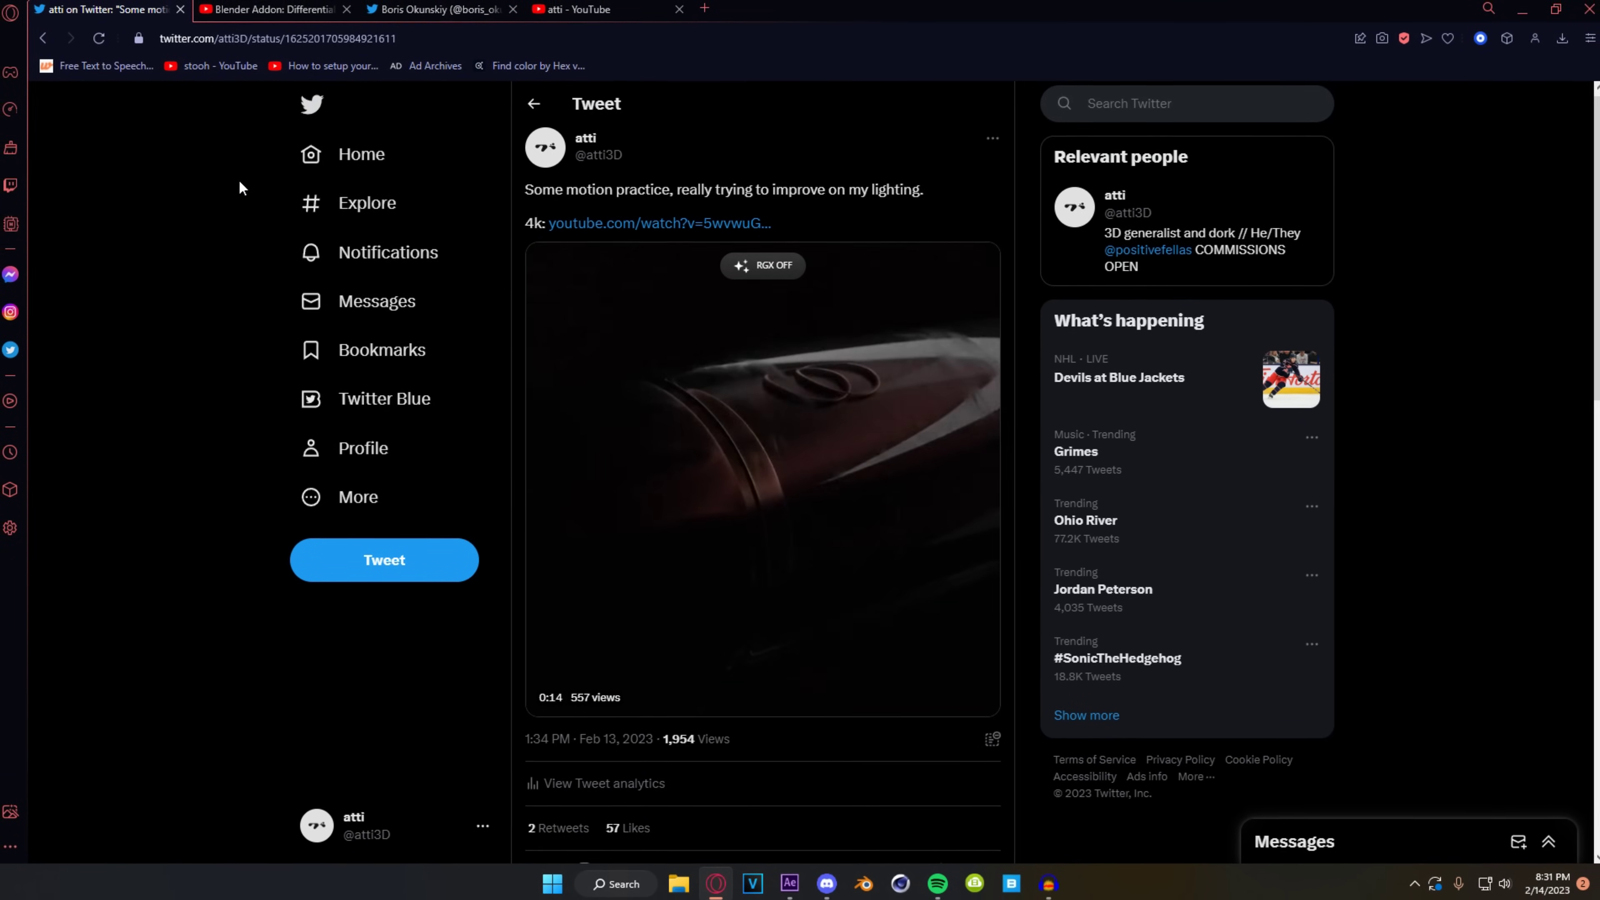
- Review the Blender Addon: Differential Growth video page, its description, and the add-on author's Twitter profile
{"action": "left_click", "coordinate": [242, 11]}
{"action": "scroll", "coordinate": [482, 710], "scroll_direction": "down", "scroll_amount": 4}
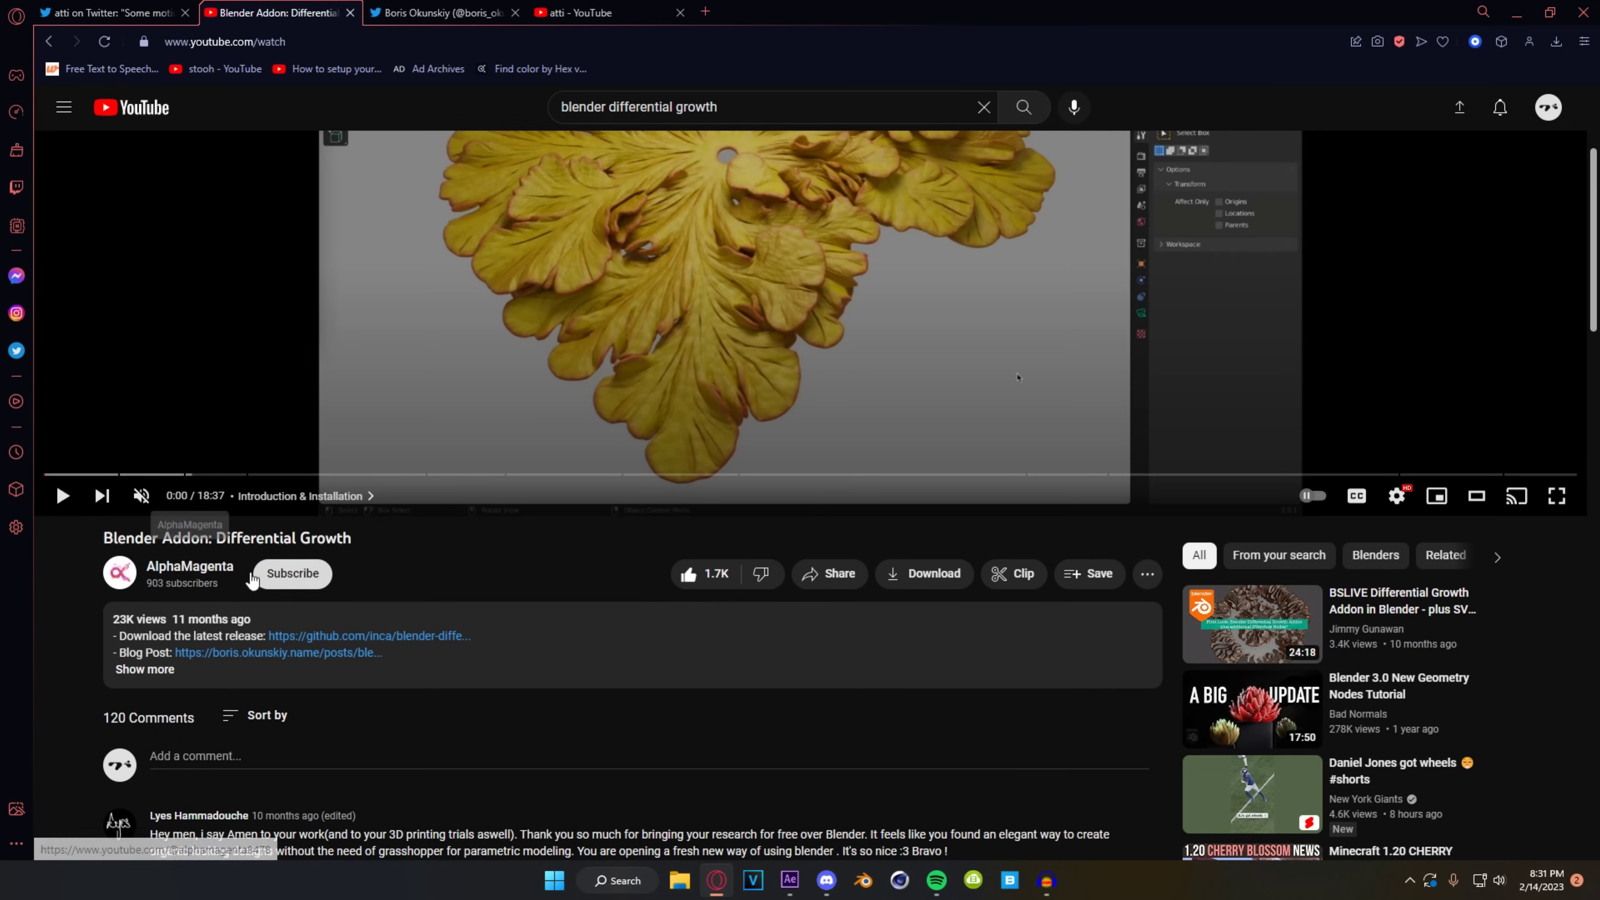
{"action": "scroll", "coordinate": [378, 662], "scroll_direction": "up", "scroll_amount": 1}
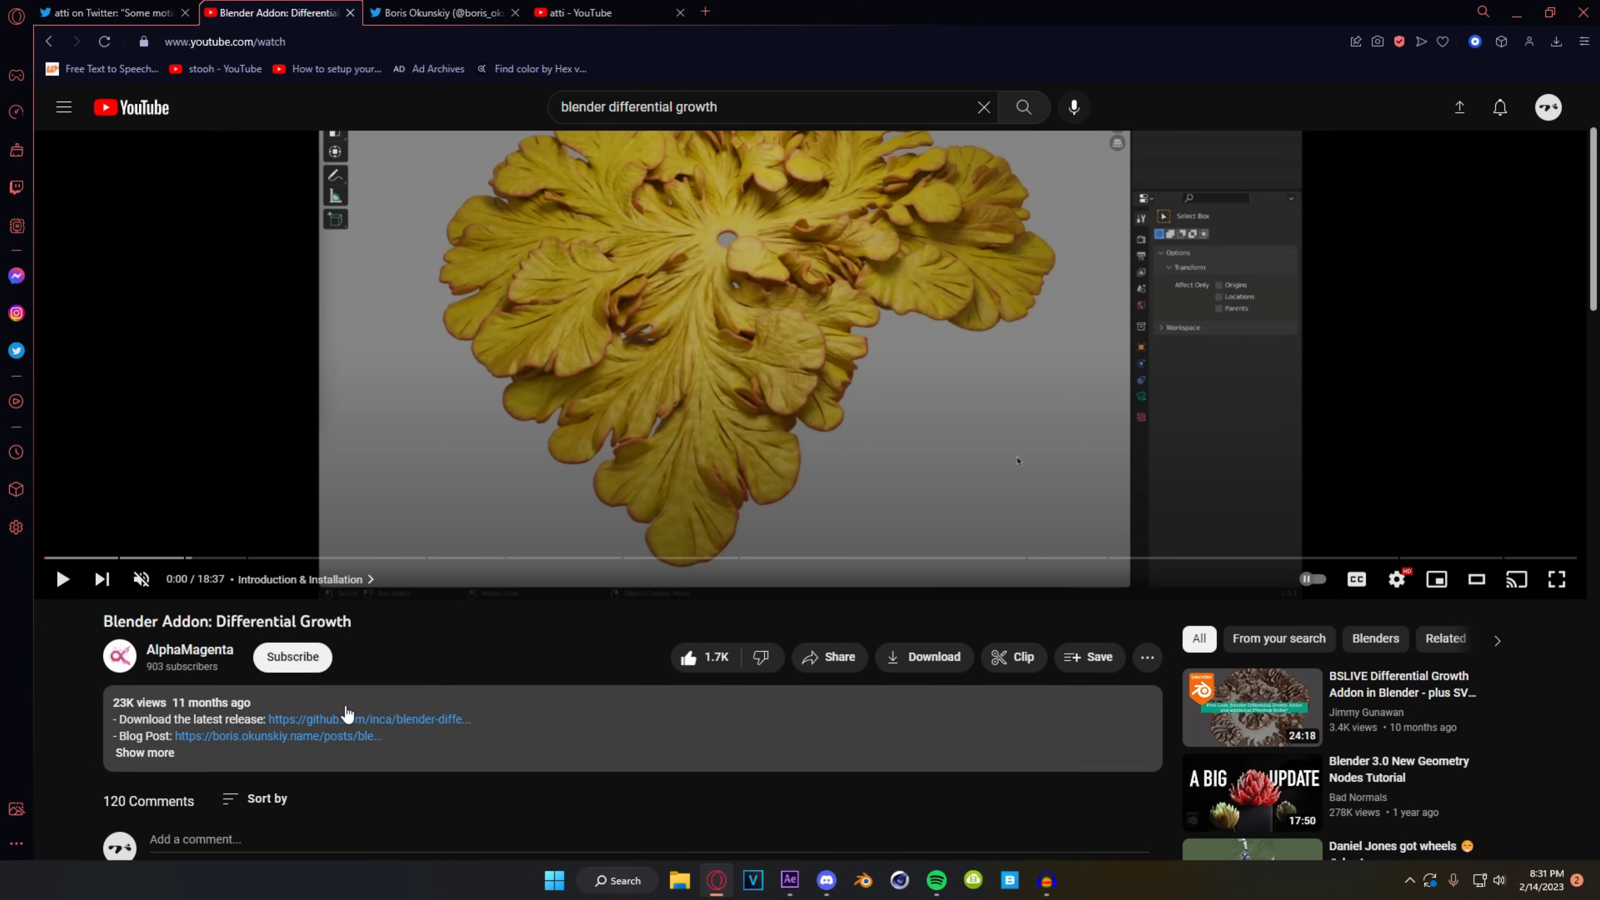
{"action": "scroll", "coordinate": [539, 764], "scroll_direction": "up", "scroll_amount": 2}
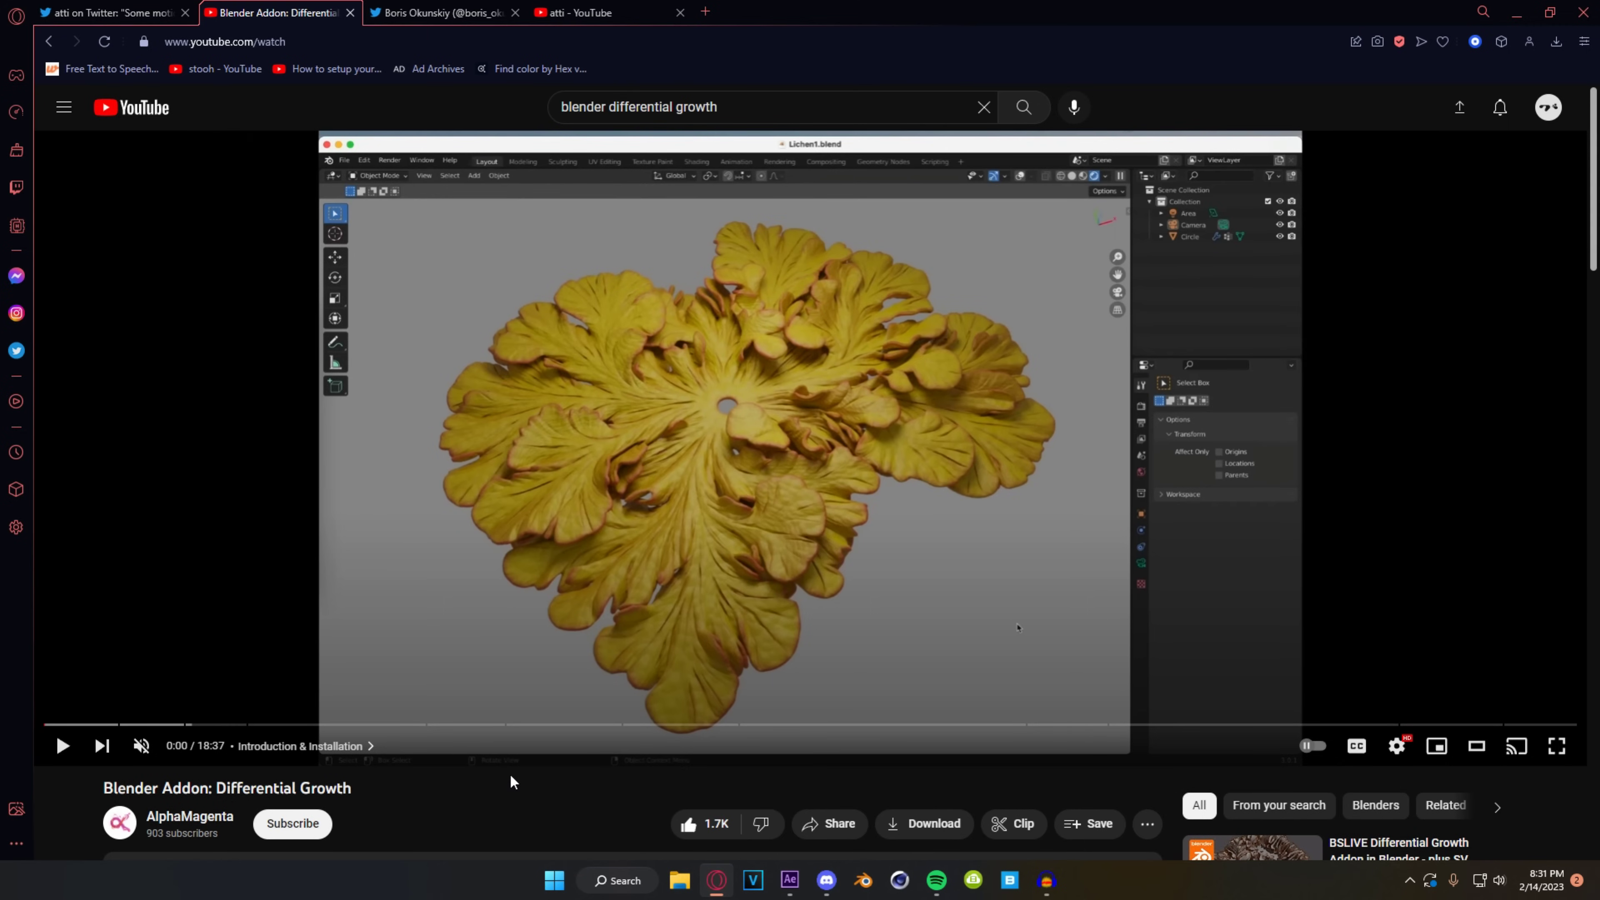
{"action": "key", "text": "ctrl+Tab"}
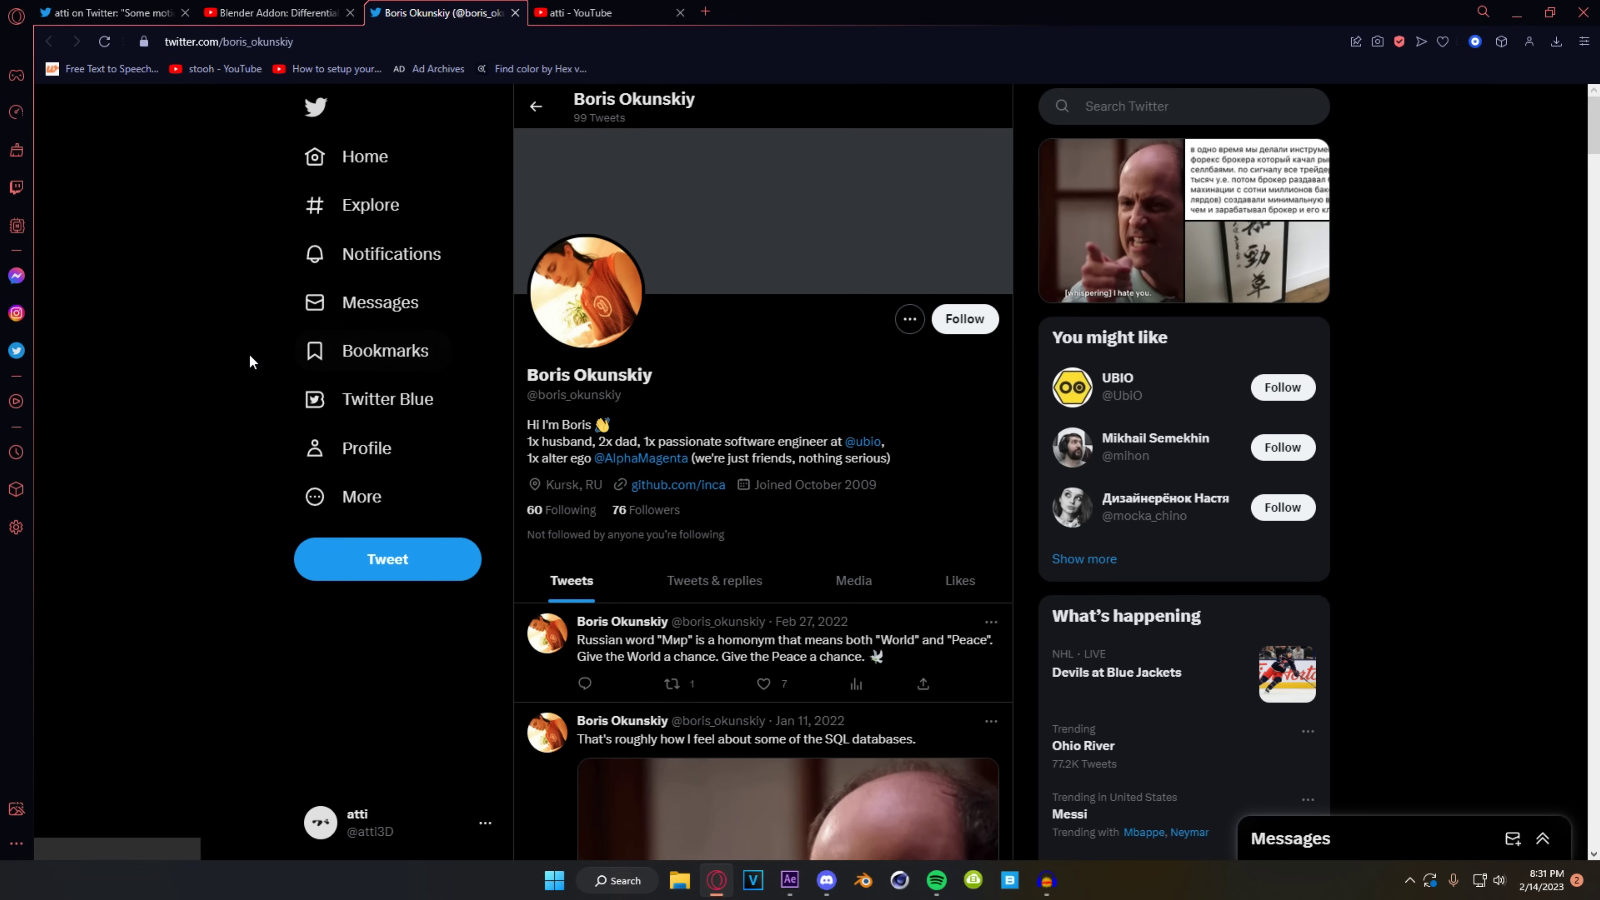
{"action": "left_click", "coordinate": [277, 13]}
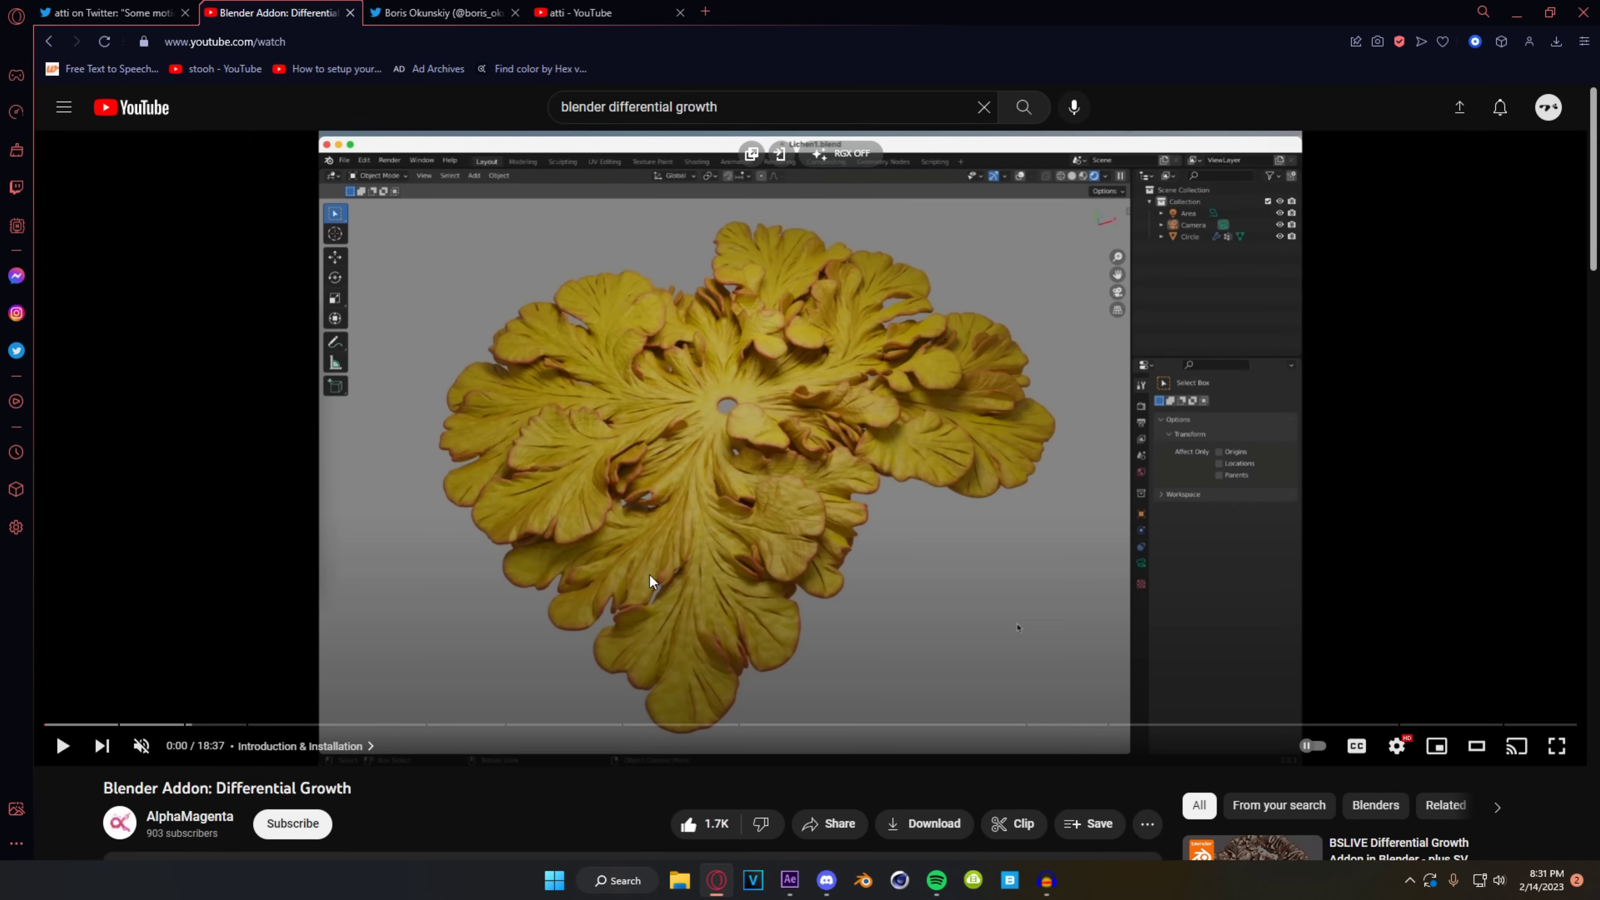
{"action": "scroll", "coordinate": [629, 583], "scroll_direction": "down", "scroll_amount": 4}
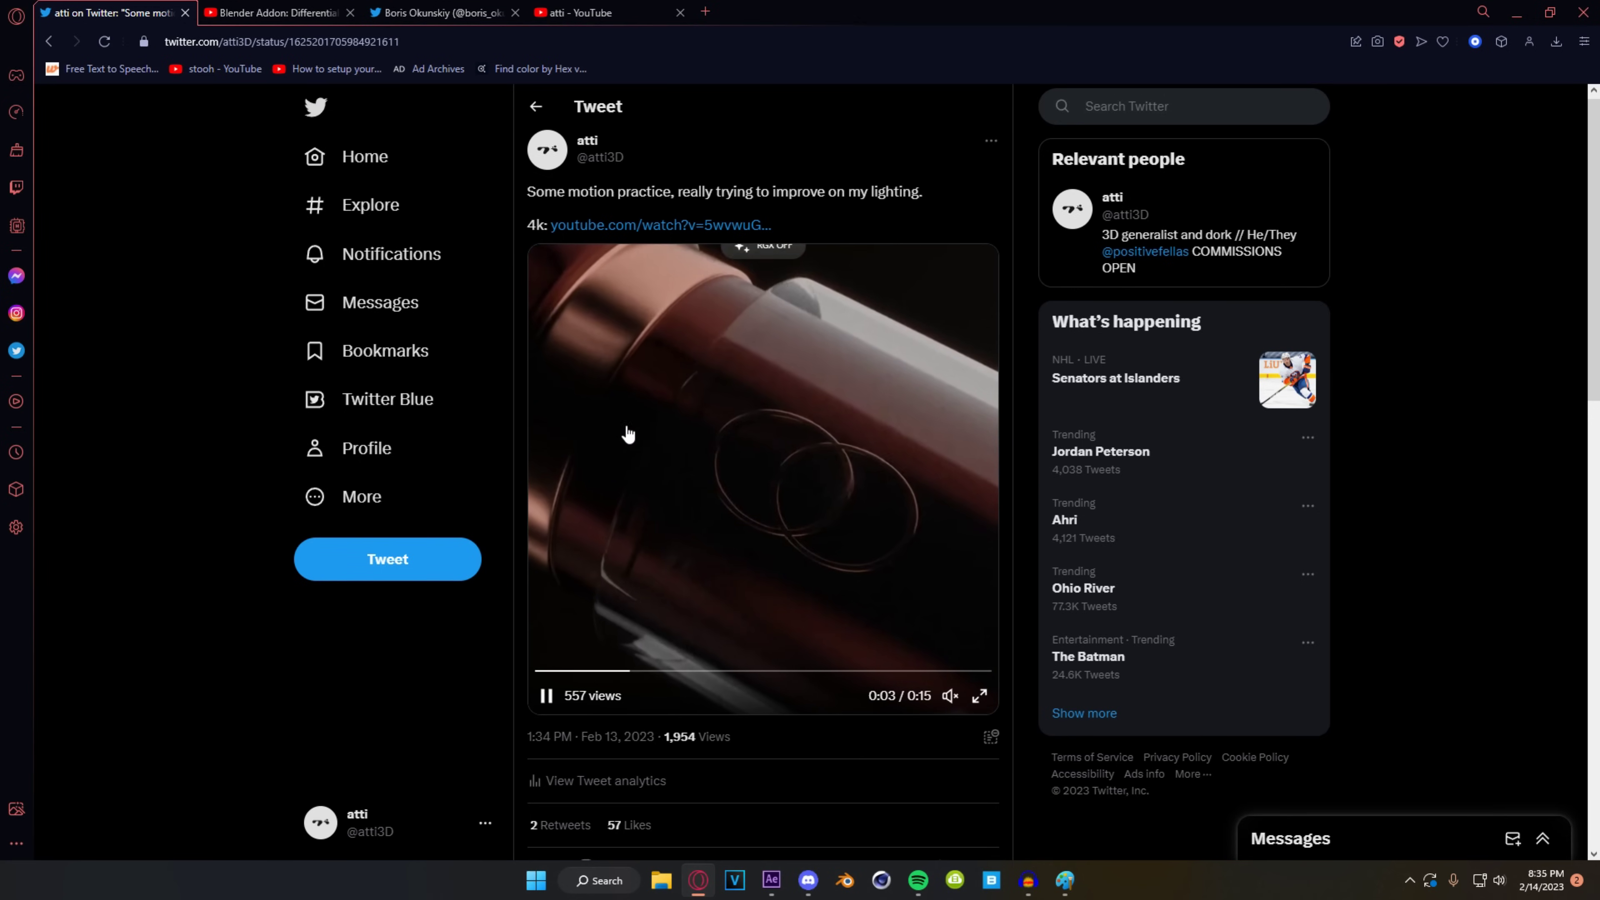
- View the 2.1.1 release page of blender-differential-growth on GitHub and switch to Blender
{"action": "key", "text": "ctrl+Tab"}
{"action": "key", "text": "ctrl+shift+Tab"}
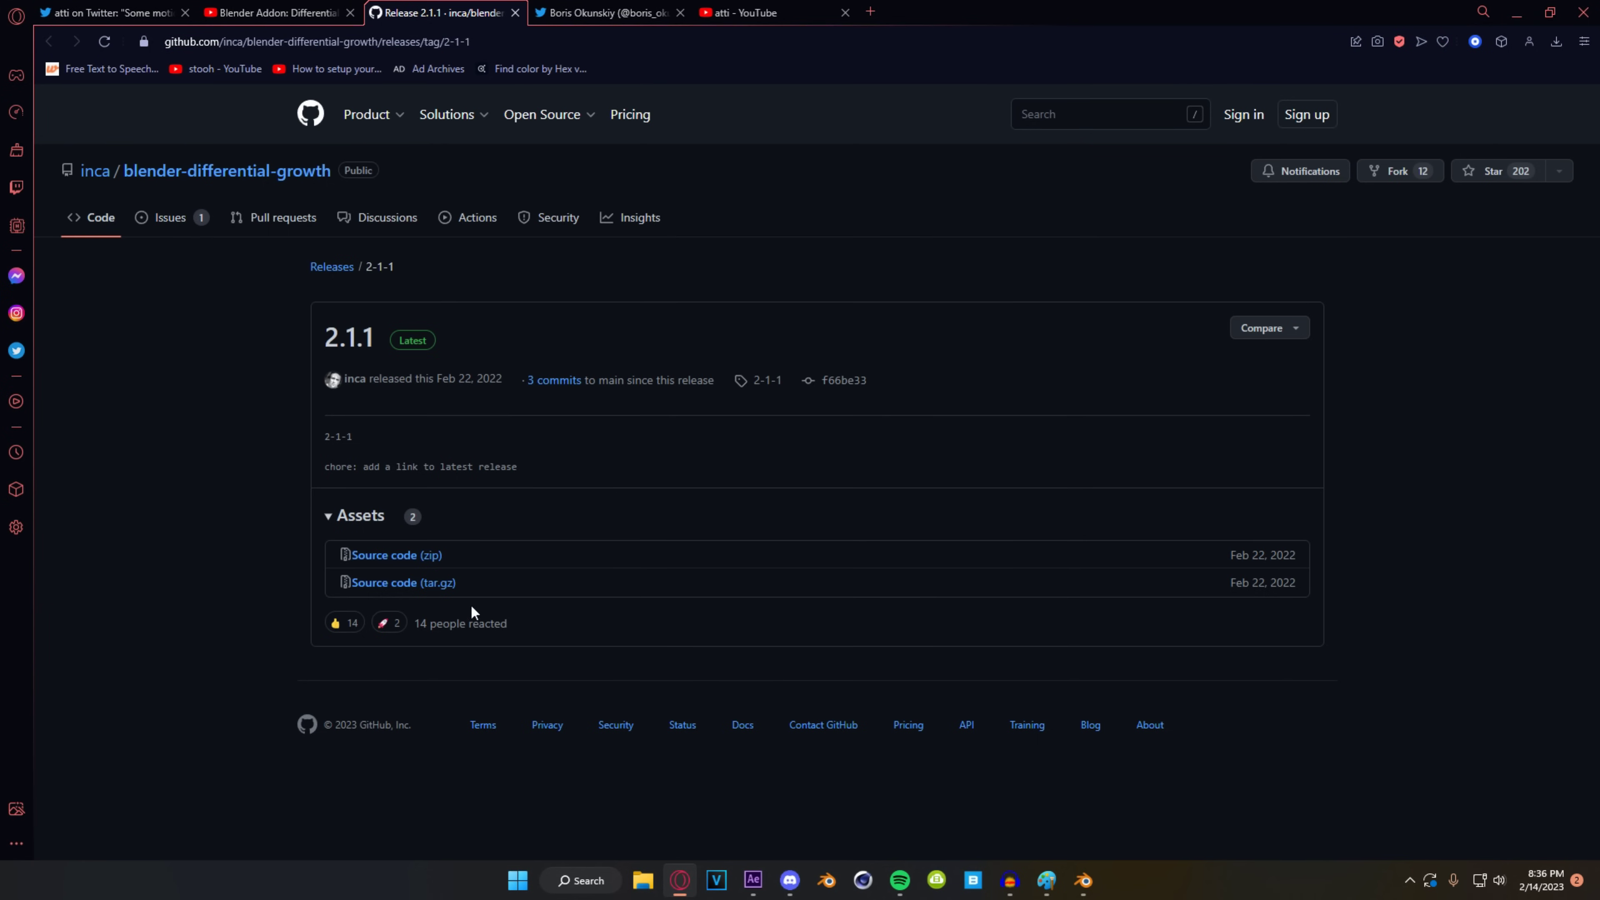
{"action": "left_click", "coordinate": [1516, 10]}
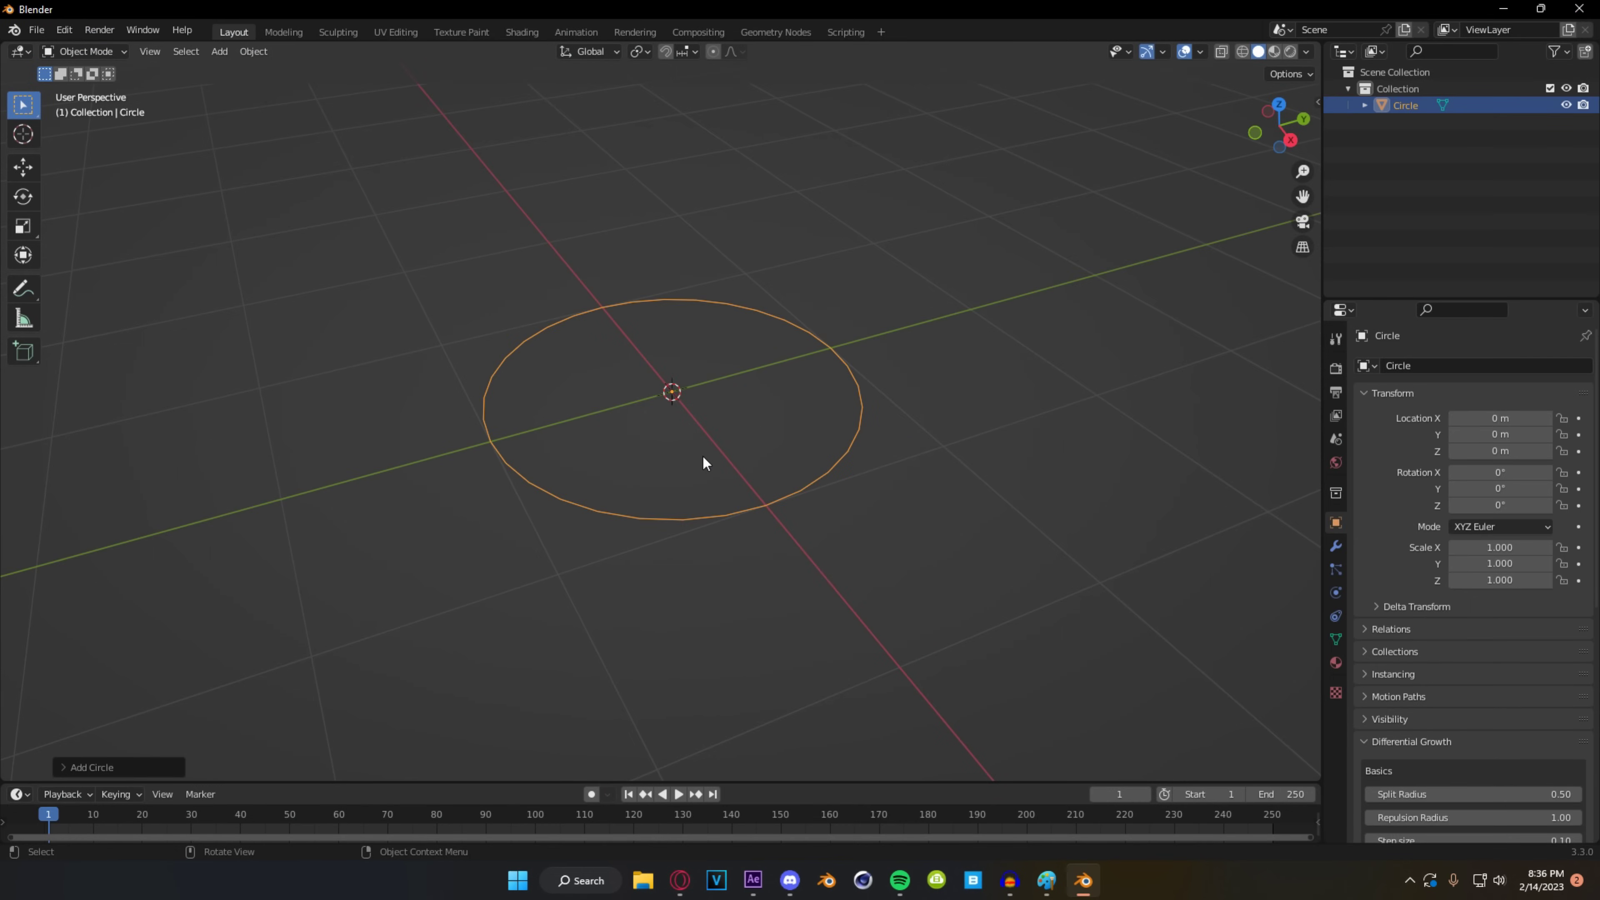
- Delete the circle and add a mesh plane at the world origin in its place
{"action": "key", "text": "x"}
{"action": "left_click", "coordinate": [702, 457]}
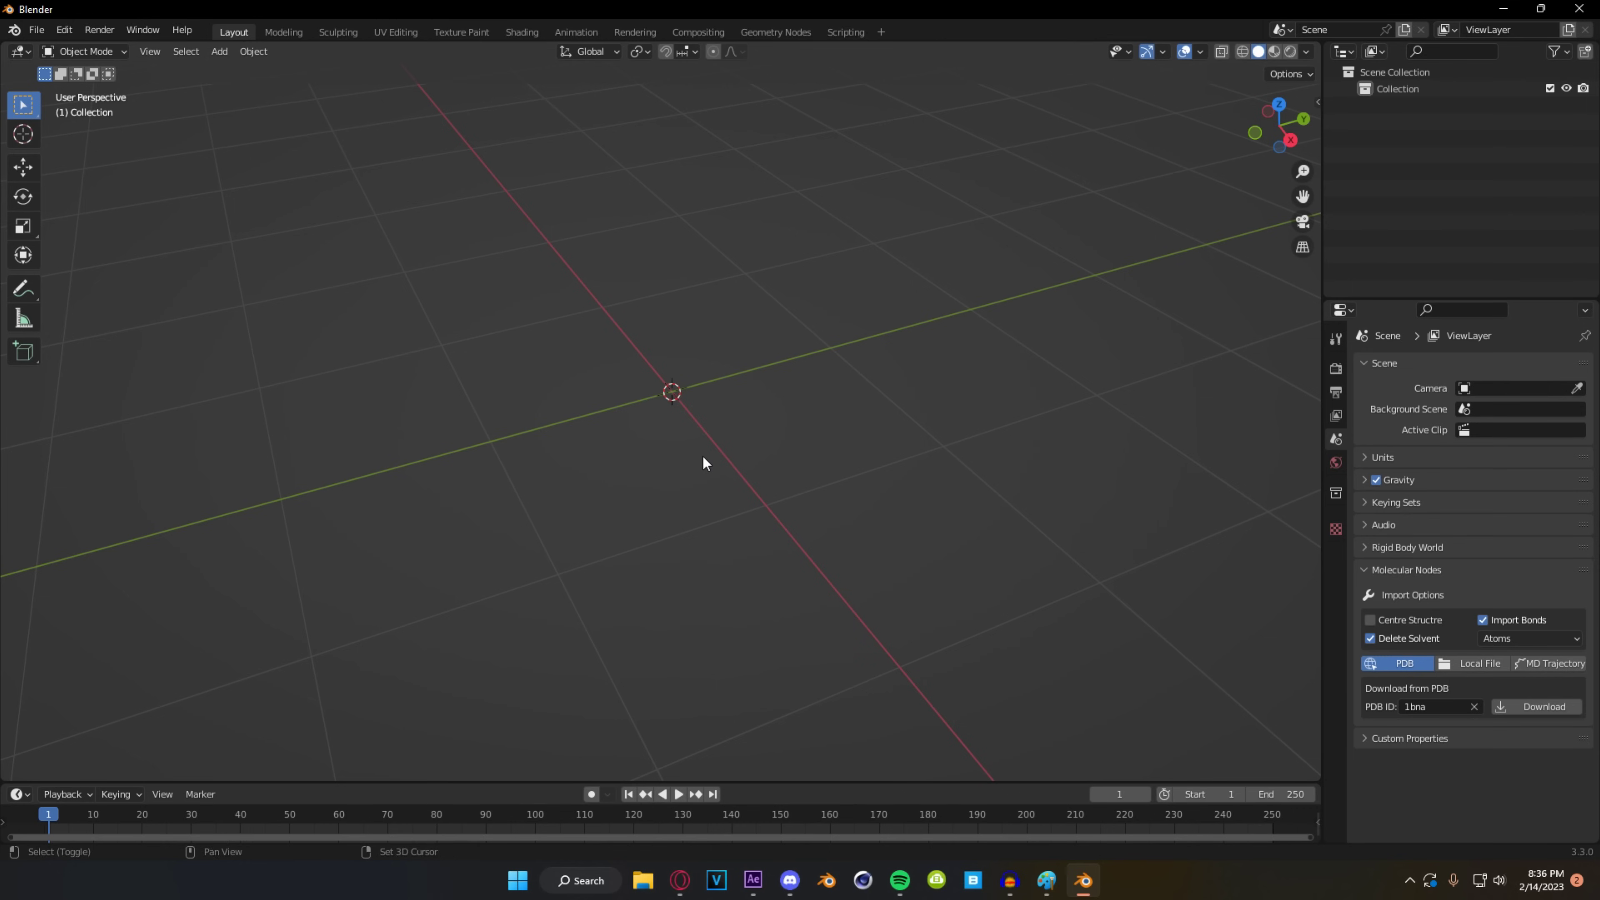
{"action": "key", "text": "shift+a"}
{"action": "left_click", "coordinate": [823, 488]}
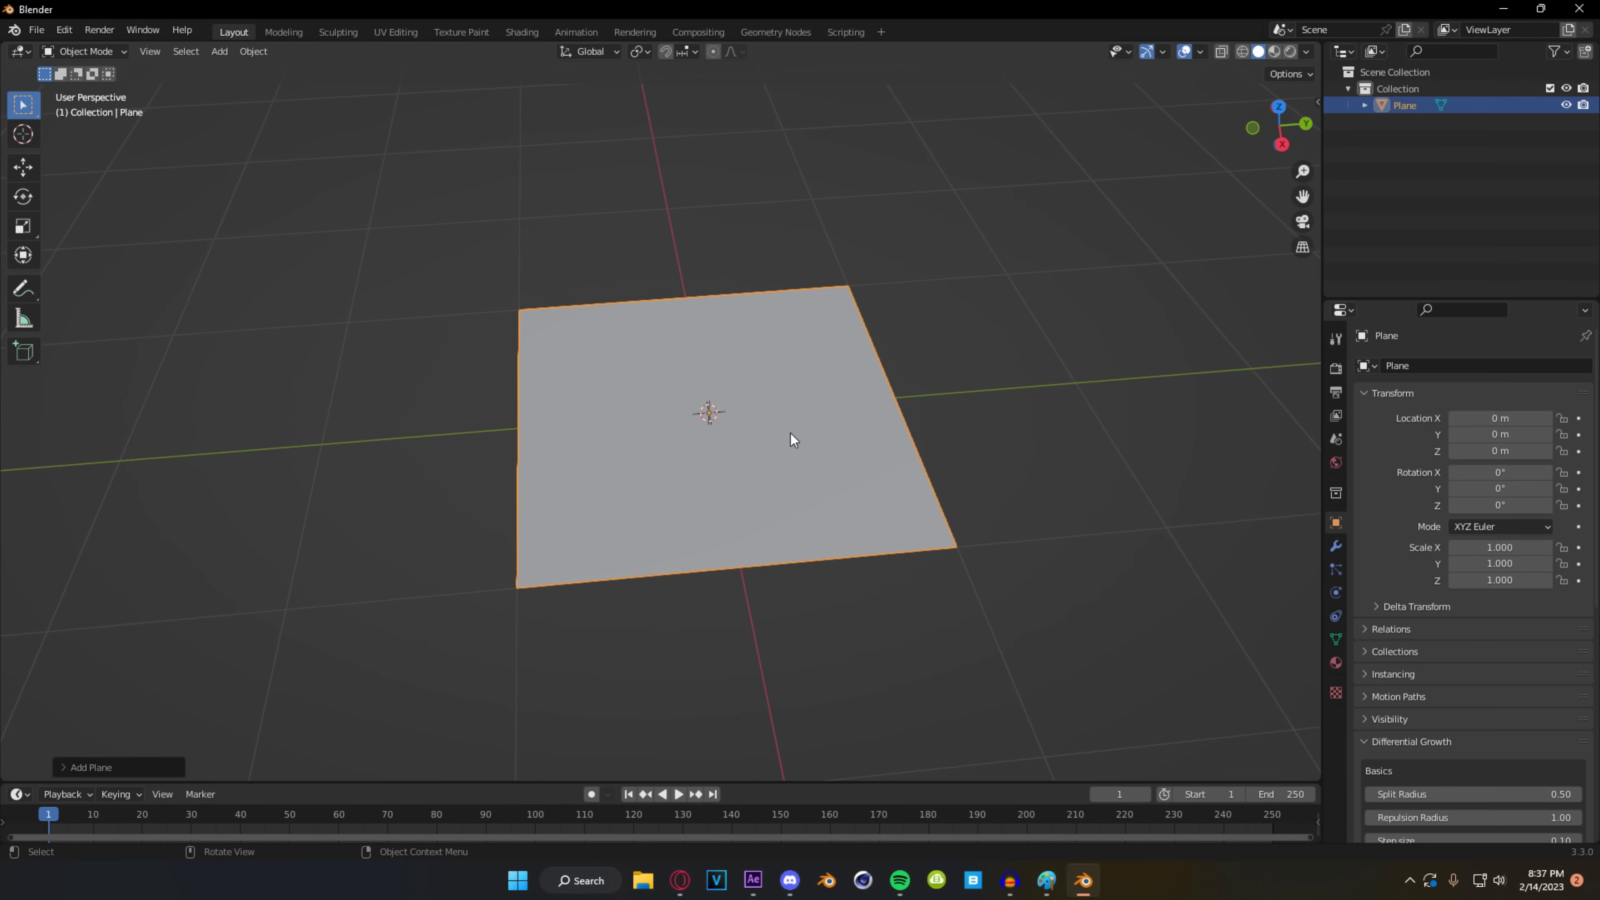
- Inset the plane's face in Edit Mode to leave a narrow border around a smaller inner square
{"action": "key", "text": "Tab"}
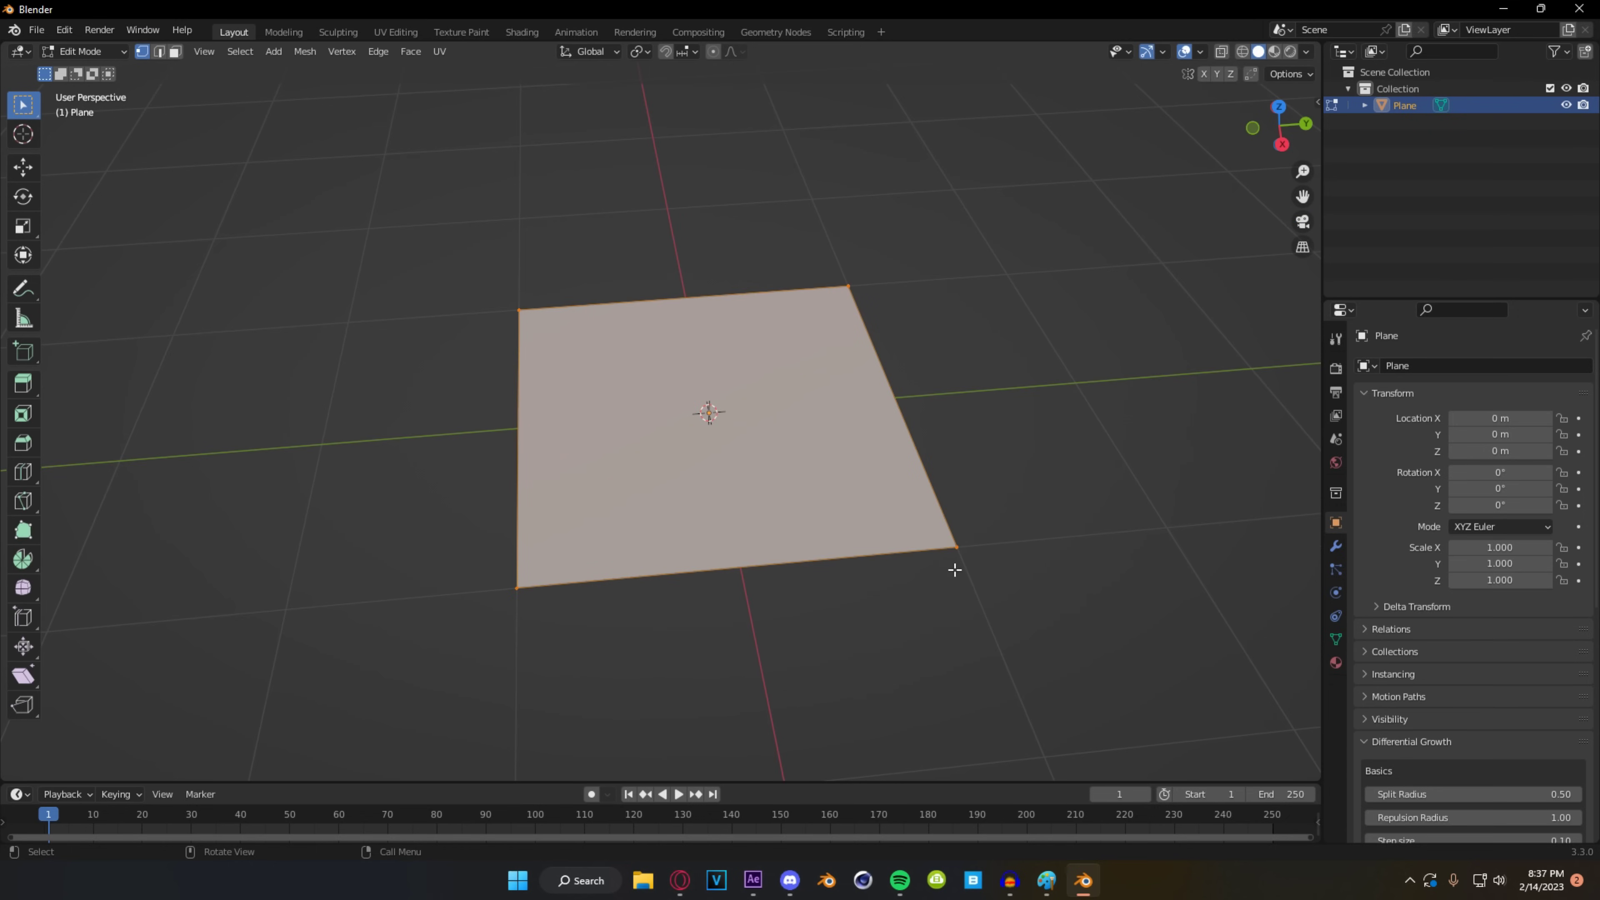
{"action": "key", "text": "i"}
{"action": "left_click", "coordinate": [928, 551]}
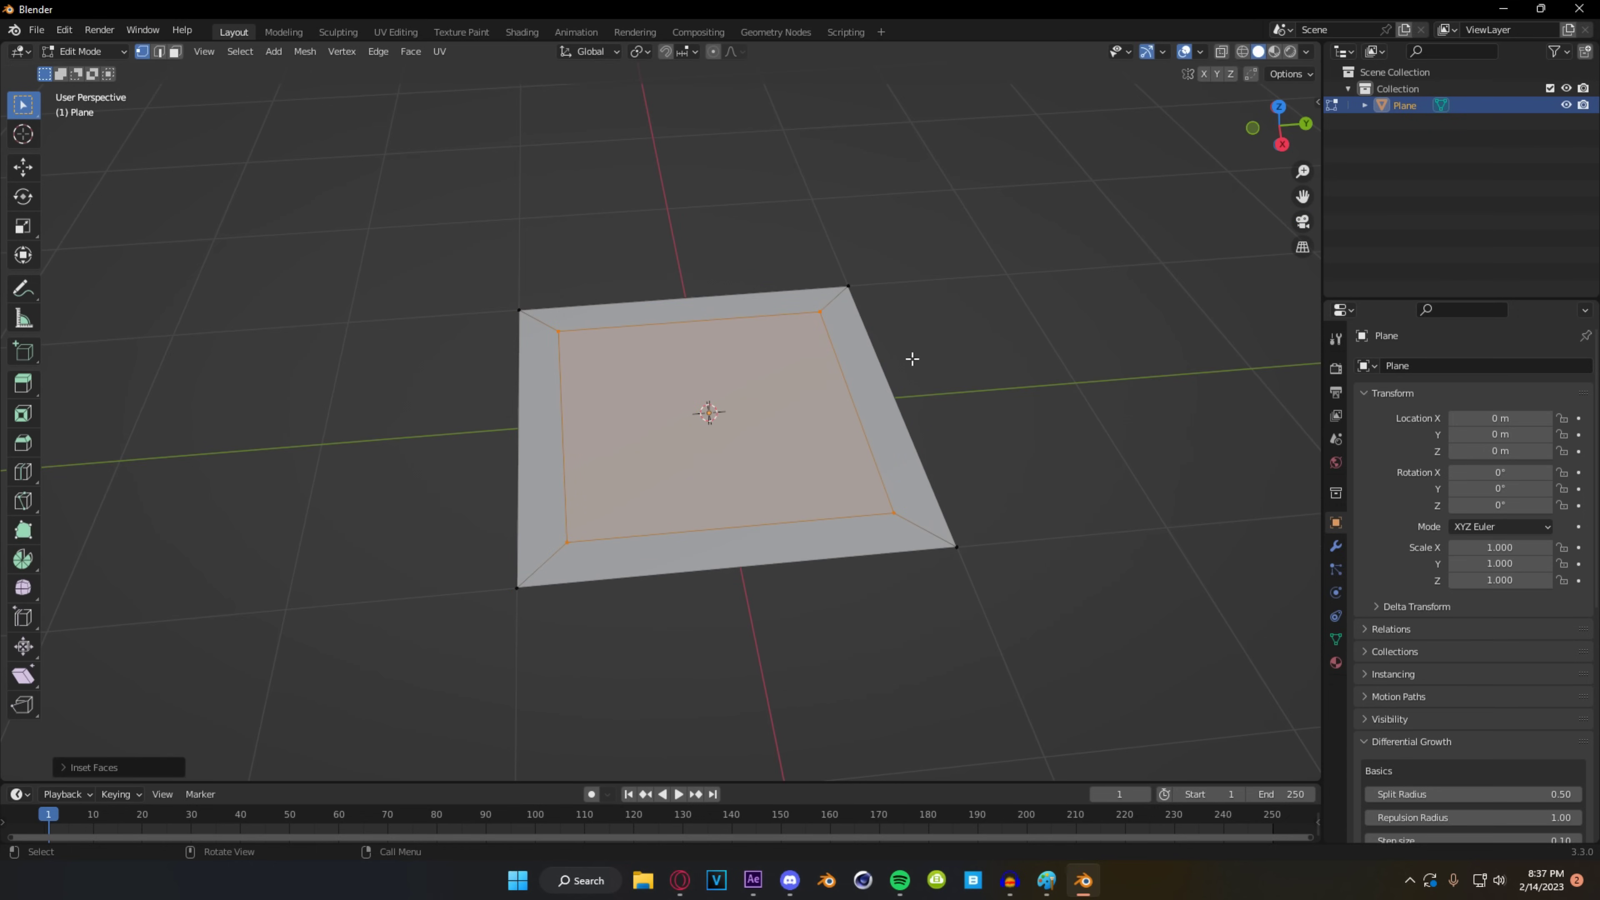
- Select the plane's outer edge loop and add a vertex group in the mesh data properties
{"action": "left_click", "coordinate": [893, 377], "text": "alt"}
{"action": "middle_click_drag", "start_coordinate": [703, 442], "coordinate": [1263, 611]}
{"action": "left_click", "coordinate": [1336, 639]}
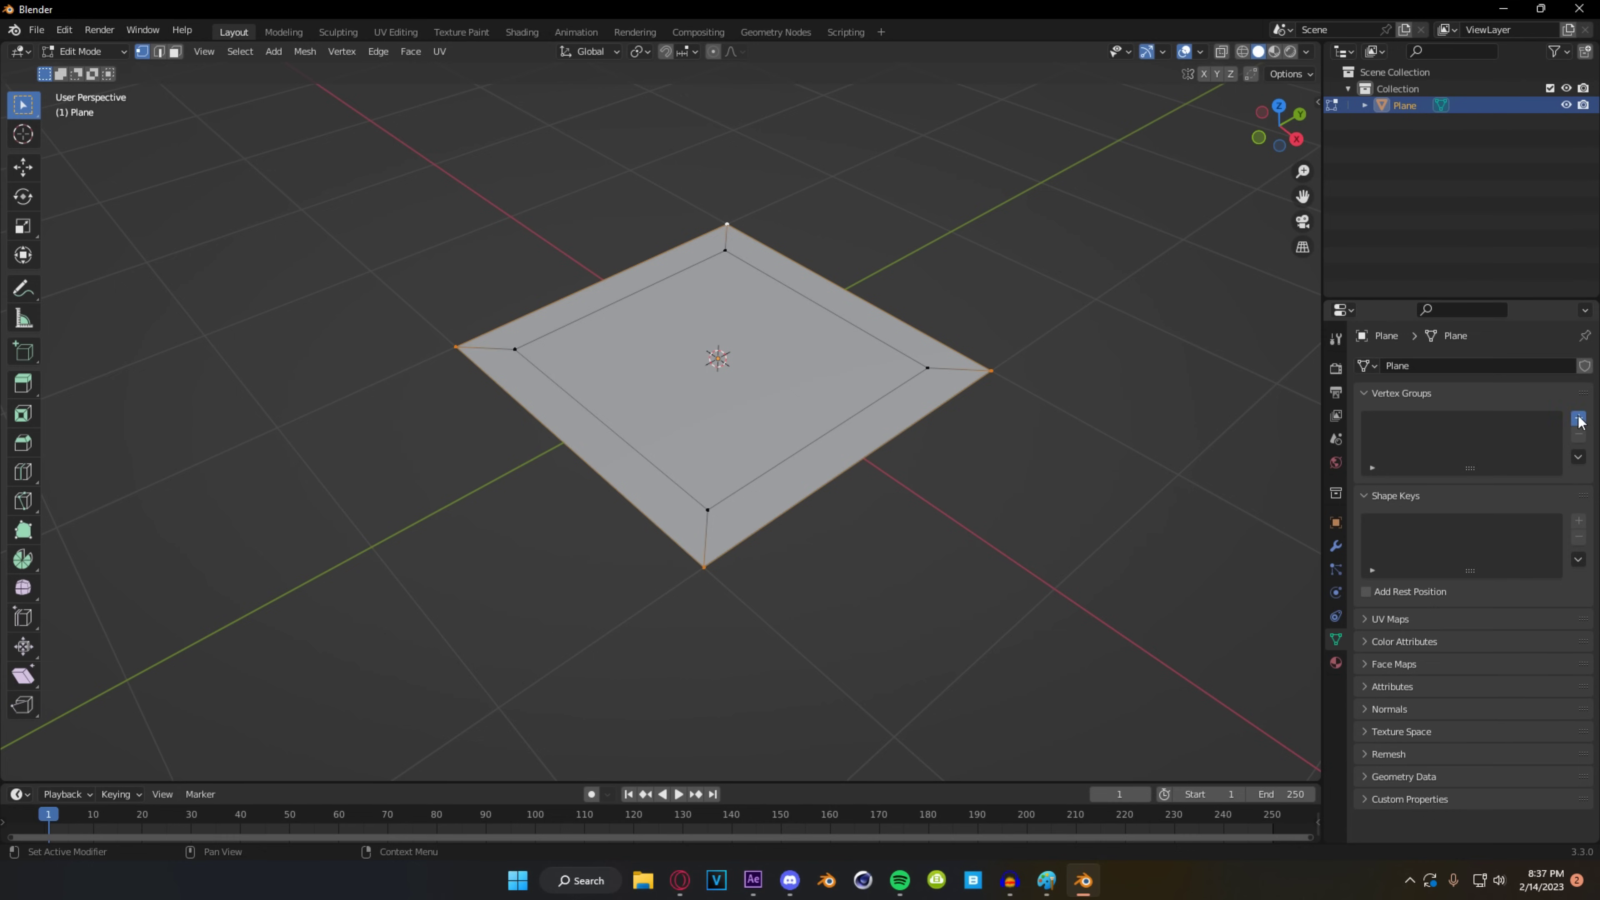
{"action": "left_click", "coordinate": [1578, 418]}
- Return to Object Mode and show the plane's Differential Growth settings in an enlarged properties area
{"action": "key", "text": "Tab"}
{"action": "middle_click_drag", "start_coordinate": [914, 496], "coordinate": [788, 488]}
{"action": "left_click", "coordinate": [1336, 522]}
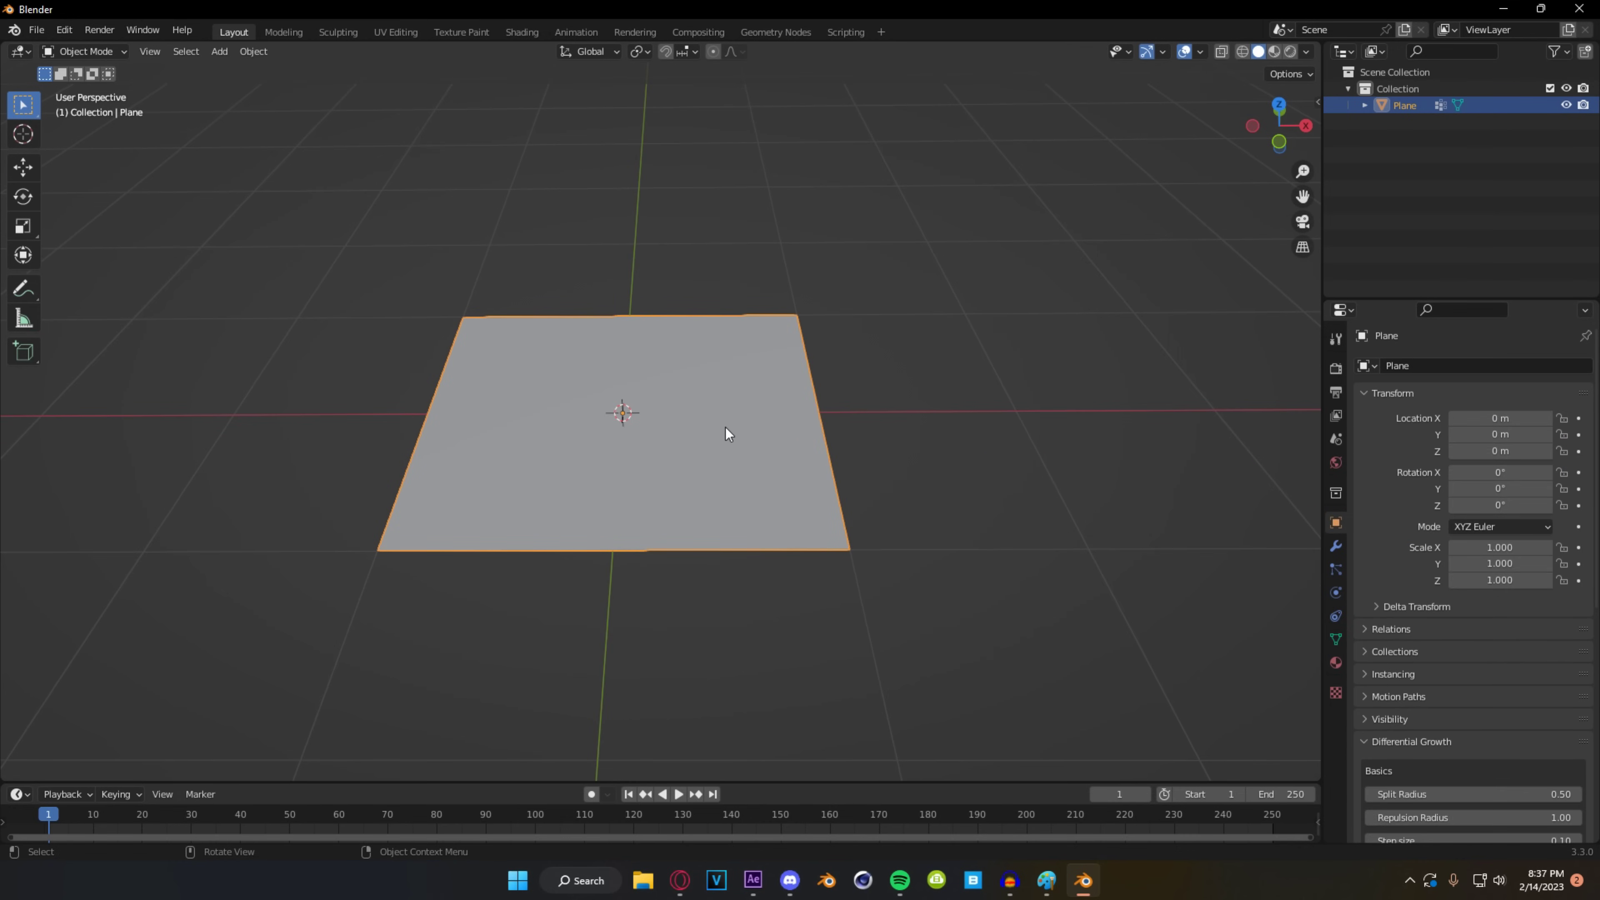
{"action": "scroll", "coordinate": [725, 428], "scroll_direction": "down", "scroll_amount": 4}
{"action": "middle_click_drag", "start_coordinate": [719, 440], "coordinate": [657, 414]}
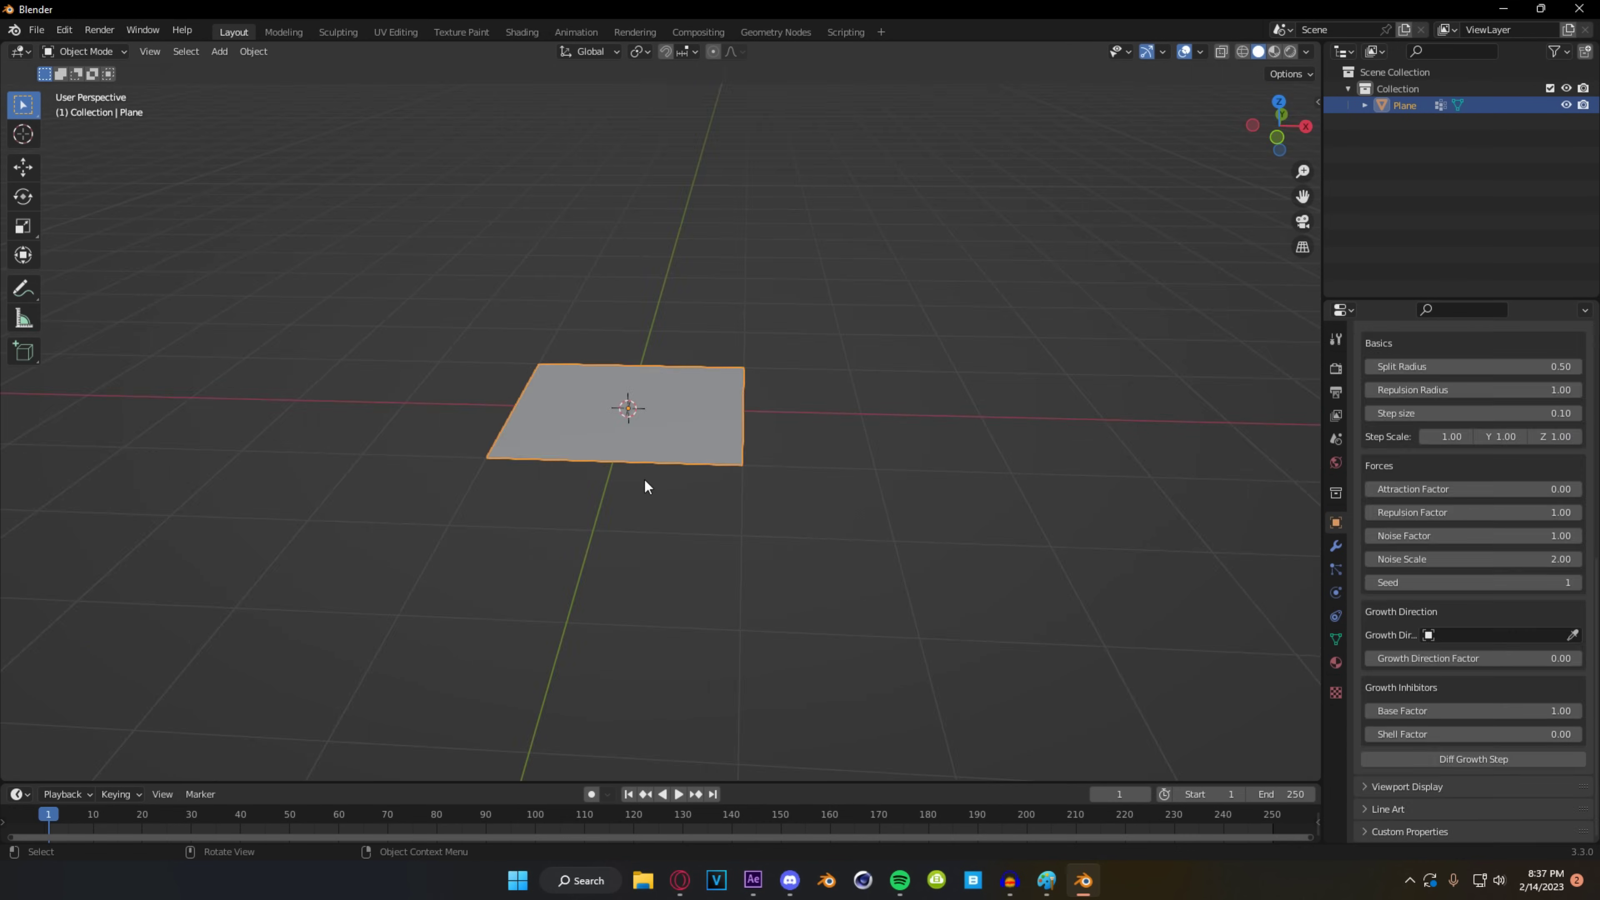
{"action": "middle_click_drag", "start_coordinate": [643, 478], "coordinate": [645, 492]}
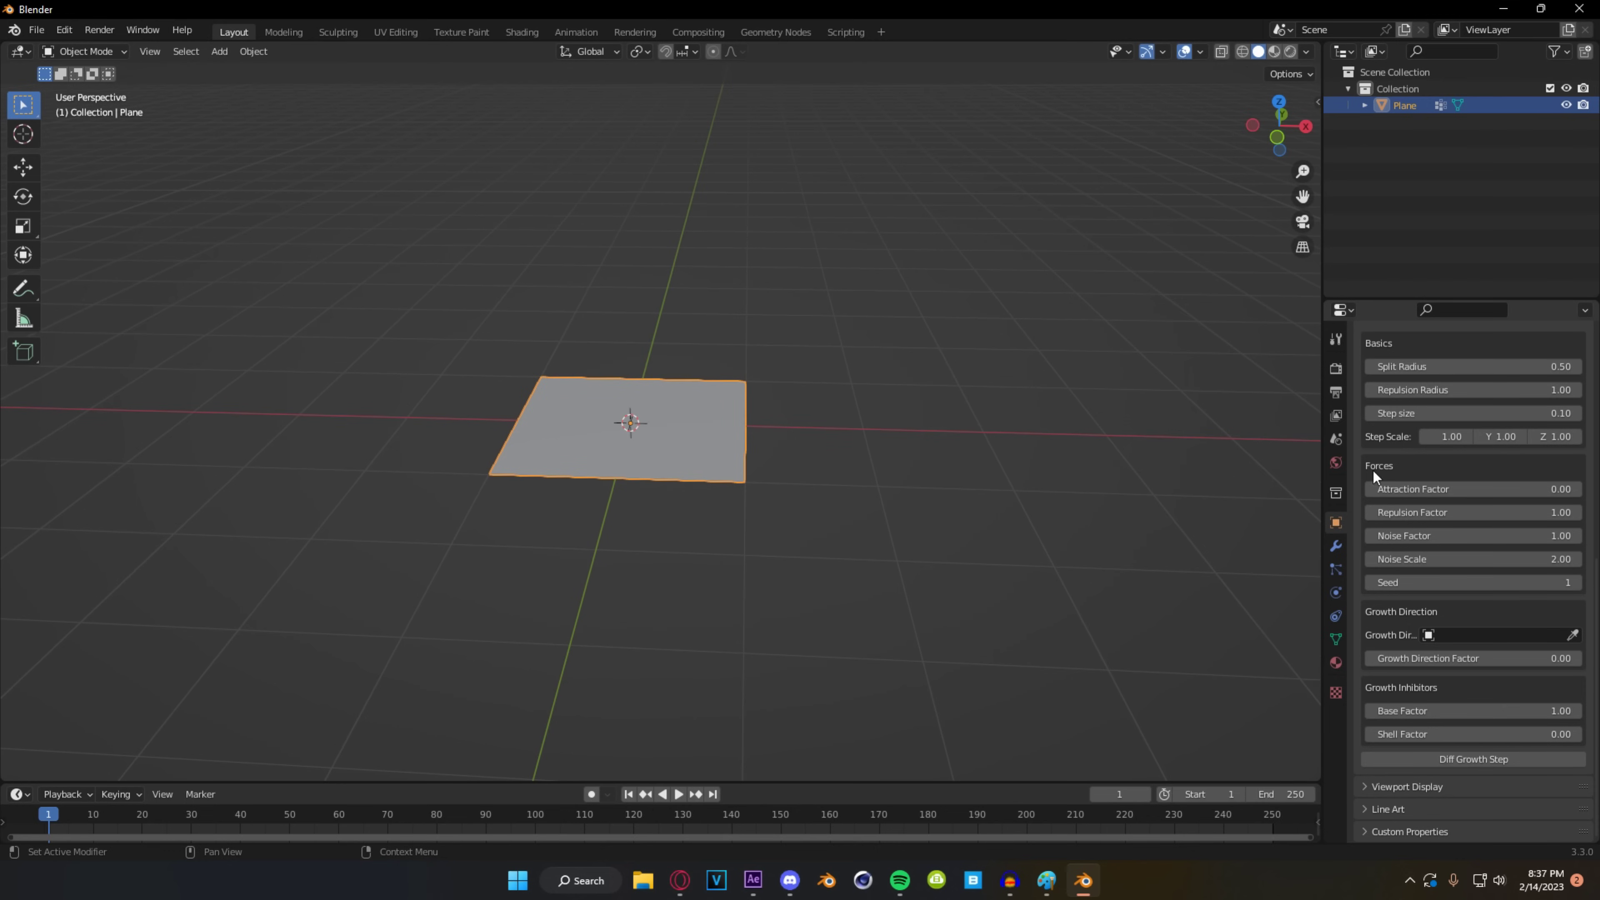
{"action": "left_click_drag", "start_coordinate": [1383, 297], "coordinate": [1380, 247]}
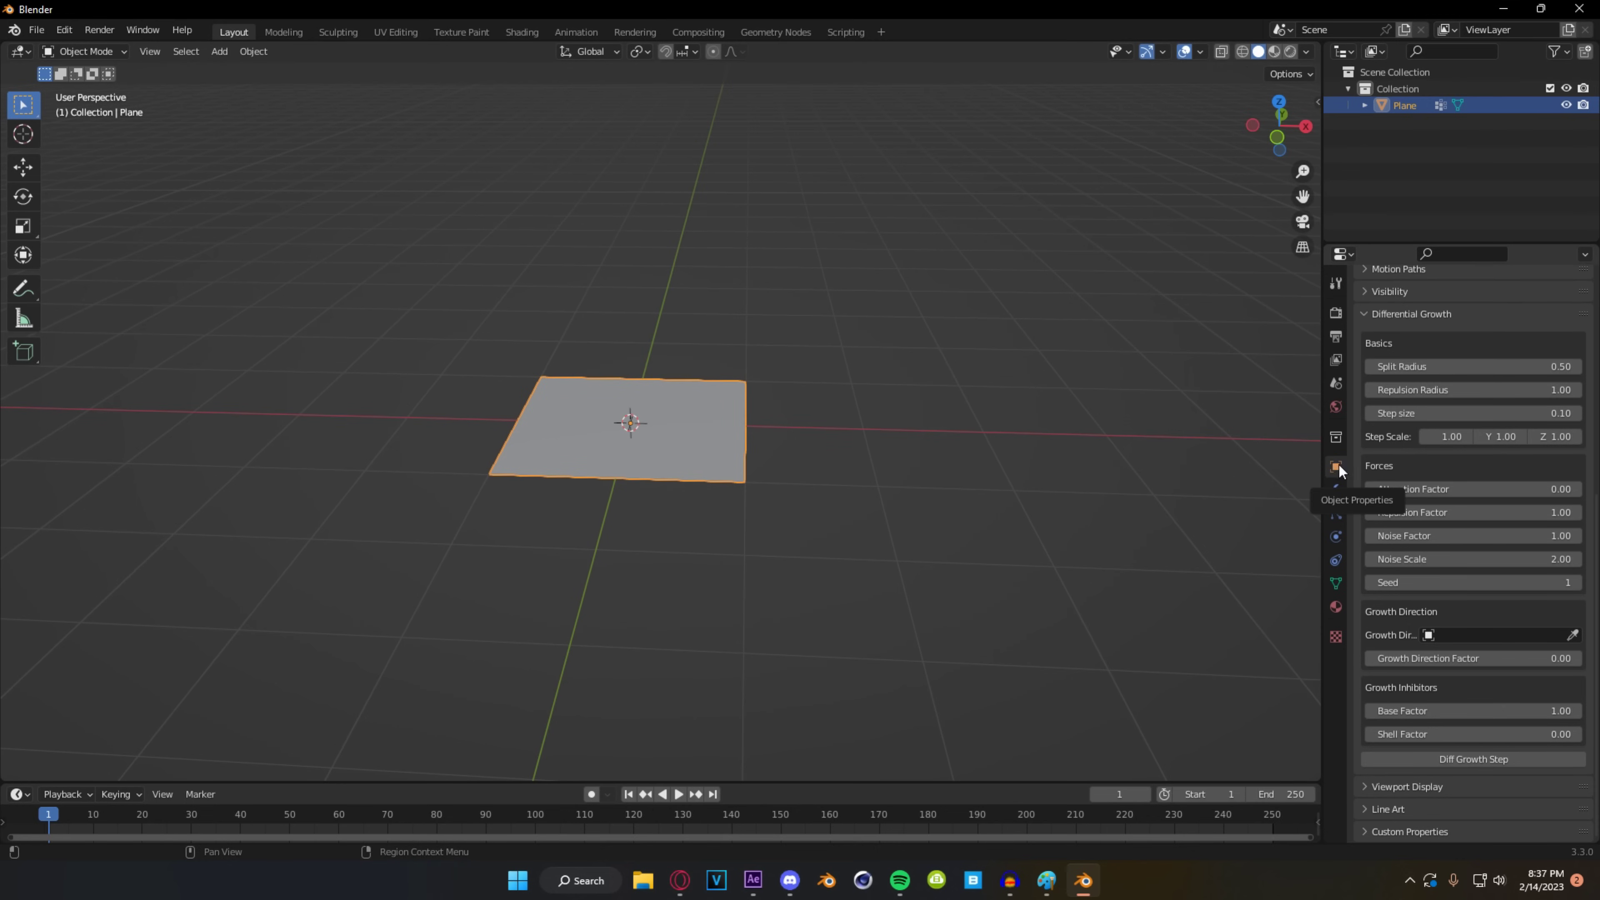
{"action": "scroll", "coordinate": [1413, 331], "scroll_direction": "up", "scroll_amount": 5}
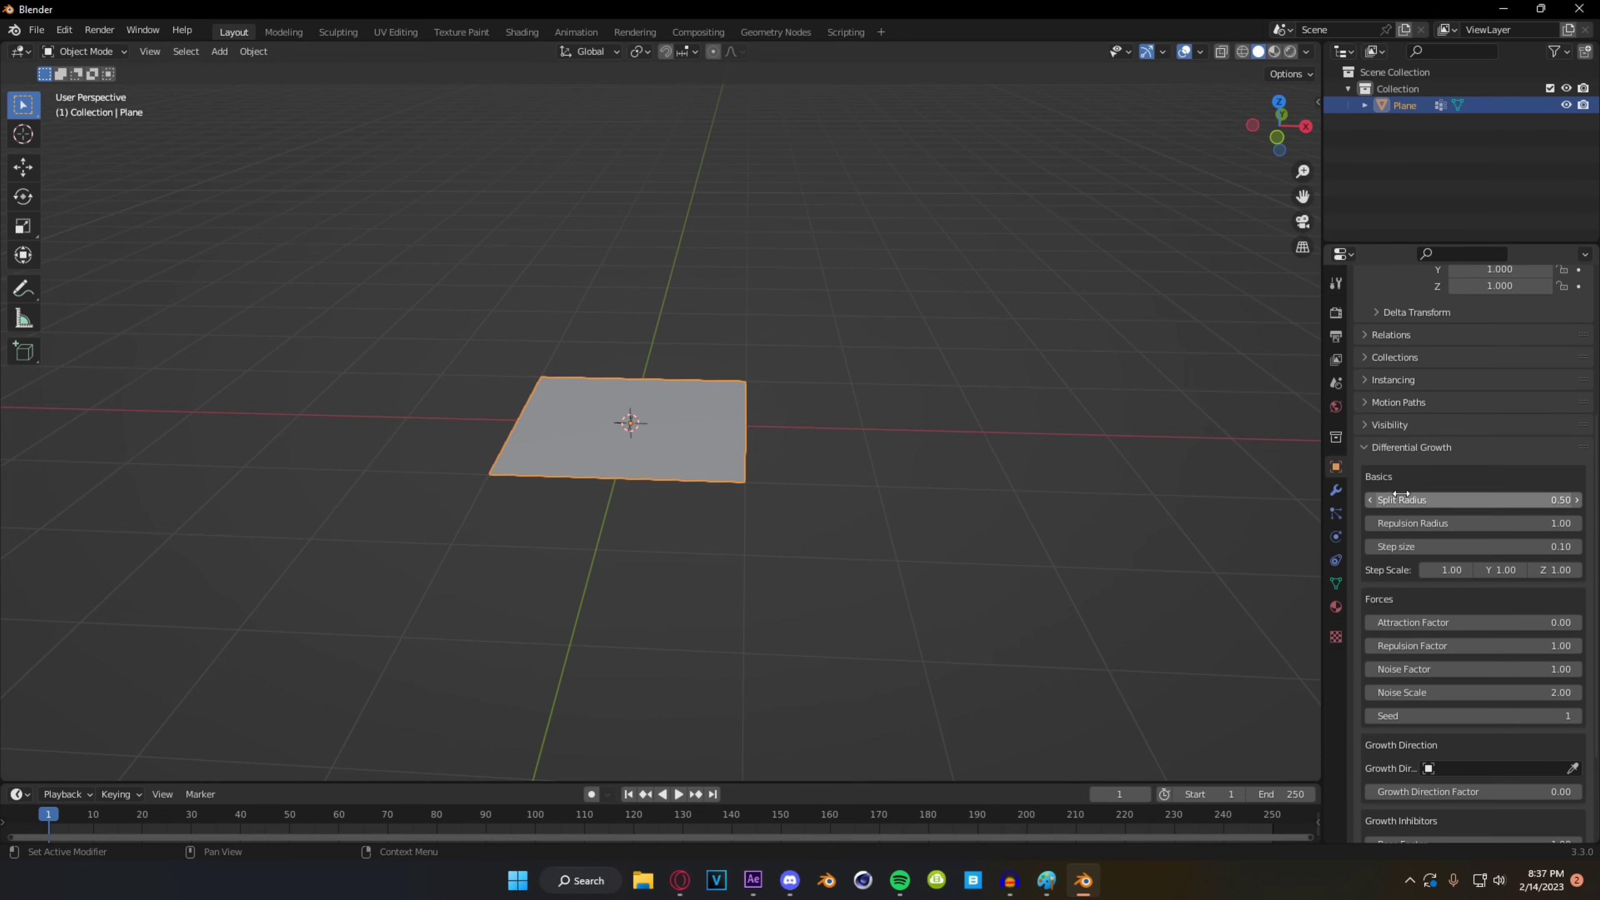
{"action": "scroll", "coordinate": [1409, 466], "scroll_direction": "down", "scroll_amount": 5}
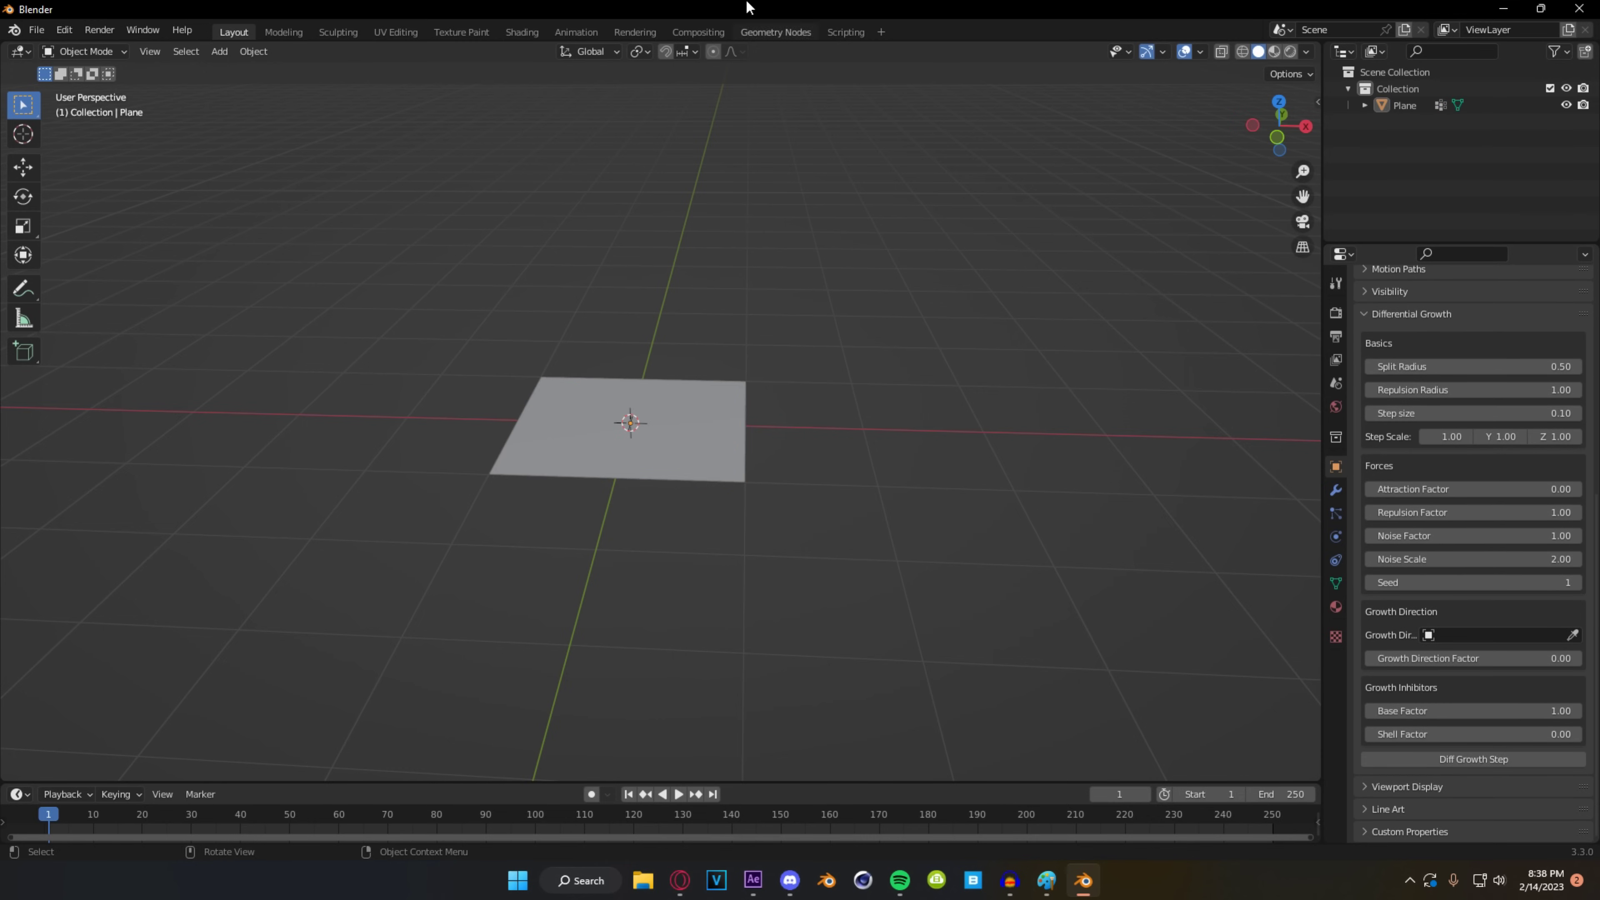
- Check the Undo Steps setting under Memory & Limits in the System preferences
{"action": "left_click", "coordinate": [65, 31]}
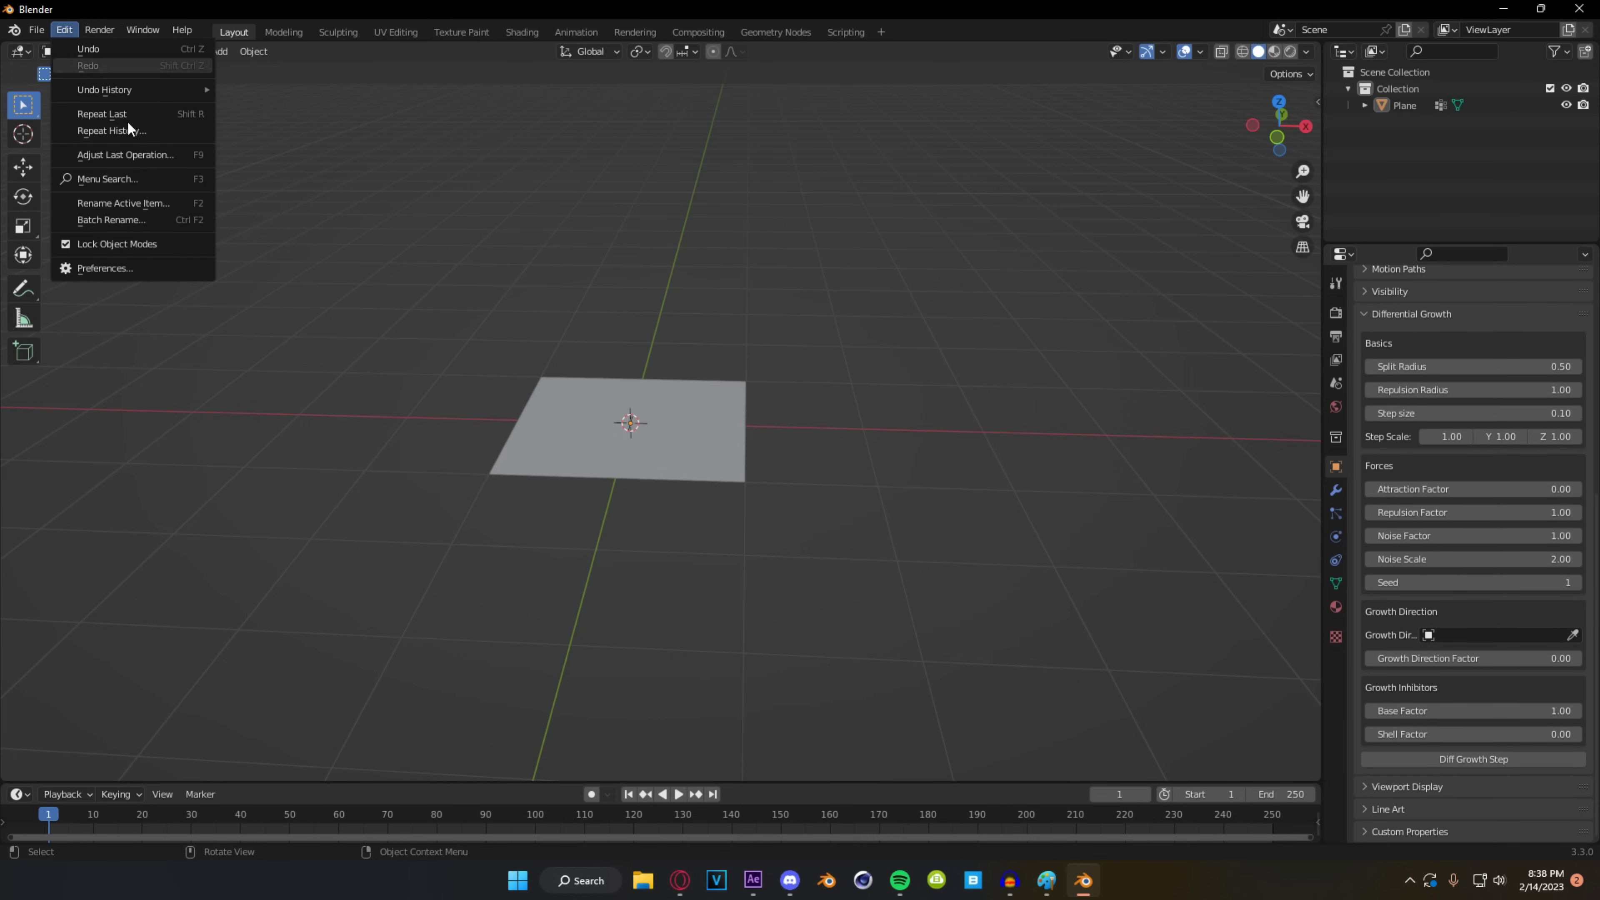
{"action": "left_click", "coordinate": [106, 268]}
{"action": "left_click", "coordinate": [43, 306]}
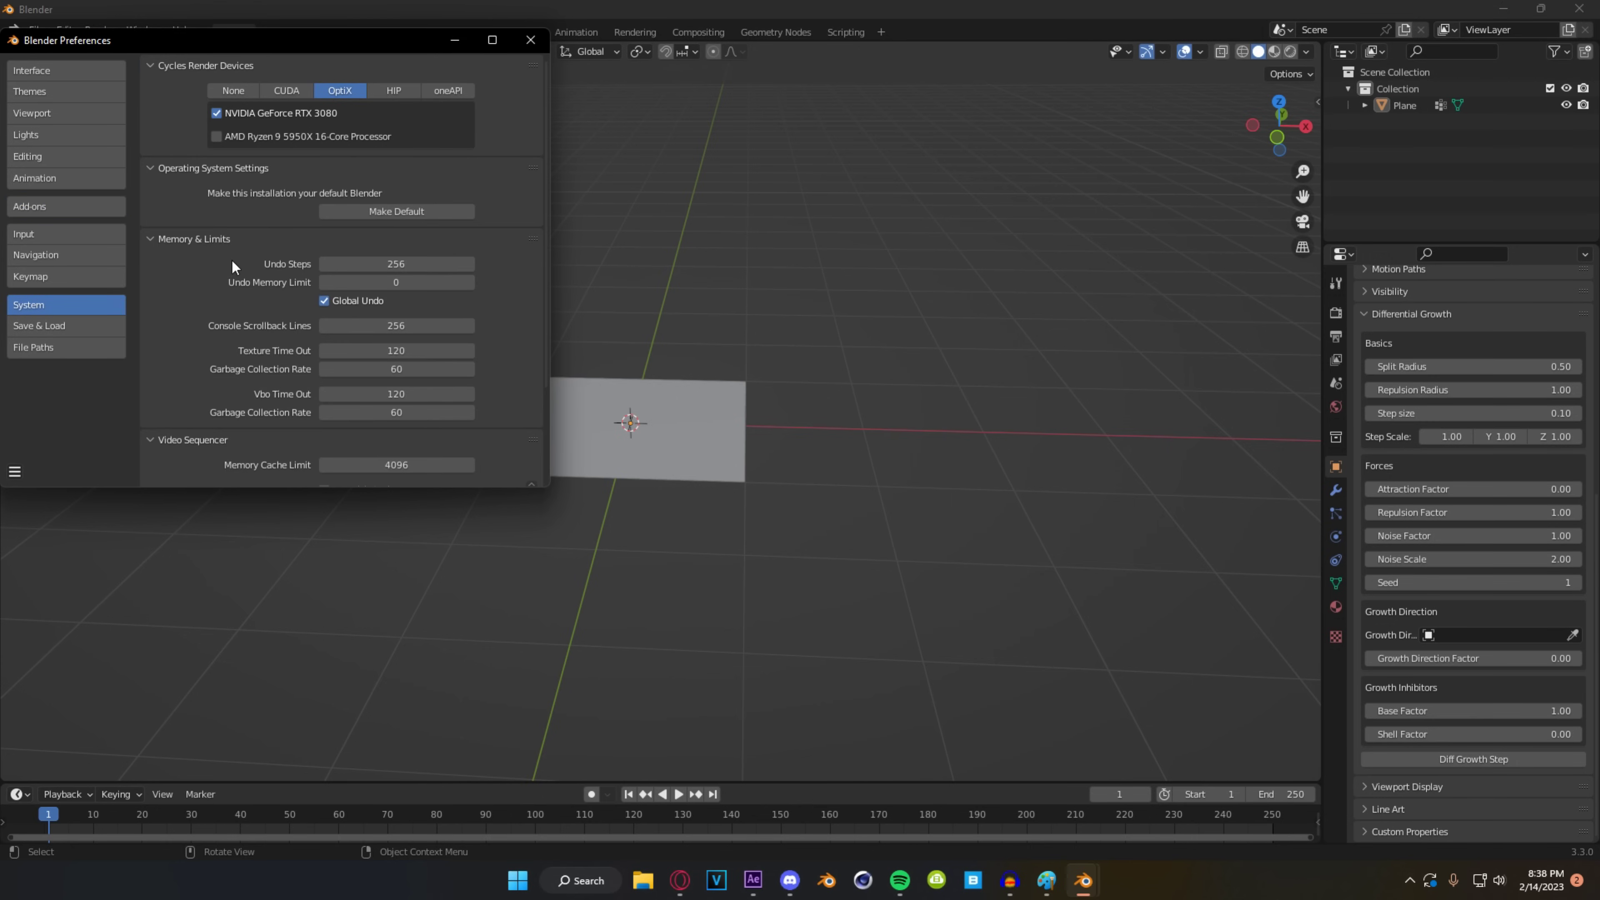
{"action": "left_click", "coordinate": [531, 40]}
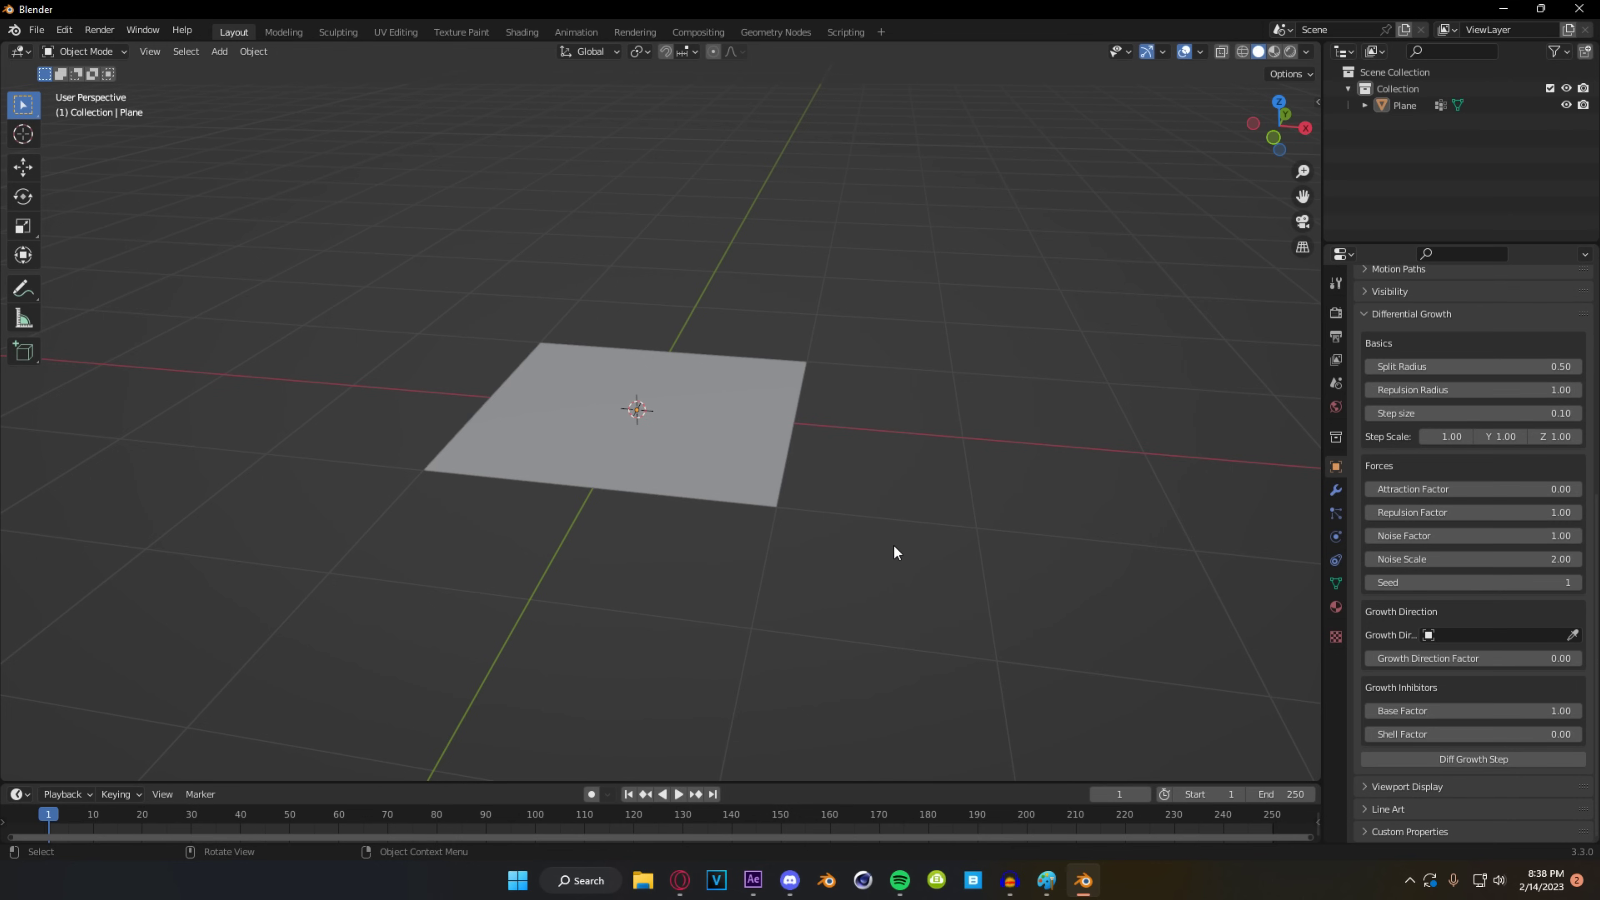
- Run Diff Growth Step repeatedly on the plane with the default settings and inspect the grown mesh
{"action": "middle_click_drag", "start_coordinate": [828, 546], "coordinate": [806, 538]}
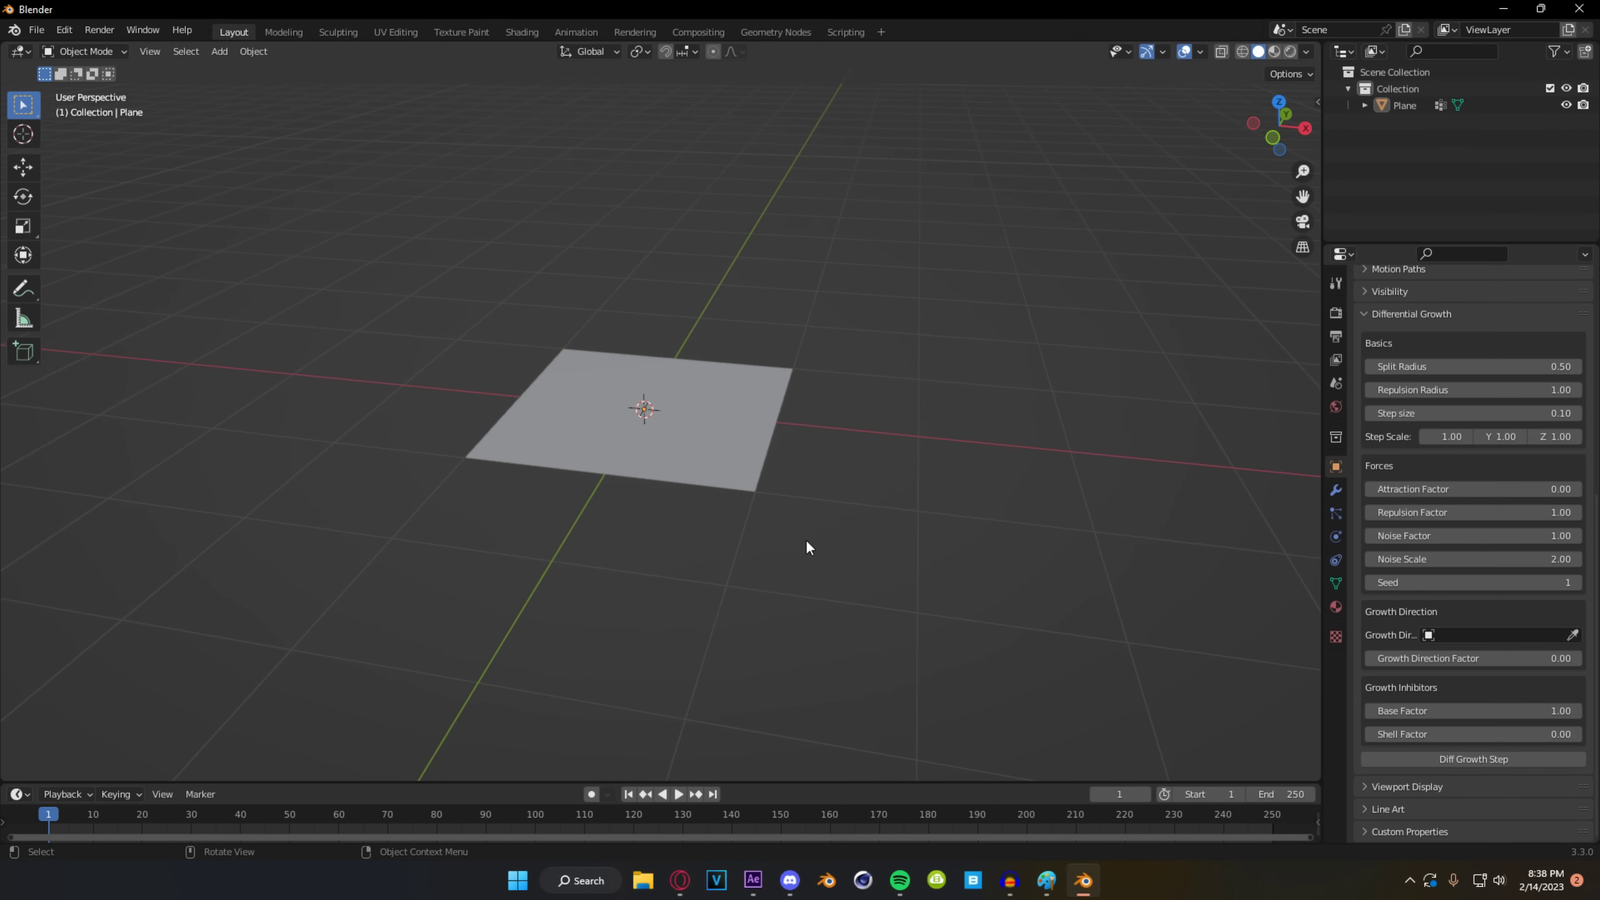
{"action": "left_click", "coordinate": [1471, 757]}
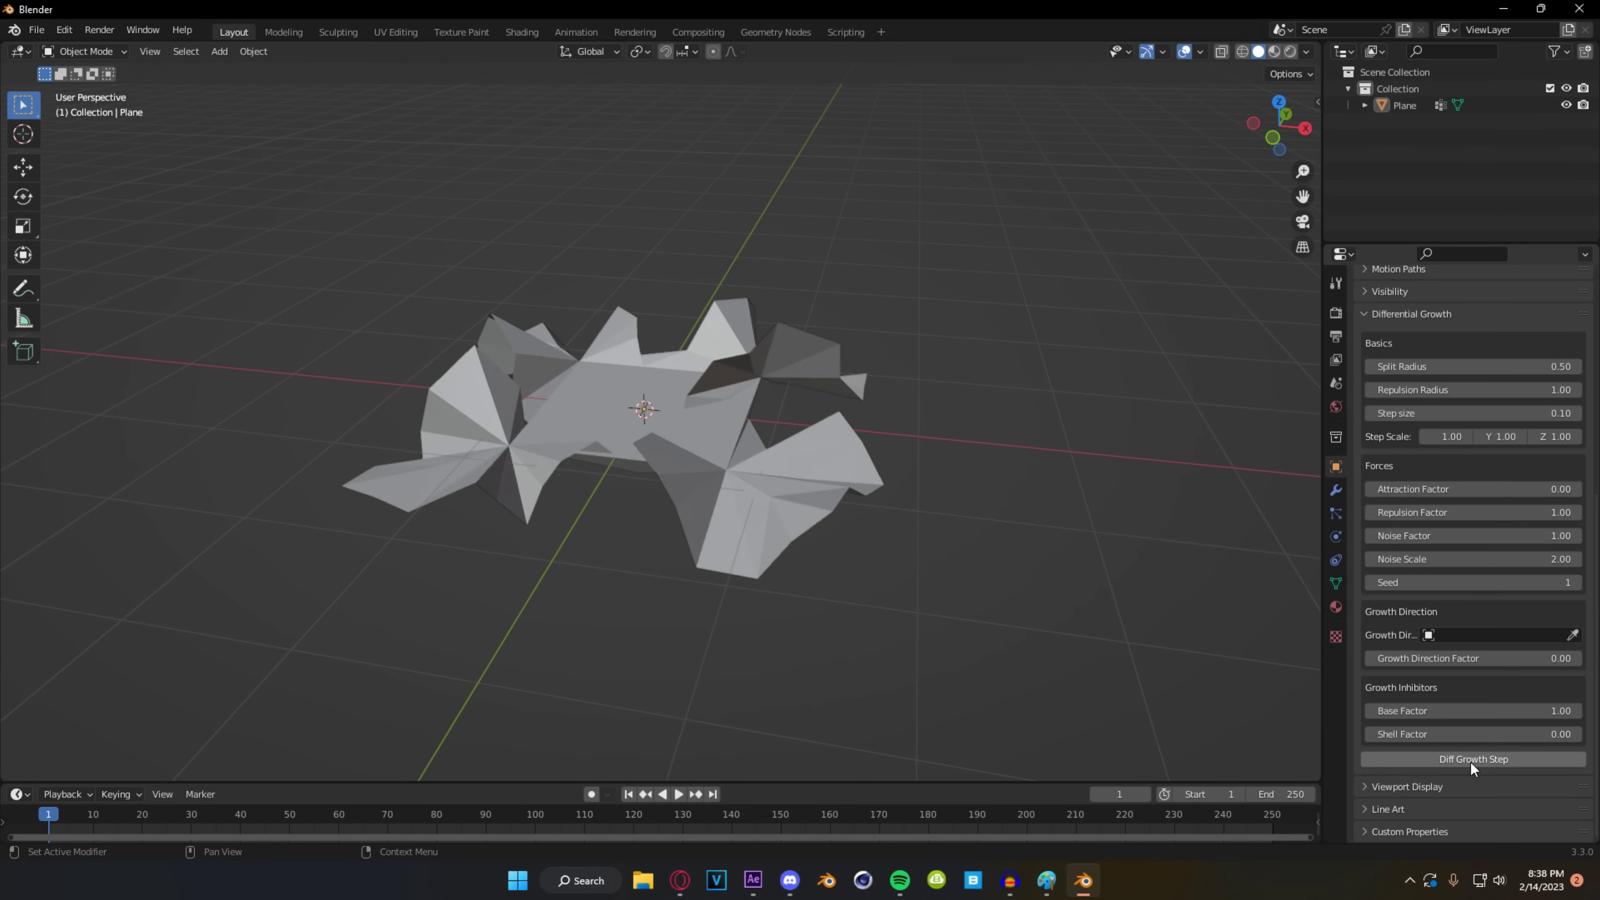
{"action": "left_click", "coordinate": [1471, 759]}
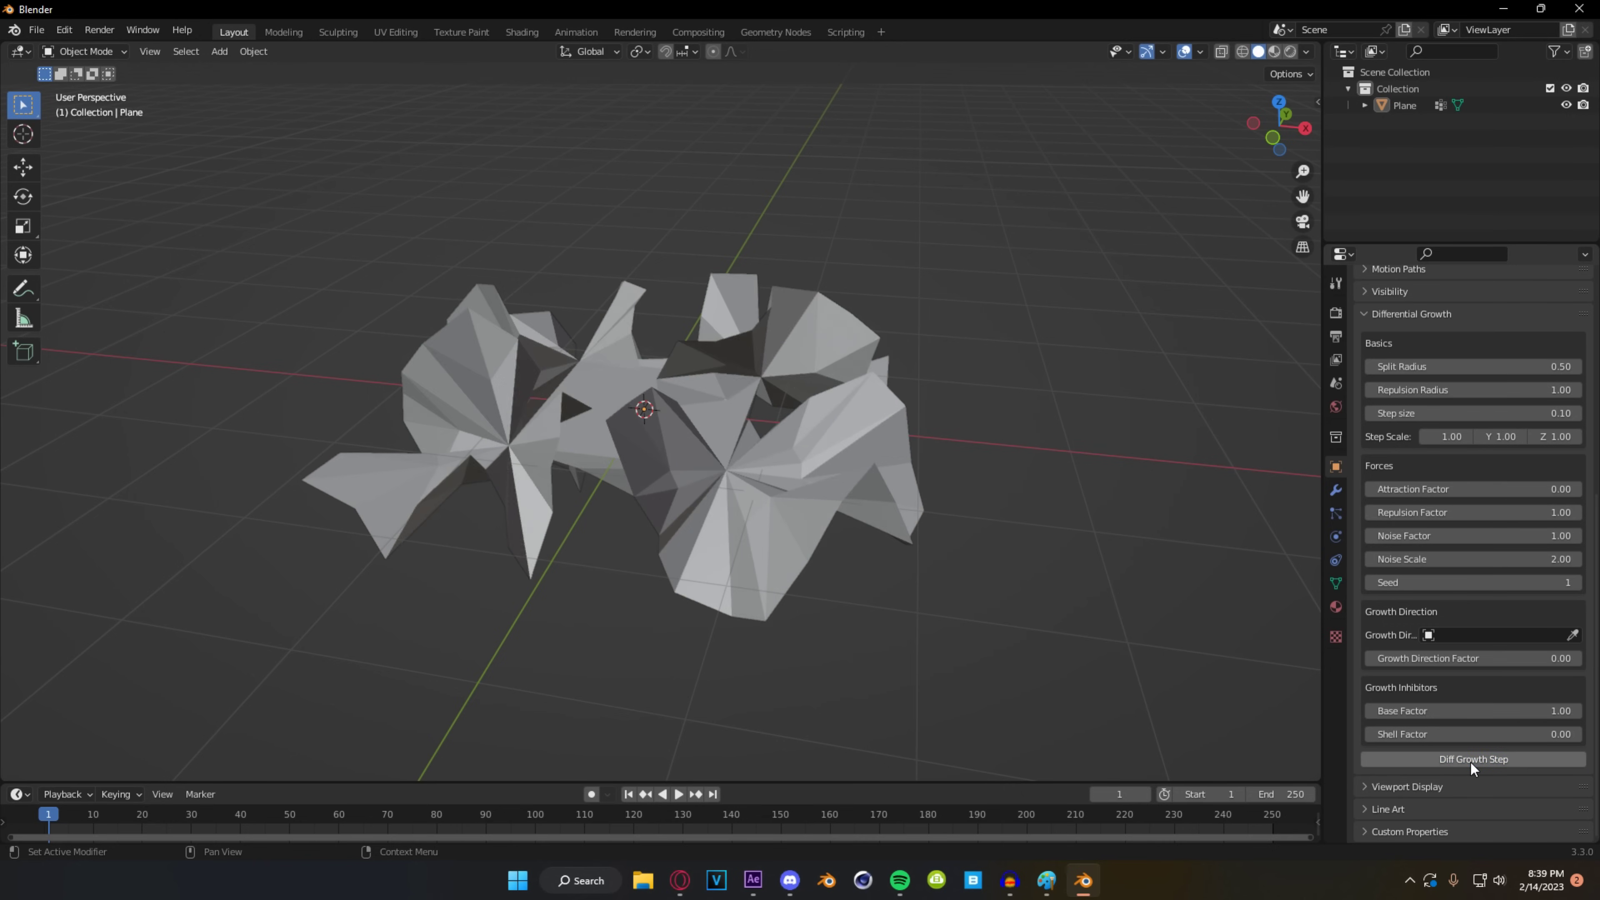
{"action": "mouse_move", "coordinate": [913, 548]}
{"action": "middle_mouse_down"}
{"action": "mouse_move", "coordinate": [828, 510]}
{"action": "mouse_move", "coordinate": [631, 501]}
{"action": "mouse_move", "coordinate": [744, 464]}
{"action": "mouse_move", "coordinate": [653, 357]}
{"action": "mouse_move", "coordinate": [507, 354]}
{"action": "mouse_move", "coordinate": [607, 361]}
{"action": "mouse_move", "coordinate": [652, 401]}
{"action": "mouse_move", "coordinate": [646, 346]}
{"action": "mouse_move", "coordinate": [714, 447]}
{"action": "mouse_move", "coordinate": [883, 539]}
{"action": "middle_mouse_up"}
{"action": "scroll", "coordinate": [652, 401], "scroll_direction": "up", "scroll_amount": 3}
{"action": "scroll", "coordinate": [883, 539], "scroll_direction": "down", "scroll_amount": 4}
- Undo the growth steps applied to the plane
{"action": "key", "text": "ctrl+z"}
{"action": "key", "text": "ctrl+z"}
{"action": "key", "text": "ctrl+z"}
{"action": "key", "text": "ctrl+z"}
{"action": "key", "text": "ctrl+z"}
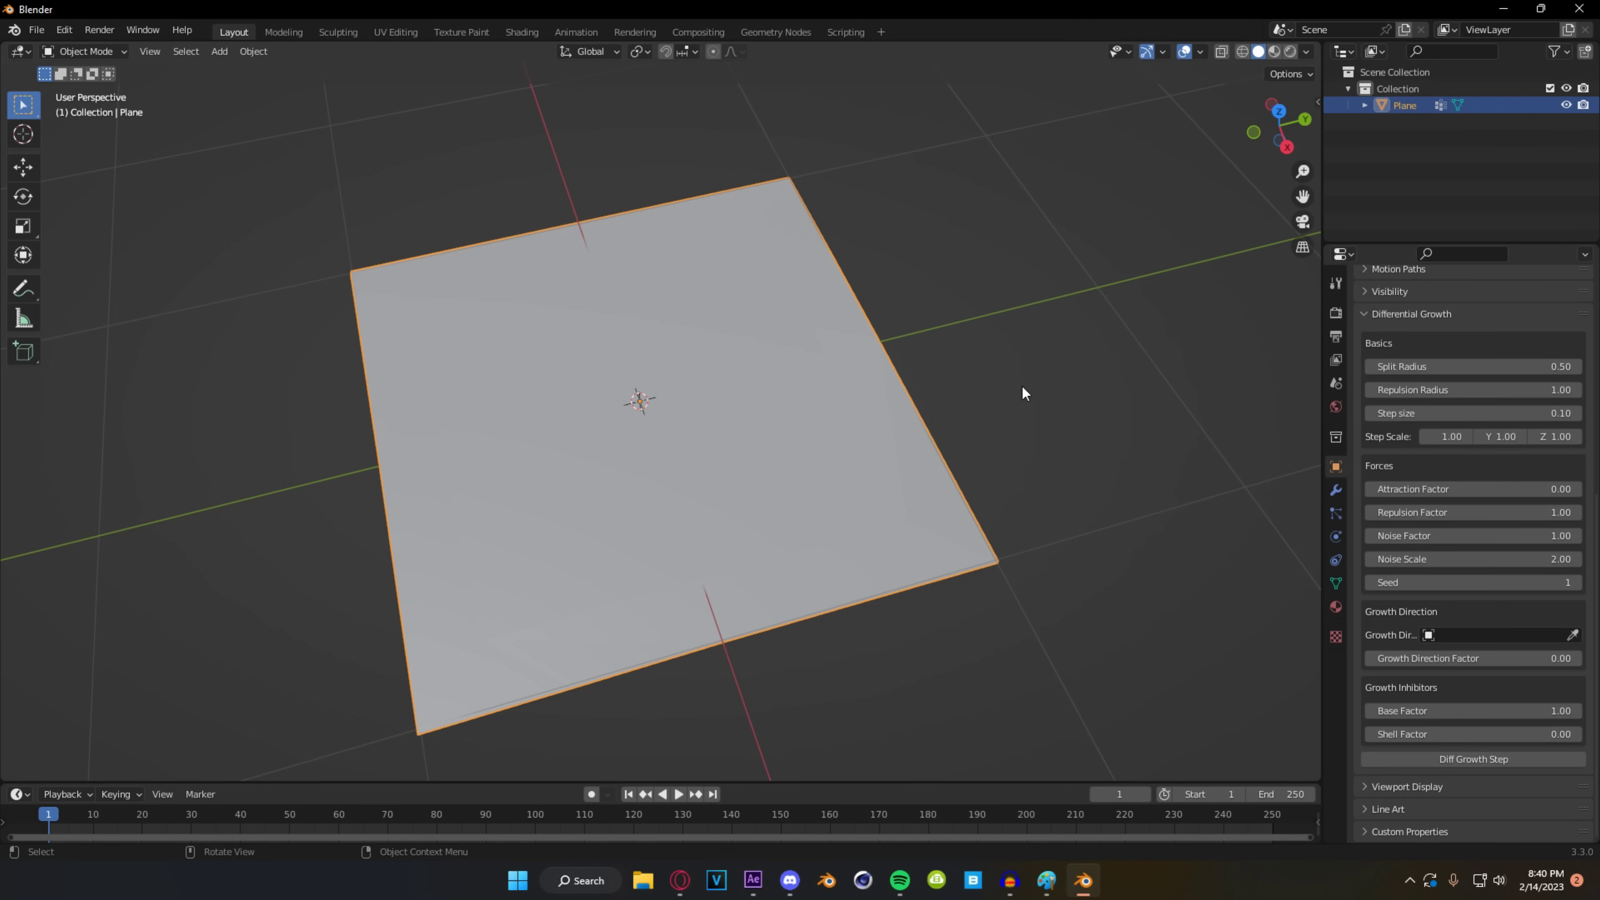
- Switch the viewport to wireframe shading to examine the plane's edges
{"action": "scroll", "coordinate": [984, 509], "scroll_direction": "down", "scroll_amount": 1}
{"action": "key", "text": "z"}
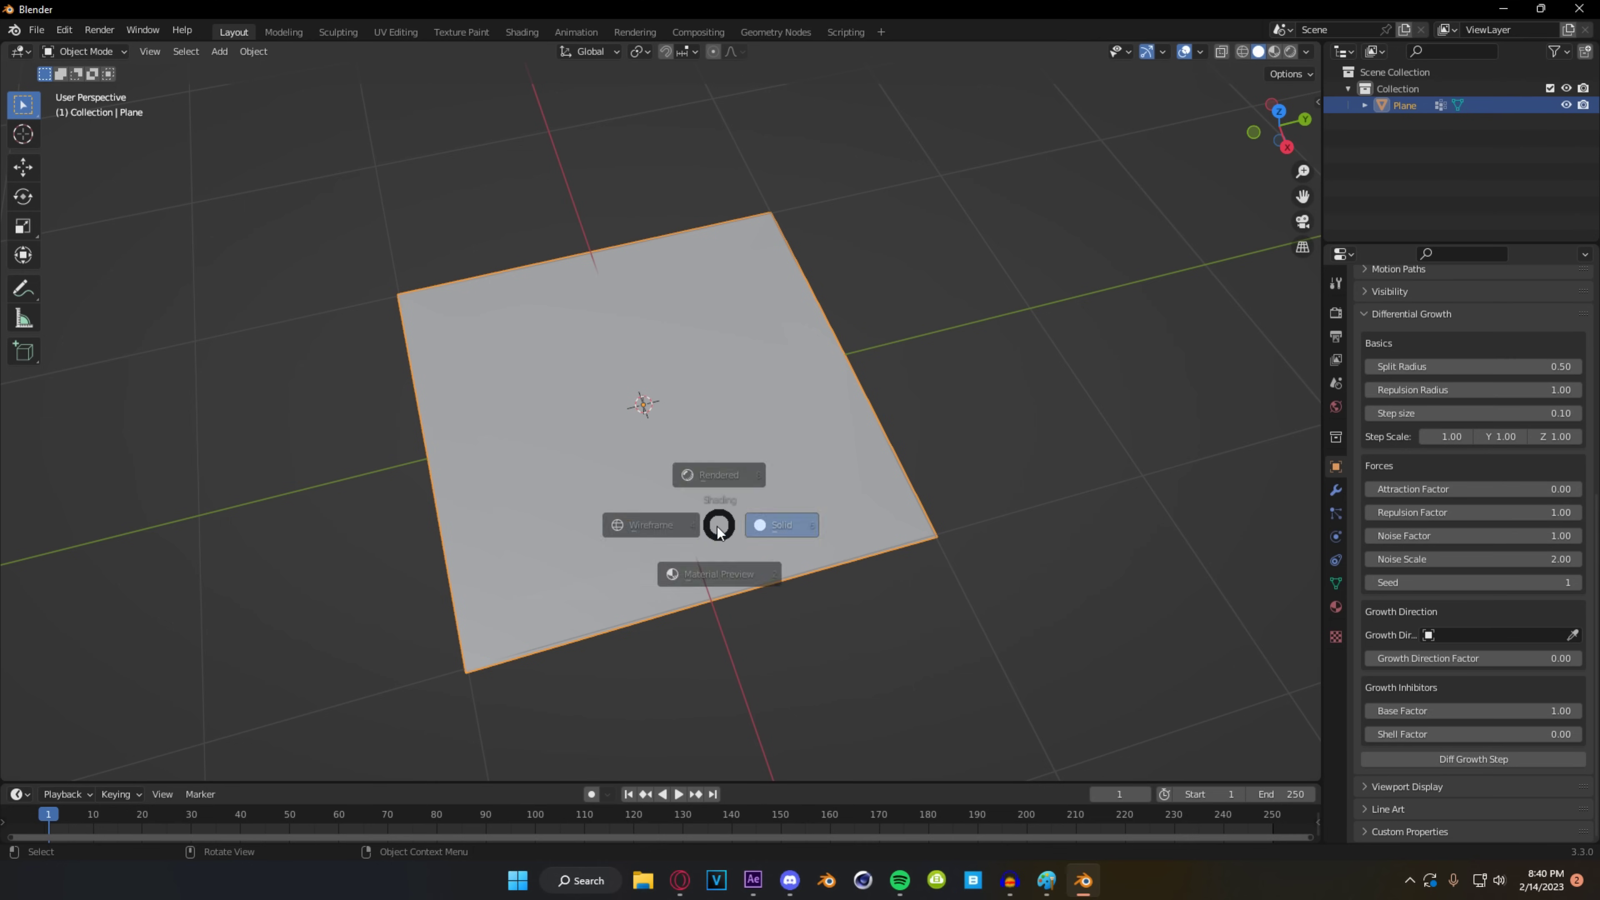
{"action": "left_click", "coordinate": [576, 532]}
{"action": "middle_click_drag", "start_coordinate": [978, 550], "coordinate": [896, 569]}
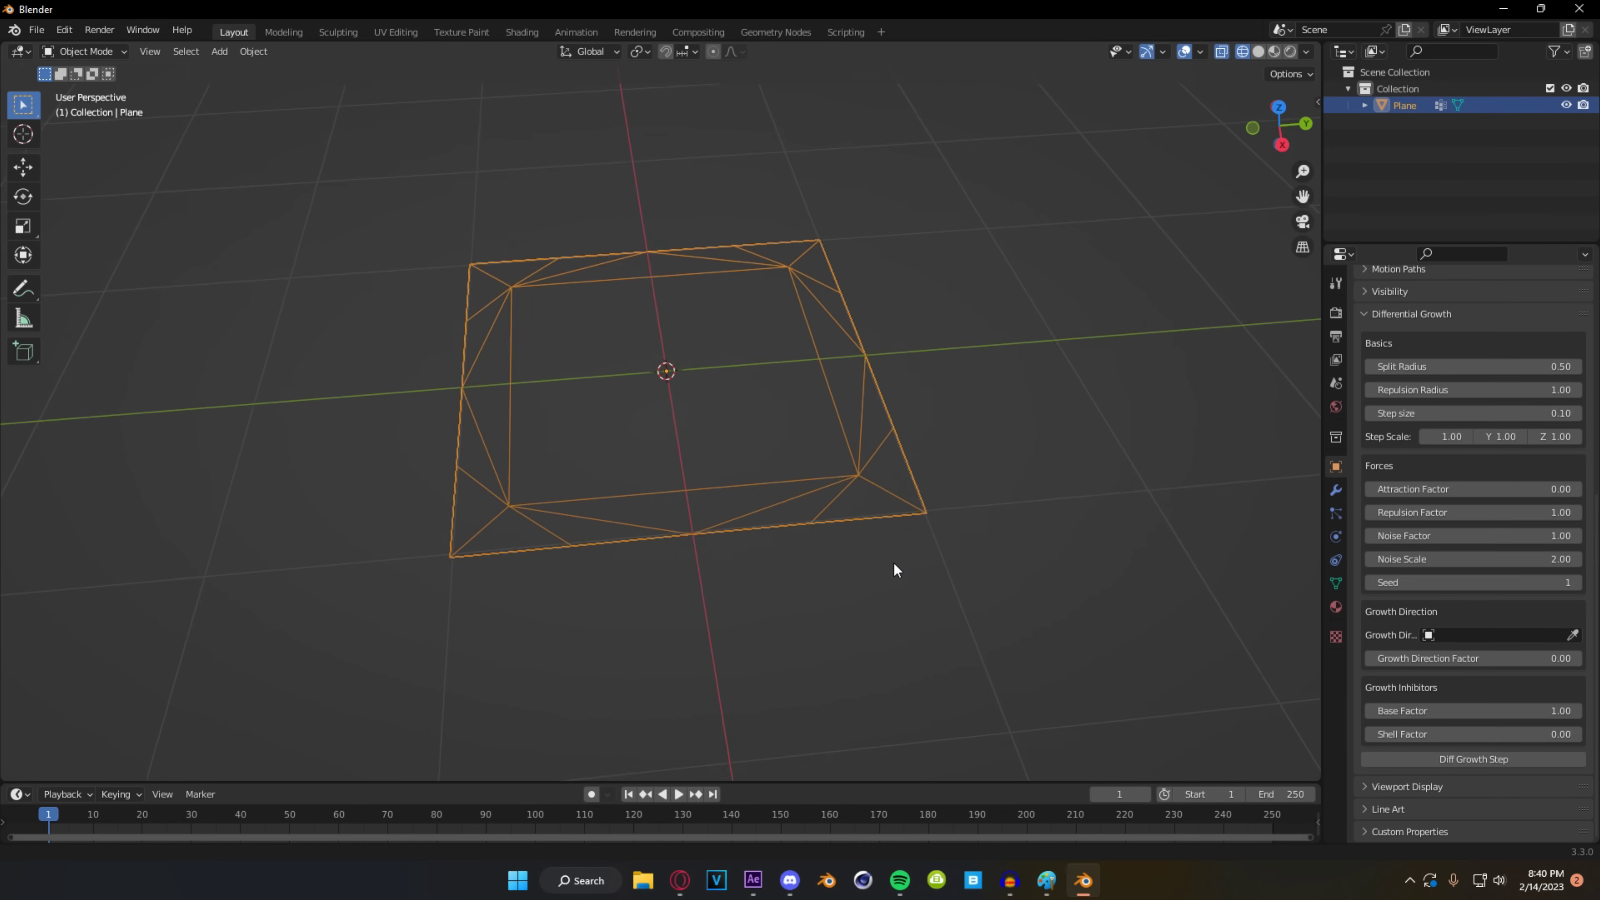
- Apply a long series of Diff Growth Steps to the wireframe plane with Split Radius 0.50
{"action": "left_click", "coordinate": [1442, 757]}
{"action": "left_click", "coordinate": [1442, 756]}
{"action": "left_click", "coordinate": [1442, 756]}
{"action": "left_click", "coordinate": [1442, 758]}
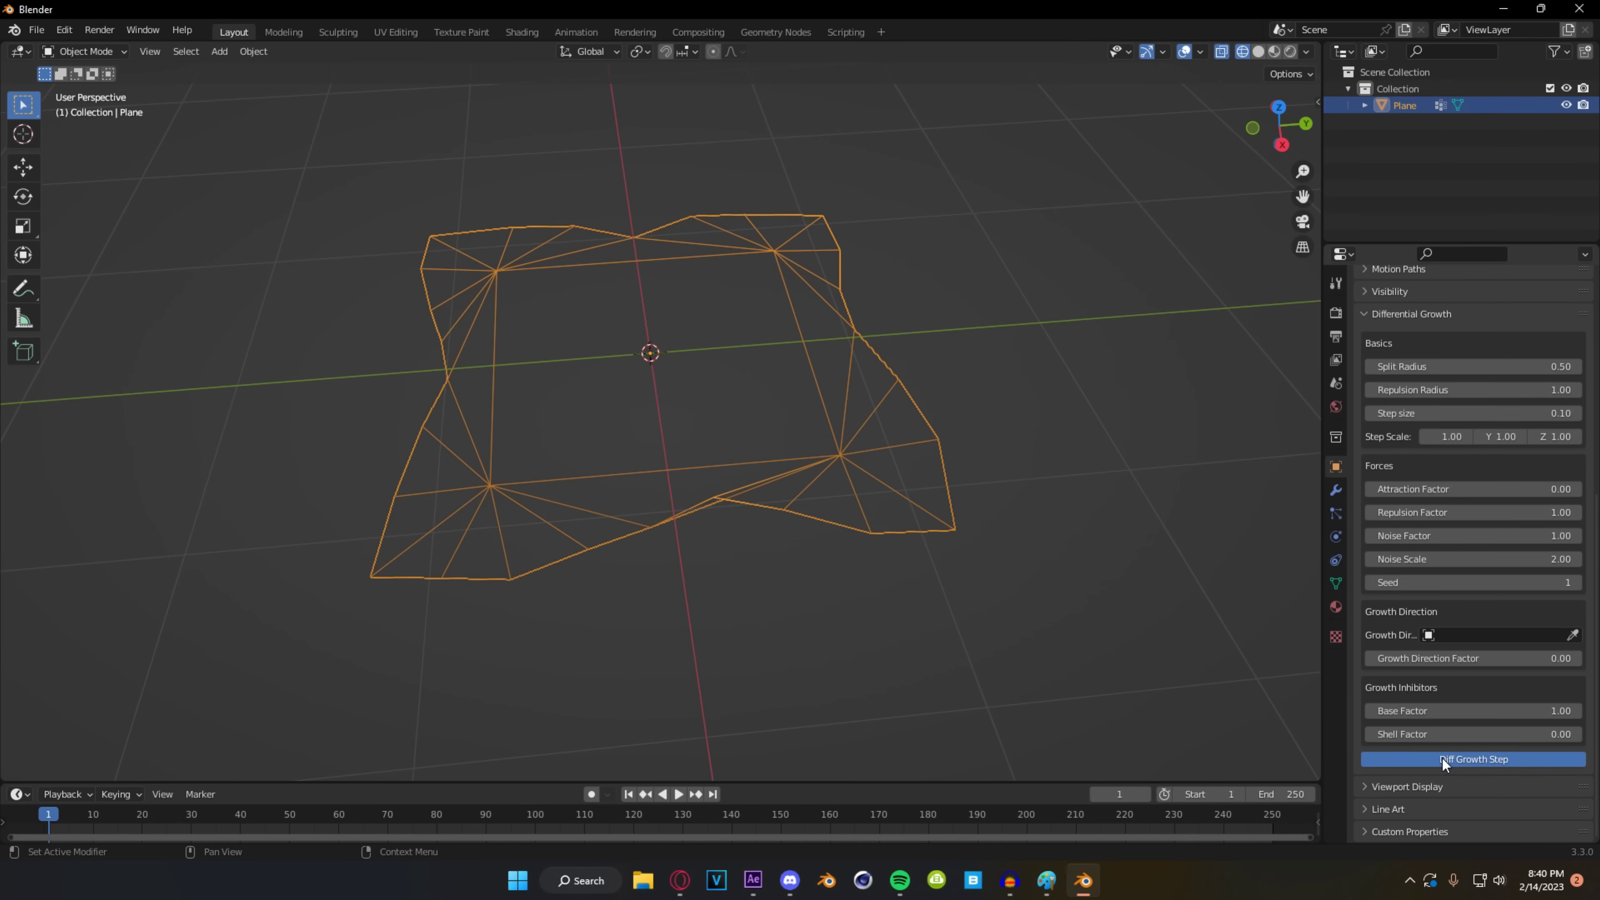
{"action": "left_click", "coordinate": [1442, 758]}
{"action": "left_click", "coordinate": [1442, 758]}
{"action": "left_click", "coordinate": [1442, 758]}
{"action": "left_click", "coordinate": [1442, 758]}
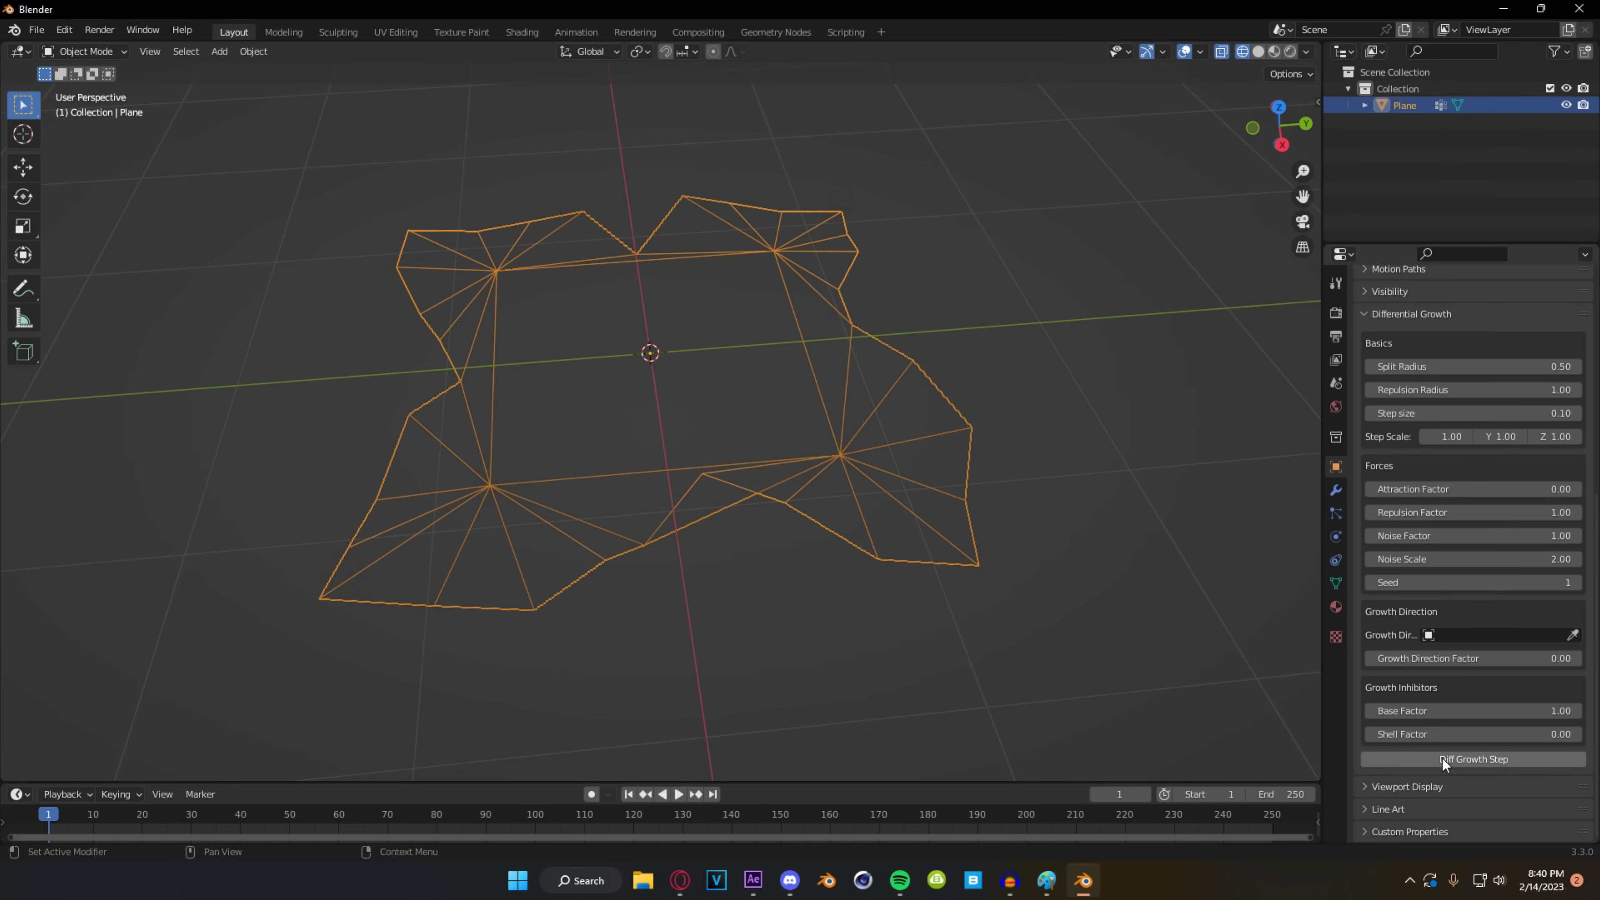
{"action": "left_click", "coordinate": [1442, 759]}
{"action": "left_click", "coordinate": [1440, 759]}
{"action": "left_click", "coordinate": [1438, 760]}
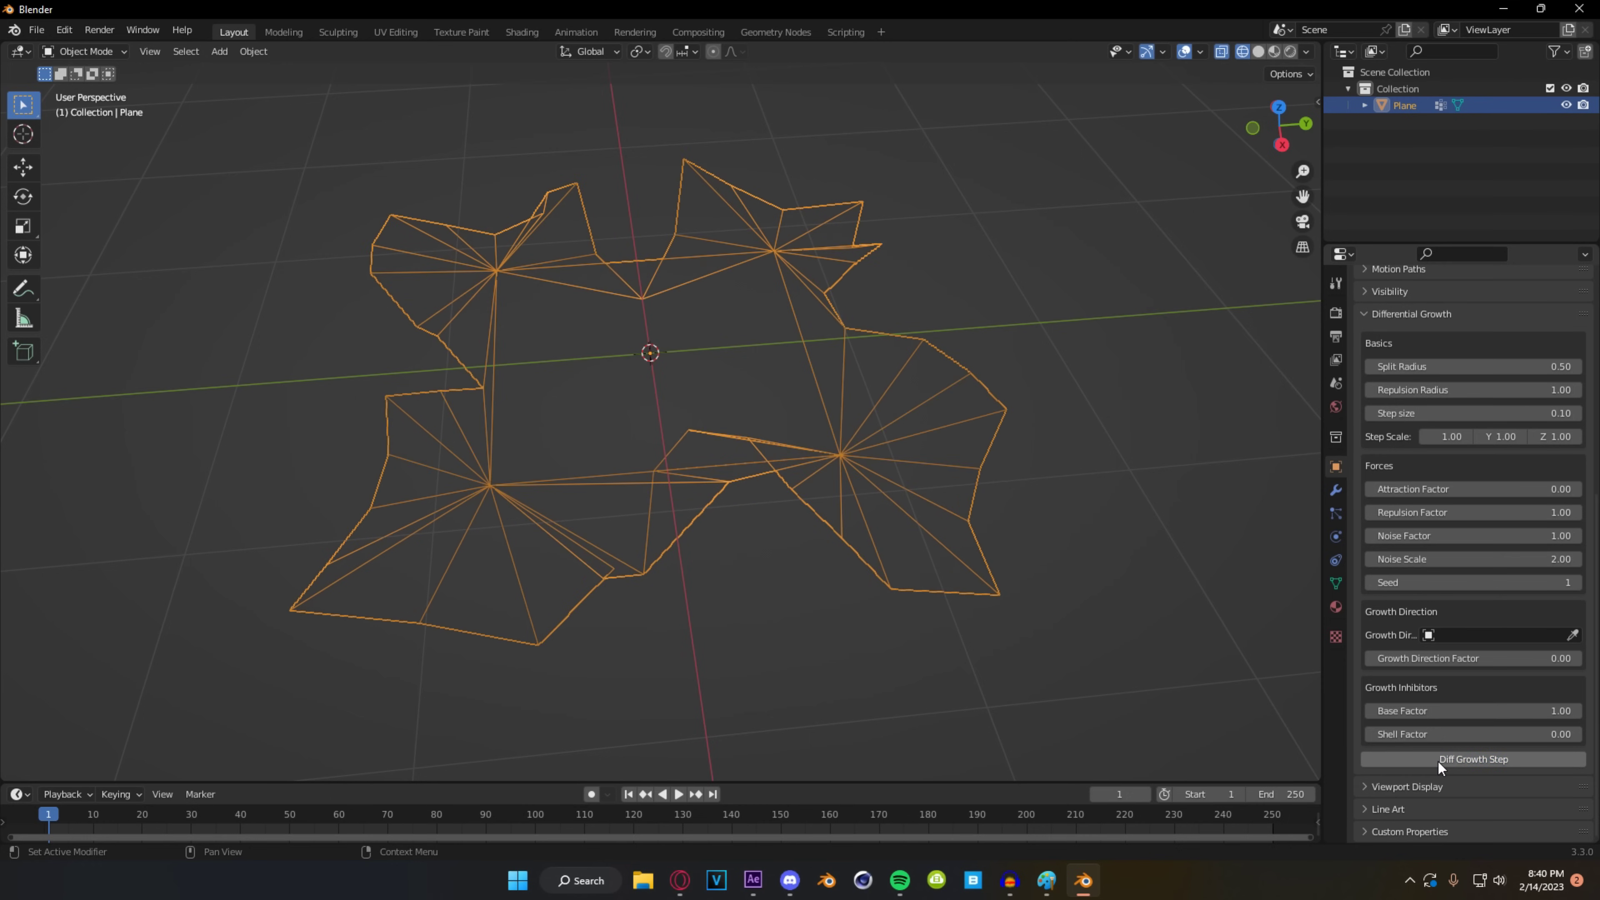
{"action": "left_click", "coordinate": [1437, 760]}
{"action": "left_click", "coordinate": [1437, 760]}
{"action": "left_click", "coordinate": [1437, 759]}
{"action": "left_click", "coordinate": [1437, 760]}
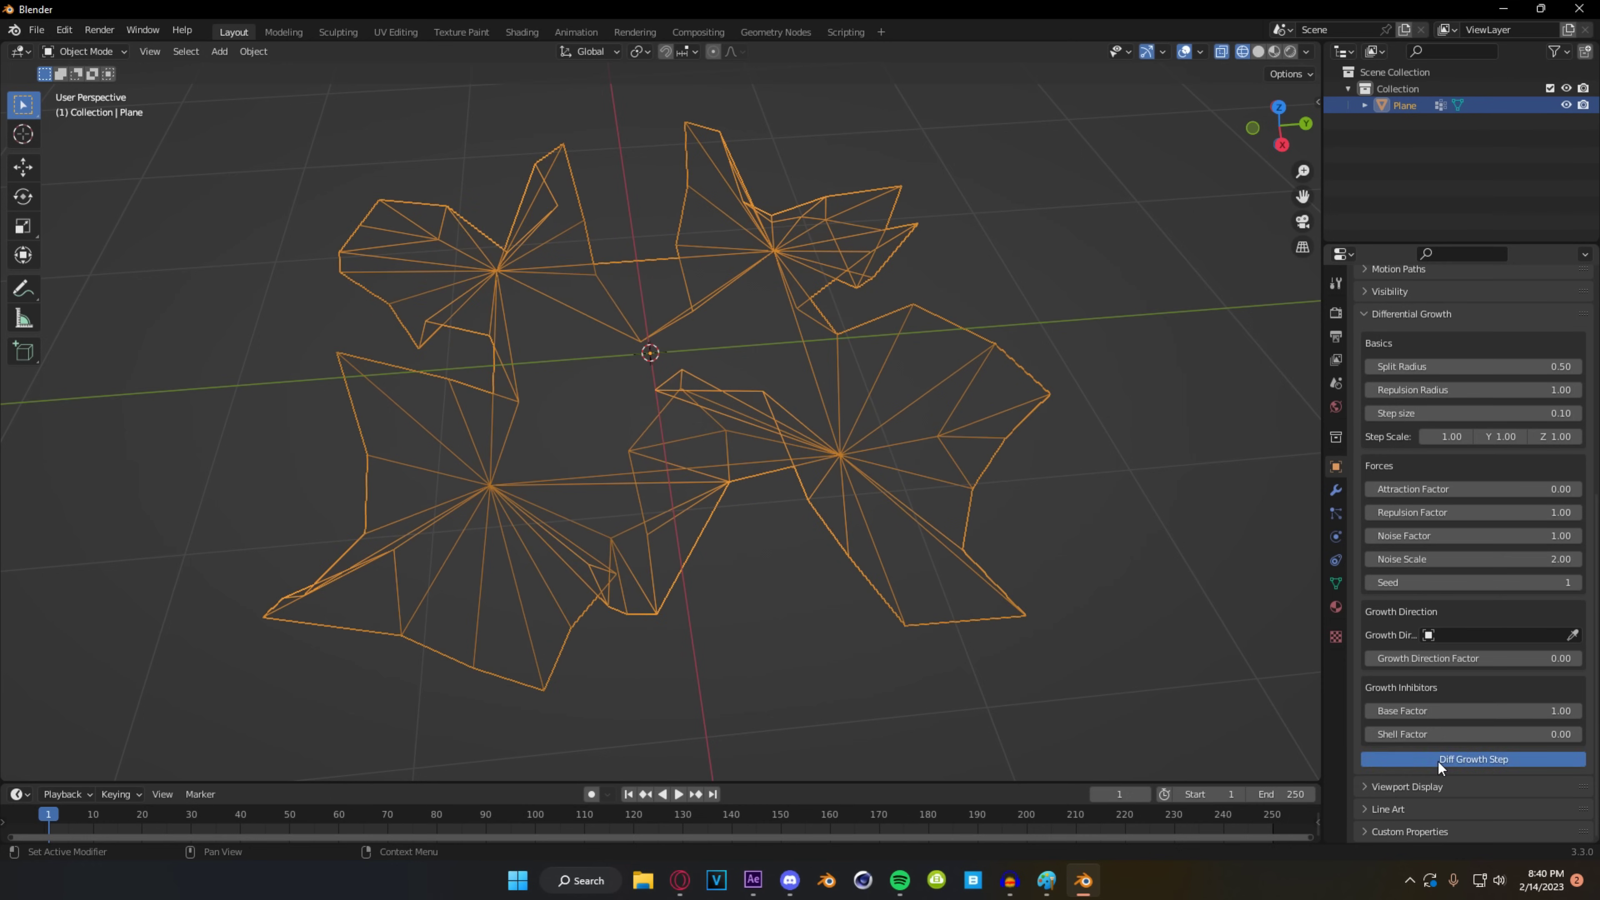
{"action": "left_click", "coordinate": [1437, 760]}
- Set the Split Radius to 0.25 and grow the ungrown plane with repeated Diff Growth Steps
{"action": "middle_click_drag", "start_coordinate": [941, 496], "coordinate": [778, 490]}
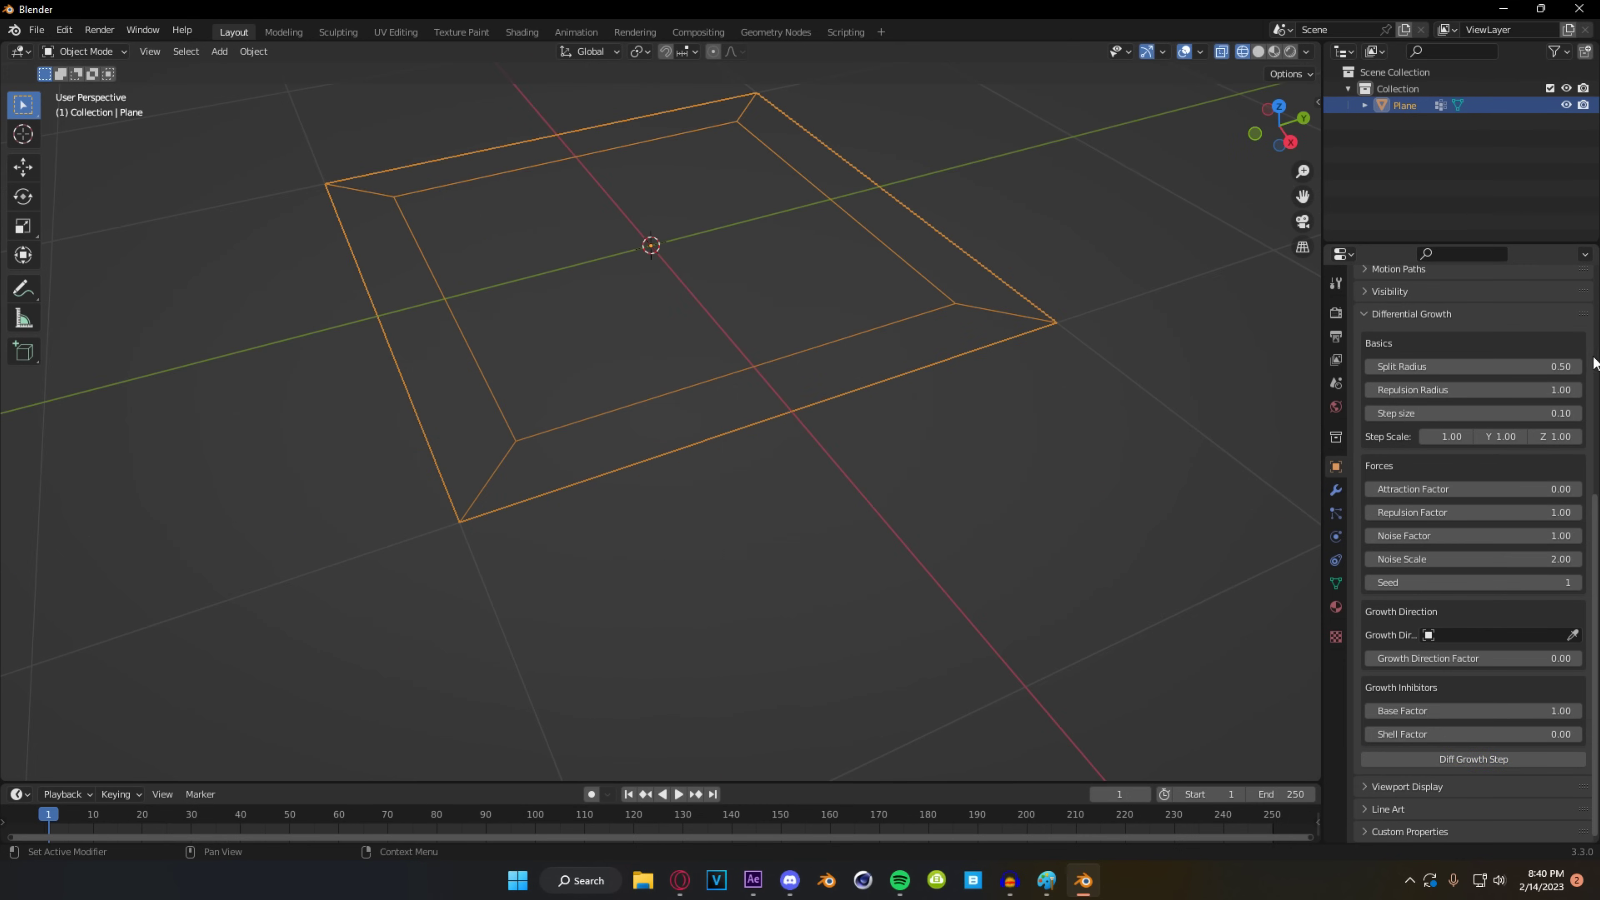
{"action": "double_click", "coordinate": [1556, 364]}
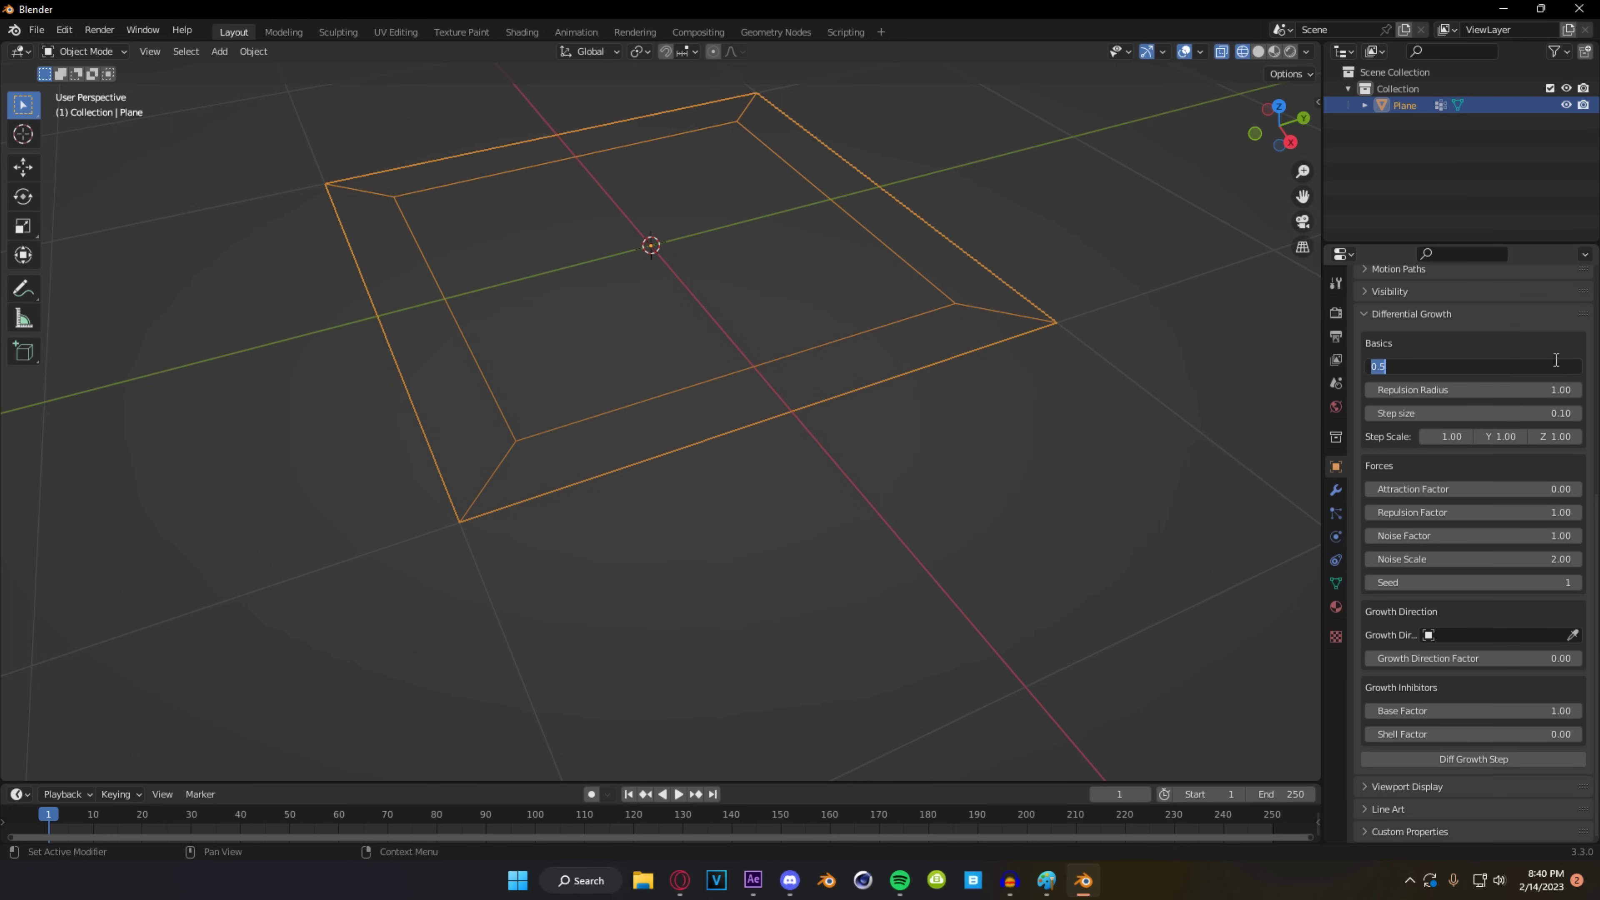
{"action": "left_click", "coordinate": [1494, 759]}
{"action": "left_click", "coordinate": [1495, 758]}
{"action": "left_click", "coordinate": [1495, 758]}
{"action": "left_click", "coordinate": [1494, 758]}
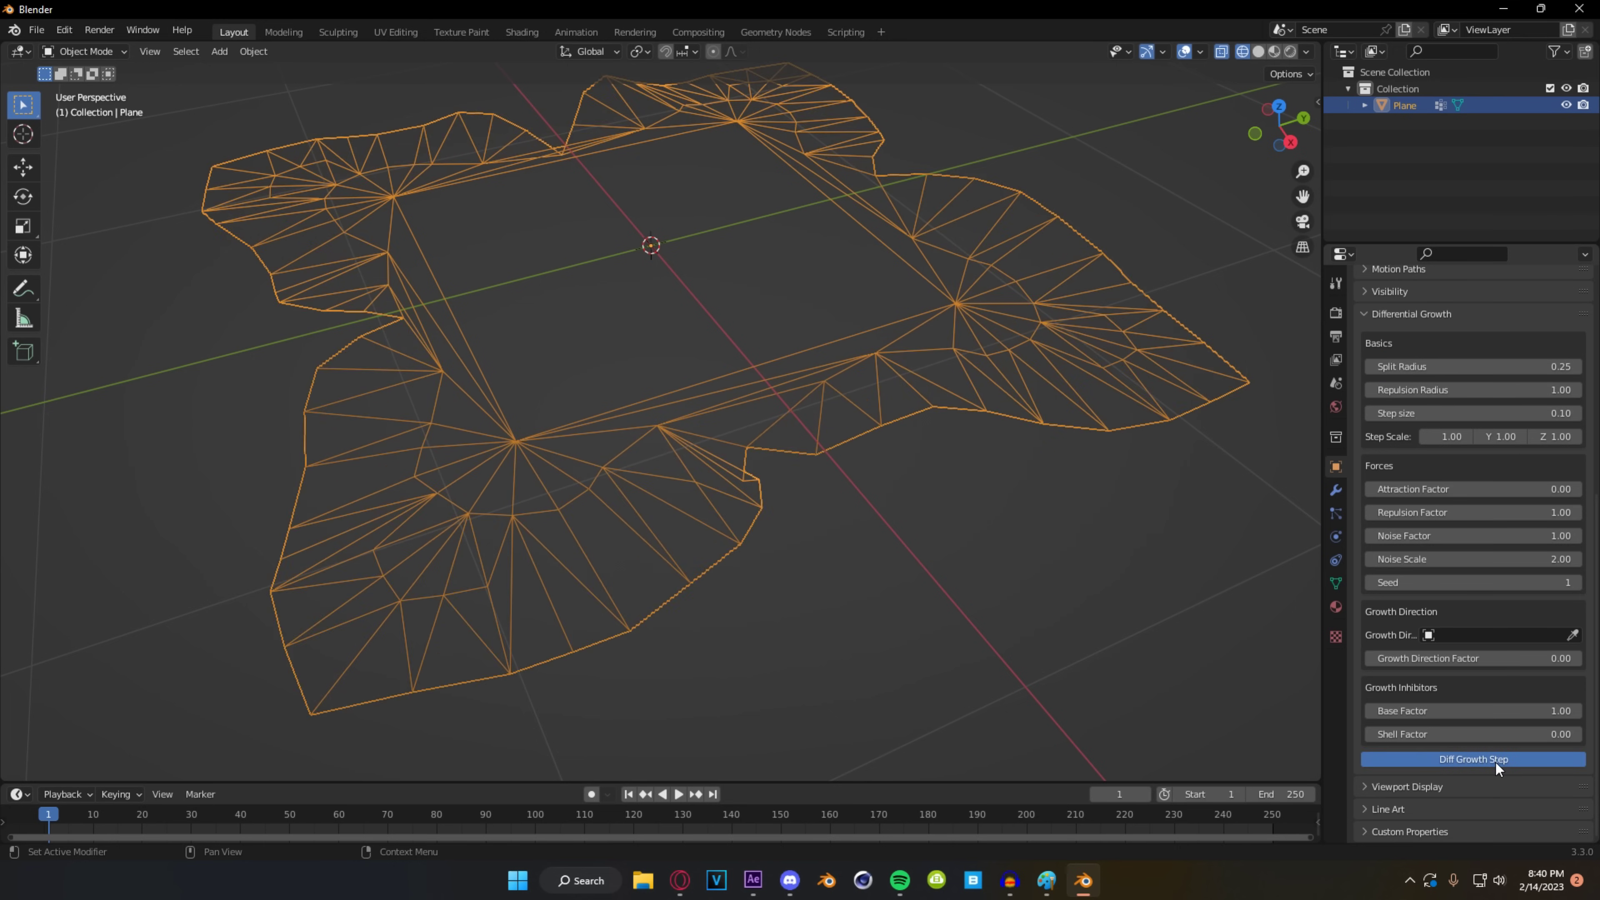
- Apply two more Diff Growth Steps to the wireframe plane and switch the viewport to solid shading
{"action": "left_click", "coordinate": [1495, 759]}
{"action": "left_click", "coordinate": [1495, 759]}
{"action": "mouse_move", "coordinate": [957, 507]}
{"action": "middle_mouse_down"}
{"action": "mouse_move", "coordinate": [720, 475]}
{"action": "mouse_move", "coordinate": [899, 432]}
{"action": "mouse_move", "coordinate": [773, 488]}
{"action": "mouse_move", "coordinate": [892, 483]}
{"action": "mouse_move", "coordinate": [749, 510]}
{"action": "mouse_move", "coordinate": [711, 418]}
{"action": "mouse_move", "coordinate": [757, 436]}
{"action": "mouse_move", "coordinate": [672, 458]}
{"action": "mouse_move", "coordinate": [746, 504]}
{"action": "mouse_move", "coordinate": [614, 464]}
{"action": "mouse_move", "coordinate": [784, 524]}
{"action": "mouse_move", "coordinate": [742, 480]}
{"action": "mouse_move", "coordinate": [1184, 646]}
{"action": "middle_mouse_up"}
{"action": "key", "text": "shift+z"}
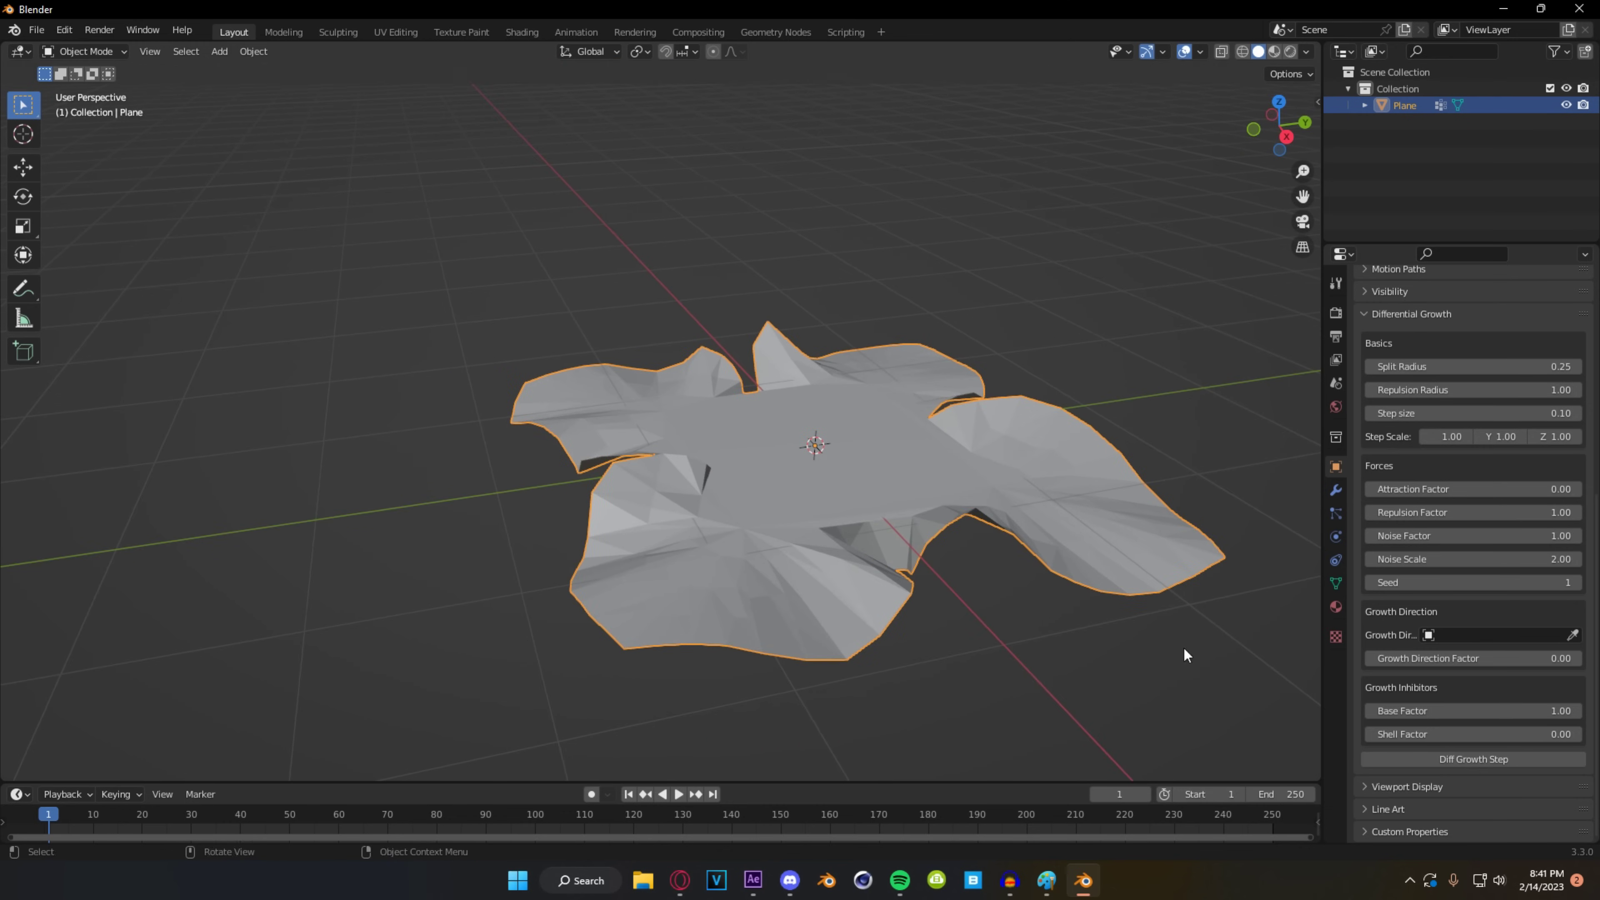
- Grow the solid-shaded plane with seven more Diff Growth Steps and inspect its folded edges
{"action": "left_click", "coordinate": [1484, 759]}
{"action": "left_click", "coordinate": [1484, 759]}
{"action": "left_click", "coordinate": [1484, 759]}
{"action": "left_click", "coordinate": [1484, 760]}
{"action": "left_click", "coordinate": [1484, 759]}
{"action": "left_click", "coordinate": [1484, 759]}
{"action": "left_click", "coordinate": [1484, 759]}
{"action": "mouse_move", "coordinate": [1071, 523]}
{"action": "middle_mouse_down"}
{"action": "mouse_move", "coordinate": [902, 463]}
{"action": "mouse_move", "coordinate": [985, 510]}
{"action": "mouse_move", "coordinate": [682, 450]}
{"action": "mouse_move", "coordinate": [830, 521]}
{"action": "mouse_move", "coordinate": [771, 408]}
{"action": "mouse_move", "coordinate": [821, 437]}
{"action": "mouse_move", "coordinate": [762, 467]}
{"action": "mouse_move", "coordinate": [795, 475]}
{"action": "mouse_move", "coordinate": [738, 466]}
{"action": "mouse_move", "coordinate": [729, 495]}
{"action": "mouse_move", "coordinate": [957, 524]}
{"action": "mouse_move", "coordinate": [1152, 252]}
{"action": "middle_mouse_up"}
{"action": "right_click", "coordinate": [818, 430]}
{"action": "left_click", "coordinate": [822, 429]}
- Undo the Diff Growth Steps on the plane back to its flat inset shape
{"action": "key", "text": "ctrl+z"}
{"action": "key", "text": "ctrl+z"}
{"action": "key", "text": "ctrl+z"}
{"action": "key", "text": "ctrl+z"}
{"action": "key", "text": "ctrl+z"}
{"action": "key", "text": "ctrl+z"}
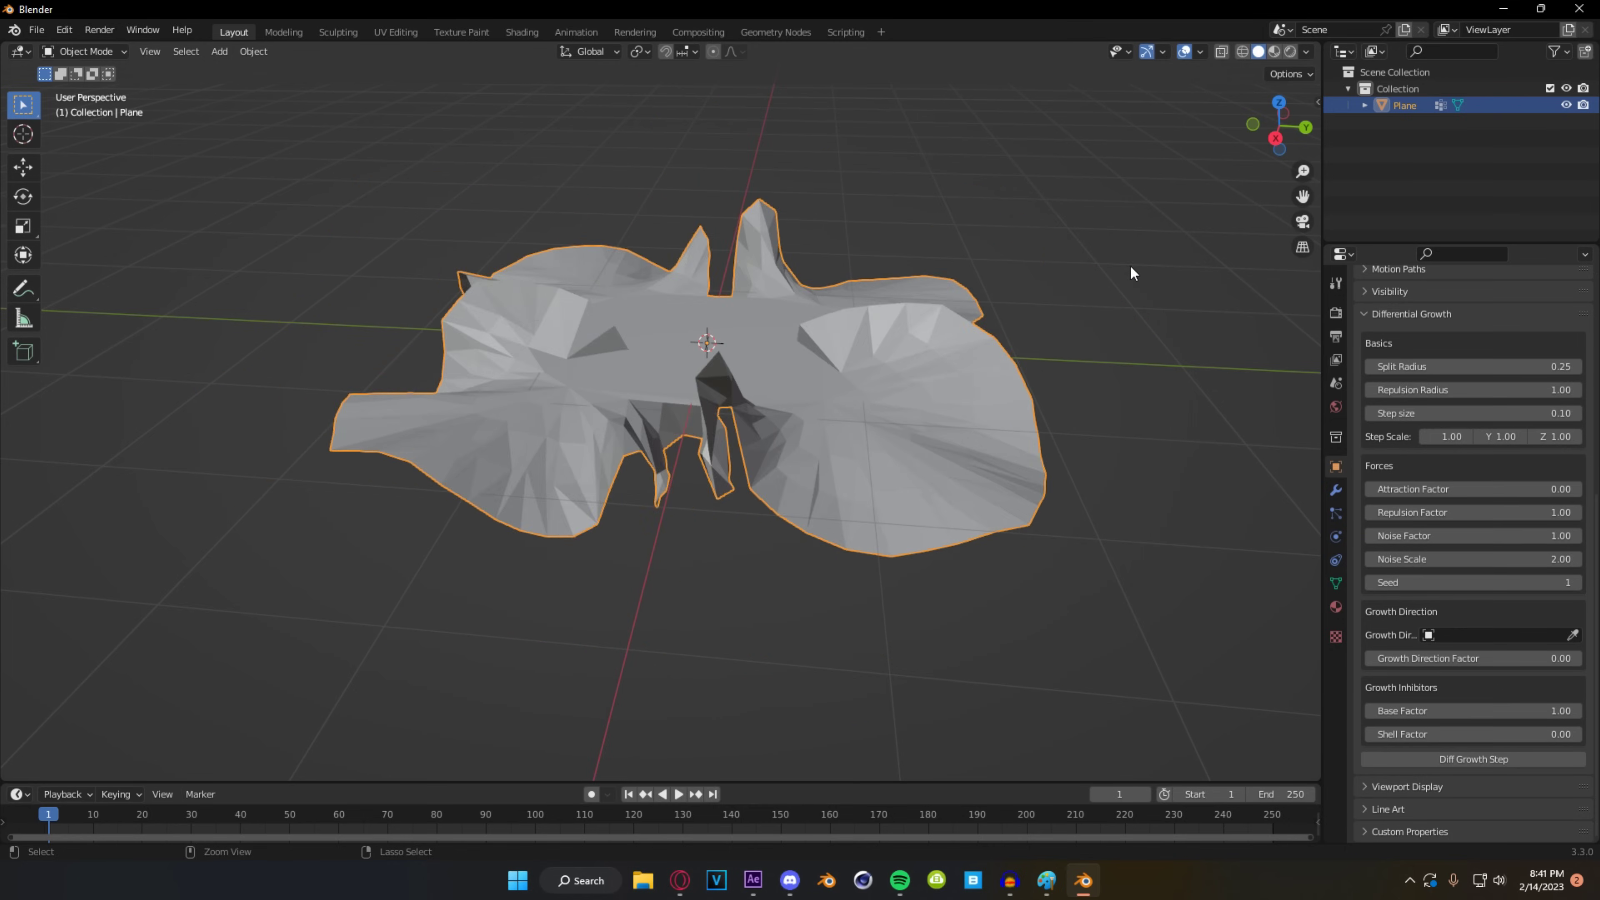
{"action": "key", "text": "ctrl+z"}
{"action": "key", "text": "ctrl+z"}
{"action": "key", "text": "ctrl+z"}
{"action": "key", "text": "ctrl+z"}
{"action": "key", "text": "ctrl+z"}
{"action": "key", "text": "ctrl+z"}
{"action": "key", "text": "ctrl+z"}
{"action": "key", "text": "ctrl+z"}
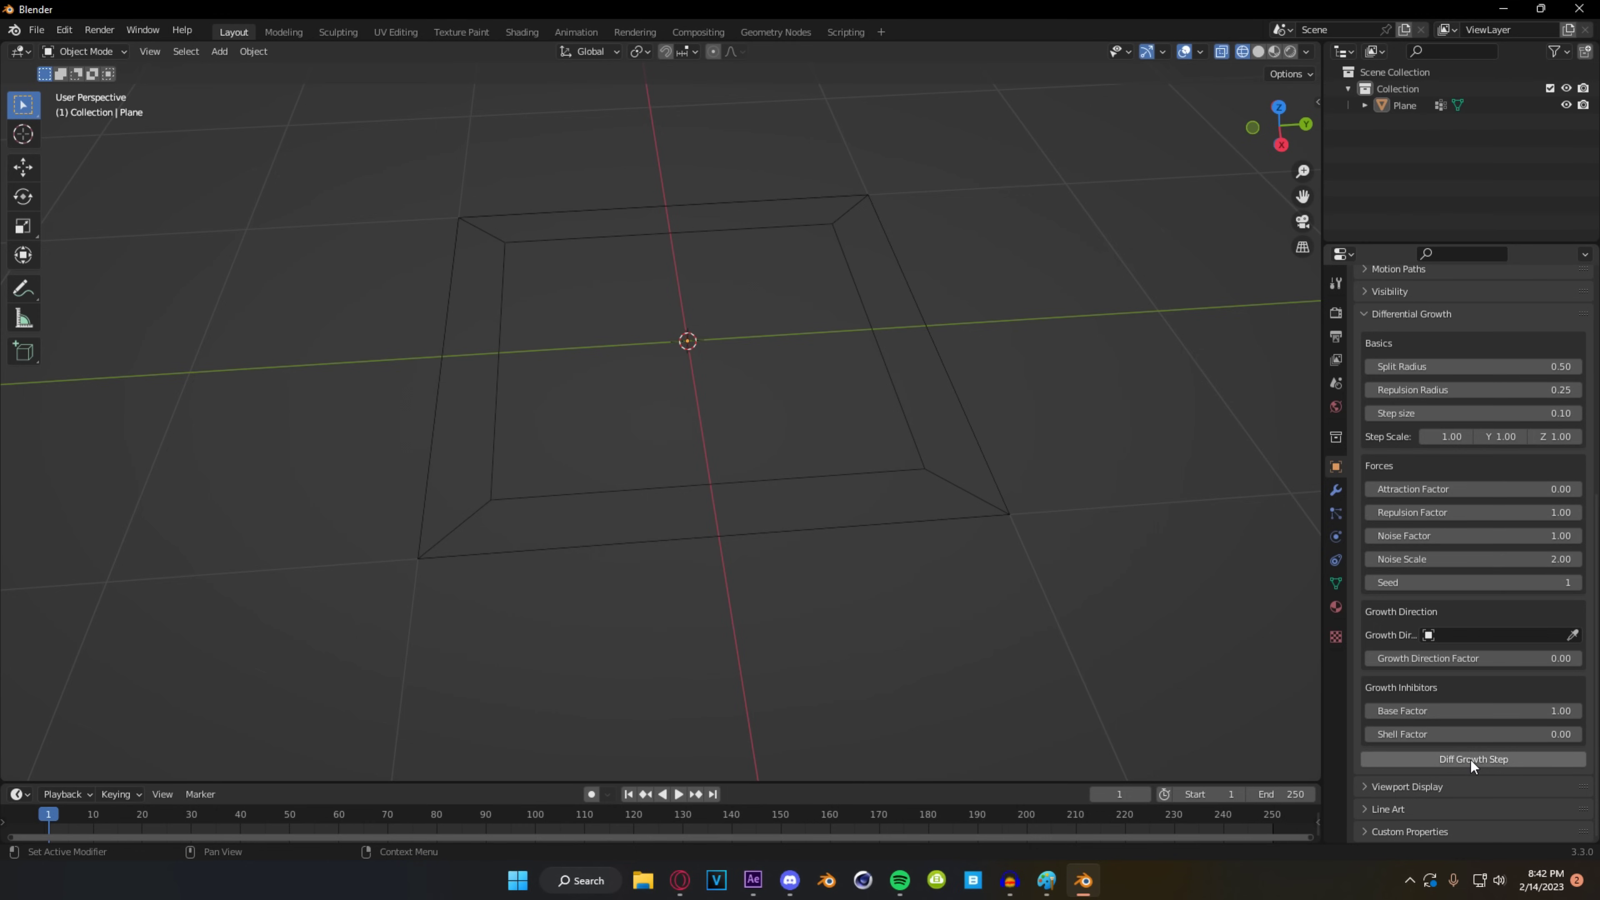
- Reset the Repulsion Radius, set it to 0.25, and grow the plane with ten Diff Growth Steps
{"action": "key", "text": "BackSpace"}
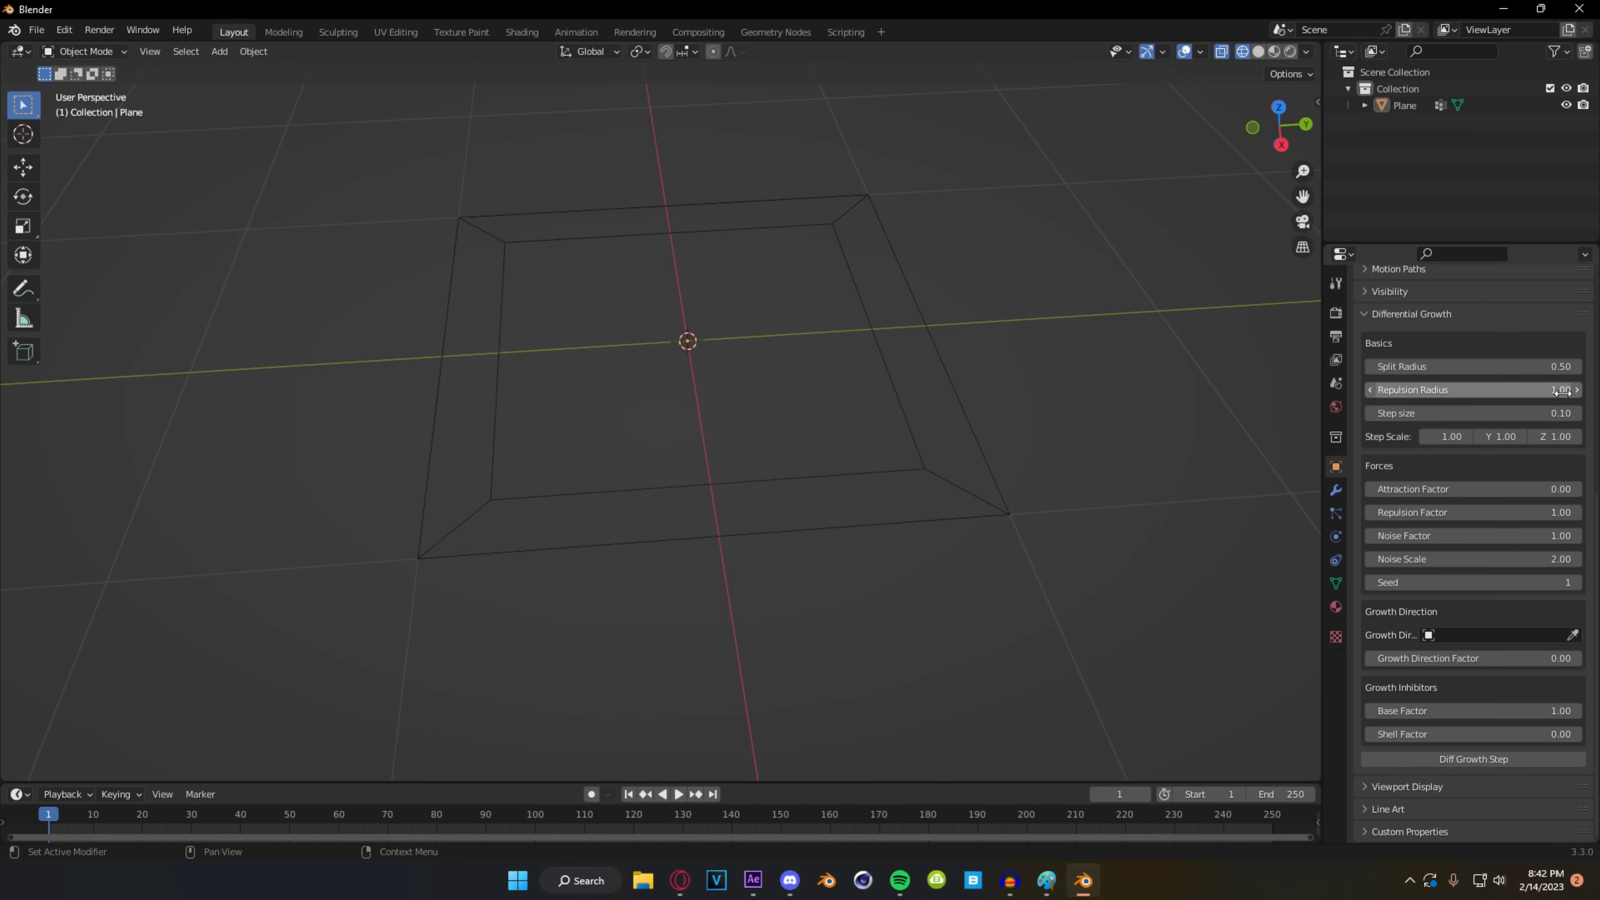
{"action": "left_click_drag", "start_coordinate": [1553, 390], "coordinate": [1527, 390]}
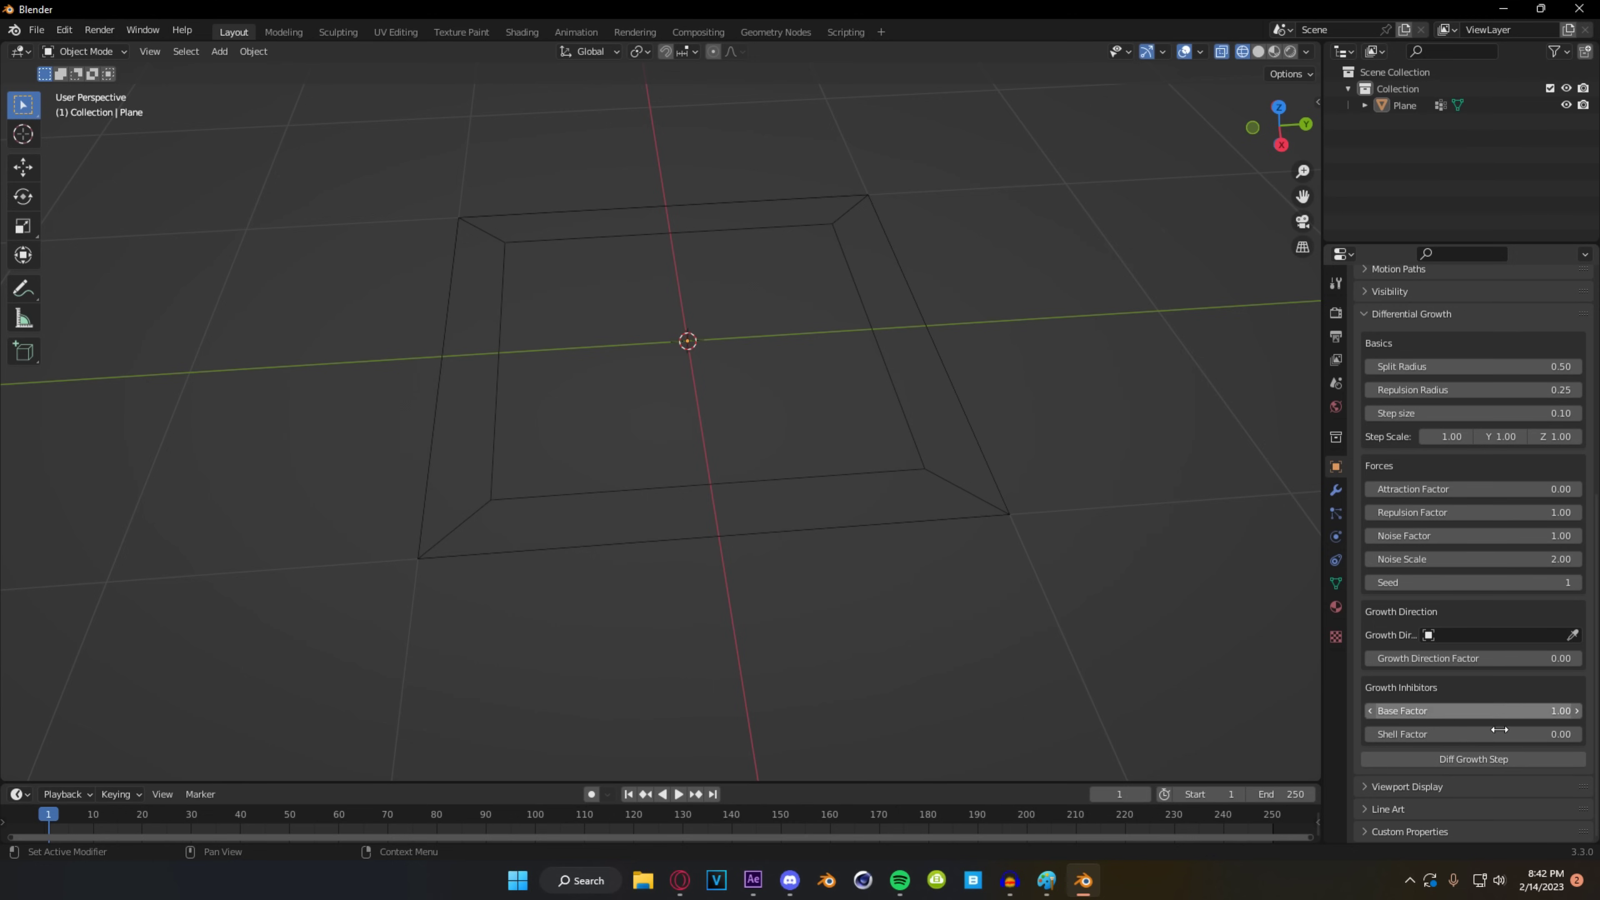
{"action": "left_click", "coordinate": [1477, 759]}
{"action": "left_click", "coordinate": [1476, 759]}
{"action": "left_click", "coordinate": [1476, 760]}
{"action": "left_click", "coordinate": [1476, 759]}
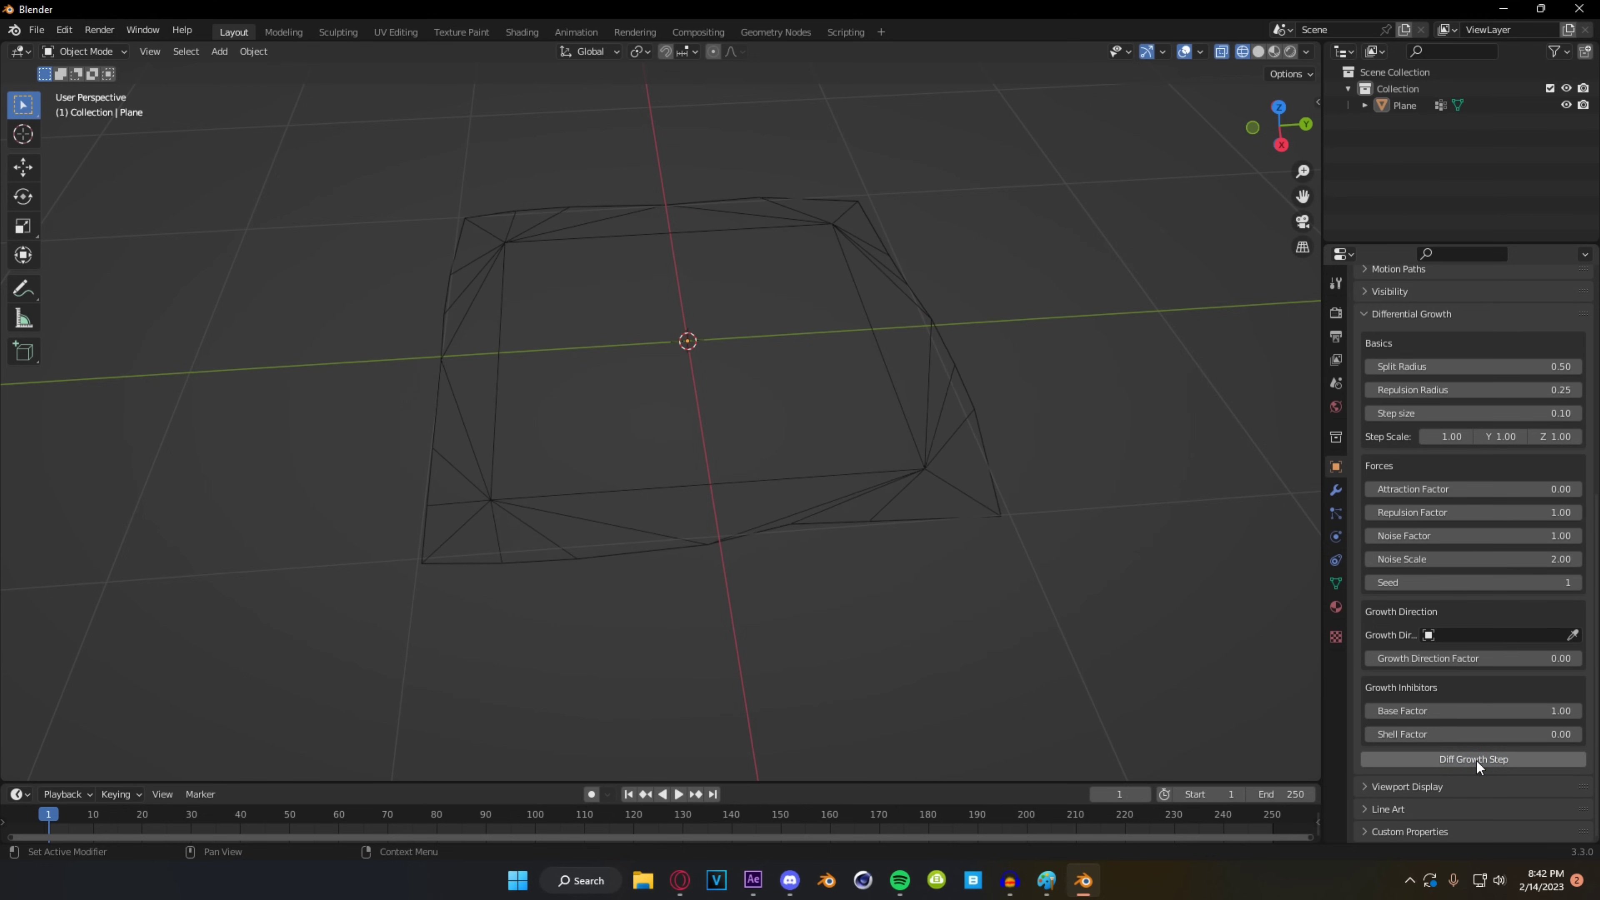
{"action": "left_click", "coordinate": [1477, 759]}
{"action": "left_click", "coordinate": [1476, 759]}
{"action": "left_click", "coordinate": [1476, 759]}
{"action": "left_click", "coordinate": [1477, 759]}
{"action": "left_click", "coordinate": [1476, 760]}
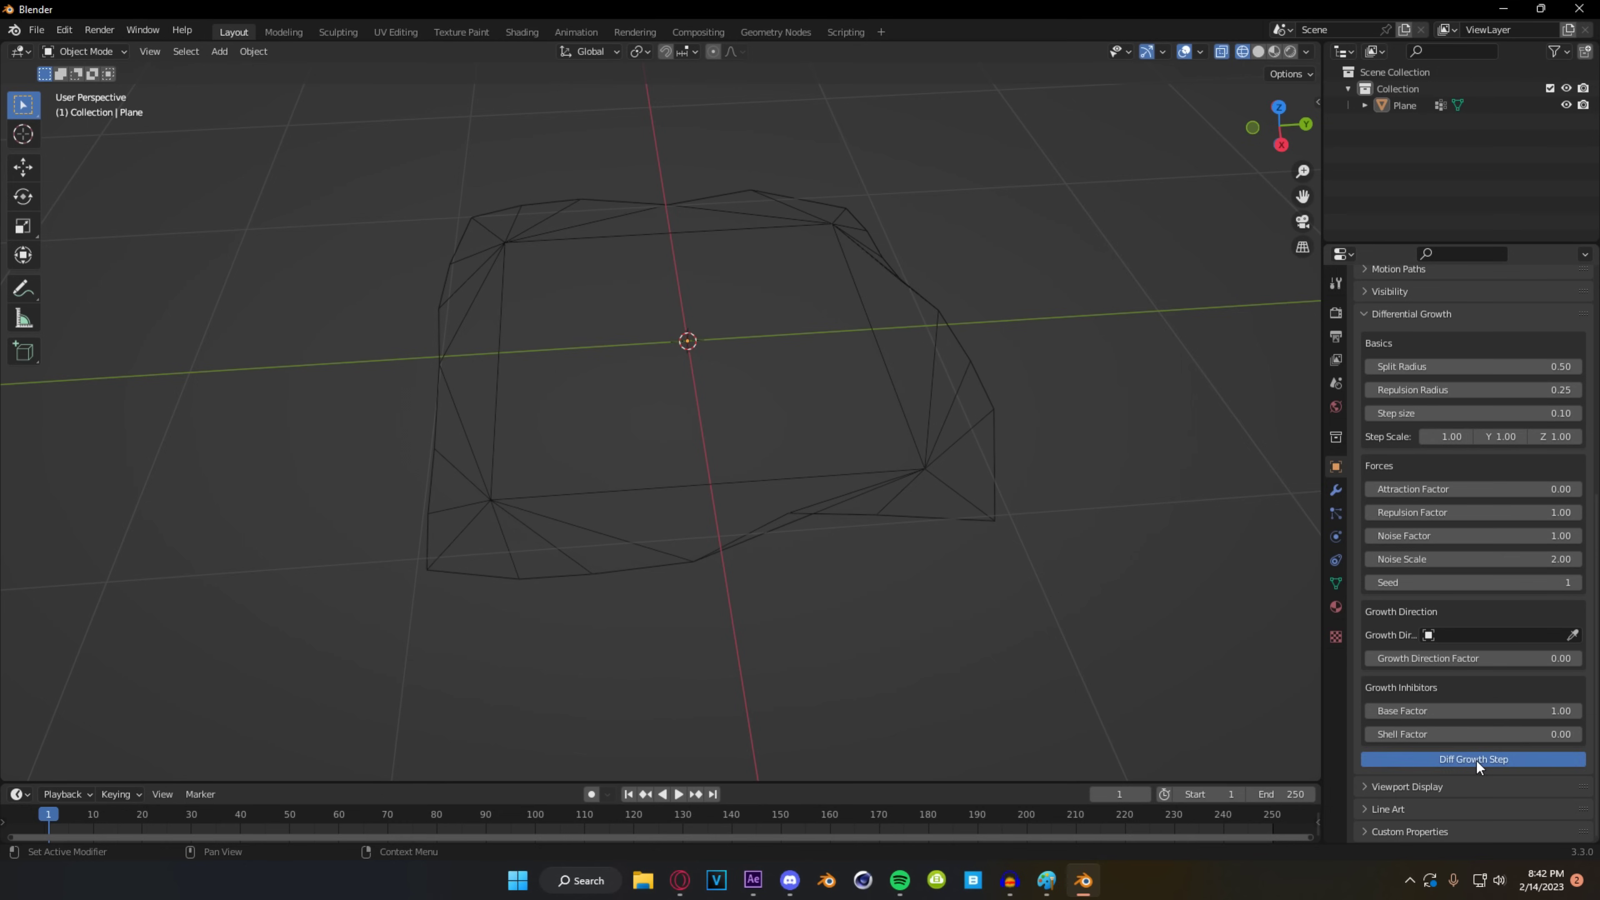
{"action": "left_click", "coordinate": [1476, 759]}
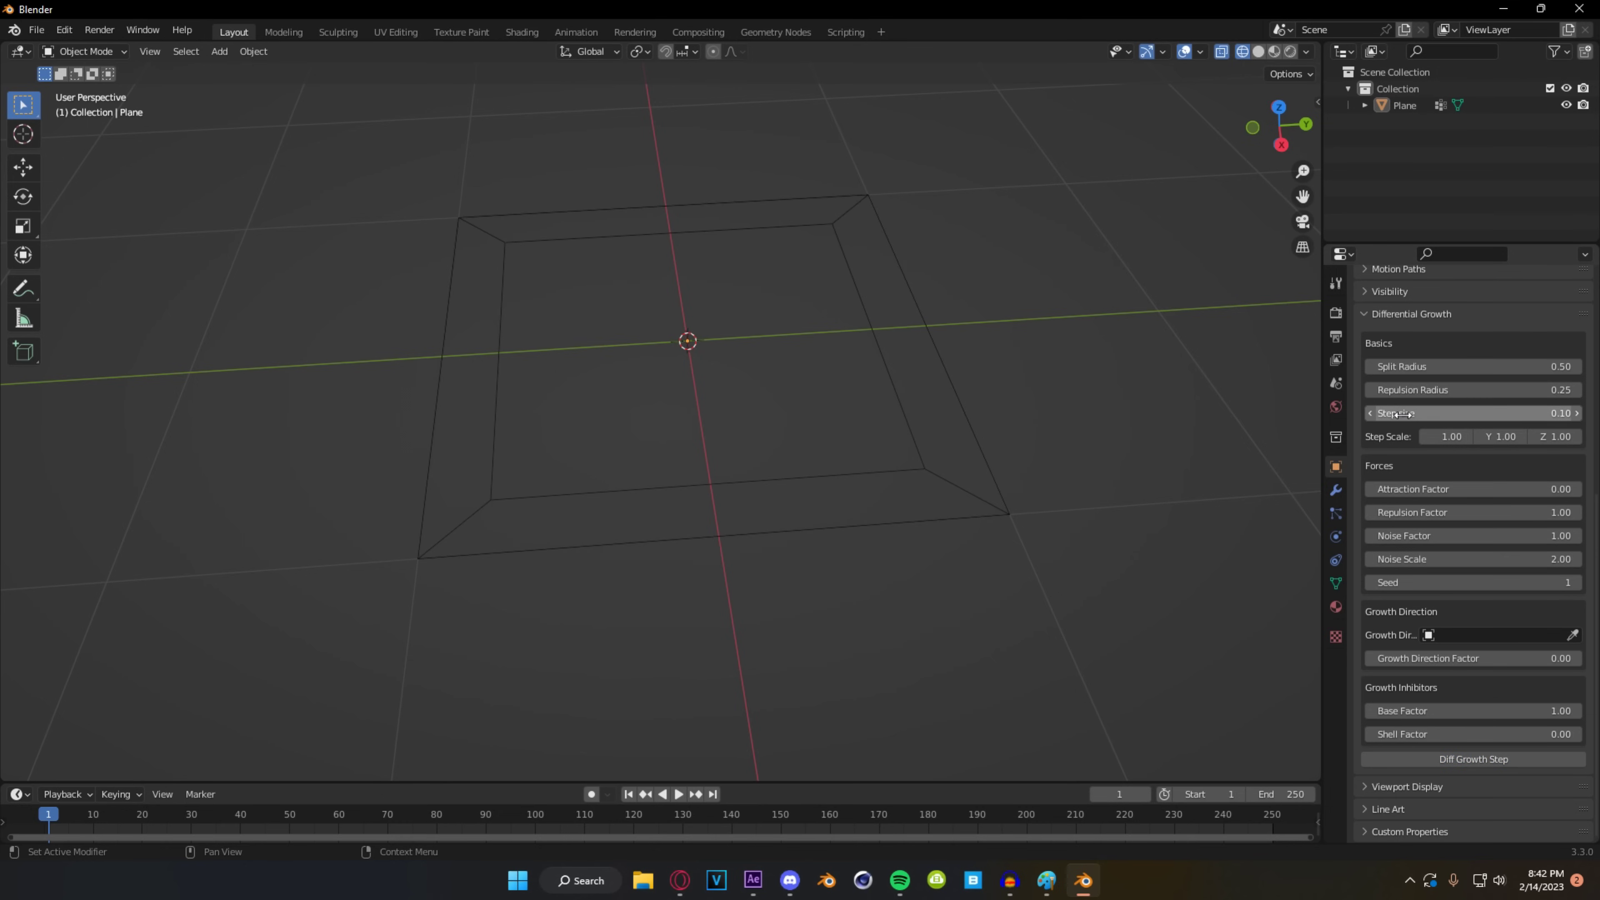
- Set the Step size to 1.00 and grow the plane with six Diff Growth Steps
{"action": "left_click", "coordinate": [1499, 413]}
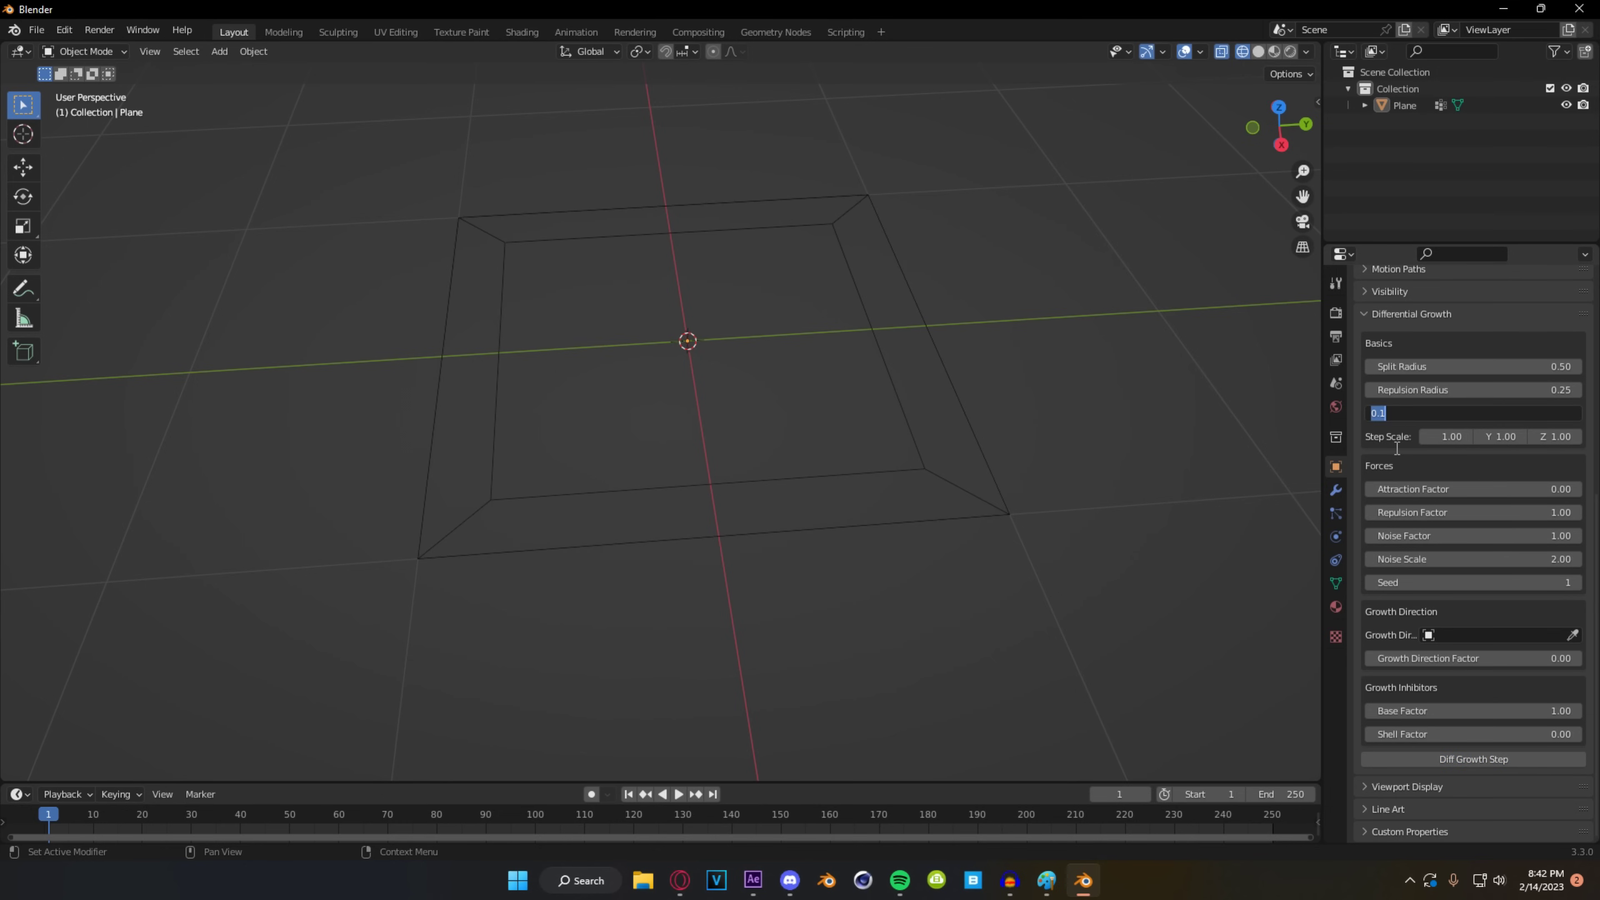
{"action": "type", "text": "1"}
{"action": "key", "text": "Return"}
{"action": "scroll", "coordinate": [678, 518], "scroll_direction": "down", "scroll_amount": 5}
{"action": "middle_click_drag", "start_coordinate": [679, 518], "coordinate": [736, 496]}
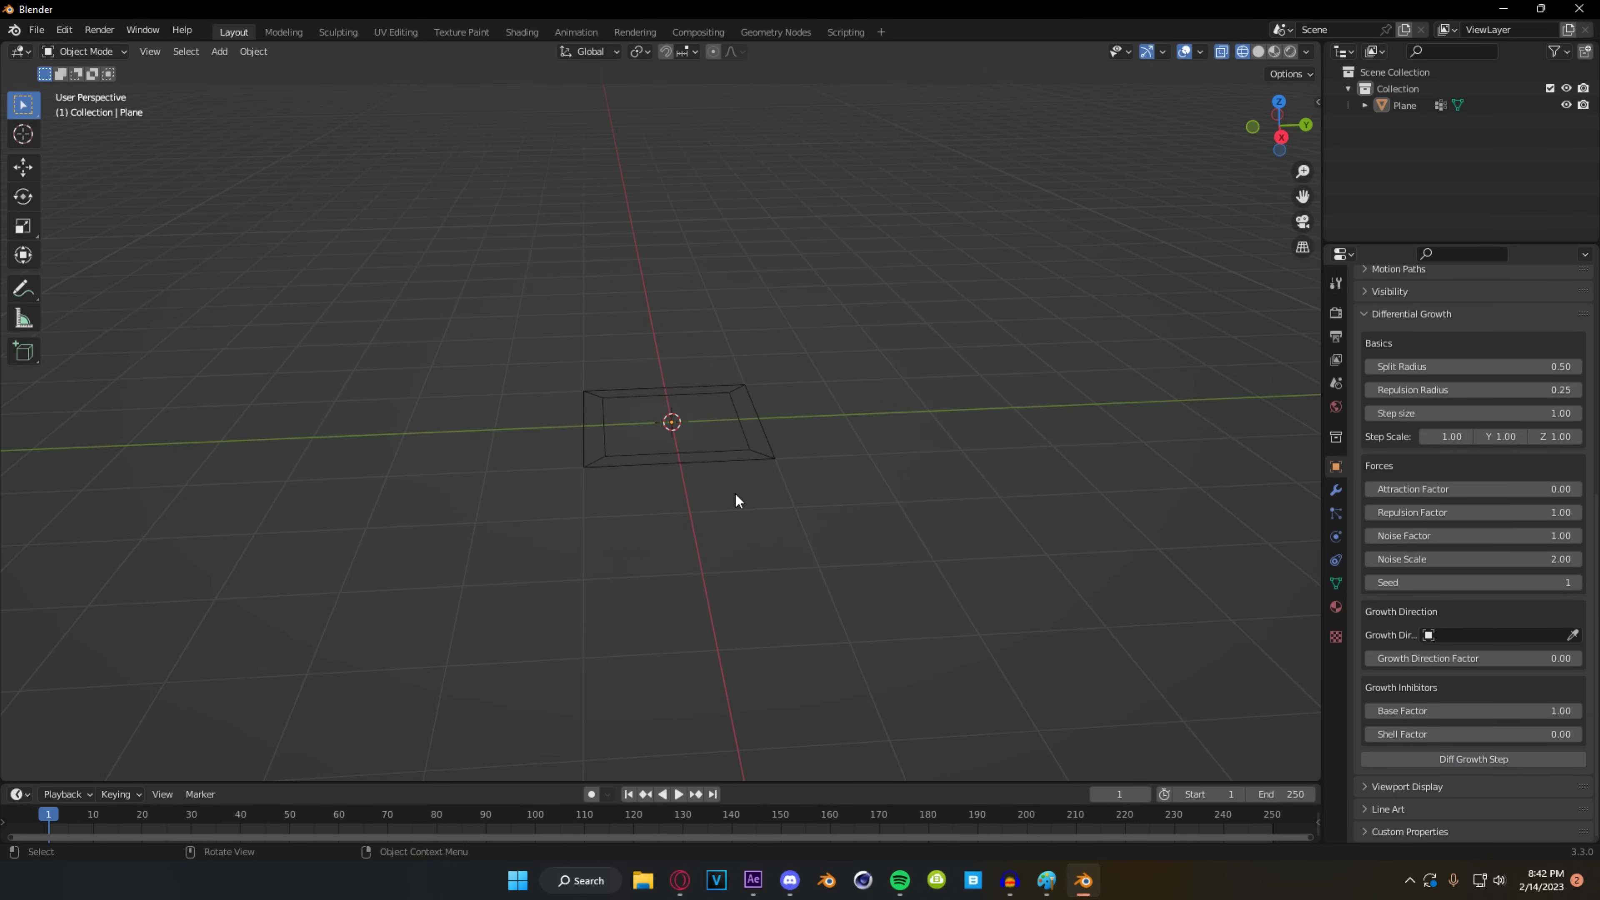
{"action": "left_click", "coordinate": [1478, 759]}
{"action": "left_click", "coordinate": [1477, 760]}
{"action": "left_click", "coordinate": [1478, 759]}
{"action": "left_click", "coordinate": [1478, 759]}
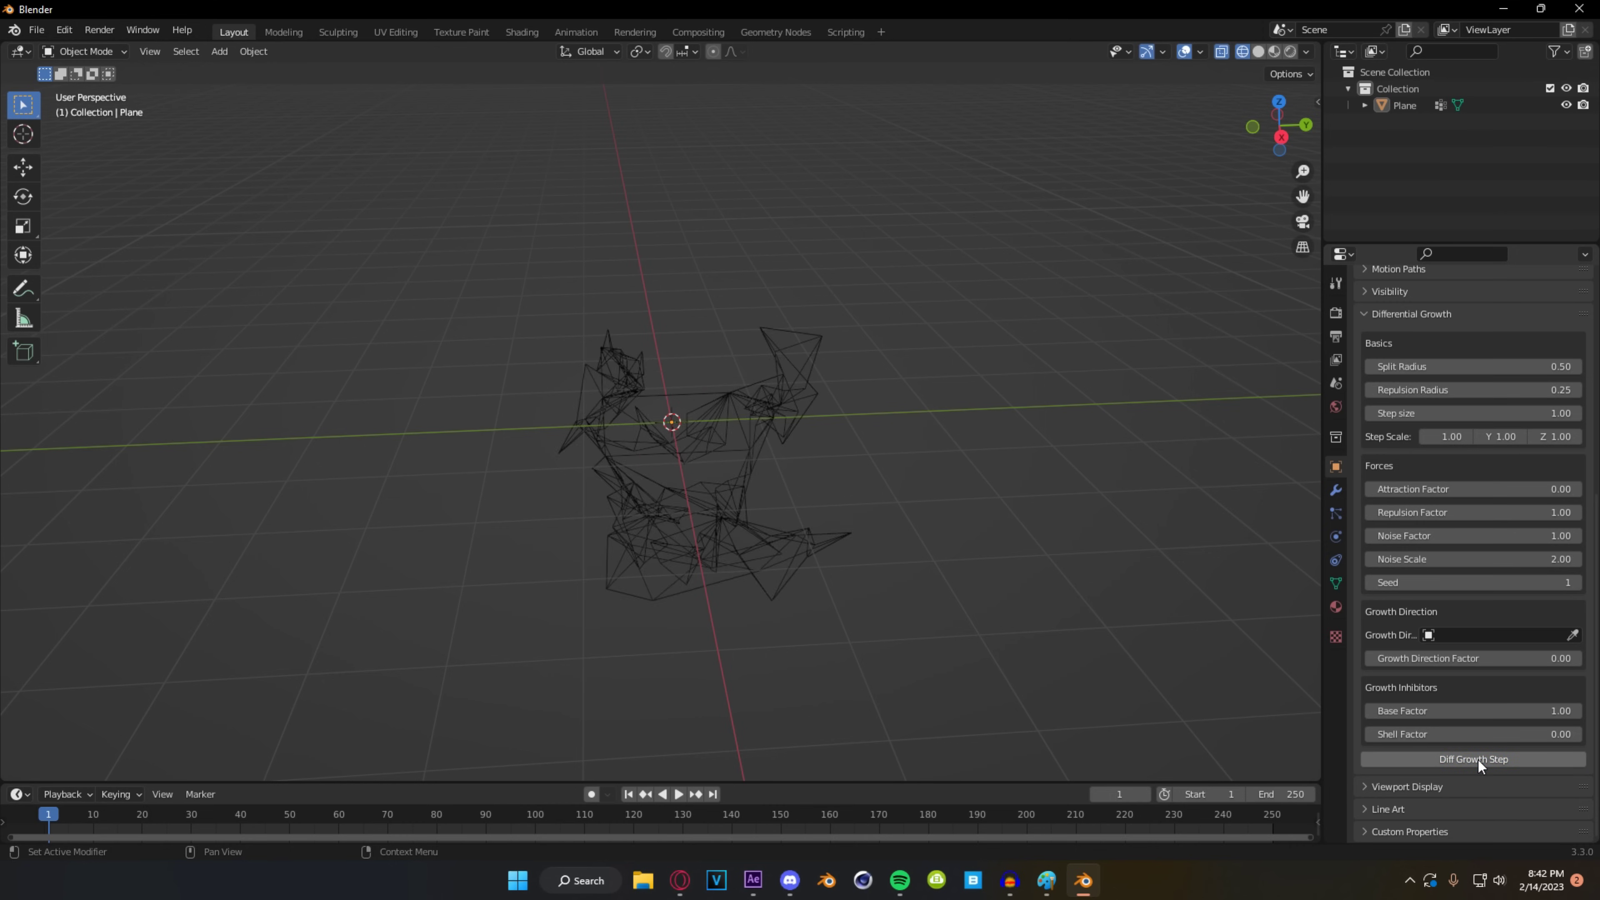
{"action": "left_click", "coordinate": [1477, 760]}
{"action": "left_click", "coordinate": [1477, 760]}
{"action": "middle_click_drag", "start_coordinate": [702, 505], "coordinate": [838, 498]}
{"action": "scroll", "coordinate": [648, 527], "scroll_direction": "up", "scroll_amount": 5}
- Undo the six growth steps made with the larger step size
{"action": "key", "text": "ctrl+z"}
{"action": "key", "text": "ctrl+z"}
{"action": "key", "text": "ctrl+z"}
{"action": "key", "text": "ctrl+z"}
{"action": "key", "text": "ctrl+z"}
{"action": "key", "text": "ctrl+z"}
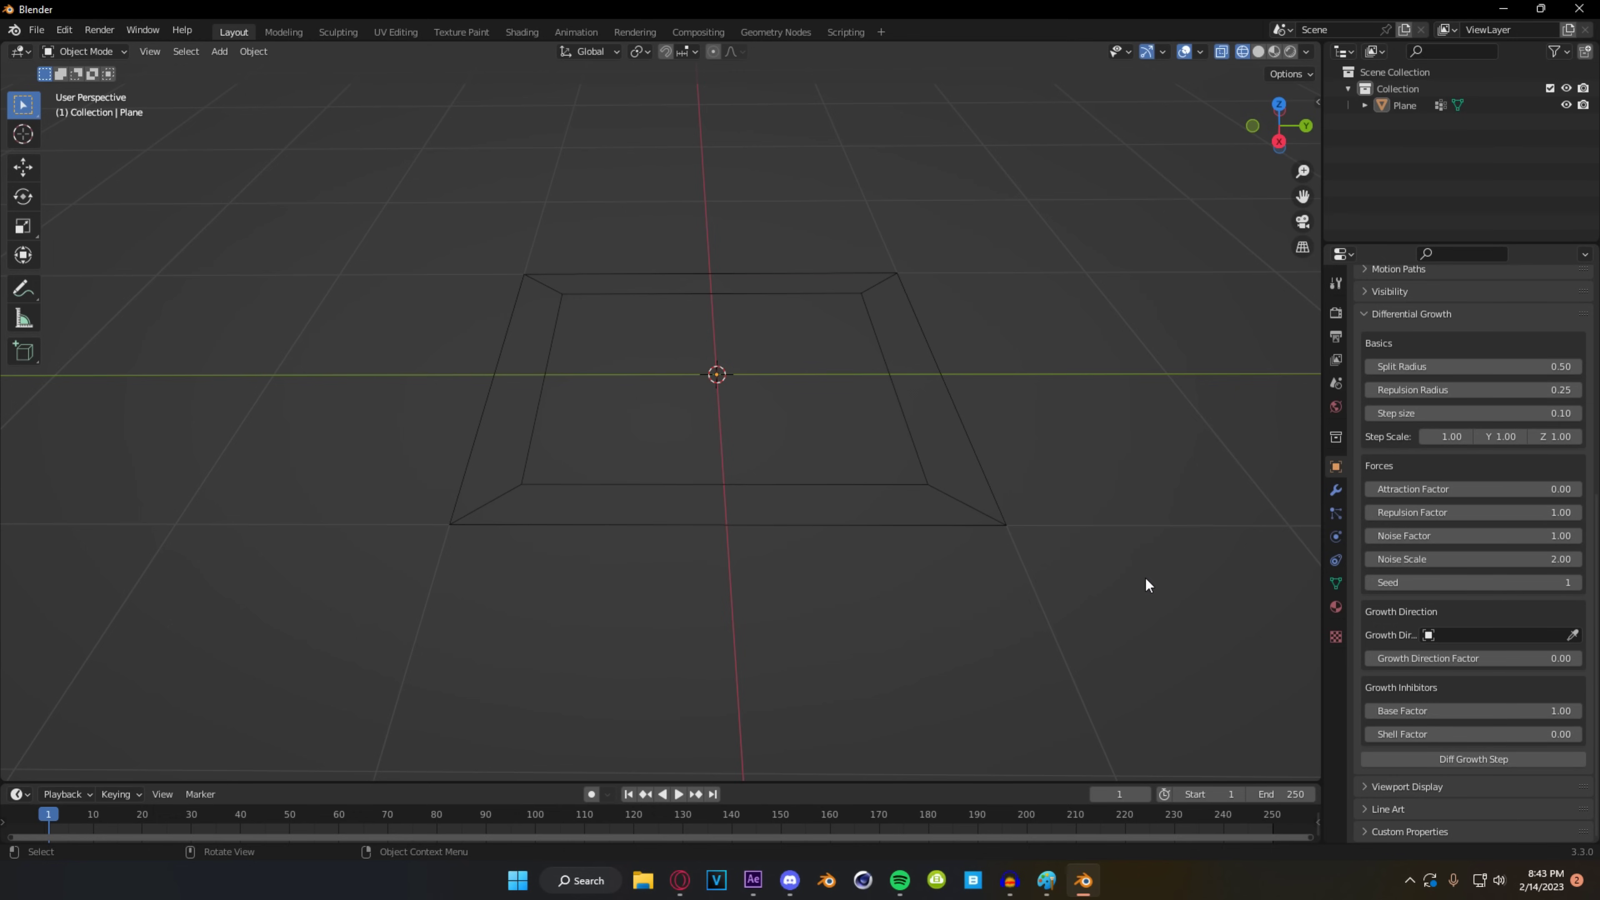
- Try adjusting the Seed of the plane's growth noise
{"action": "left_click_drag", "start_coordinate": [1560, 582], "coordinate": [1590, 583]}
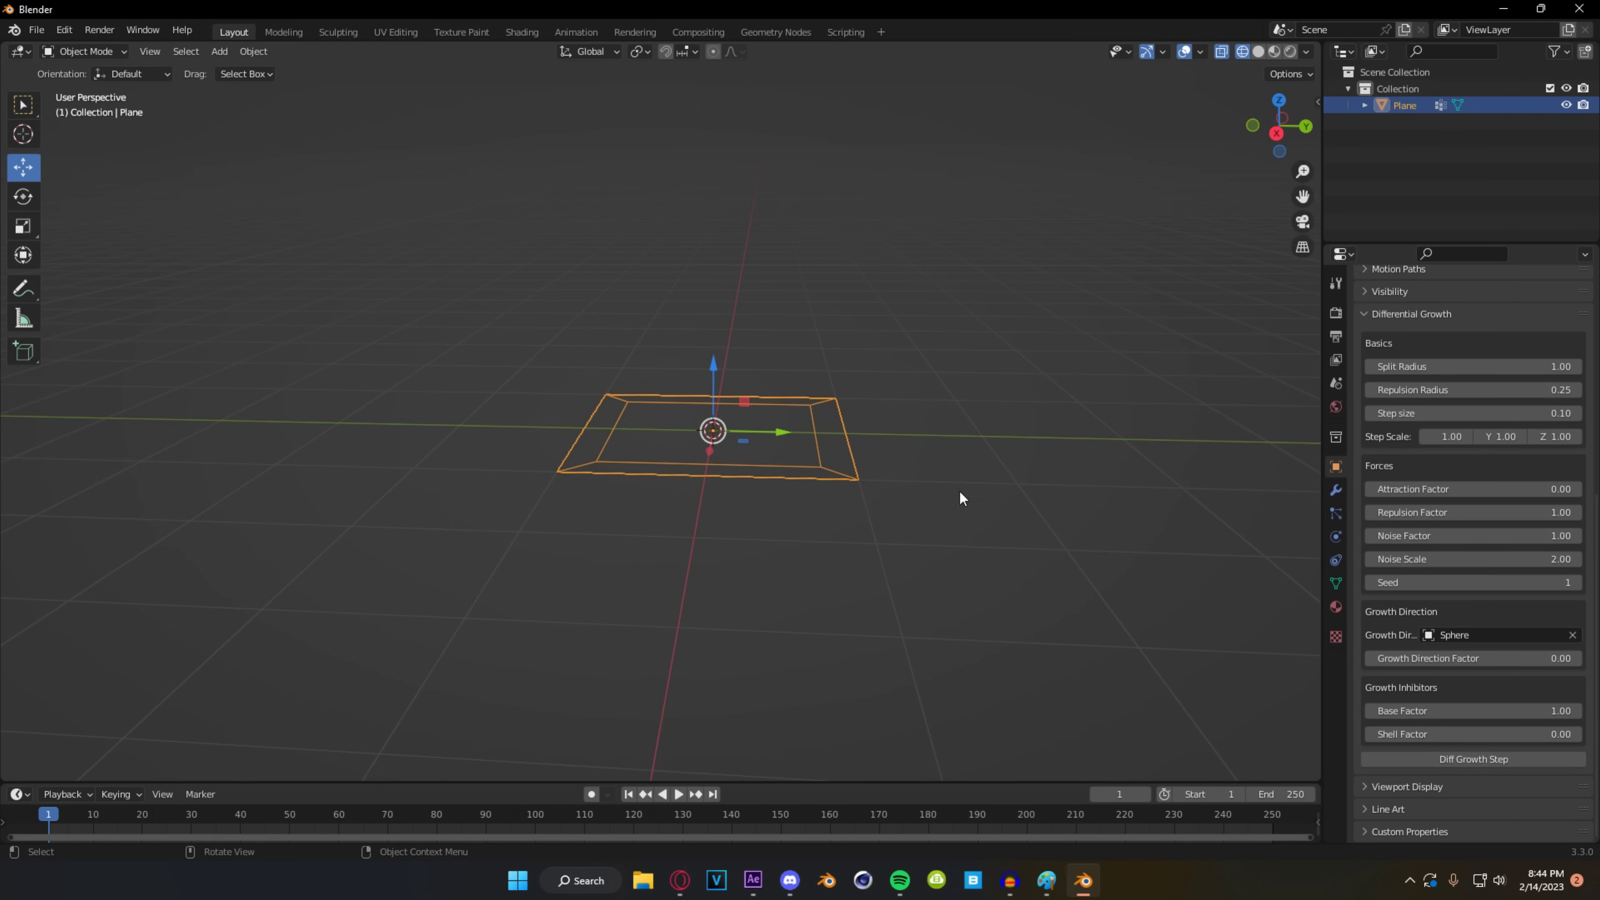
- Add an ico sphere and move it straight up along Z until it sits well above the plane
{"action": "left_click", "coordinate": [822, 514]}
{"action": "key", "text": "shift+a"}
{"action": "mouse_move", "coordinate": [717, 535]}
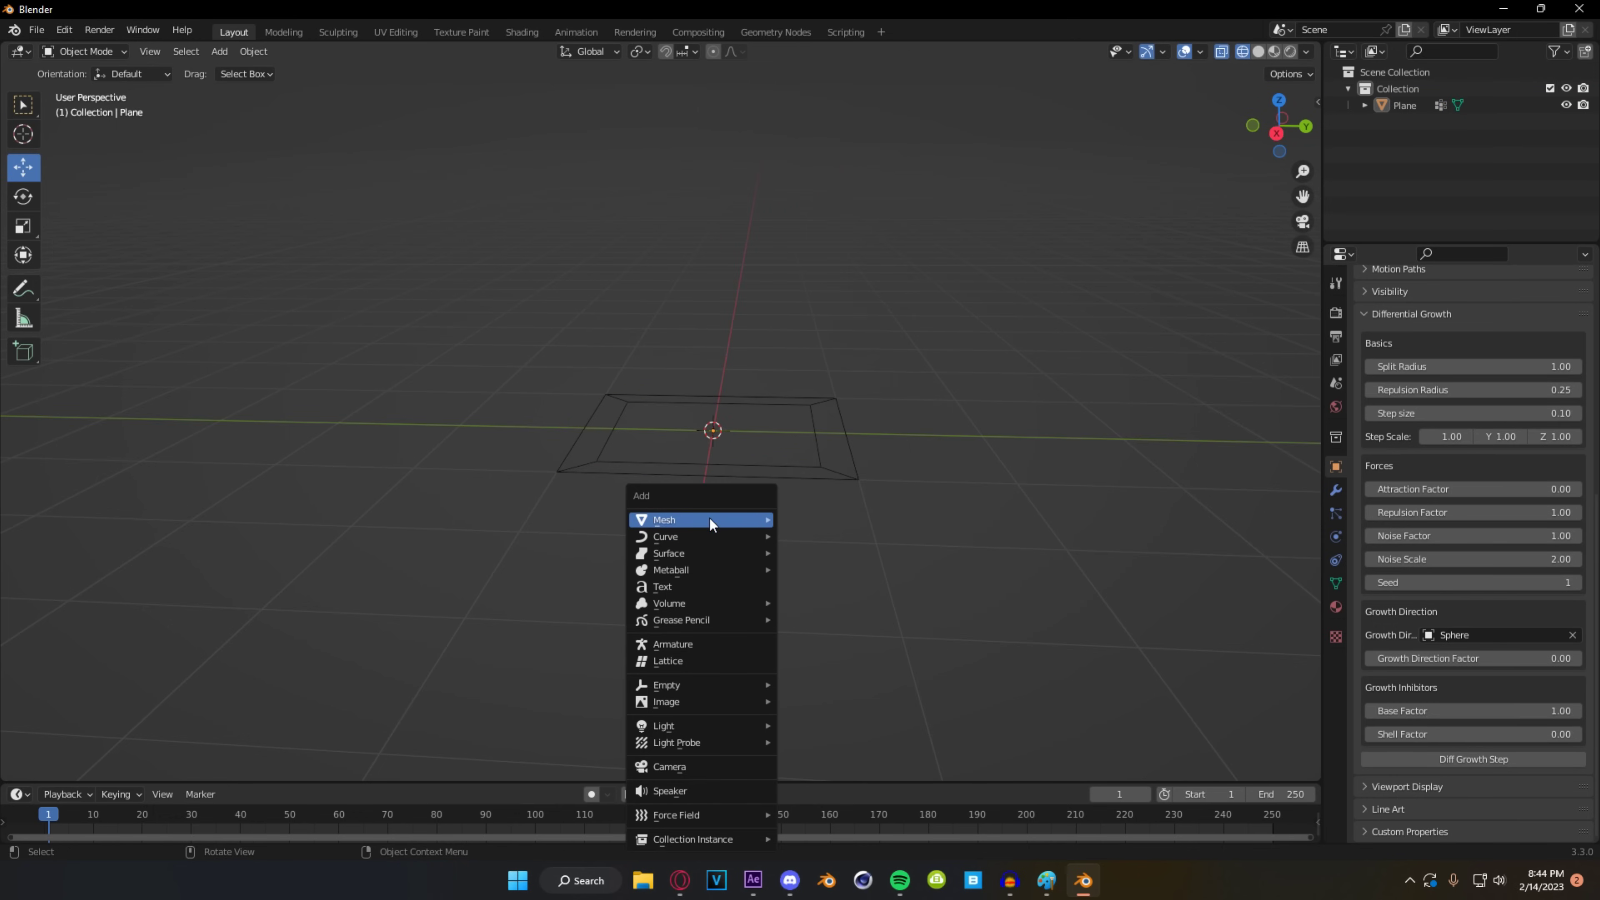
{"action": "left_click", "coordinate": [849, 223]}
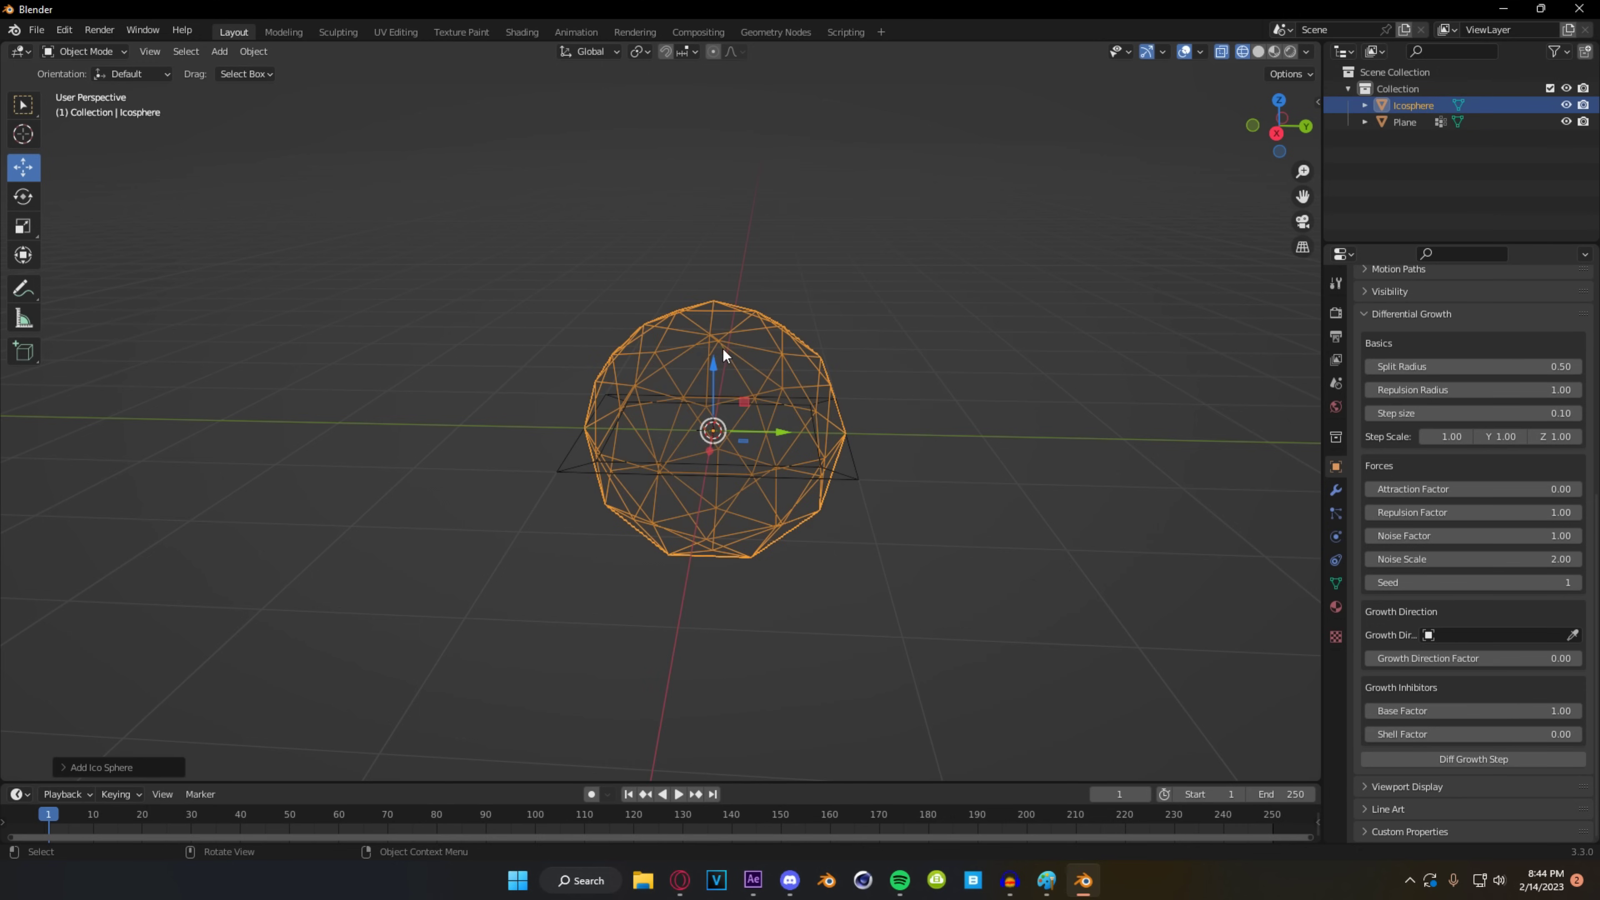
{"action": "left_click_drag", "start_coordinate": [716, 360], "coordinate": [699, 730]}
{"action": "scroll", "coordinate": [767, 523], "scroll_direction": "down", "scroll_amount": 3}
{"action": "middle_click_drag", "start_coordinate": [766, 522], "coordinate": [752, 457]}
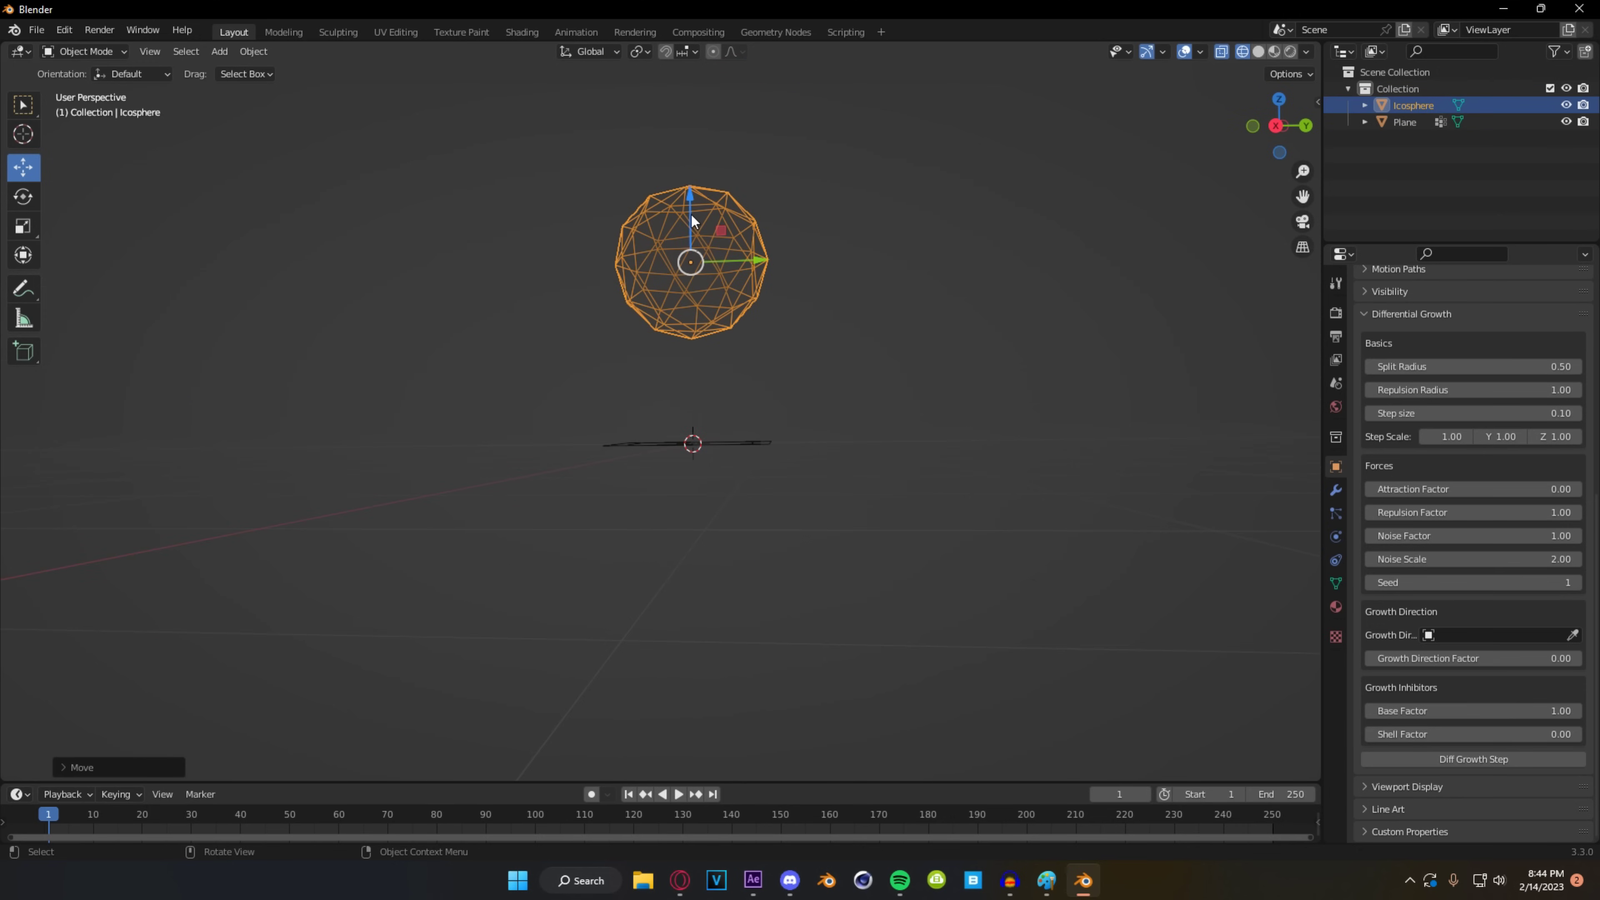
{"action": "left_click_drag", "start_coordinate": [691, 214], "coordinate": [692, 177]}
{"action": "middle_click_drag", "start_coordinate": [694, 296], "coordinate": [724, 372]}
{"action": "scroll", "coordinate": [890, 465], "scroll_direction": "up", "scroll_amount": 3}
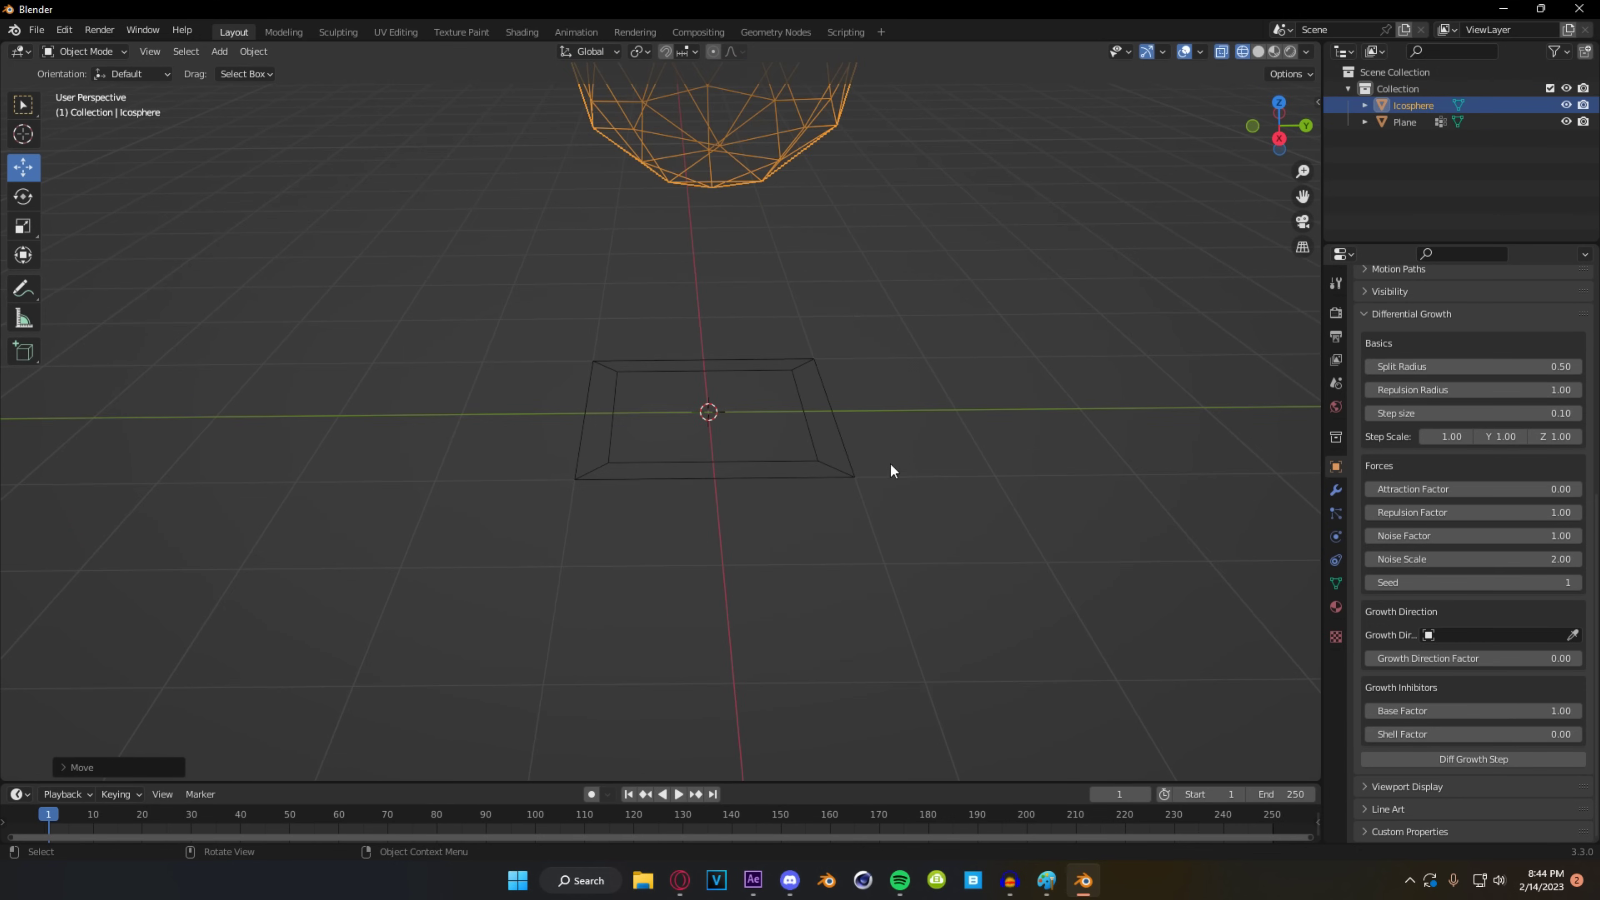
- Pick the ico sphere as the Growth Direction object in the selected object's Differential Growth settings
{"action": "left_click", "coordinate": [1572, 634]}
{"action": "left_click", "coordinate": [778, 107]}
{"action": "middle_click_drag", "start_coordinate": [757, 398], "coordinate": [754, 381]}
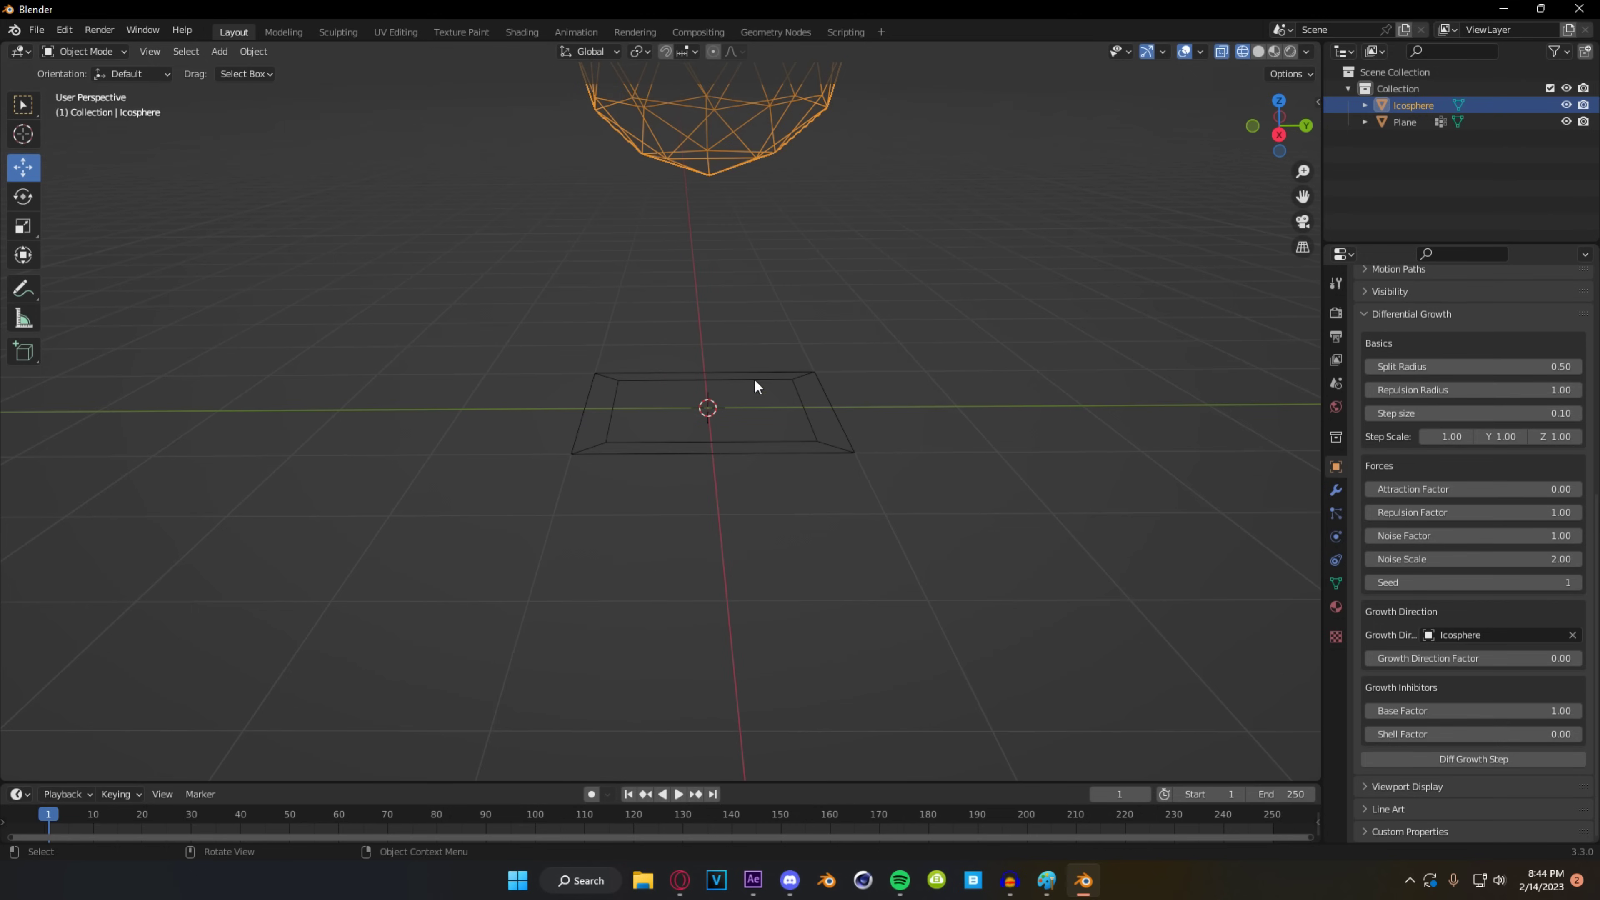
- For the plane, set the Repulsion Radius to 0.50 and the Growth Direction Factor to 2.00
{"action": "left_click", "coordinate": [829, 398]}
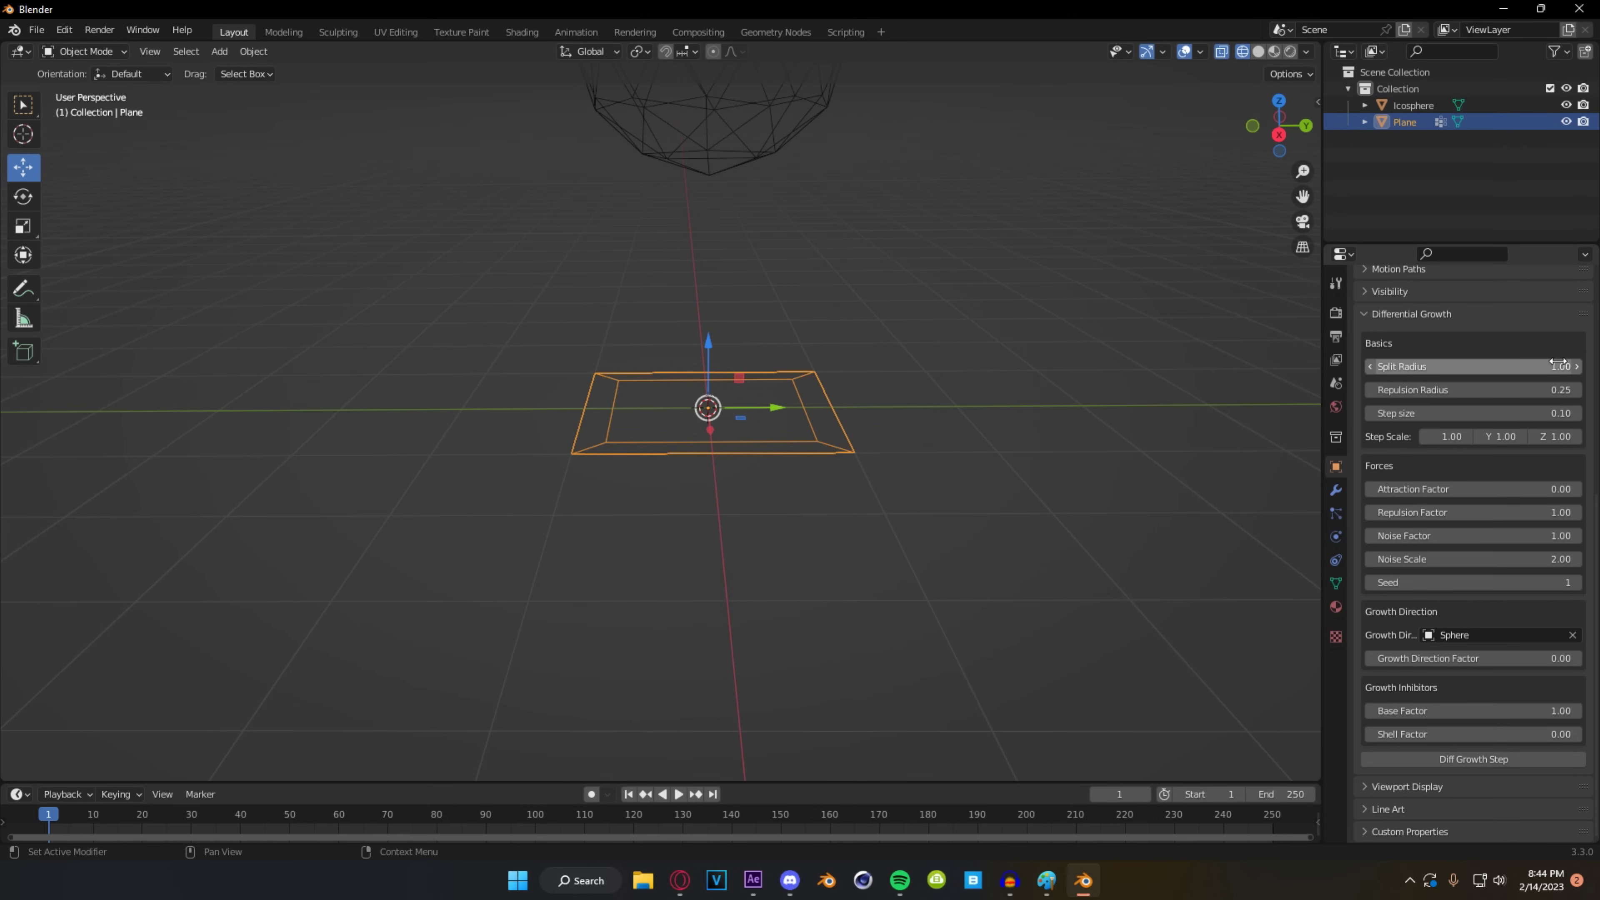
{"action": "left_click", "coordinate": [1555, 390]}
{"action": "type", "text": "0.5"}
{"action": "key", "text": "Return"}
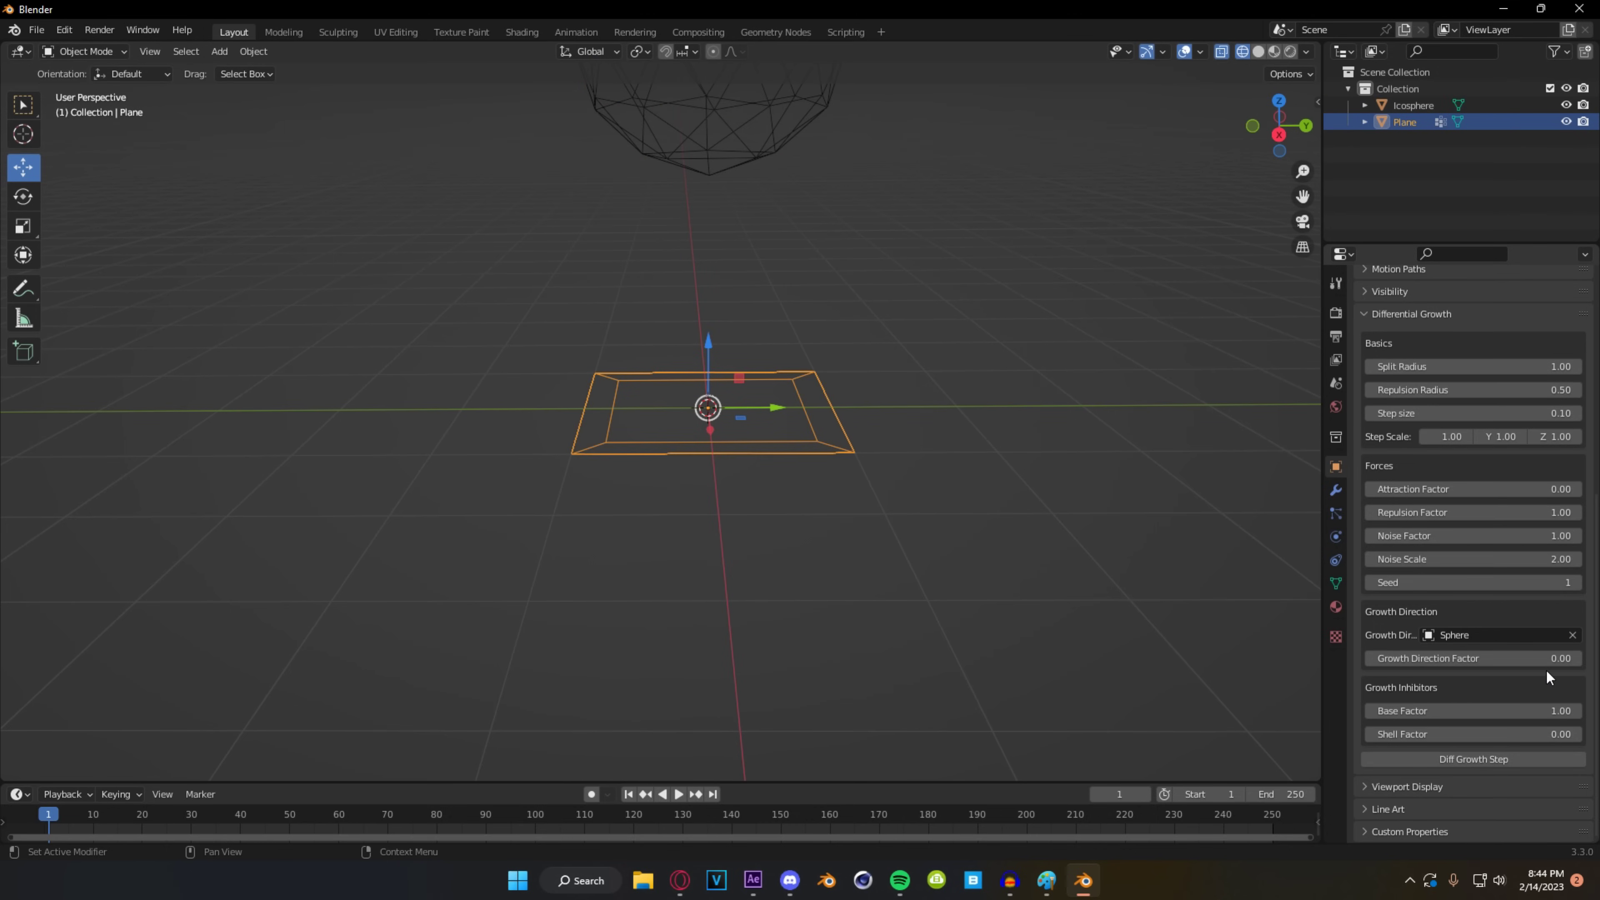
{"action": "left_click", "coordinate": [1553, 658]}
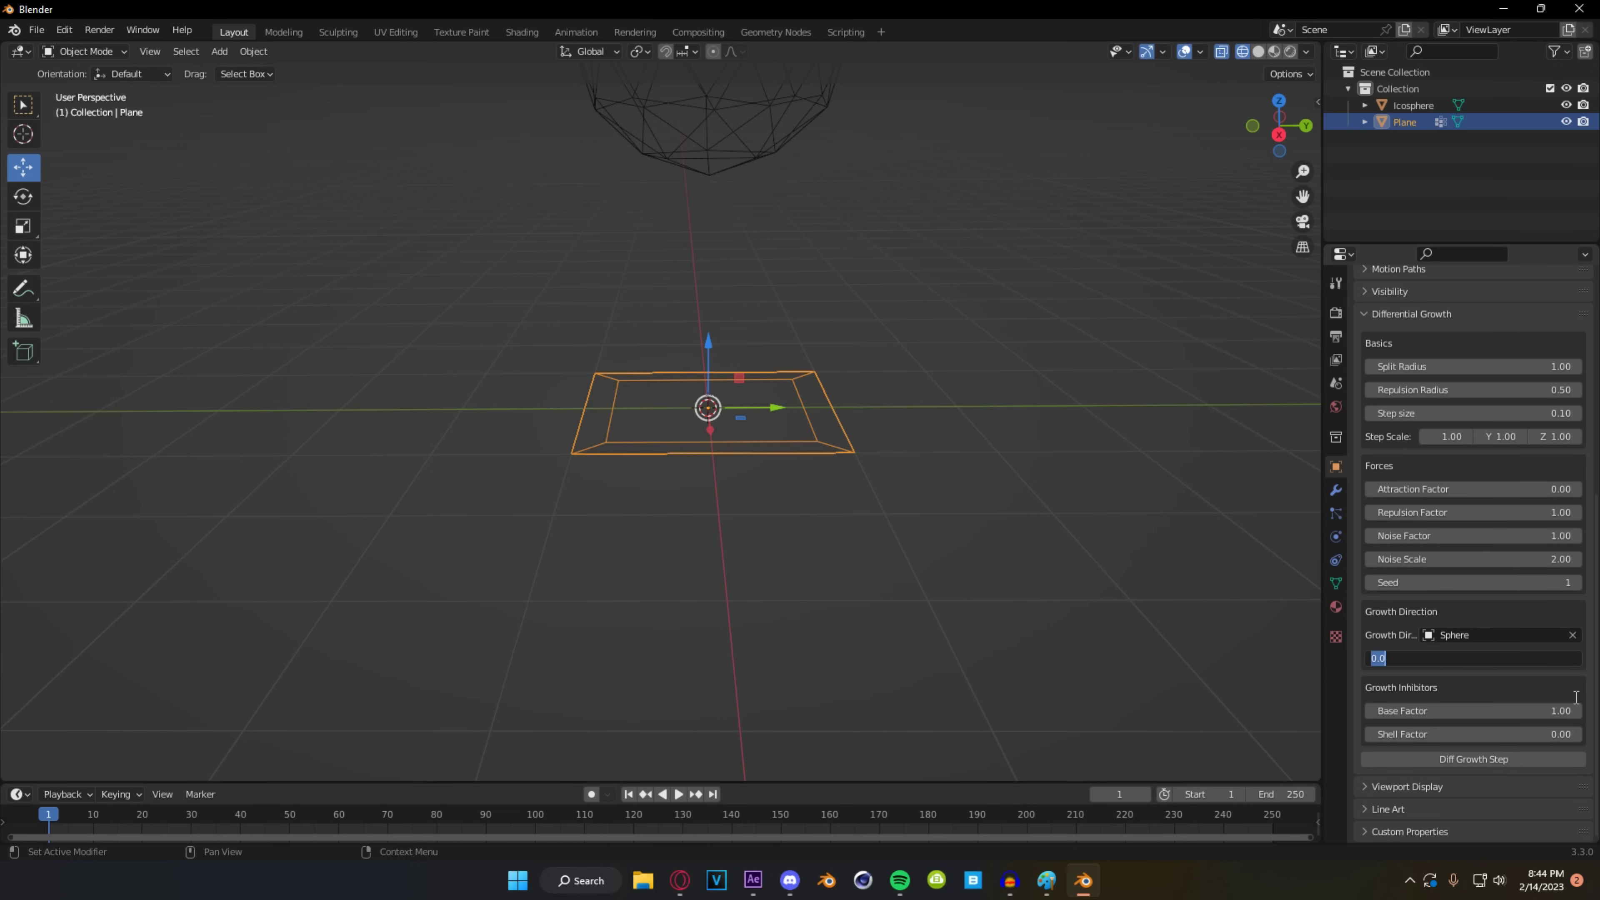
{"action": "type", "text": "2"}
{"action": "key", "text": "Return"}
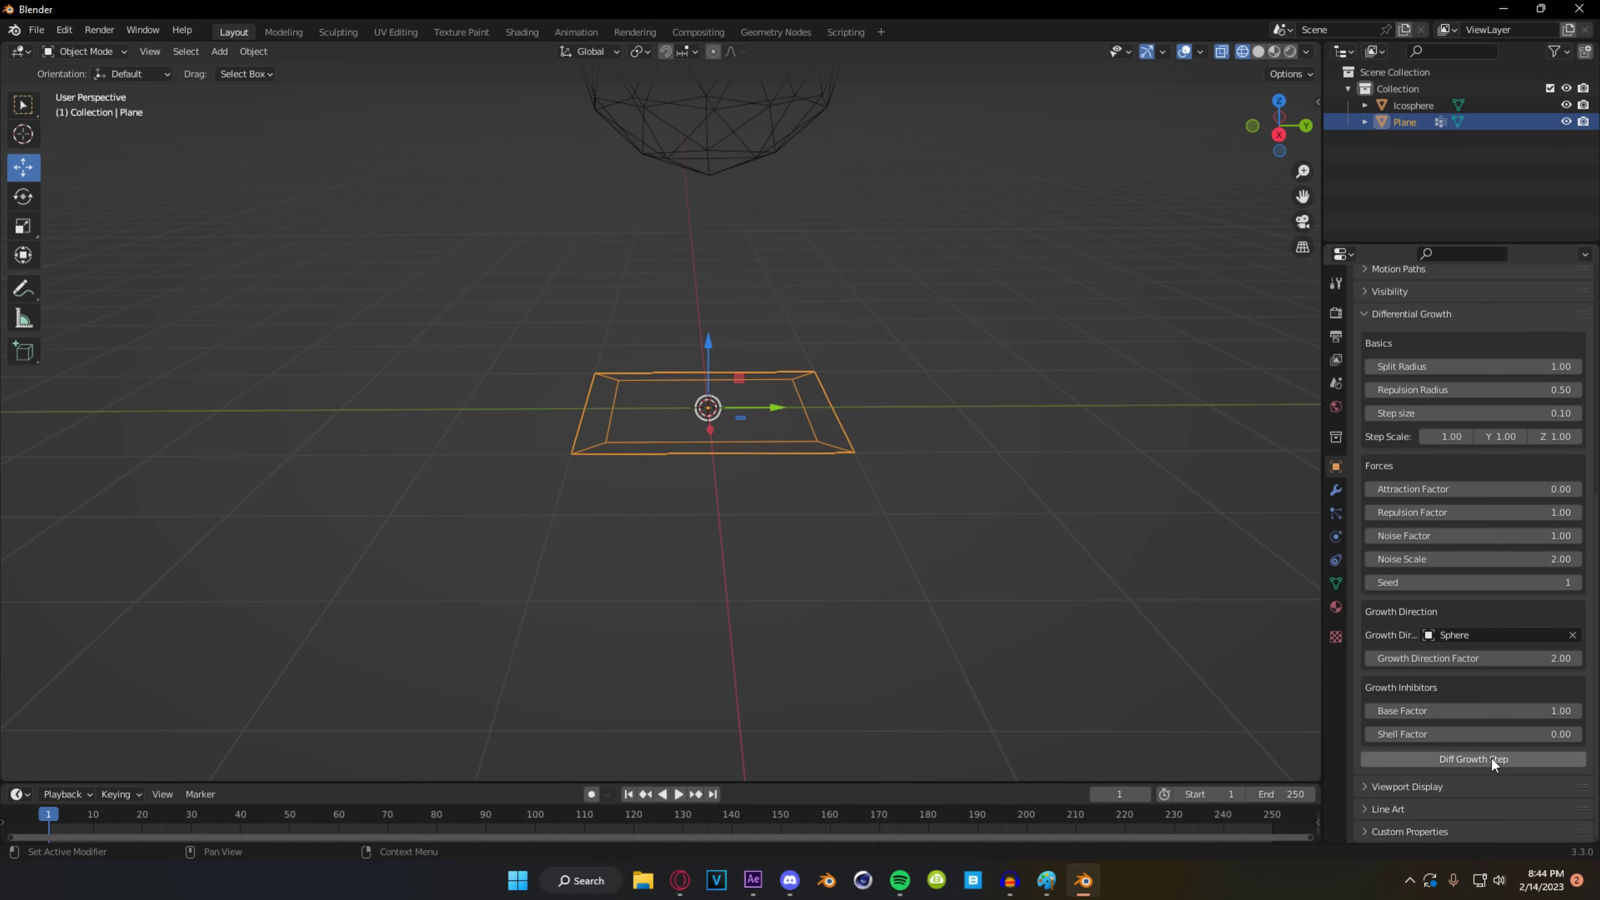
- Grow the plane upward toward the sphere with thirteen Diff Growth Steps
{"action": "left_click", "coordinate": [1490, 758]}
{"action": "left_click", "coordinate": [1489, 759]}
{"action": "left_click", "coordinate": [1489, 760]}
{"action": "left_click", "coordinate": [1489, 760]}
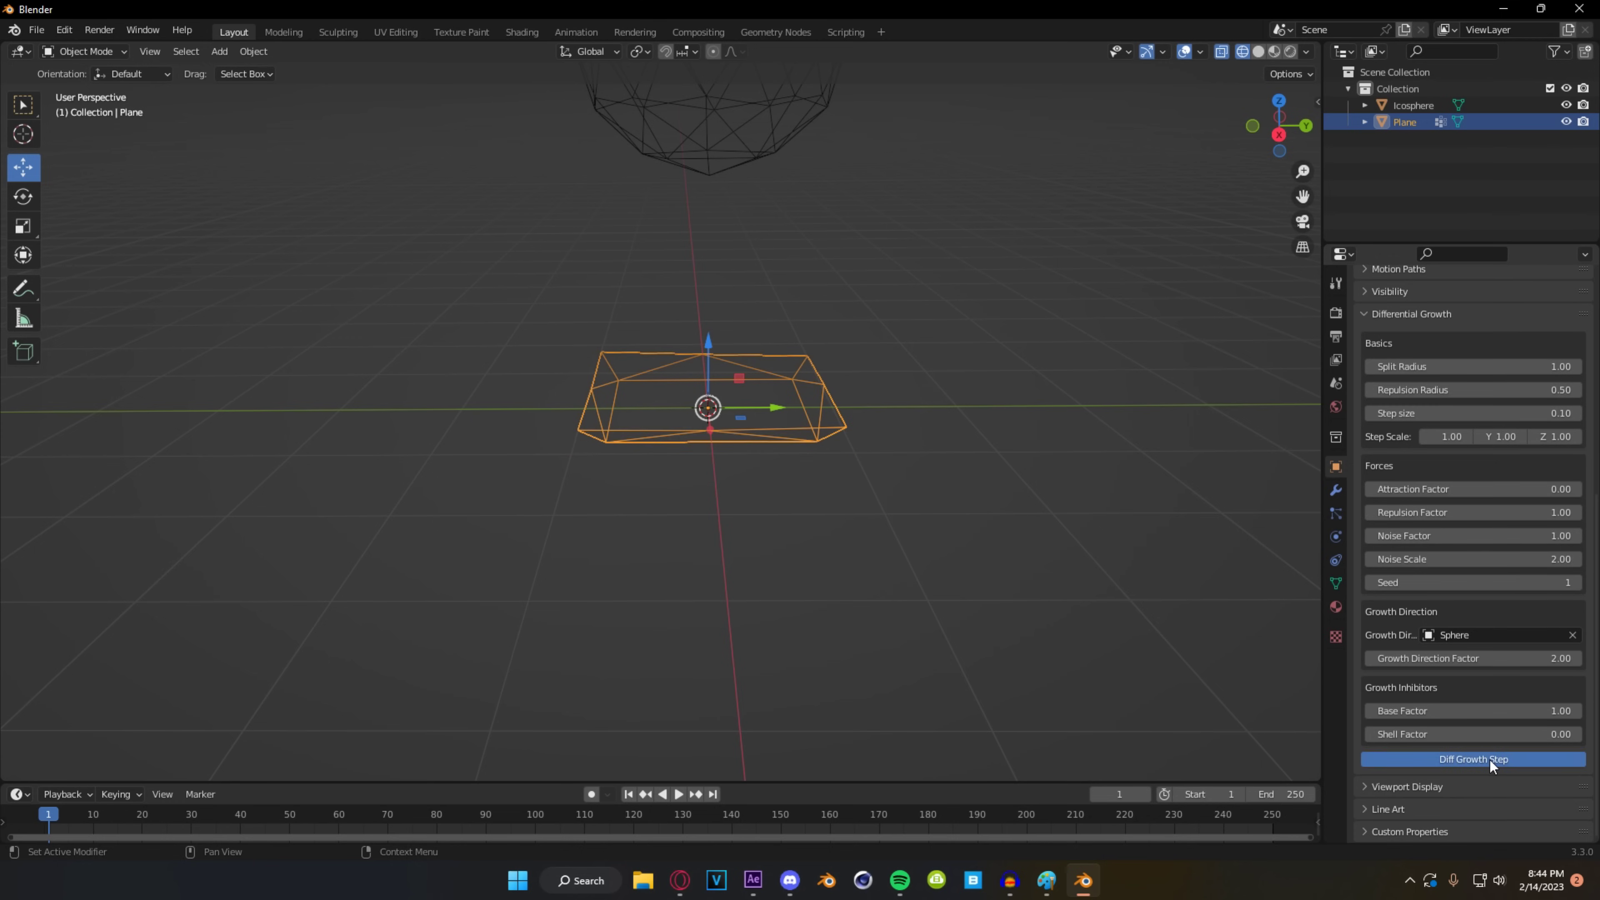
{"action": "left_click", "coordinate": [1488, 760]}
{"action": "left_click", "coordinate": [1487, 759]}
{"action": "left_click", "coordinate": [1489, 760]}
{"action": "left_click", "coordinate": [1489, 760]}
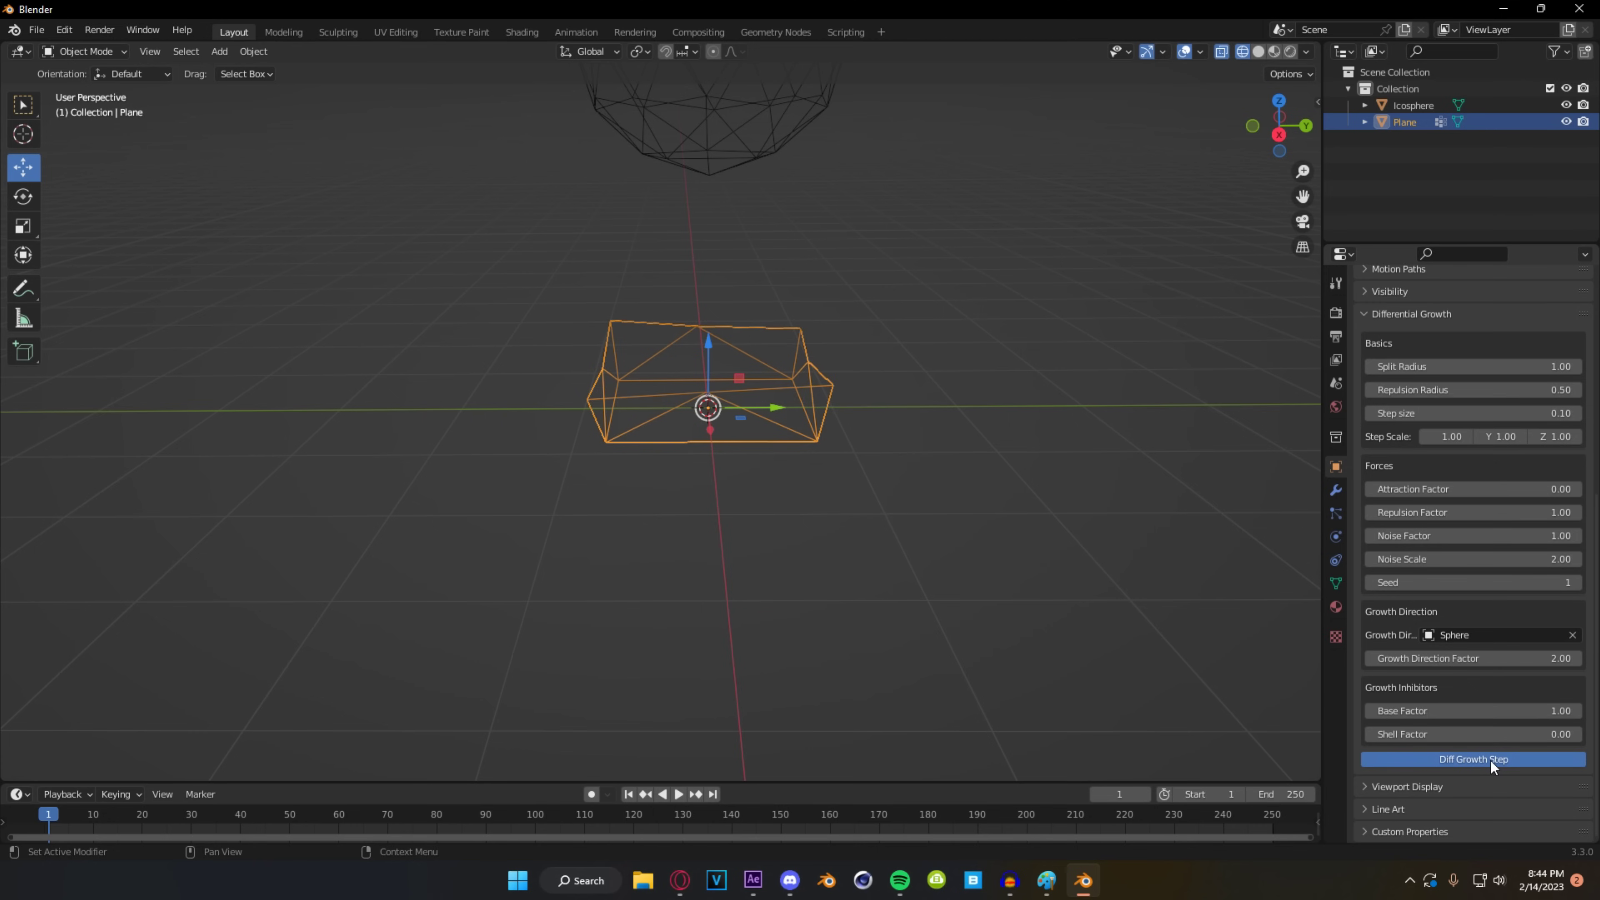
{"action": "left_click", "coordinate": [1489, 760]}
{"action": "left_click", "coordinate": [1490, 761]}
{"action": "left_click", "coordinate": [1490, 760]}
{"action": "left_click", "coordinate": [1490, 760]}
{"action": "left_click", "coordinate": [1490, 760]}
- Switch the viewport to solid shading and examine the grown plane beneath the ico sphere from several angles
{"action": "middle_click_drag", "start_coordinate": [661, 315], "coordinate": [748, 342]}
{"action": "scroll", "coordinate": [748, 353], "scroll_direction": "up", "scroll_amount": 4}
{"action": "middle_click_drag", "start_coordinate": [747, 401], "coordinate": [655, 435], "text": "shift"}
{"action": "mouse_move", "coordinate": [655, 435]}
{"action": "middle_mouse_down", "text": "shift"}
{"action": "mouse_move", "coordinate": [796, 380]}
{"action": "mouse_move", "coordinate": [665, 434]}
{"action": "middle_mouse_up", "text": "shift"}
{"action": "scroll", "coordinate": [978, 360], "scroll_direction": "down", "scroll_amount": 3}
{"action": "mouse_move", "coordinate": [978, 360]}
{"action": "middle_mouse_down"}
{"action": "mouse_move", "coordinate": [883, 412]}
{"action": "mouse_move", "coordinate": [848, 375]}
{"action": "mouse_move", "coordinate": [817, 435]}
{"action": "middle_mouse_up"}
{"action": "key", "text": "z"}
{"action": "left_click", "coordinate": [926, 435]}
{"action": "mouse_move", "coordinate": [926, 435]}
{"action": "middle_mouse_down"}
{"action": "mouse_move", "coordinate": [857, 382]}
{"action": "mouse_move", "coordinate": [712, 428]}
{"action": "mouse_move", "coordinate": [777, 159]}
{"action": "middle_mouse_up"}
{"action": "left_click", "coordinate": [777, 158]}
{"action": "middle_click_drag", "start_coordinate": [922, 257], "coordinate": [840, 327]}
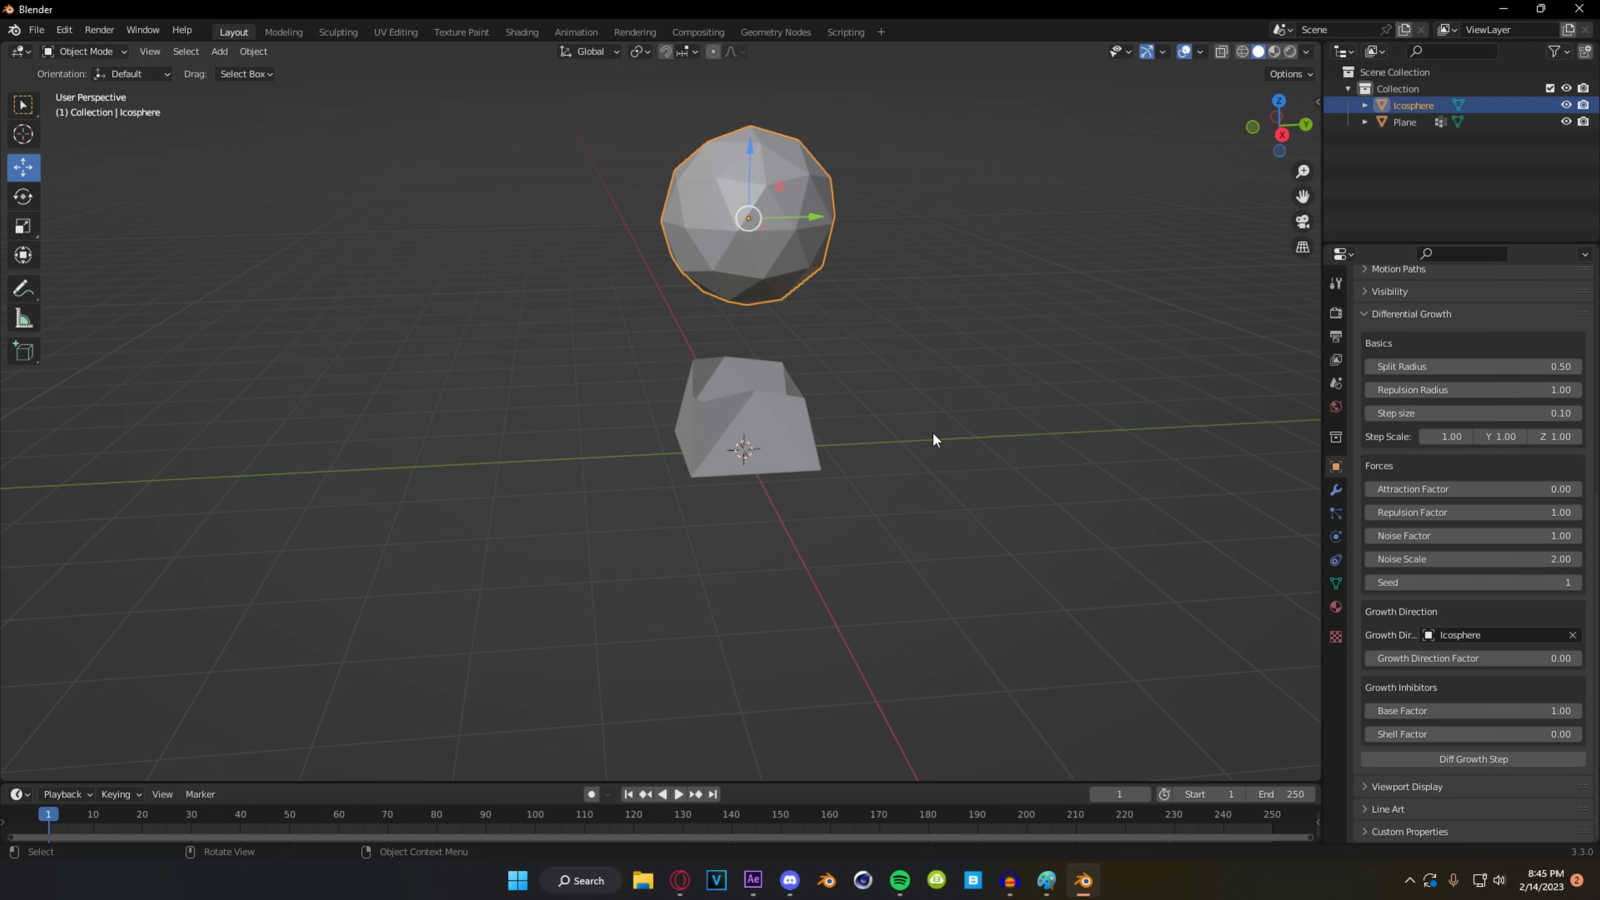
{"action": "middle_click_drag", "start_coordinate": [932, 440], "coordinate": [643, 323]}
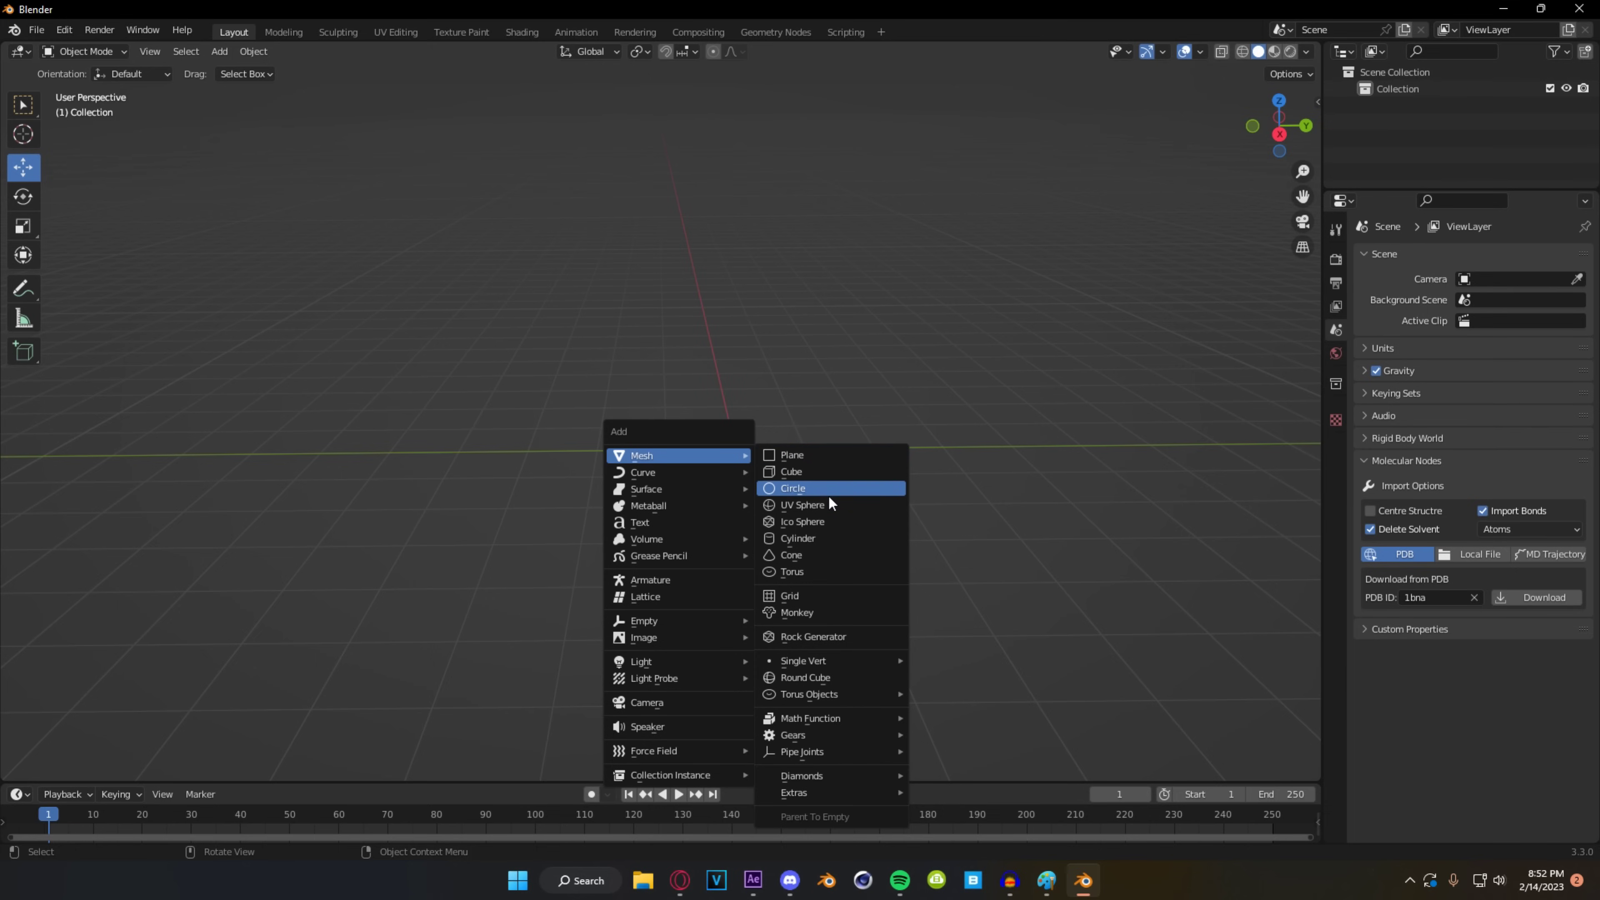
- Add a mesh circle and extrude its edge loop inward to the centre with a scale of 0
{"action": "left_click", "coordinate": [828, 494]}
{"action": "mouse_move", "coordinate": [825, 533]}
{"action": "middle_mouse_down"}
{"action": "mouse_move", "coordinate": [833, 573]}
{"action": "mouse_move", "coordinate": [812, 383]}
{"action": "mouse_move", "coordinate": [815, 506]}
{"action": "middle_mouse_up"}
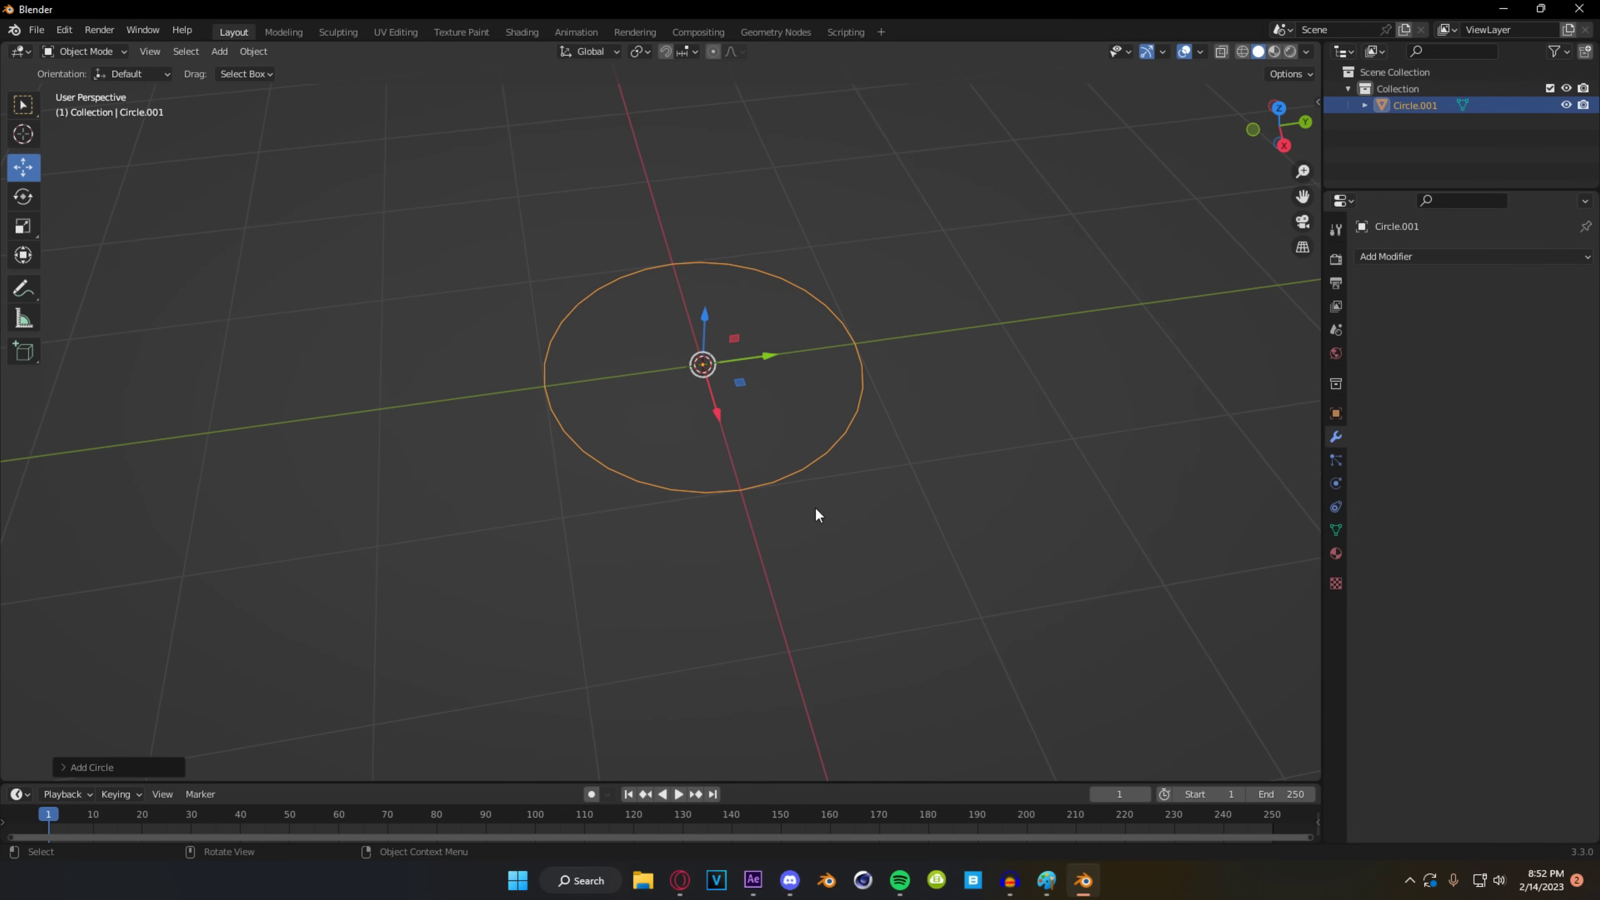
{"action": "key", "text": "Tab"}
{"action": "key", "text": "g"}
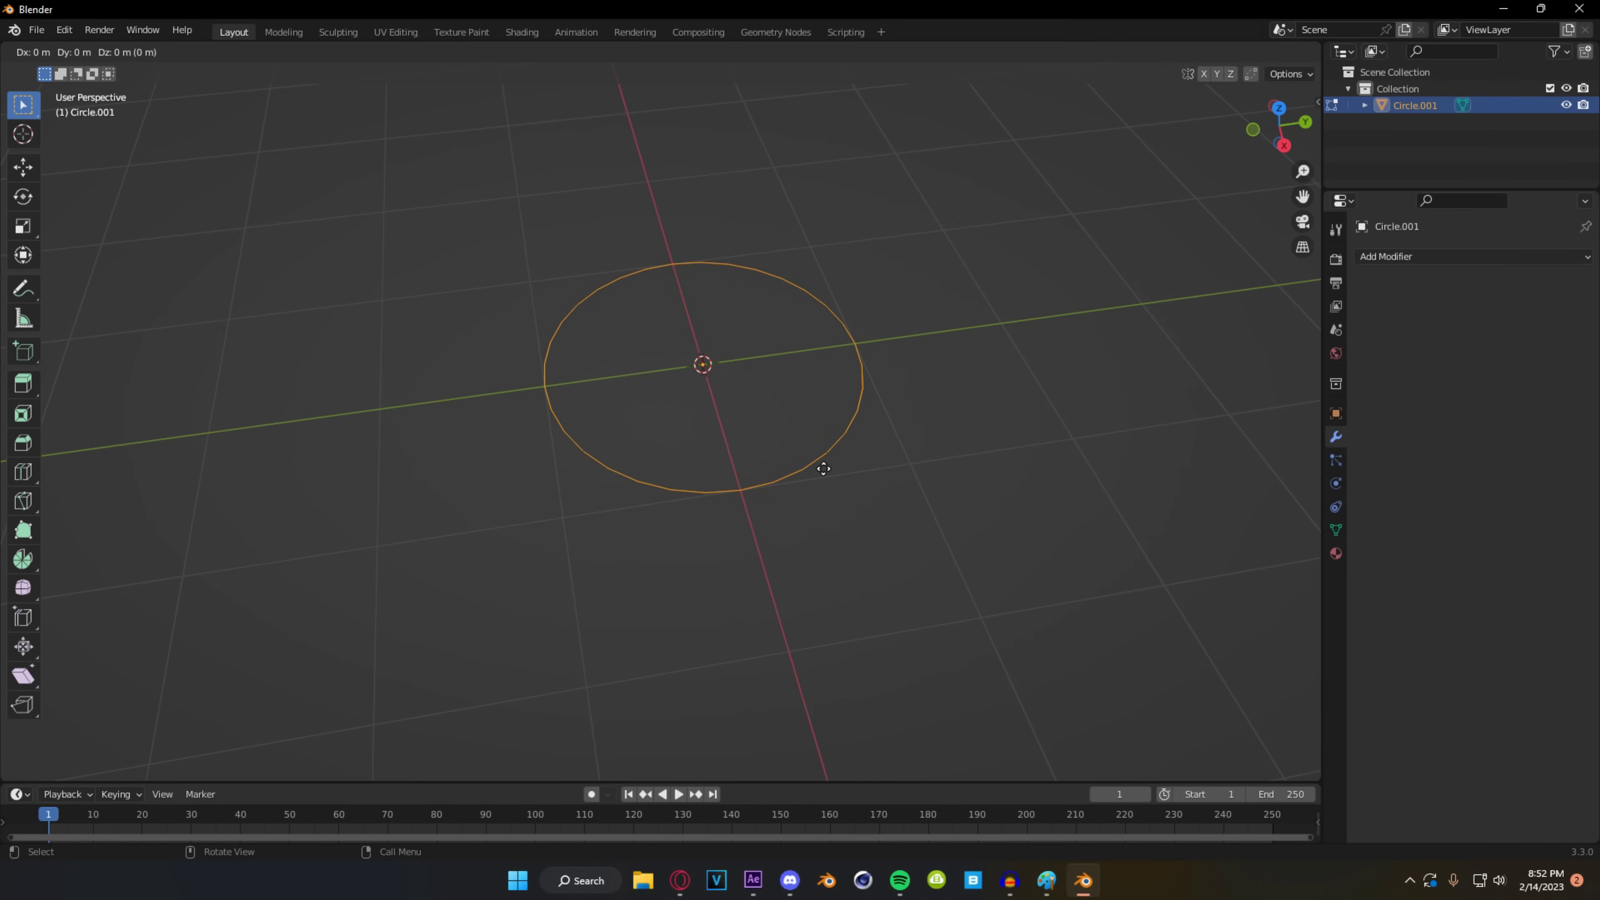
{"action": "key", "text": "s"}
{"action": "key", "text": "0"}
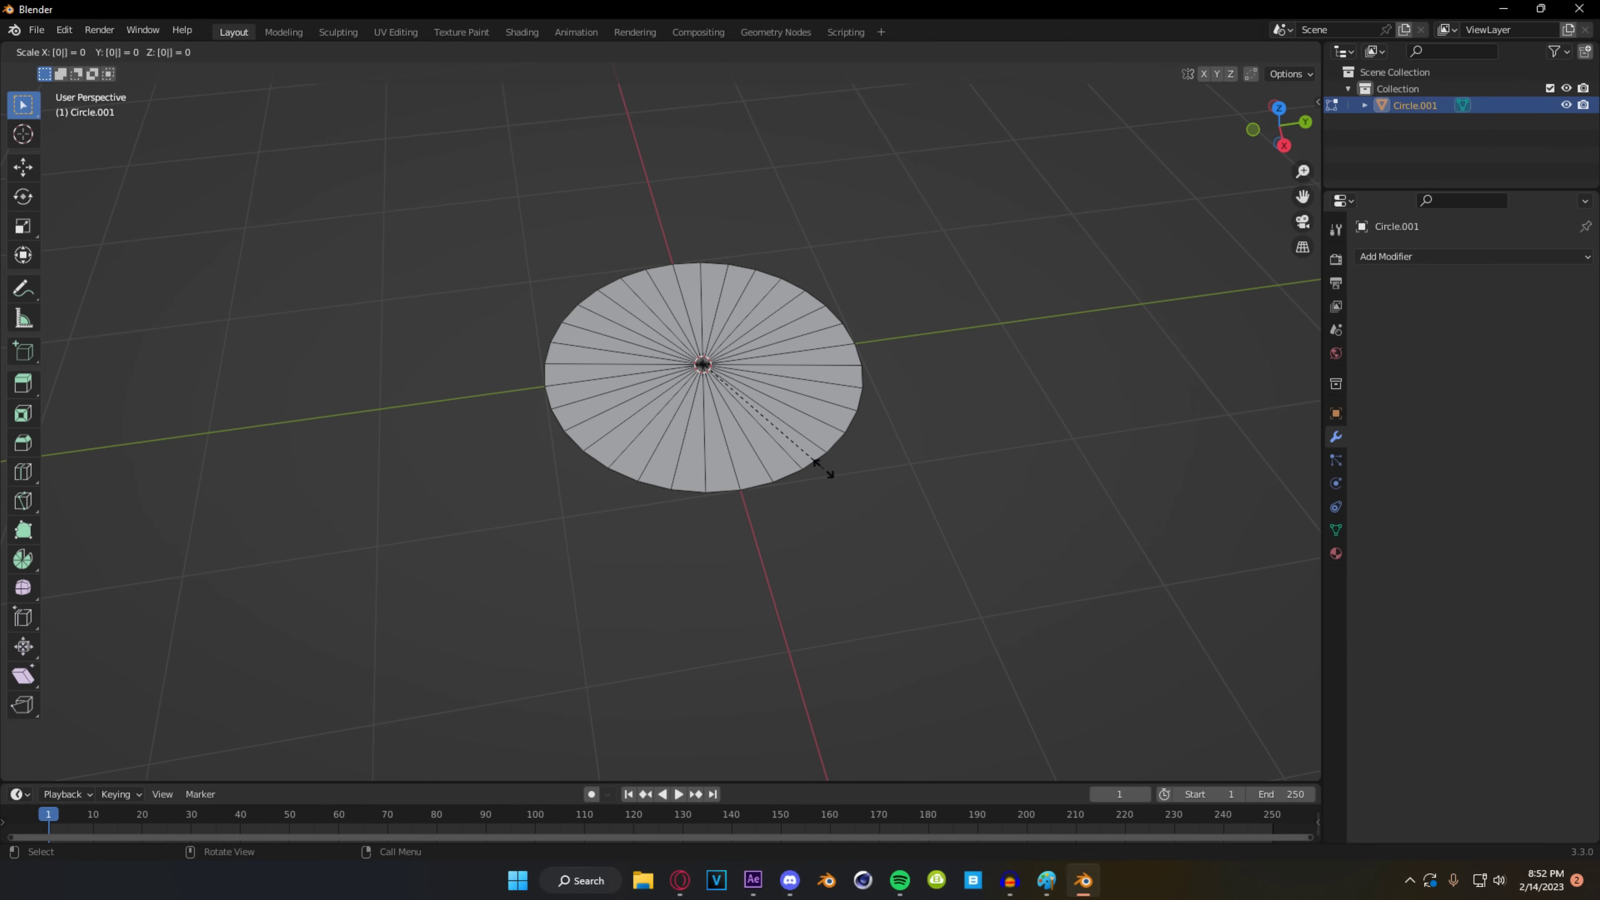
{"action": "key", "text": "Return"}
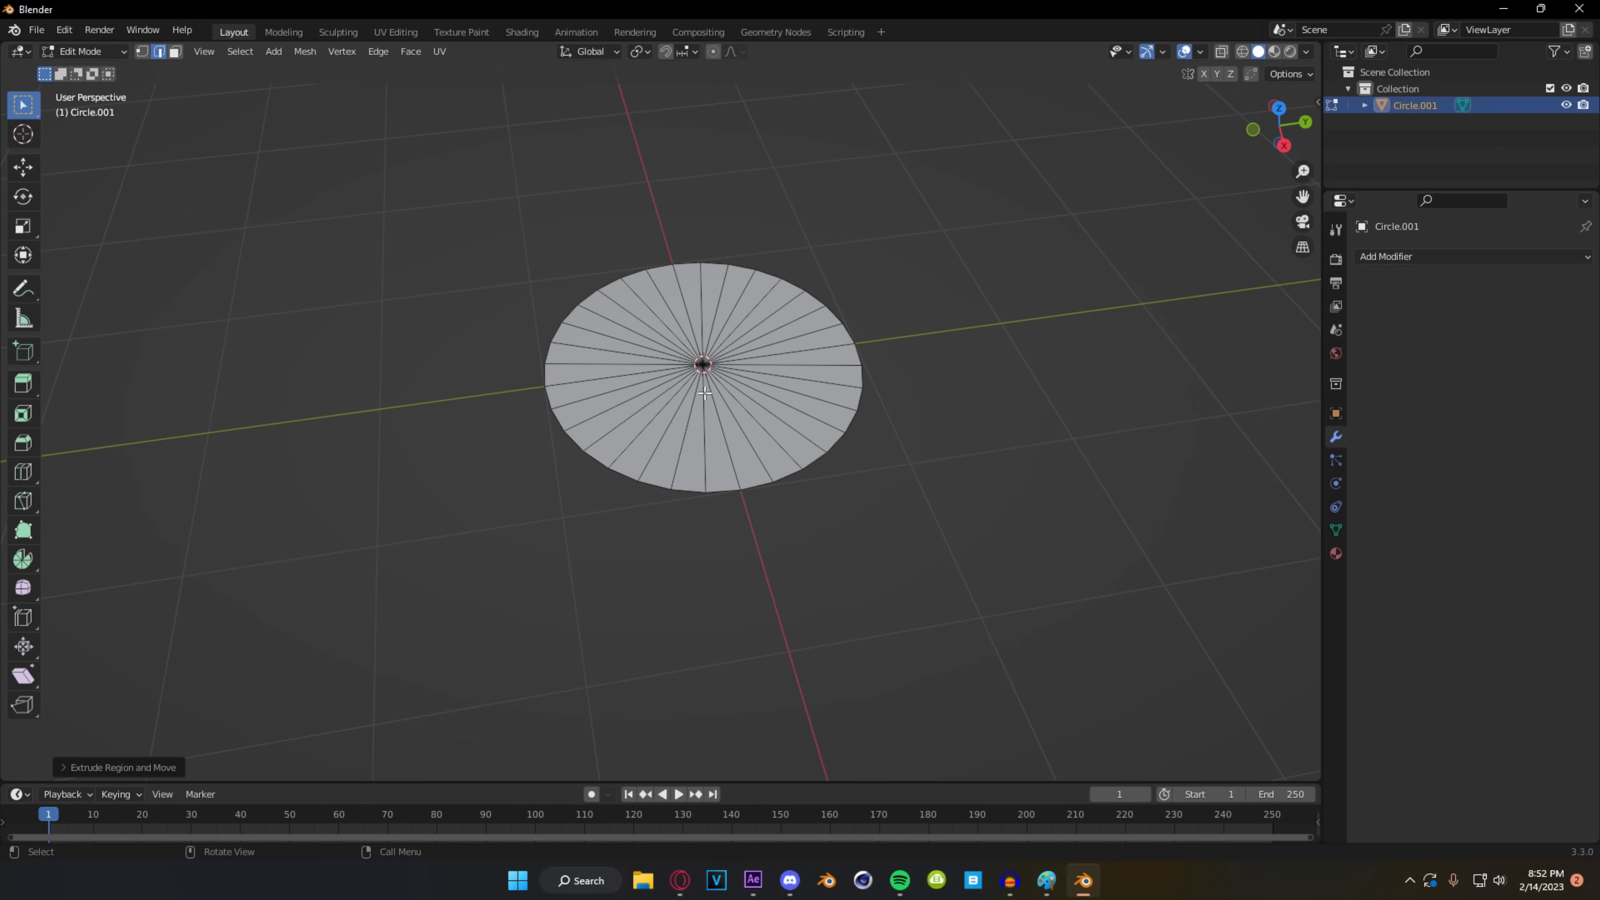
- Try to merge the disc's extruded centre geometry in wireframe shading while in edge select mode
{"action": "key", "text": "z"}
{"action": "left_click", "coordinate": [571, 392]}
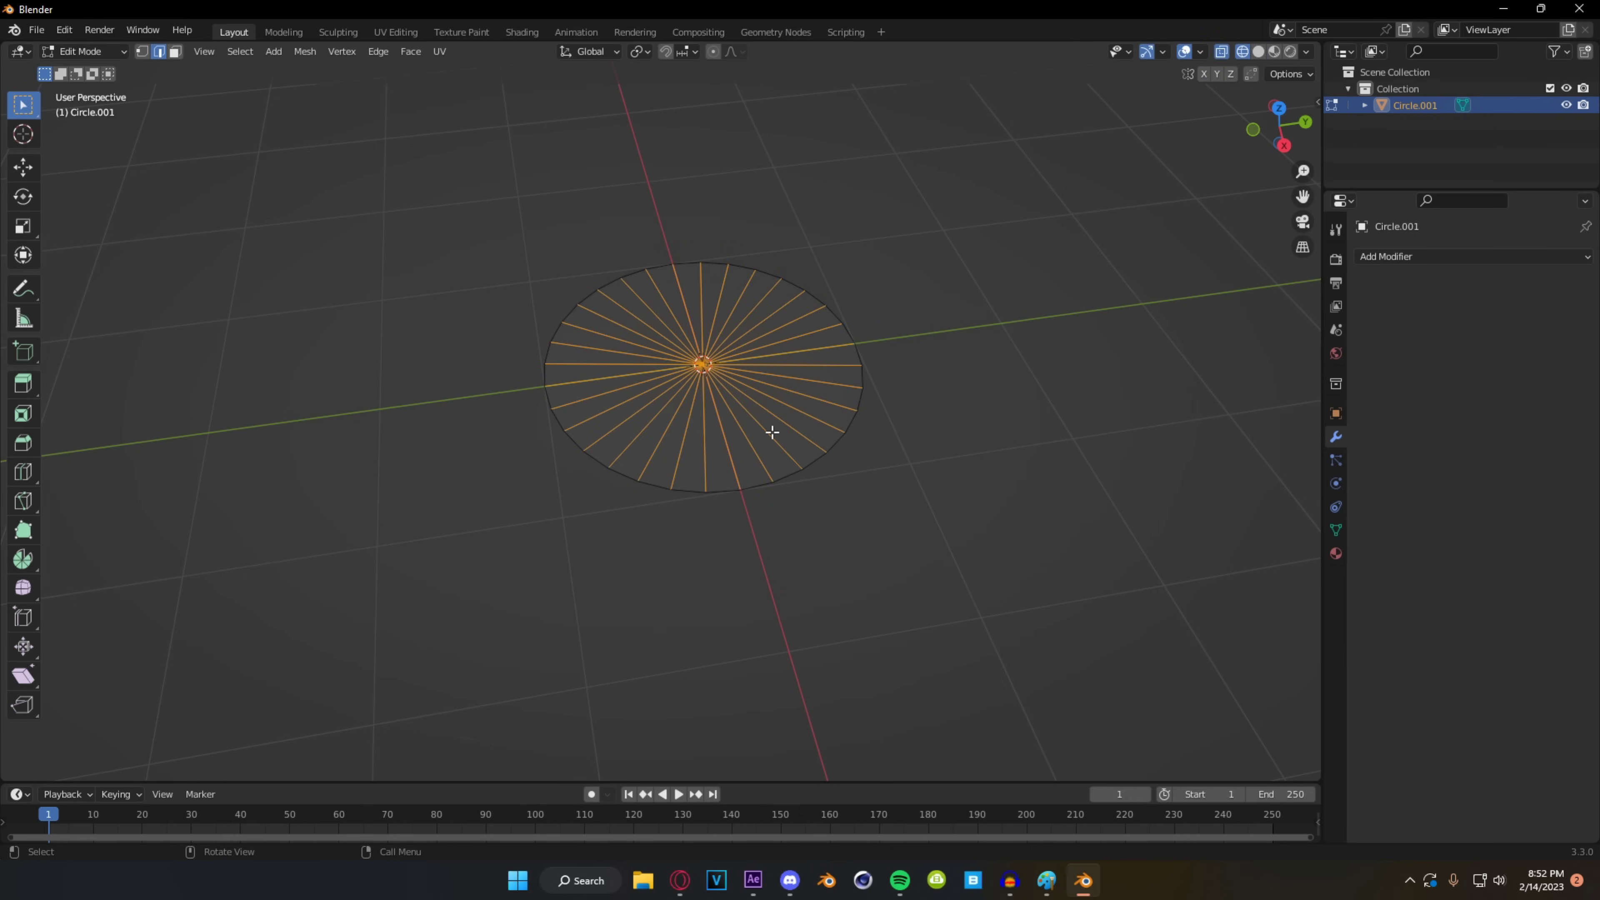
{"action": "key", "text": "m"}
{"action": "left_click", "coordinate": [699, 414]}
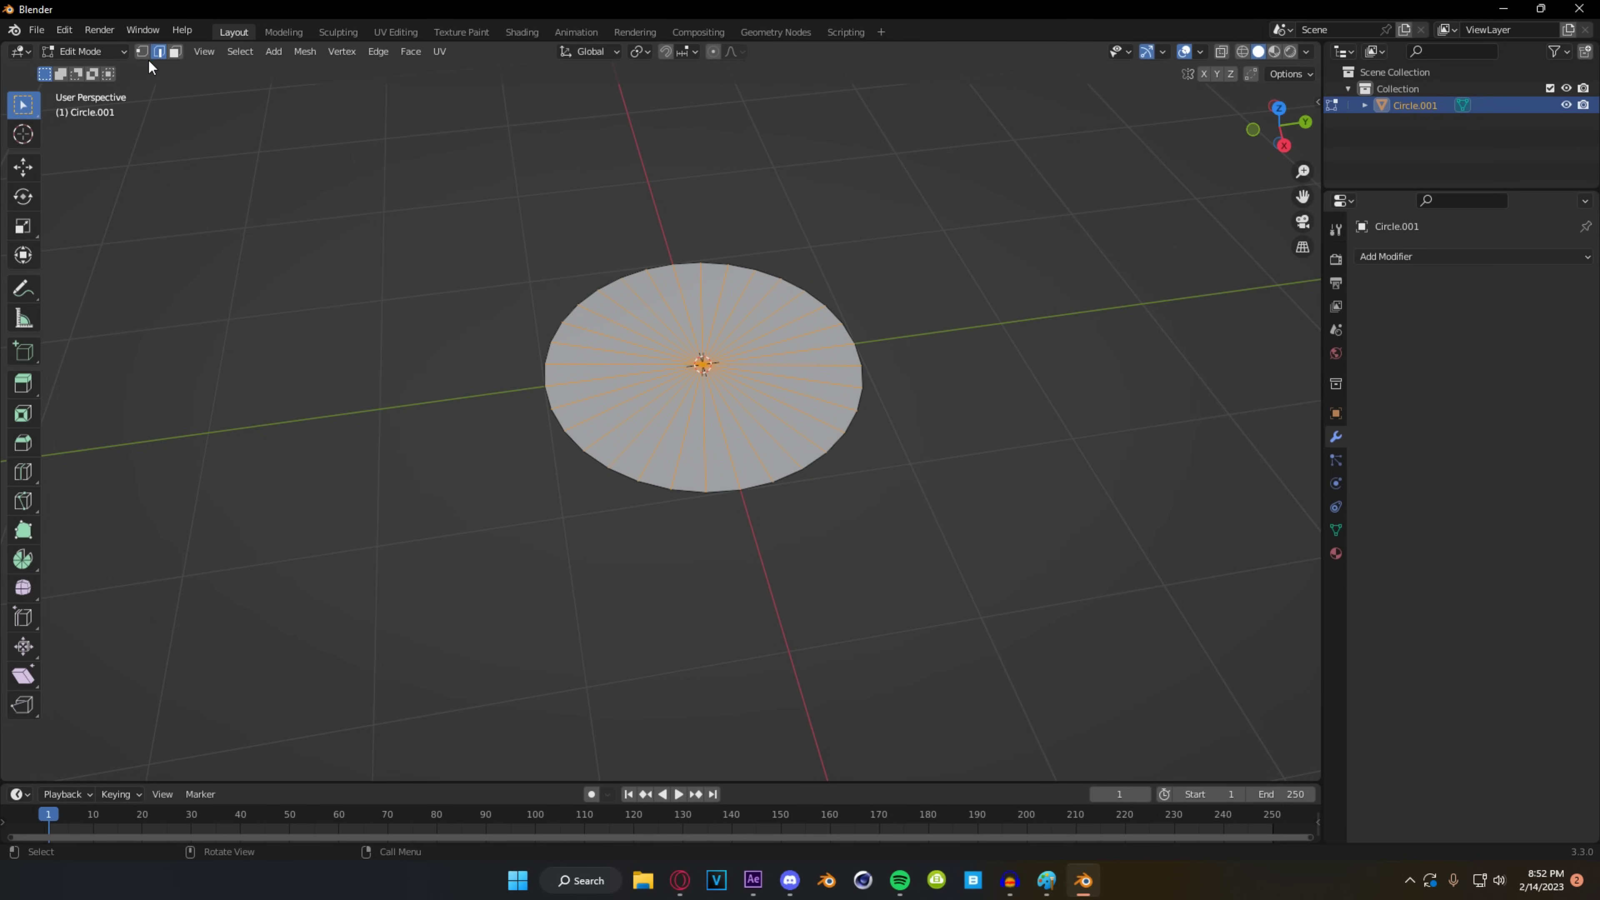
- Merge the disc's overlapping central vertices at center in vertex select mode and return to Object Mode
{"action": "left_click", "coordinate": [140, 54]}
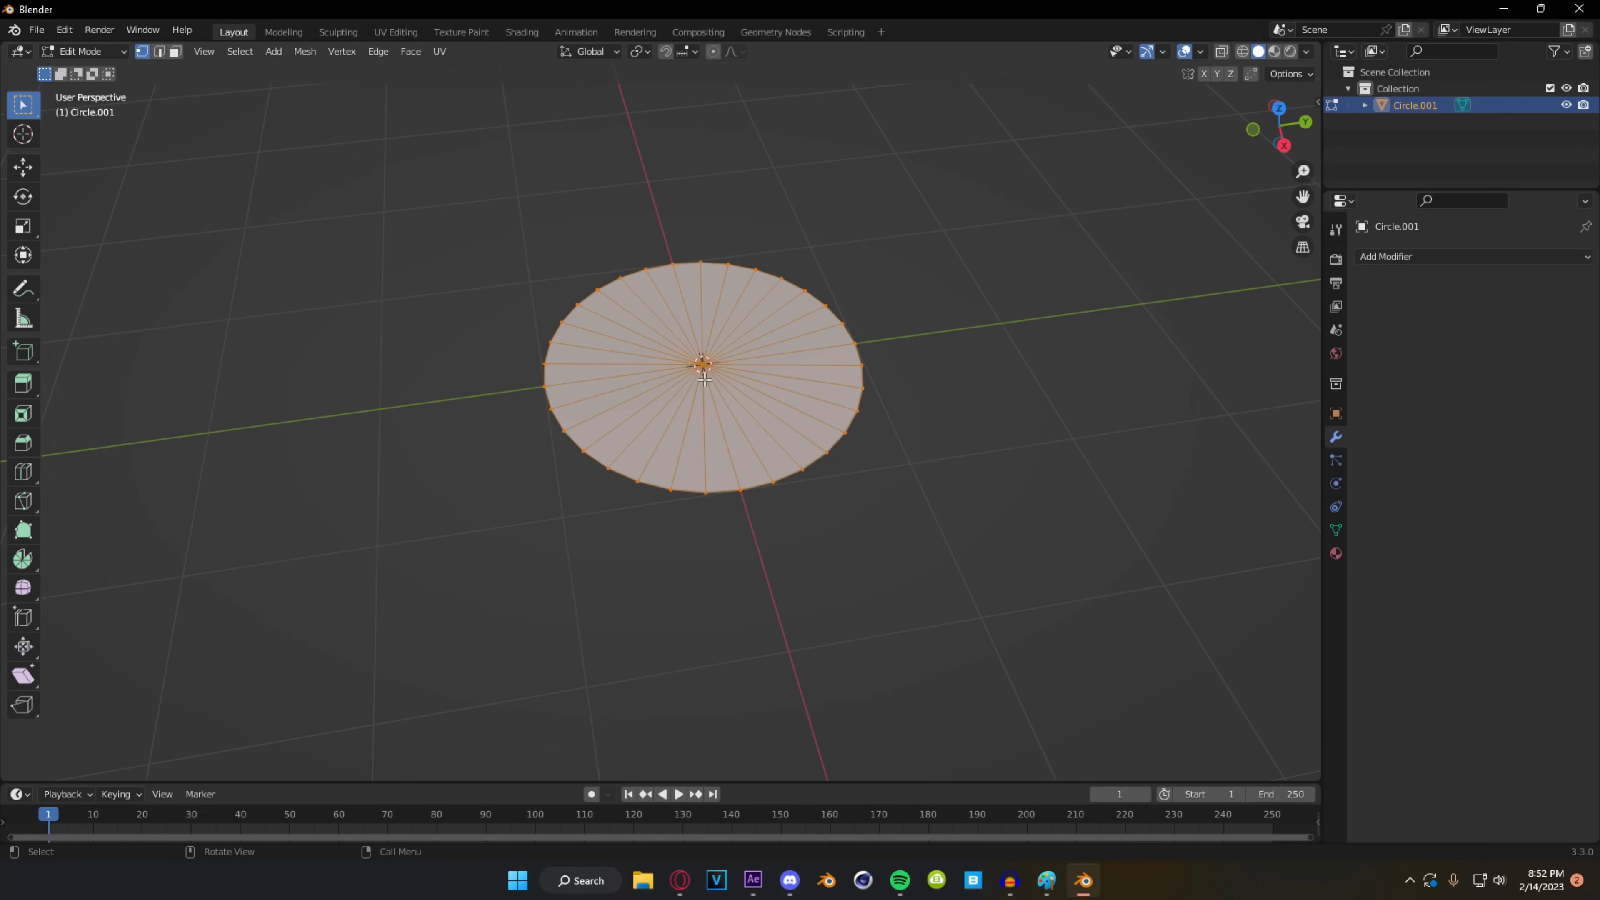
{"action": "key", "text": "z"}
{"action": "left_click", "coordinate": [656, 377]}
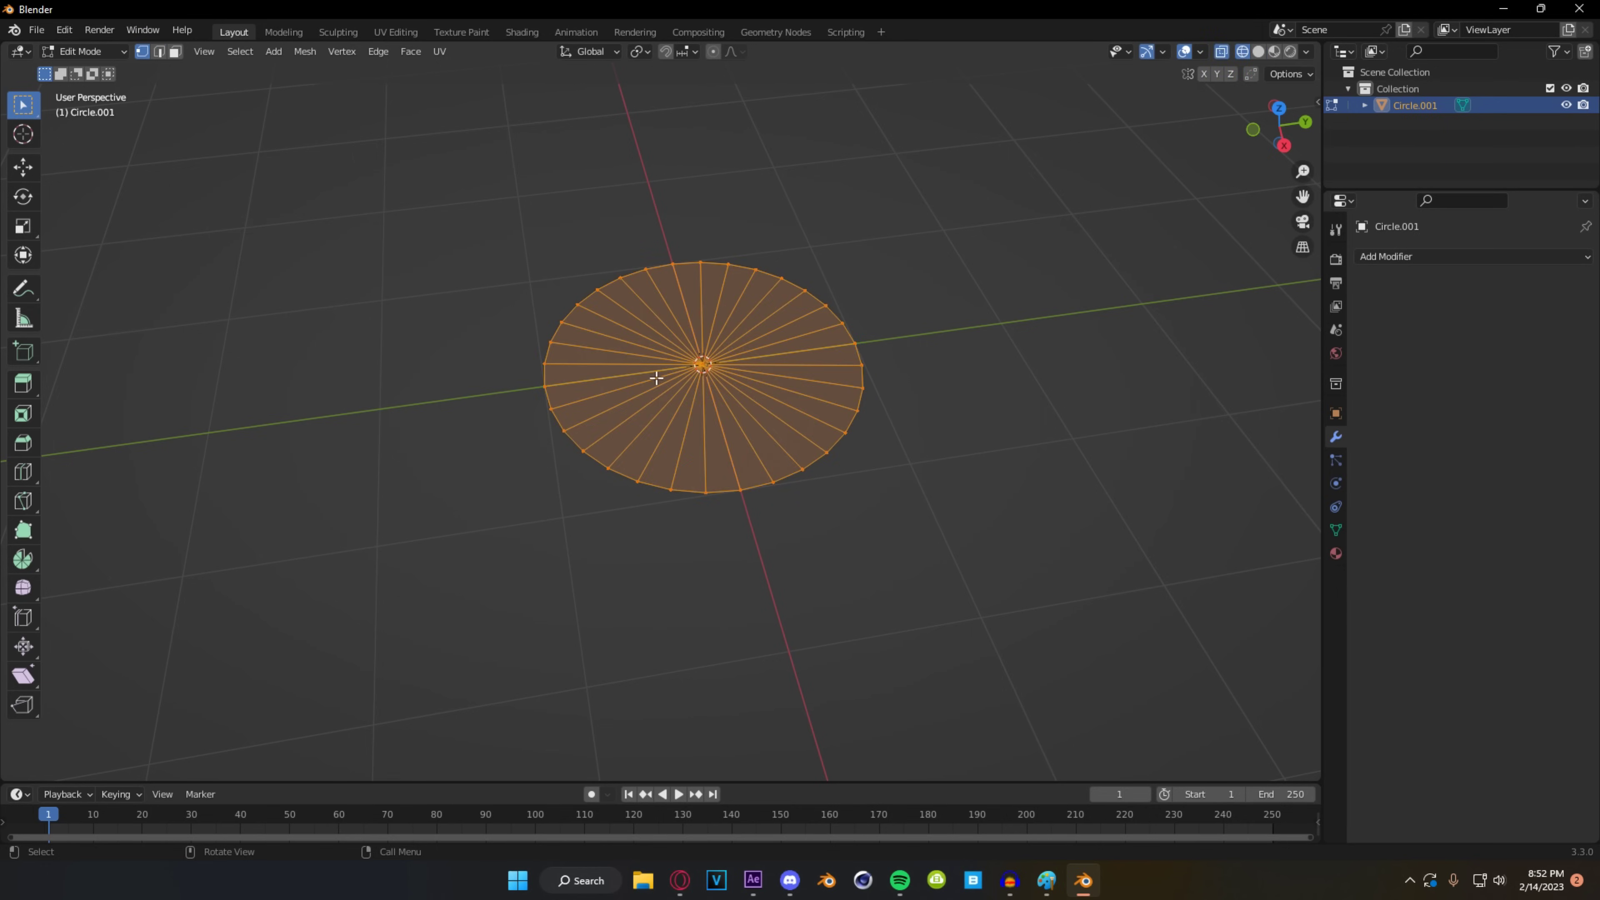
{"action": "left_click", "coordinate": [700, 367]}
{"action": "key", "text": "m"}
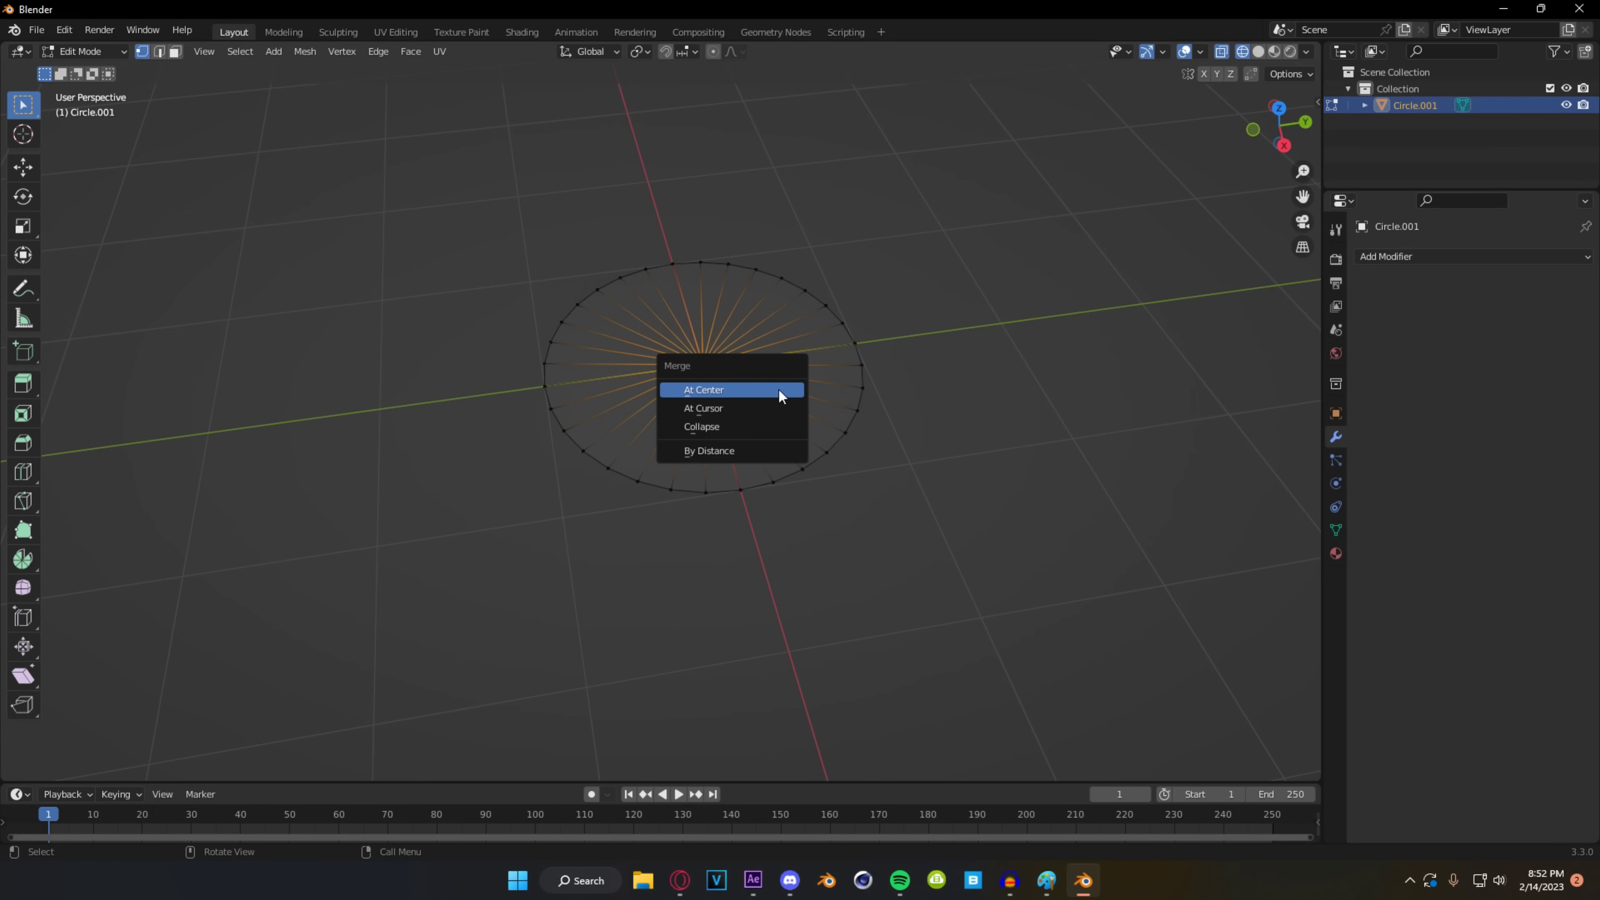
{"action": "left_click", "coordinate": [765, 389]}
{"action": "key", "text": "Tab"}
- Switch the viewport to solid shading and look over the merged disc
{"action": "middle_click_drag", "start_coordinate": [765, 392], "coordinate": [783, 357]}
{"action": "key", "text": "z"}
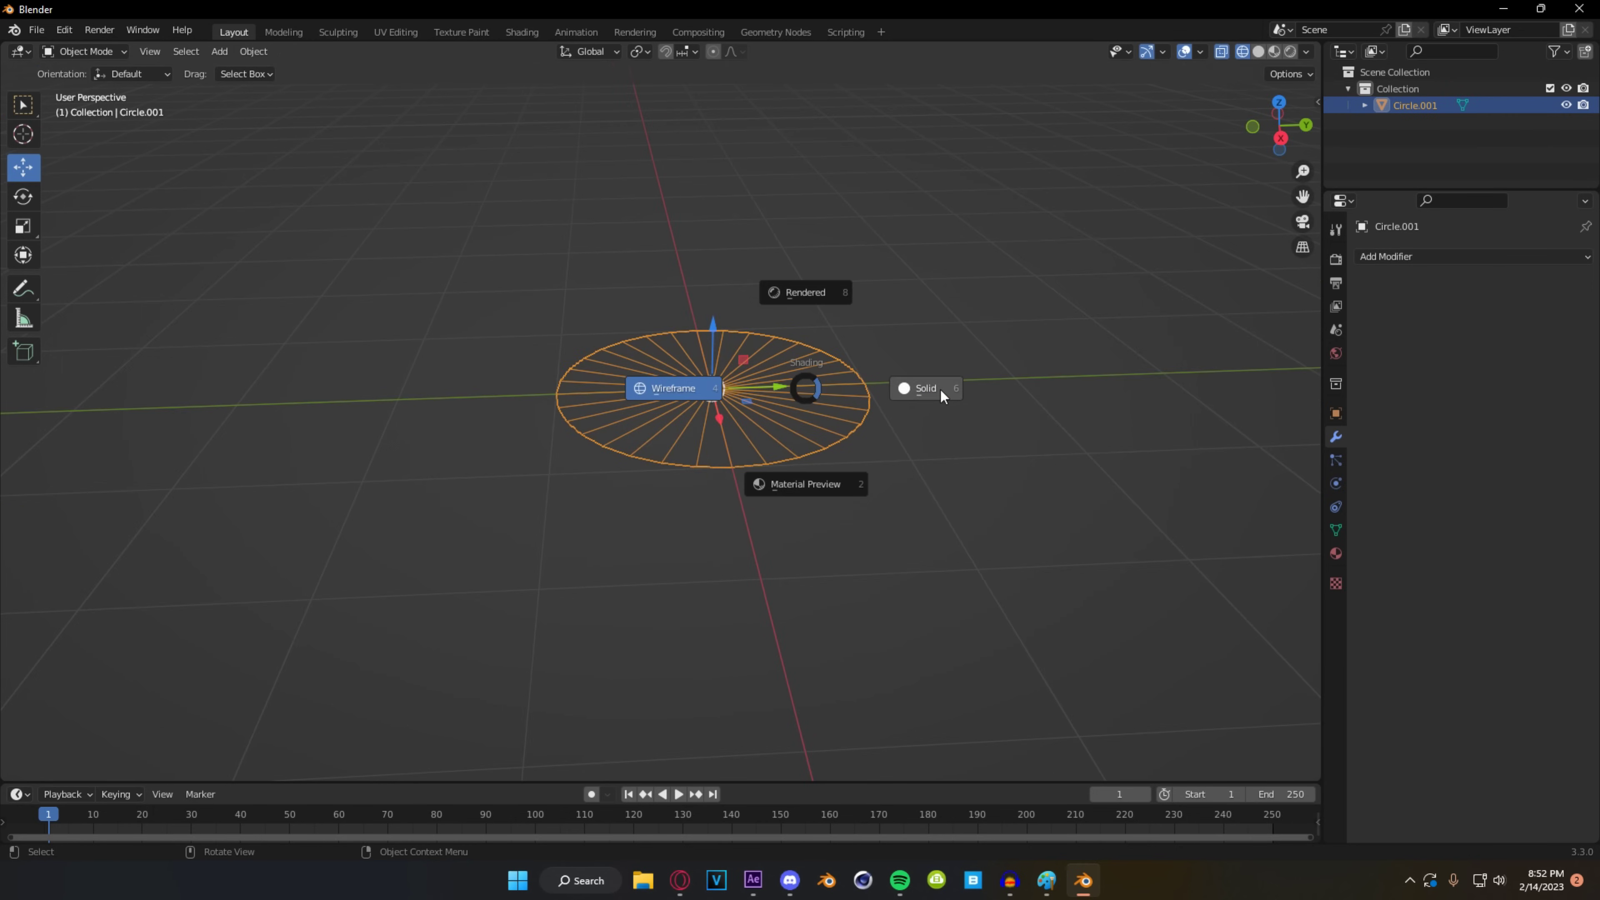
{"action": "left_click", "coordinate": [941, 392]}
{"action": "mouse_move", "coordinate": [773, 444]}
{"action": "middle_mouse_down"}
{"action": "mouse_move", "coordinate": [769, 496]}
{"action": "mouse_move", "coordinate": [733, 435]}
{"action": "middle_mouse_up"}
{"action": "scroll", "coordinate": [769, 495], "scroll_direction": "up", "scroll_amount": 4}
{"action": "scroll", "coordinate": [770, 496], "scroll_direction": "down", "scroll_amount": 2}
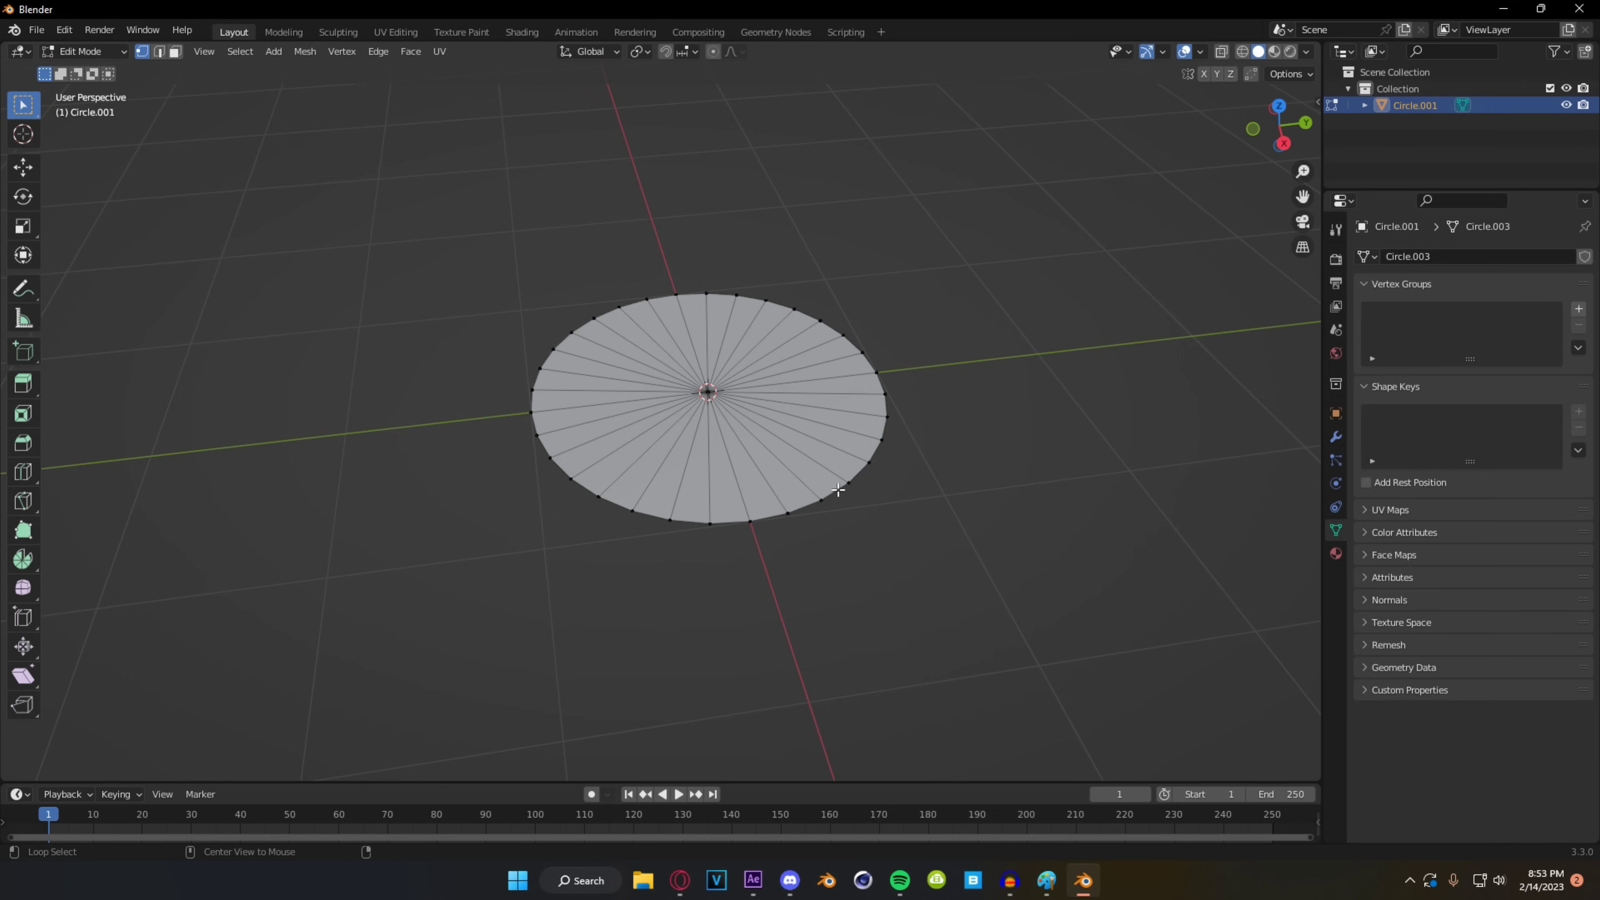
- Extrude the disc's outer edge loop upward and scale it outward to form a flared bowl
{"action": "left_click", "coordinate": [838, 489], "text": "alt"}
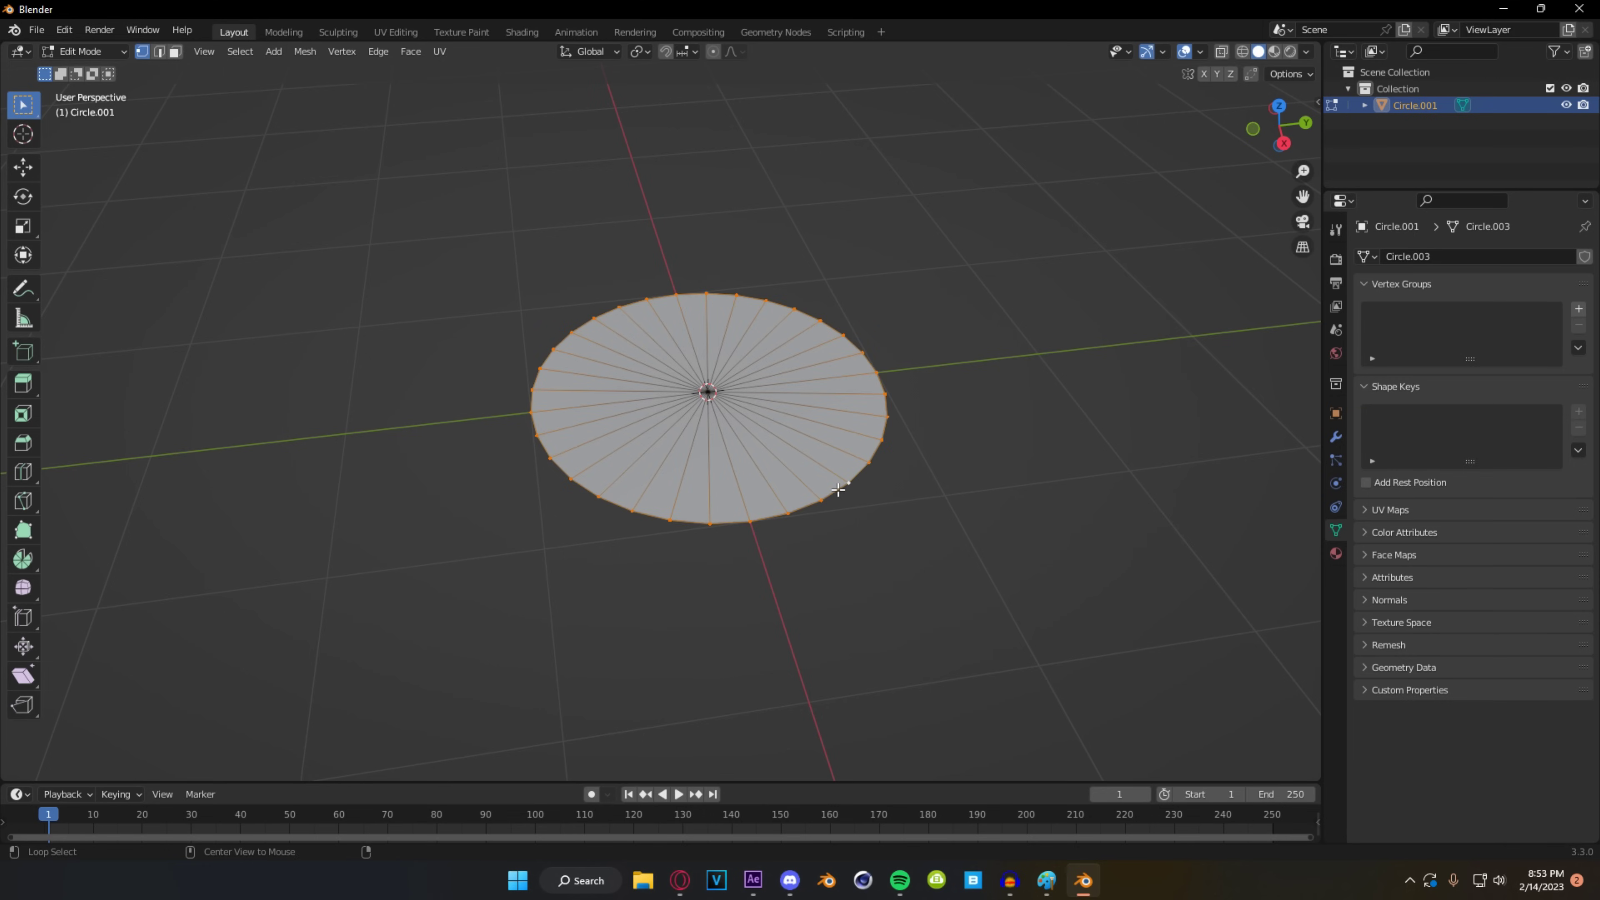
{"action": "middle_click_drag", "start_coordinate": [838, 489], "coordinate": [815, 513]}
{"action": "middle_click_drag", "start_coordinate": [852, 573], "coordinate": [806, 545]}
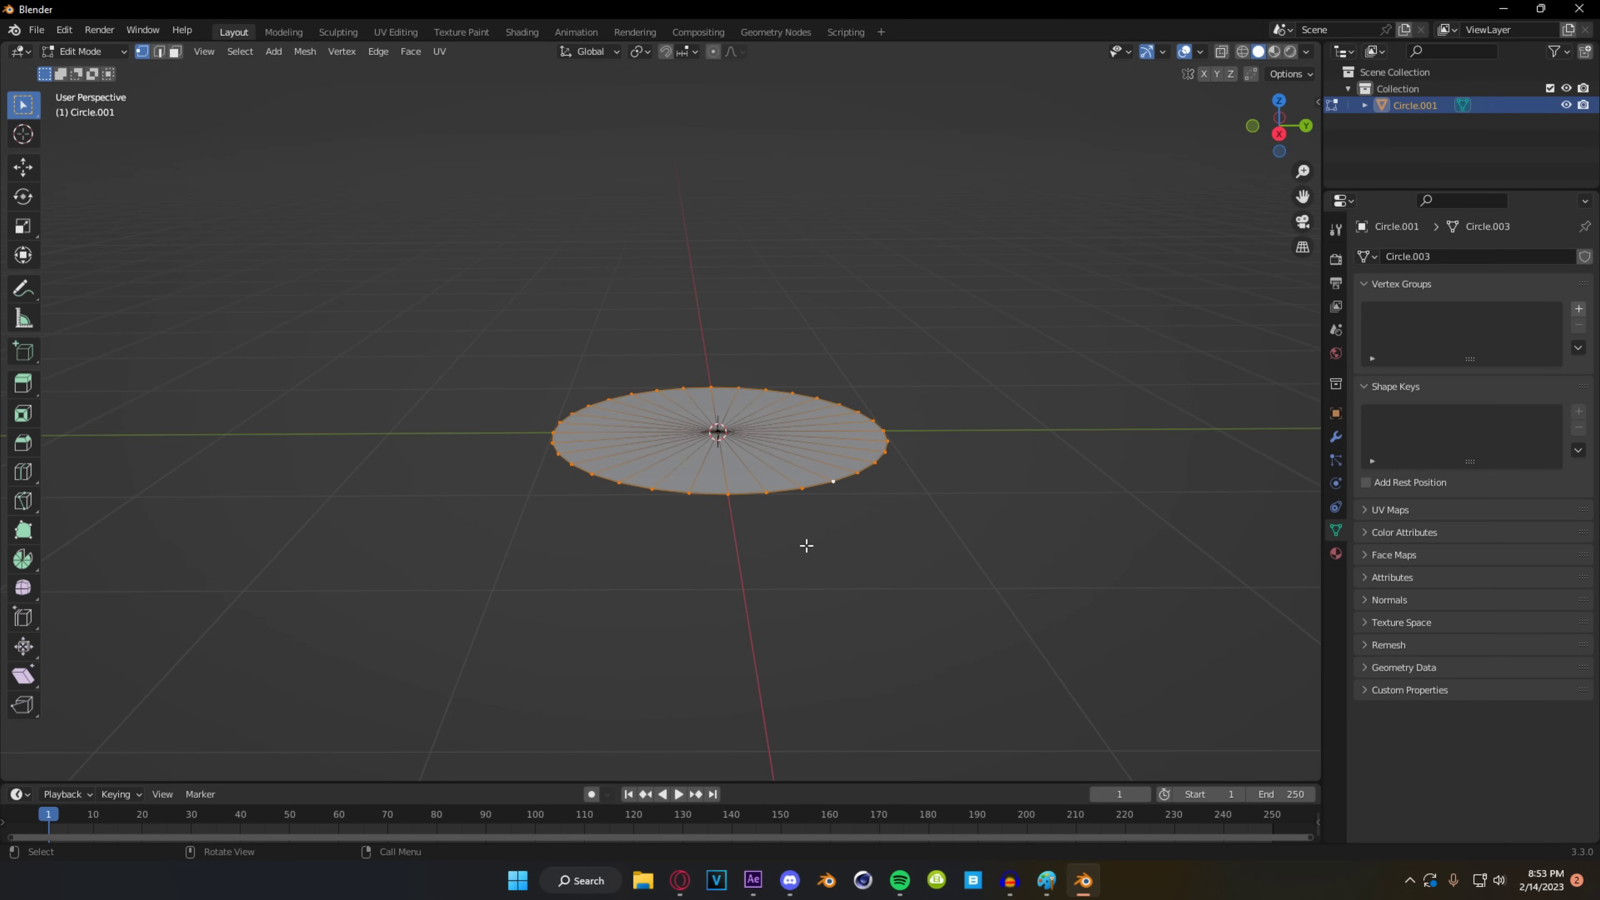
{"action": "key", "text": "e"}
{"action": "left_click", "coordinate": [810, 392]}
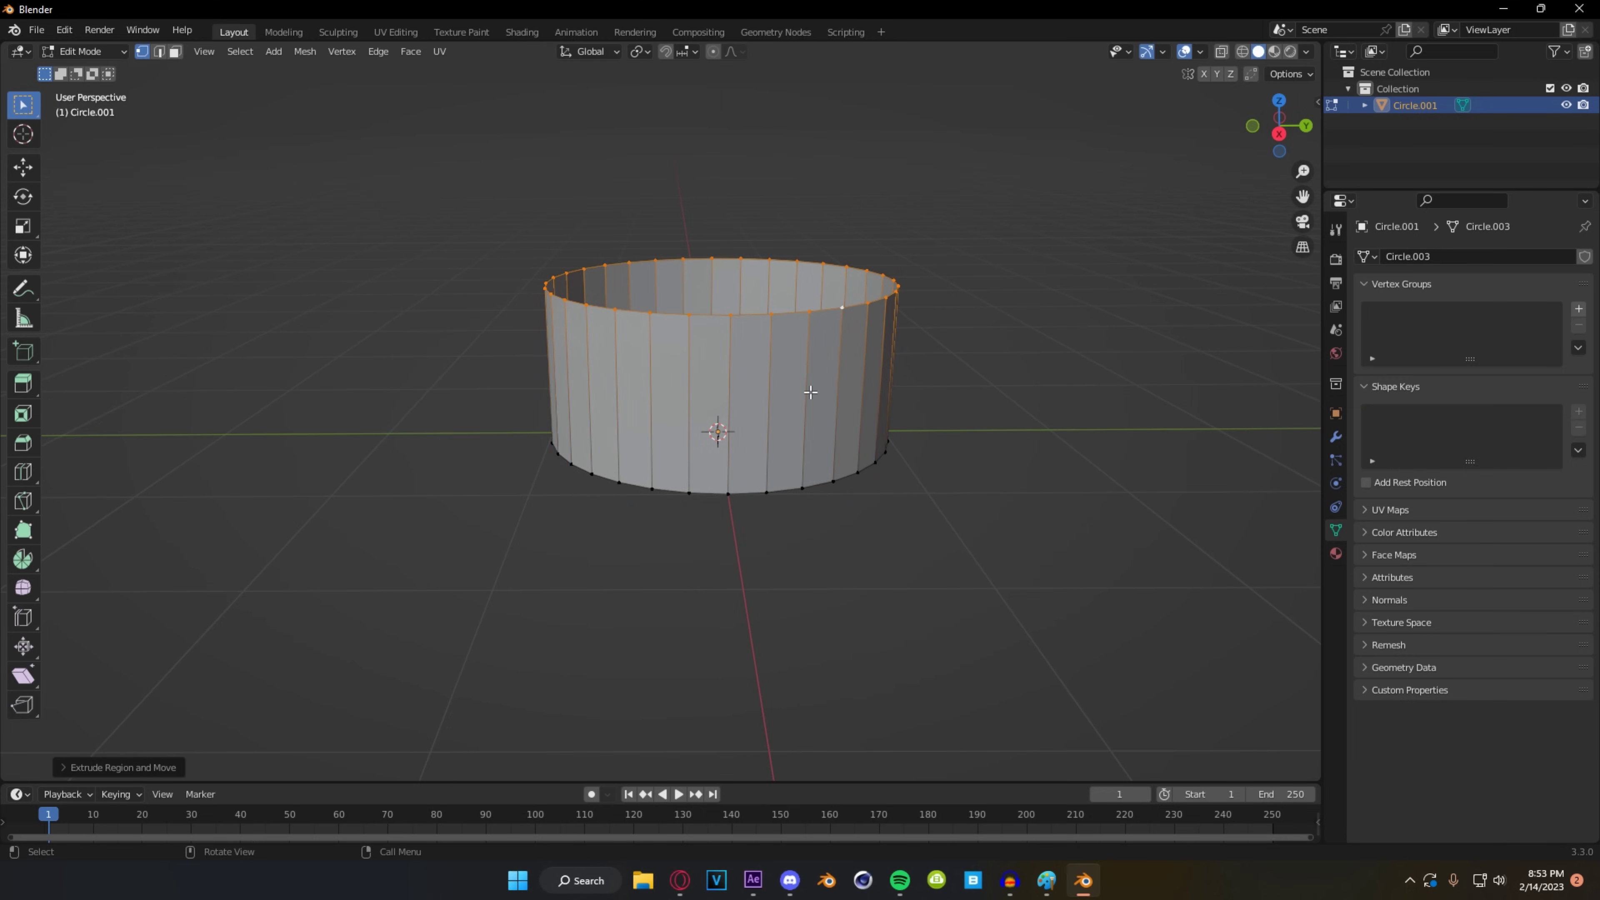
{"action": "key", "text": "s"}
{"action": "left_click", "coordinate": [1244, 465]}
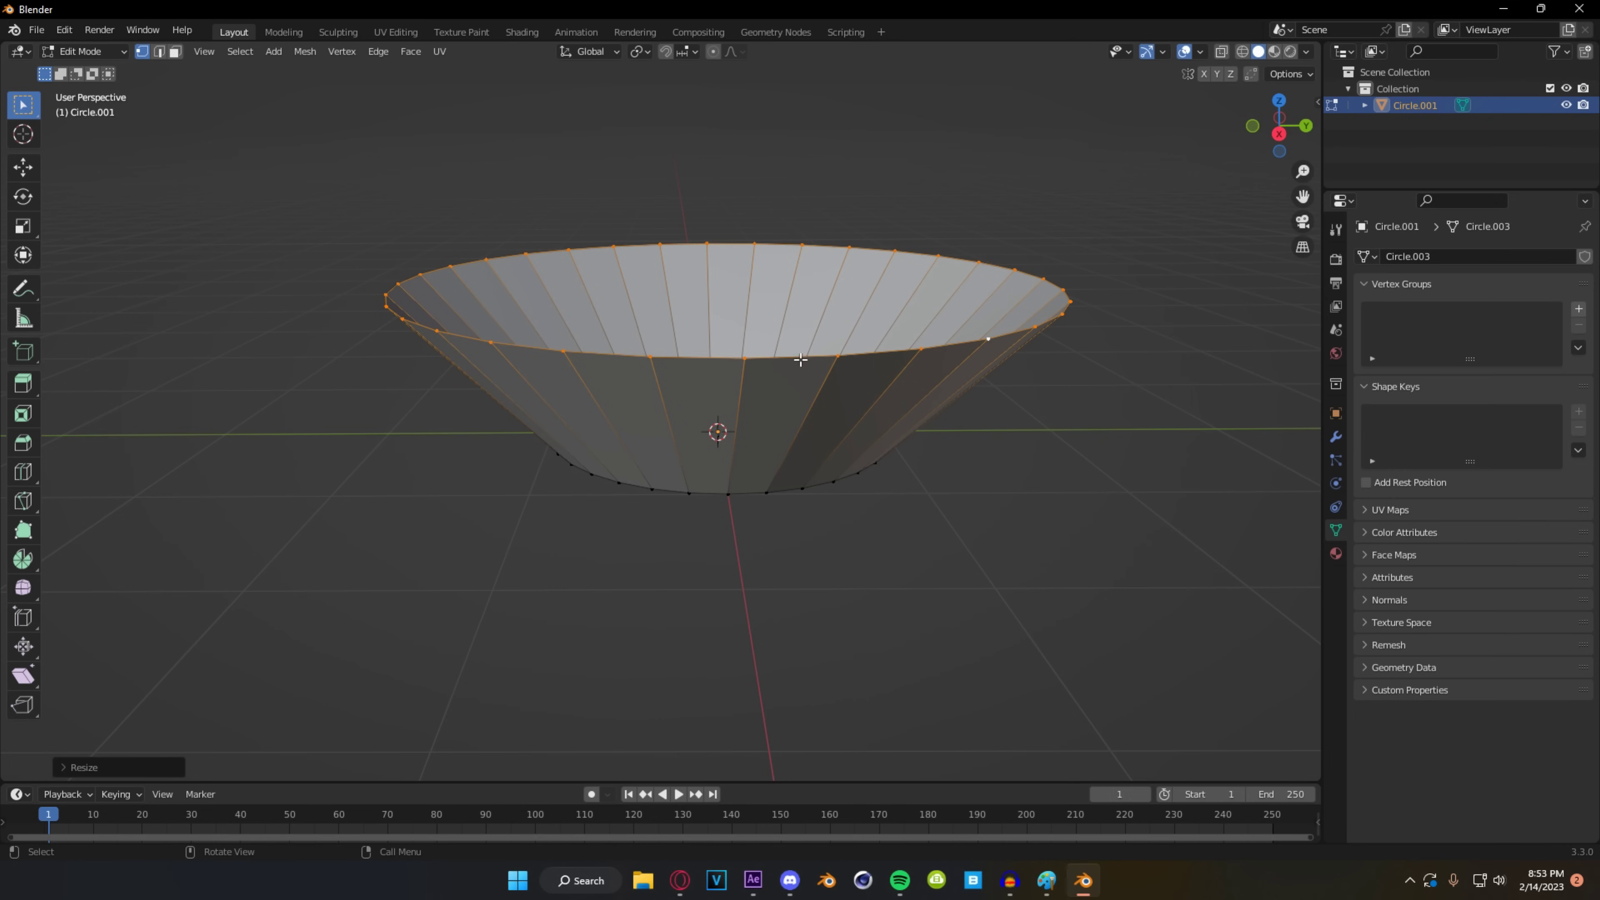
- Create a vertex group for the bowl's selected rim vertices and return to Object Mode
{"action": "middle_click_drag", "start_coordinate": [800, 360], "coordinate": [758, 411]}
{"action": "middle_click_drag", "start_coordinate": [824, 466], "coordinate": [950, 583]}
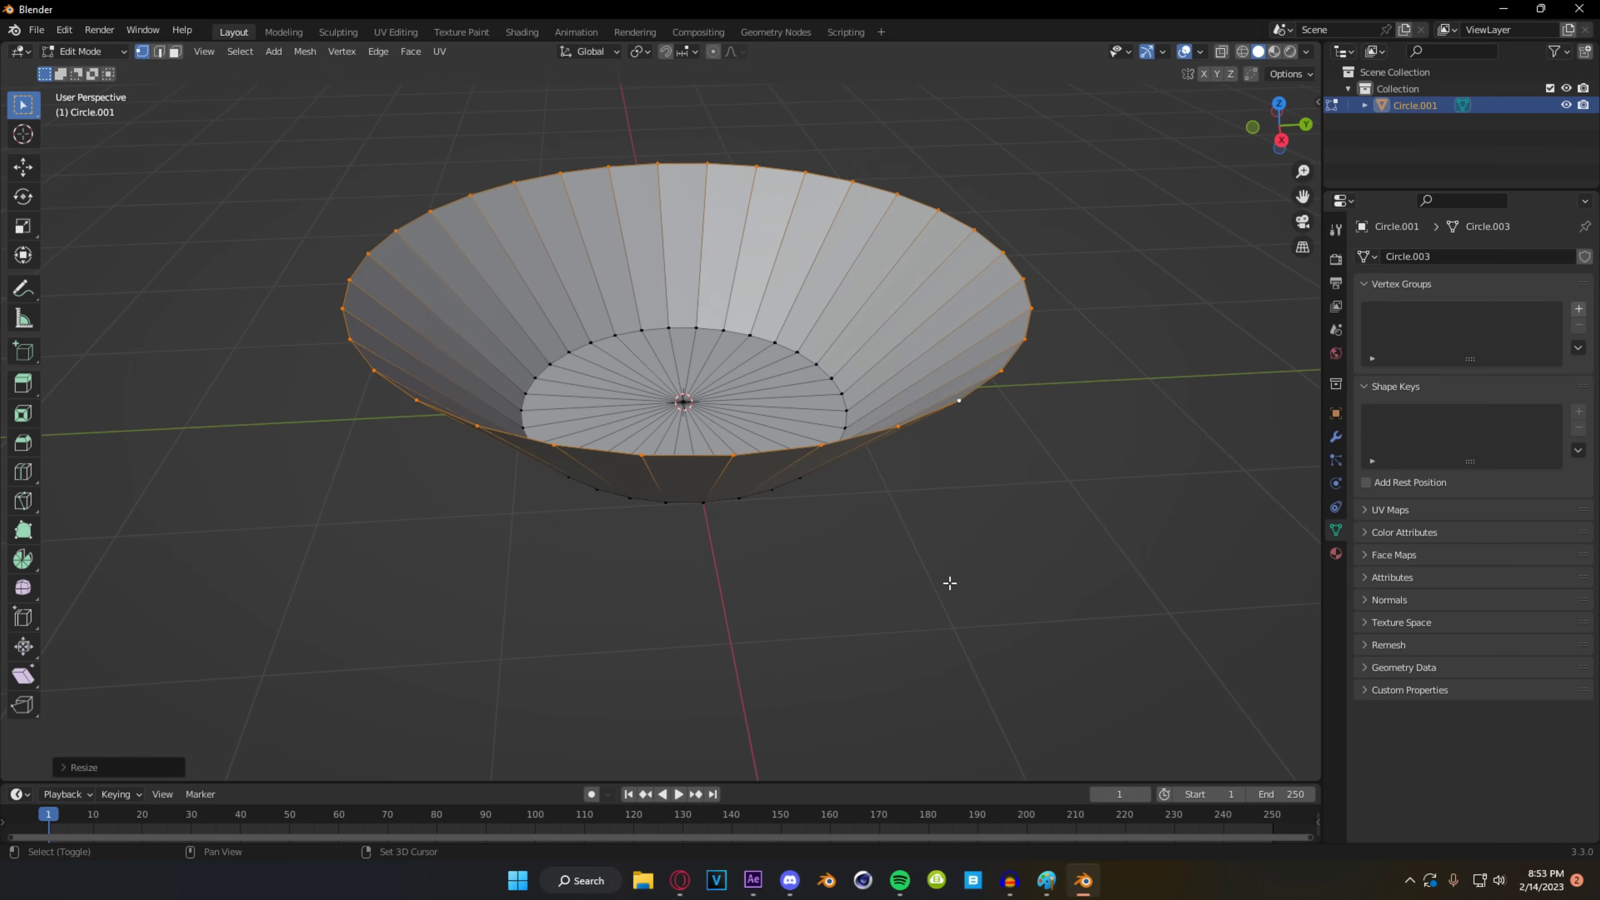
{"action": "left_click", "coordinate": [1578, 309]}
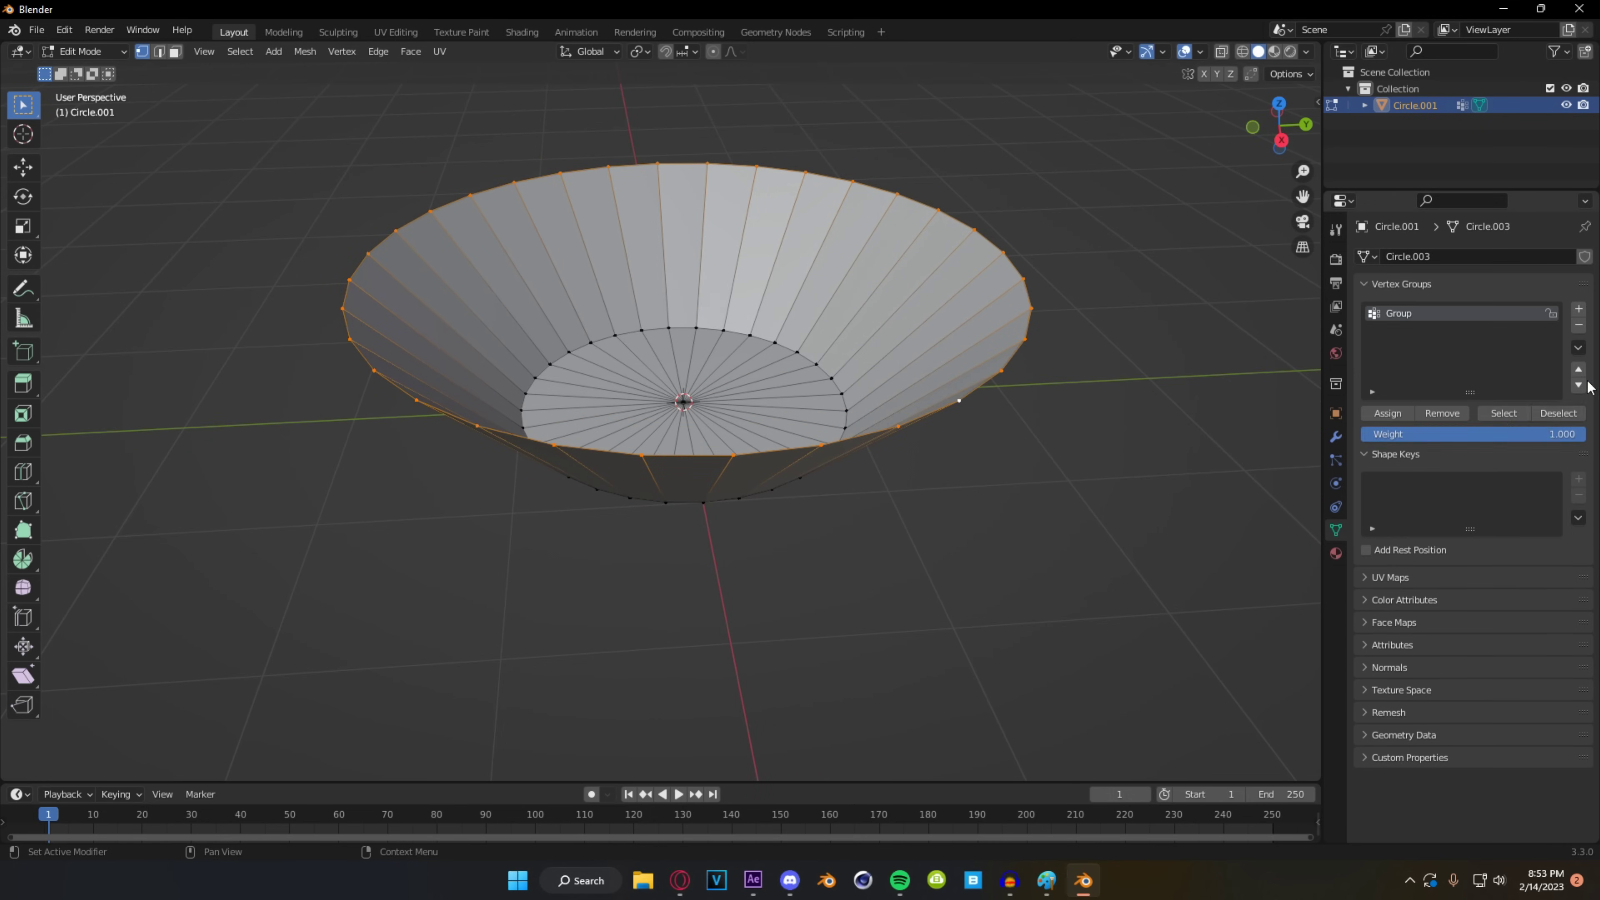
{"action": "key", "text": "Tab"}
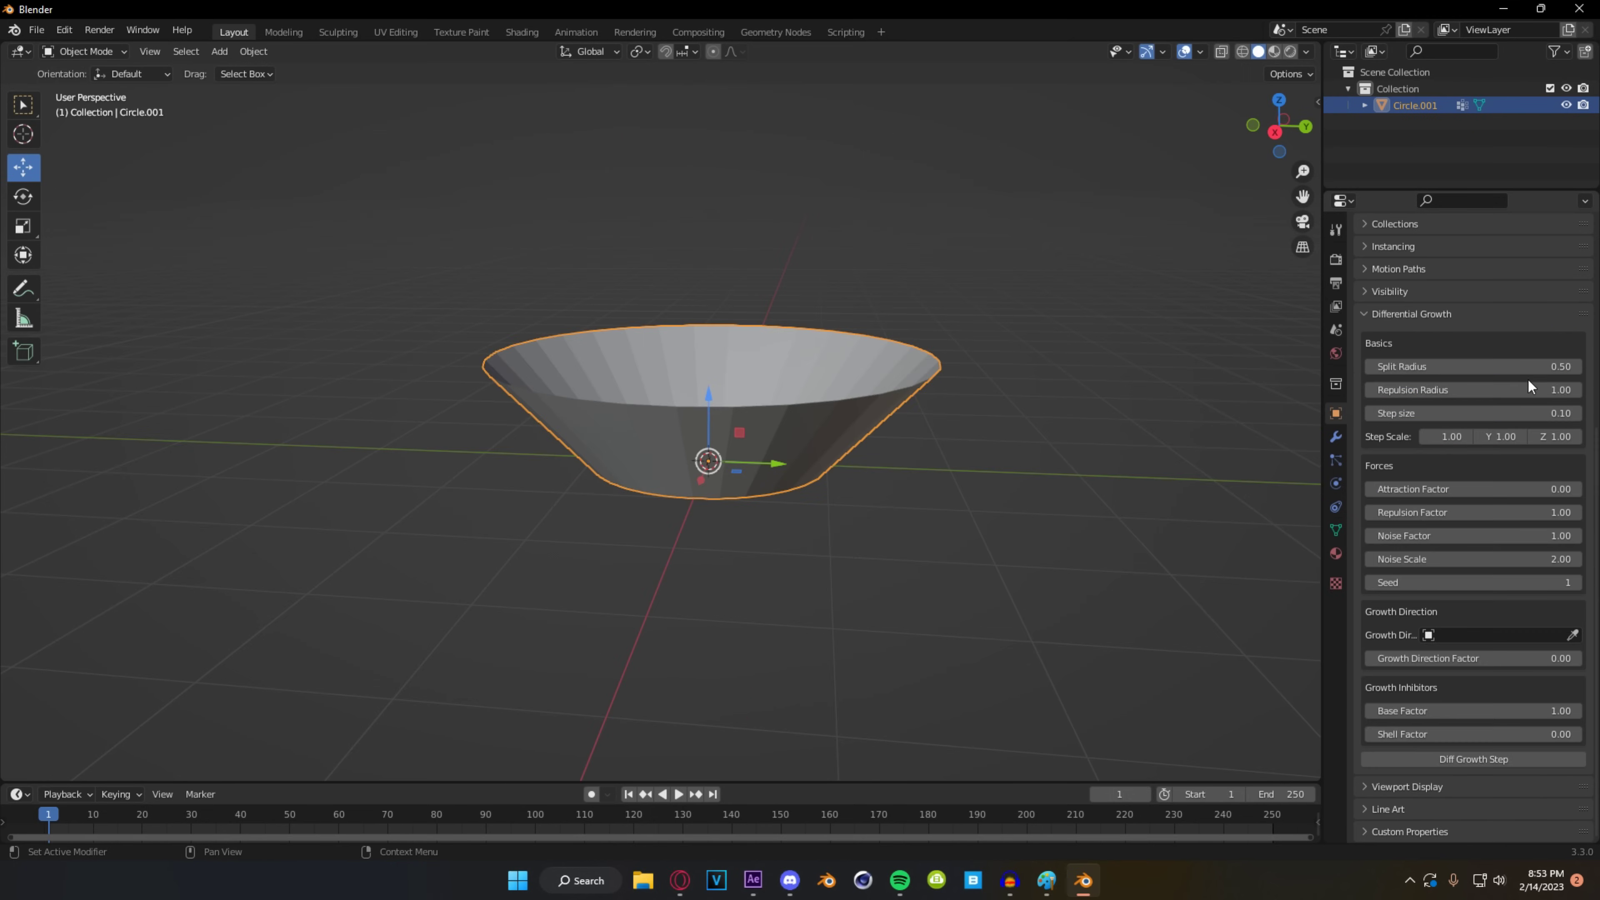
- Grow the bowl's rim into large ruffles with about fifteen Diff Growth Steps
{"action": "left_click", "coordinate": [1453, 757]}
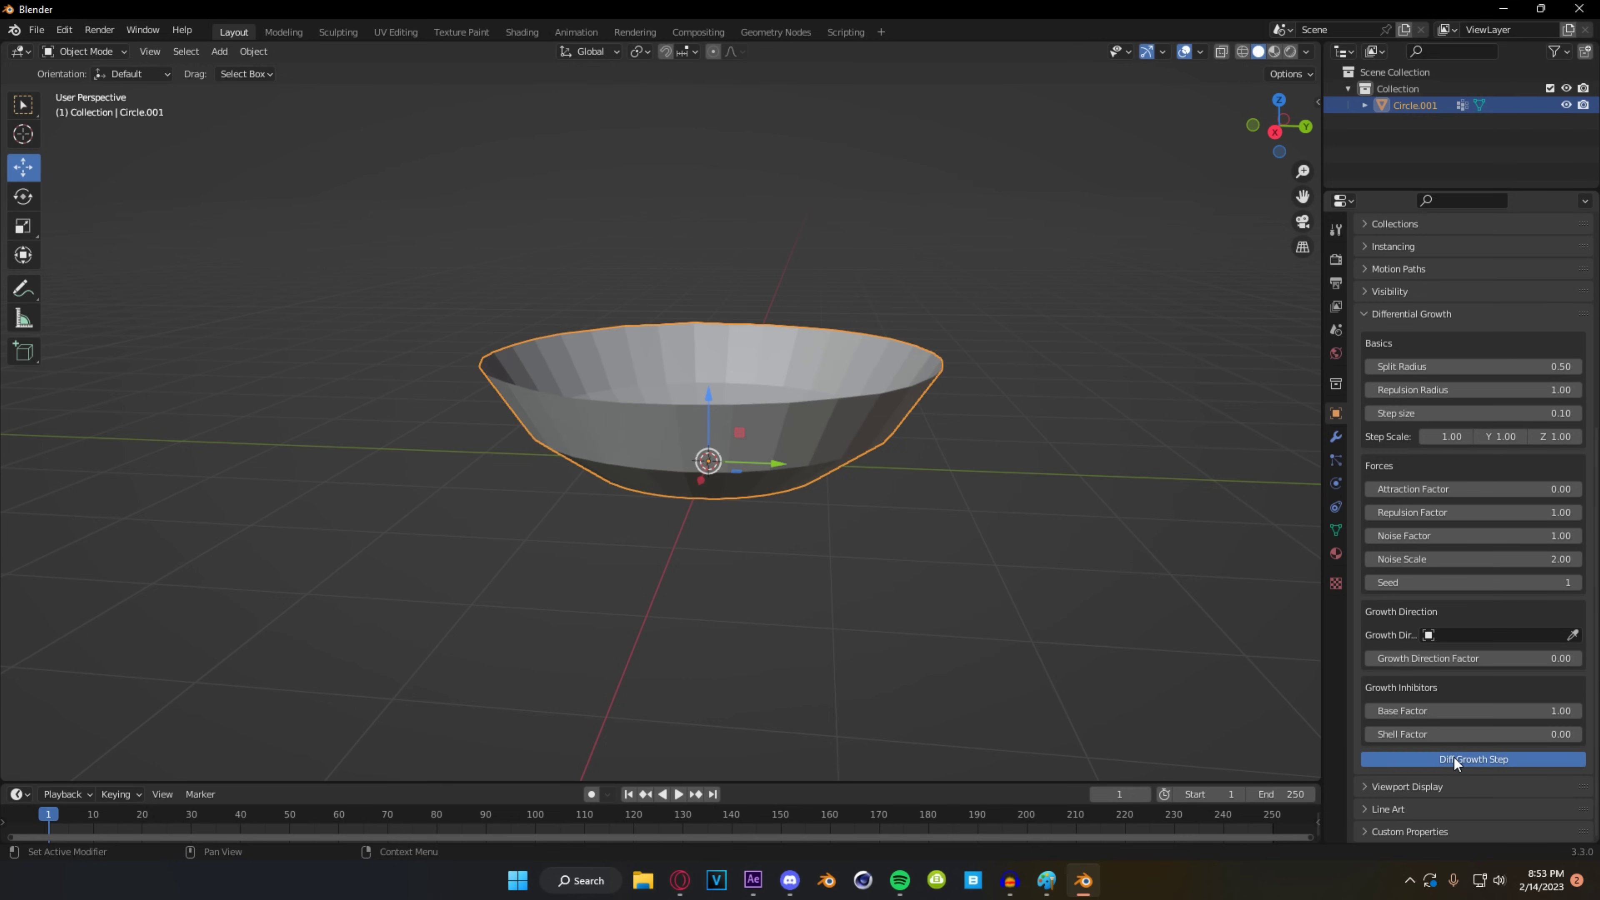
{"action": "left_click", "coordinate": [1453, 758]}
{"action": "left_click", "coordinate": [1454, 758]}
{"action": "left_click", "coordinate": [1453, 758]}
{"action": "left_click", "coordinate": [1453, 759]}
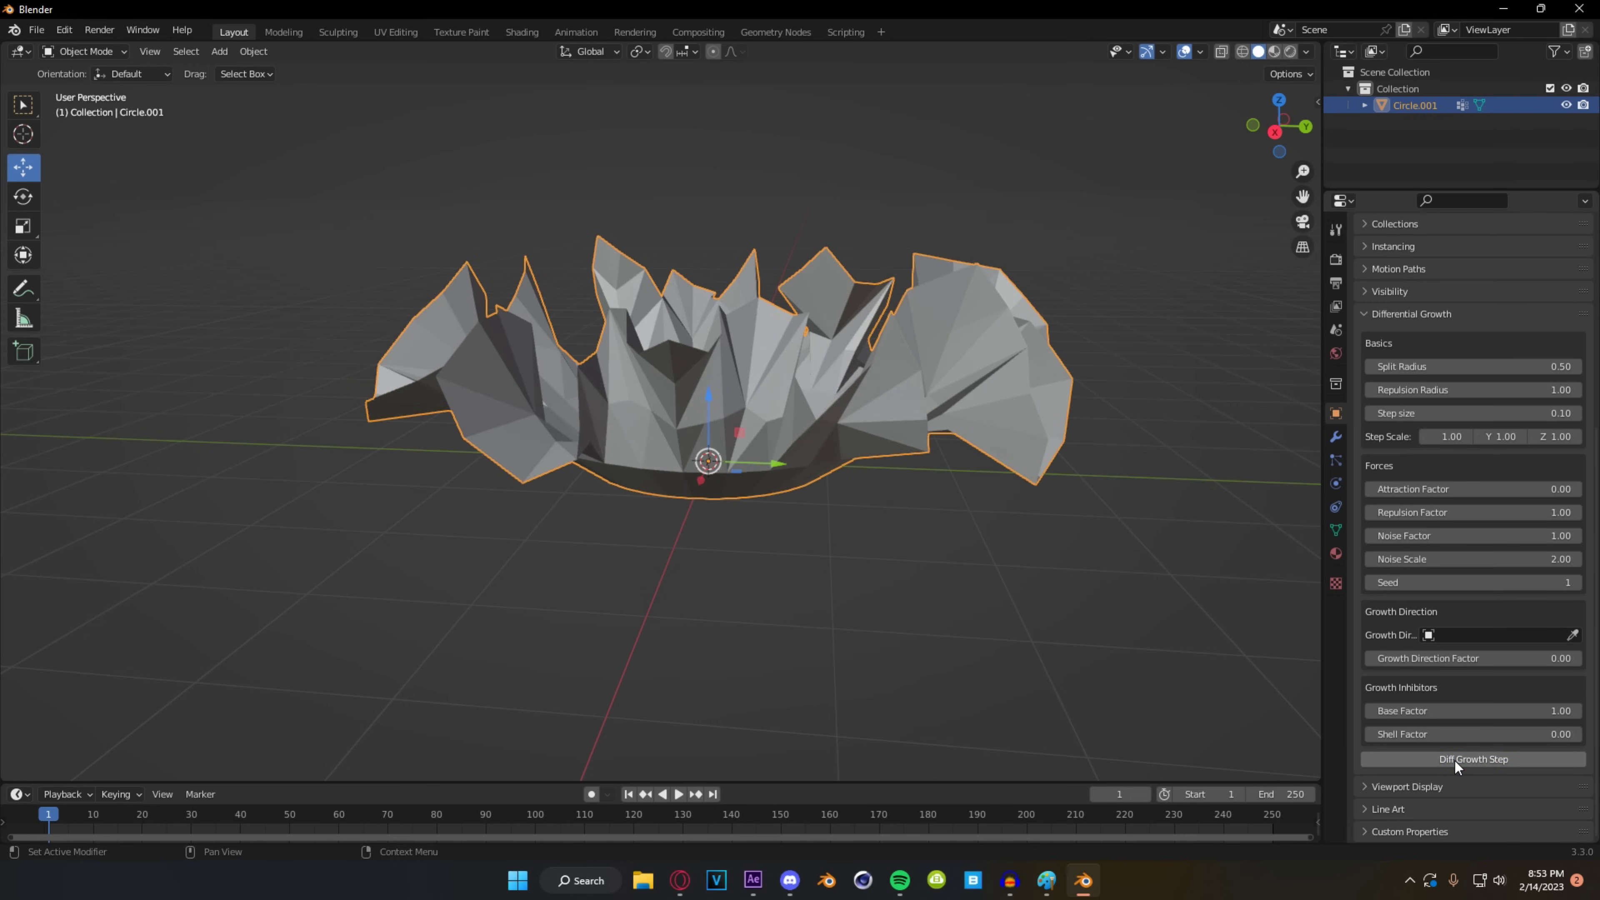
{"action": "left_click", "coordinate": [1454, 759]}
{"action": "left_click", "coordinate": [1453, 759]}
{"action": "left_click", "coordinate": [1455, 760]}
{"action": "left_click", "coordinate": [1454, 760]}
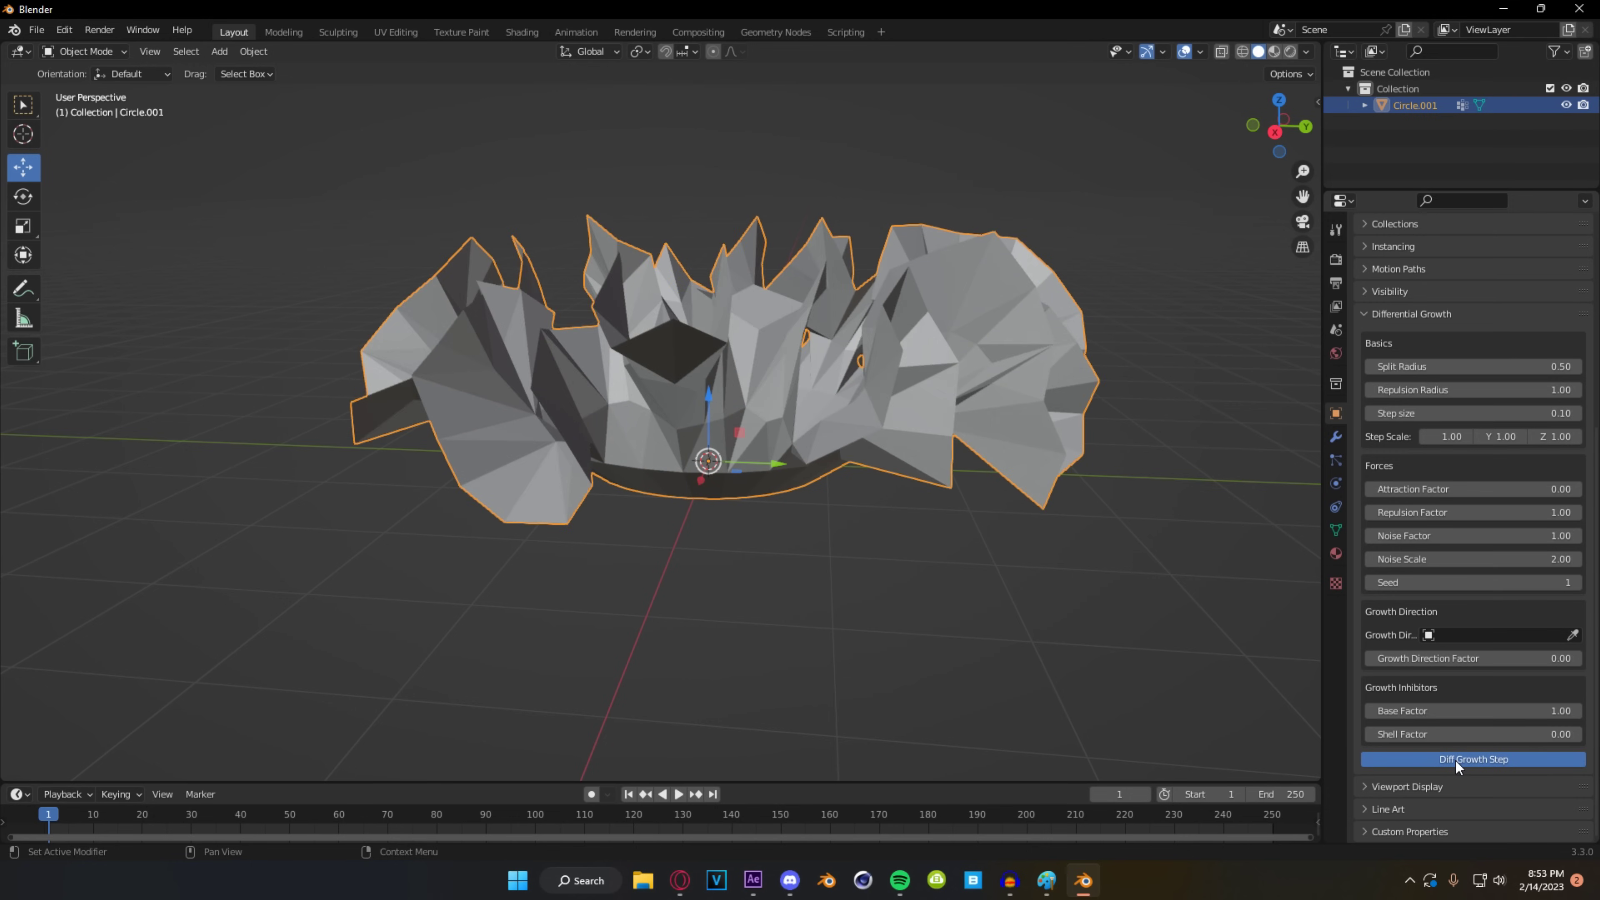
{"action": "left_click", "coordinate": [1455, 760]}
{"action": "left_click", "coordinate": [1455, 760]}
{"action": "left_click", "coordinate": [1454, 760]}
{"action": "left_click", "coordinate": [1454, 760]}
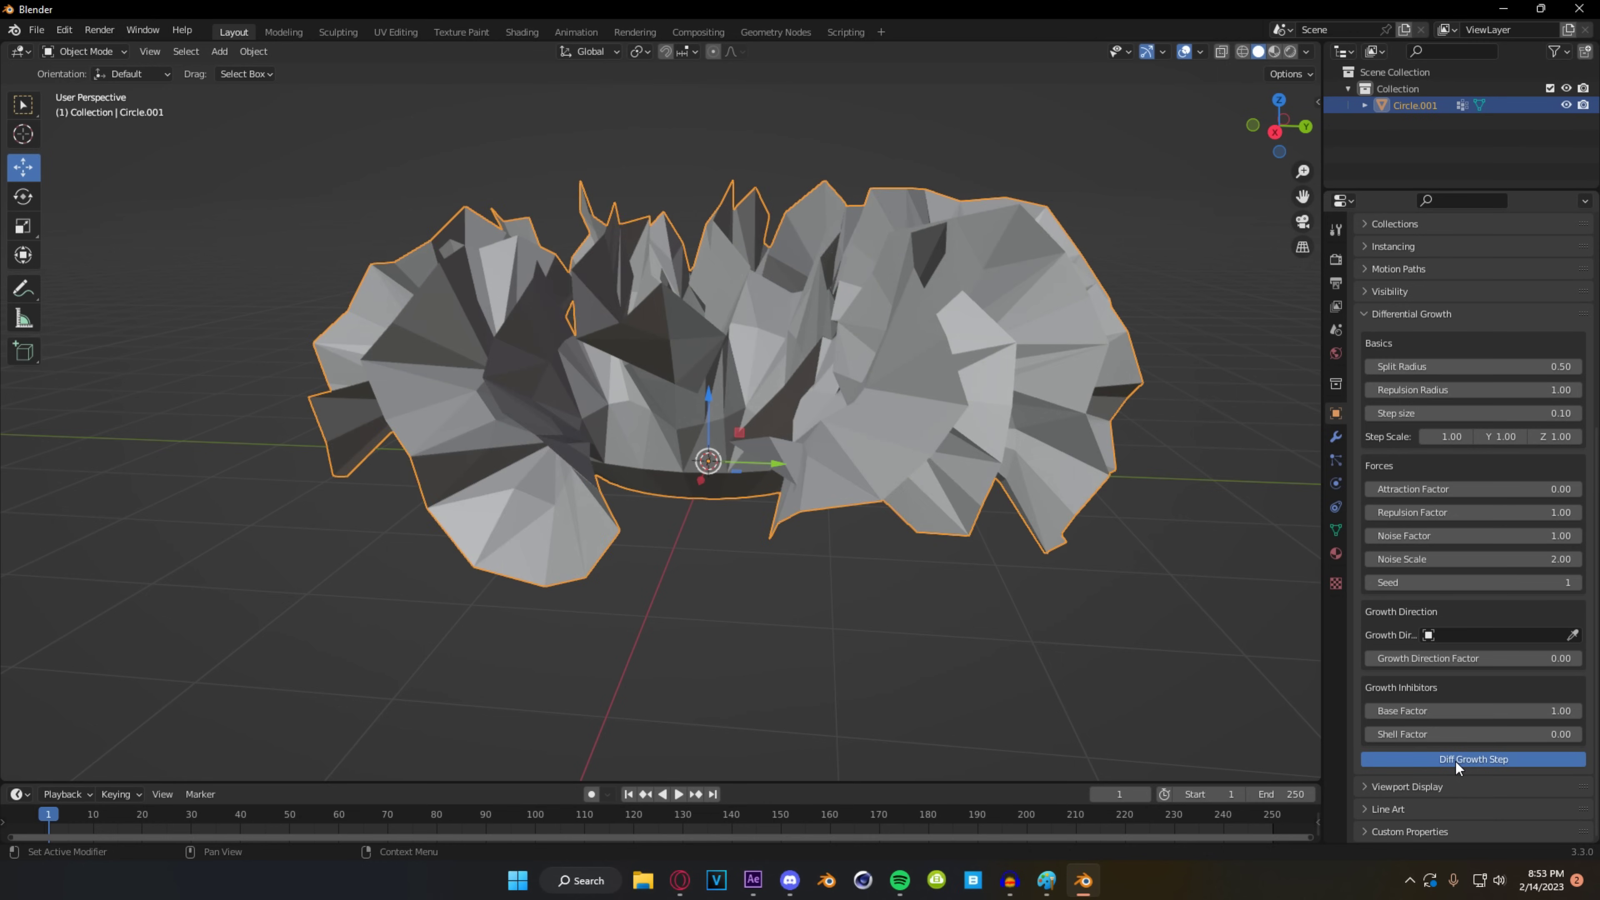
{"action": "left_click", "coordinate": [1454, 760]}
{"action": "left_click", "coordinate": [1454, 759]}
{"action": "key", "text": "ctrl+z"}
{"action": "key", "text": "ctrl+z"}
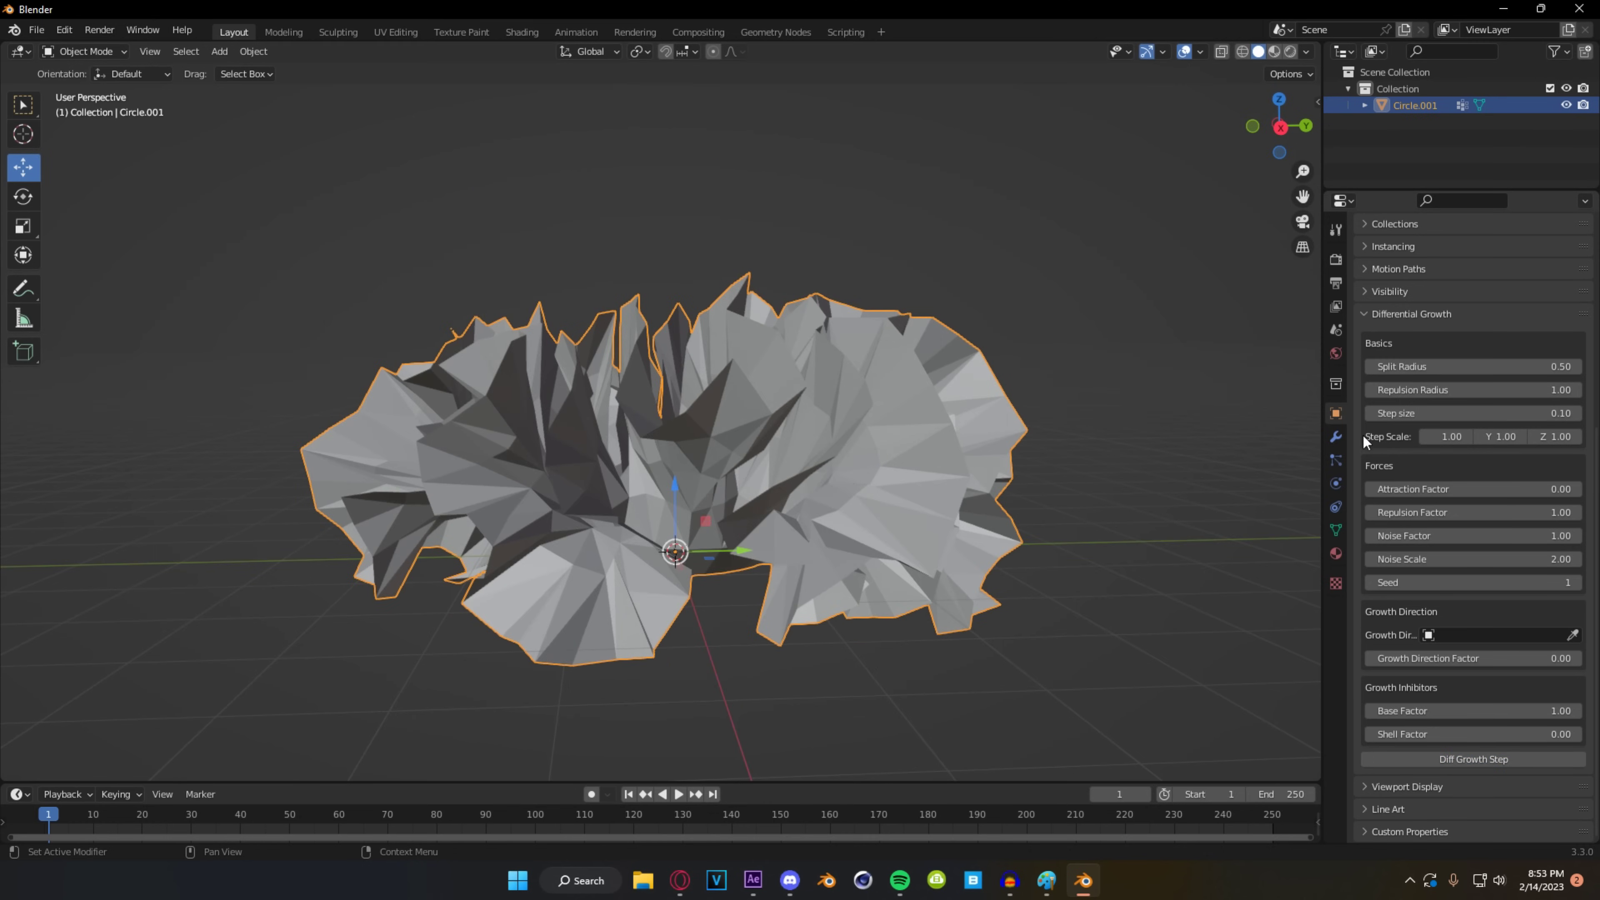
- Set the Differential Growth split radius to 0.25 and the repulsion radius to 0.50
{"action": "left_click", "coordinate": [1563, 365]}
{"action": "type", "text": ".2"}
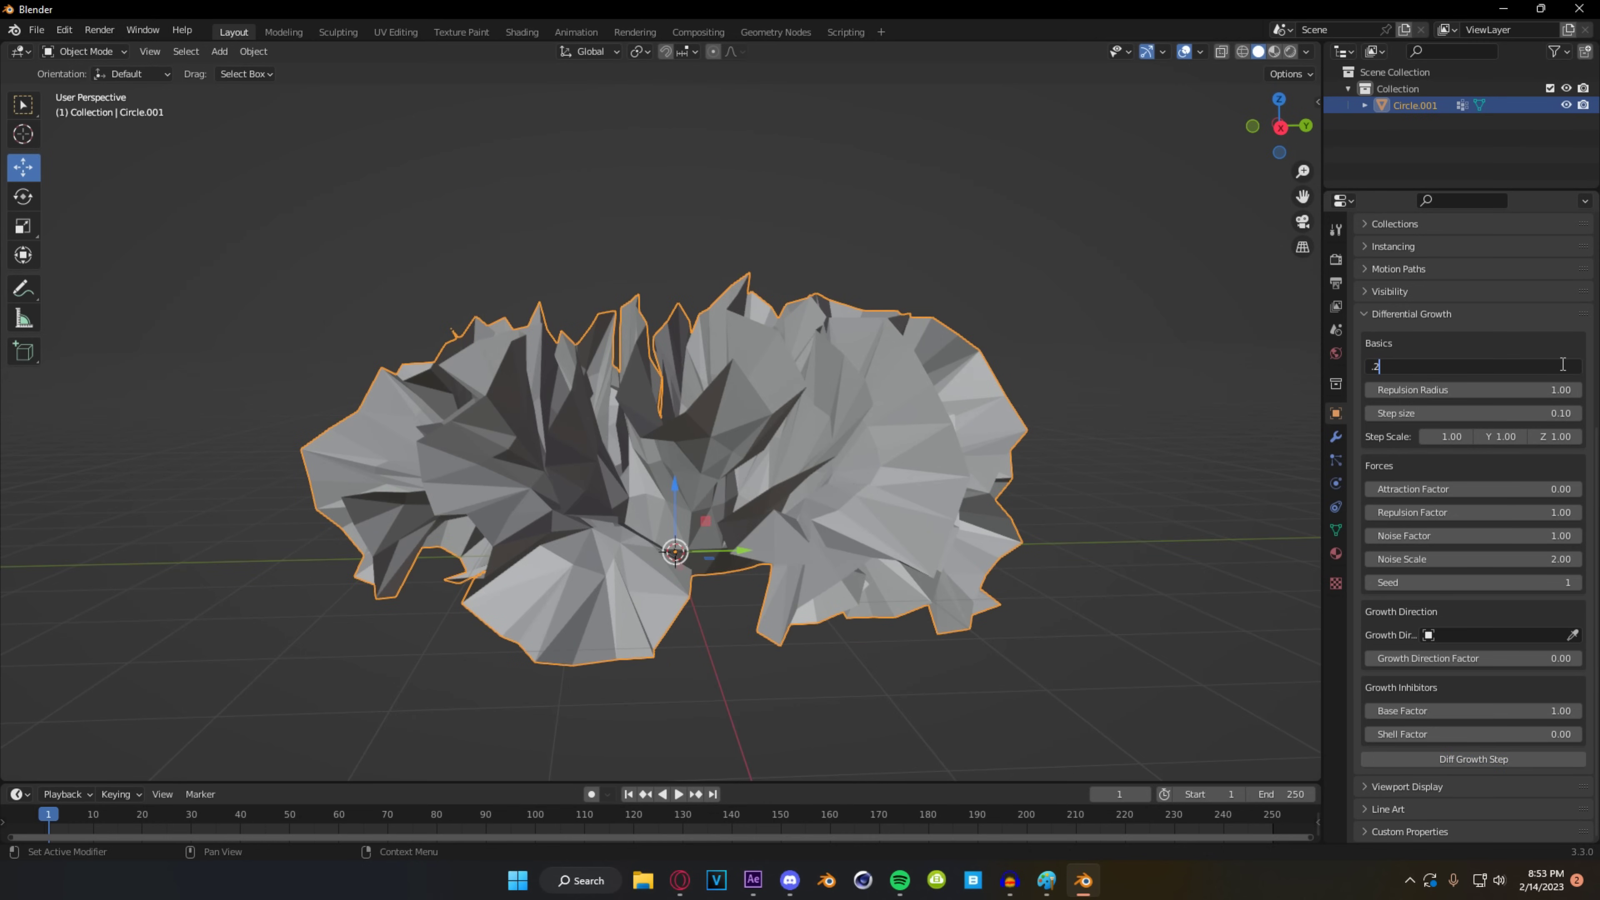
{"action": "type", "text": "5"}
{"action": "key", "text": "Return"}
{"action": "left_click", "coordinate": [1555, 390]}
{"action": "type", "text": ".25"}
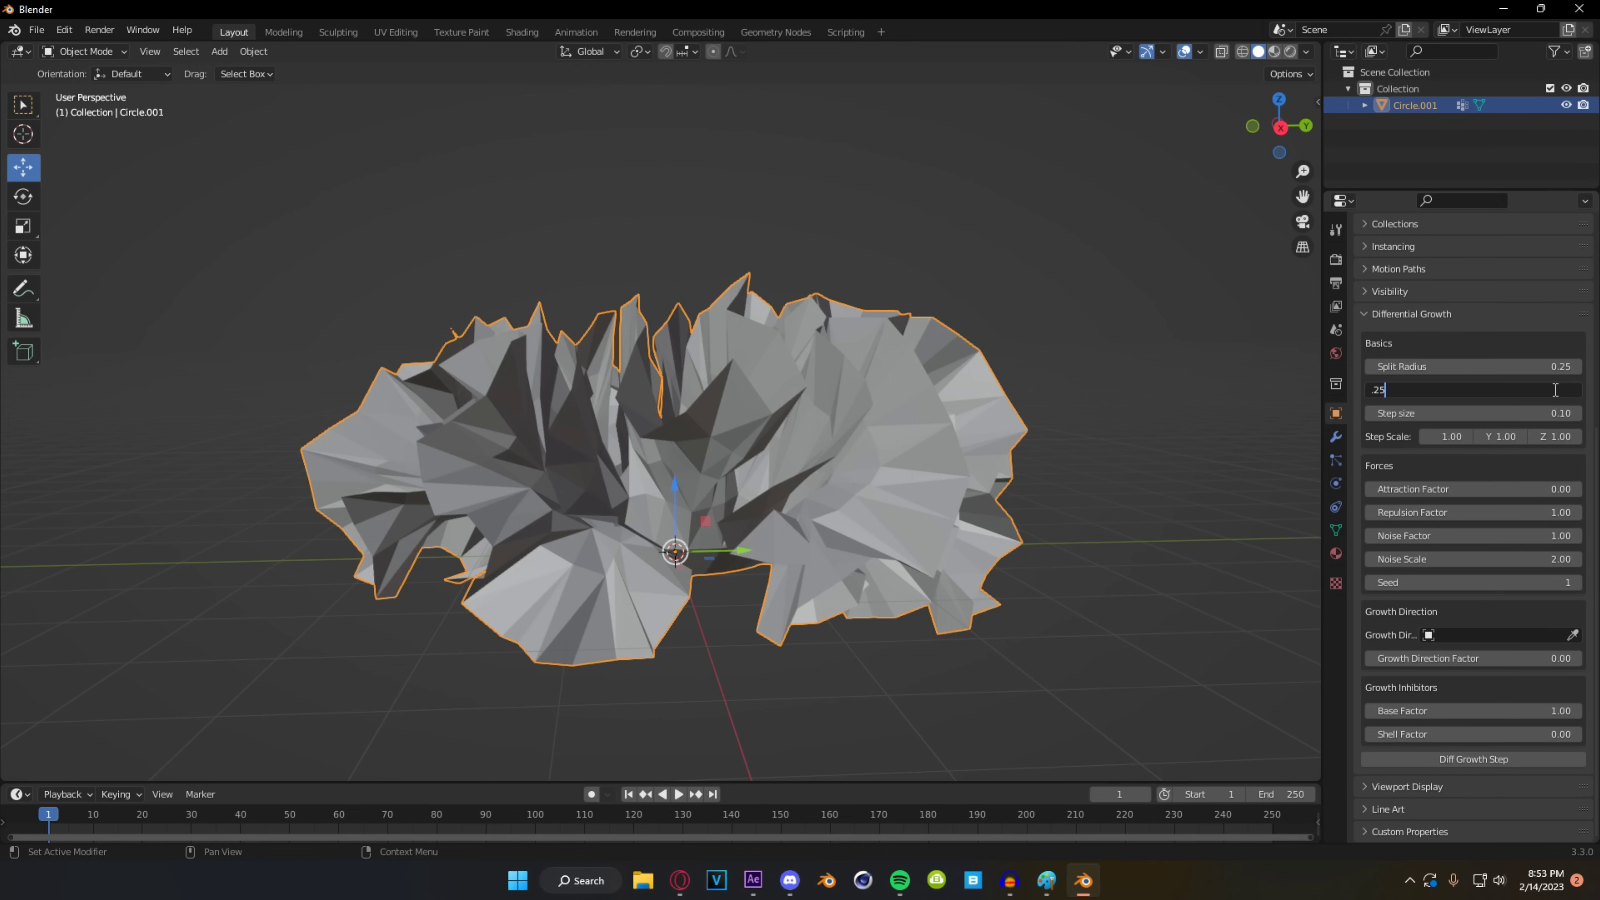
- Grow finer folds on the ruffled mesh with six more Diff Growth Steps
{"action": "left_click", "coordinate": [1460, 762]}
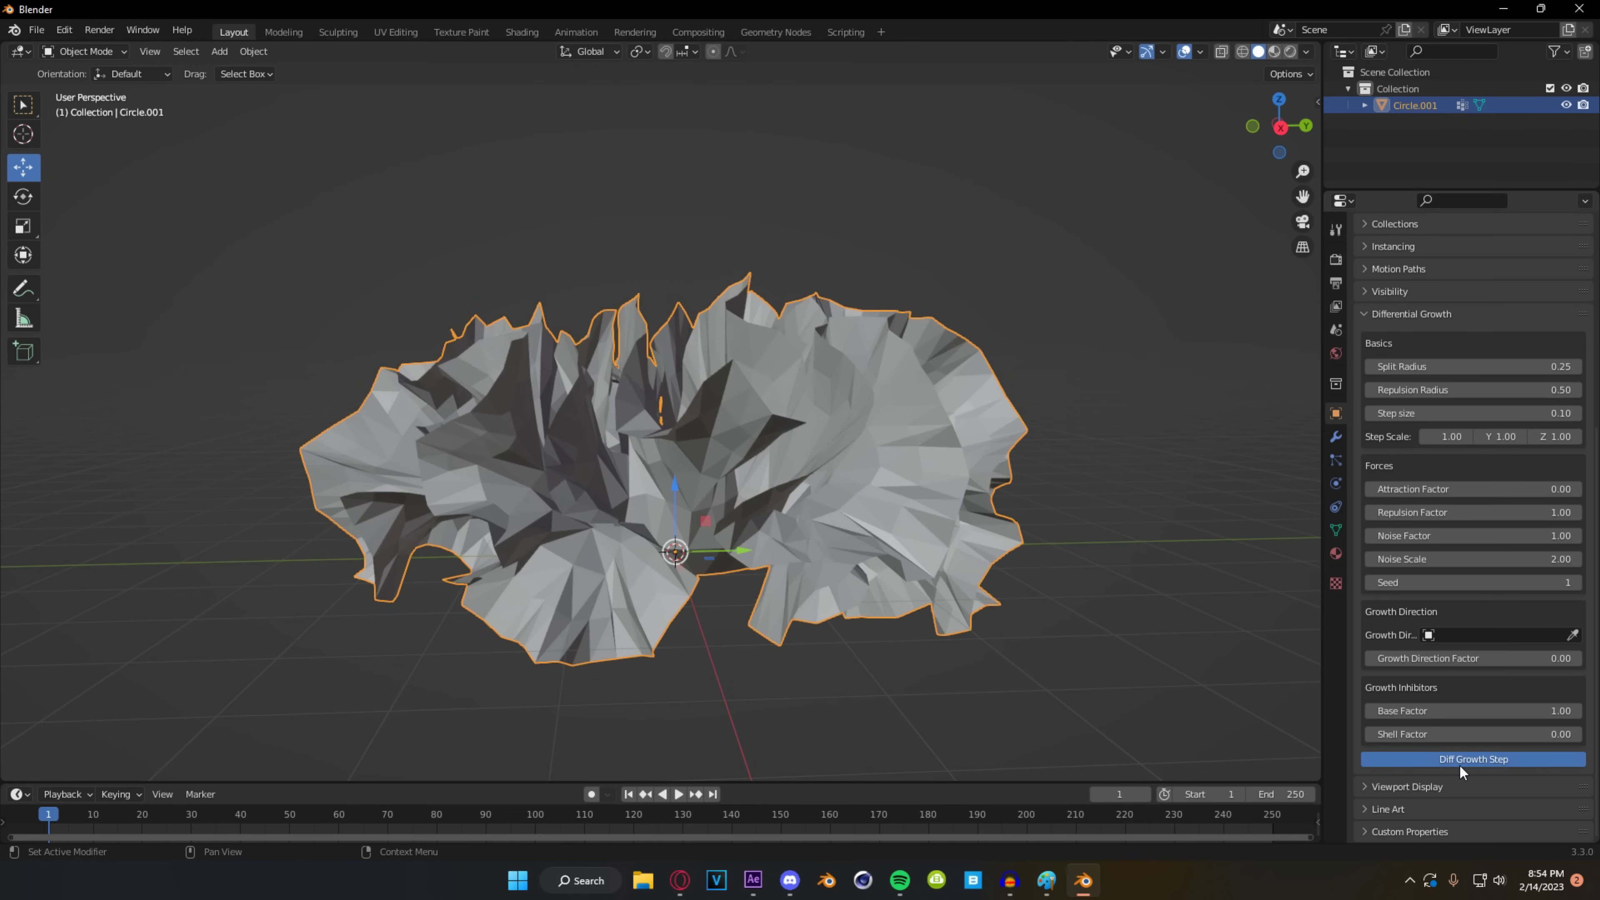
{"action": "left_click", "coordinate": [1460, 763]}
{"action": "left_click", "coordinate": [1460, 763]}
{"action": "left_click", "coordinate": [1459, 764]}
{"action": "left_click", "coordinate": [1459, 764]}
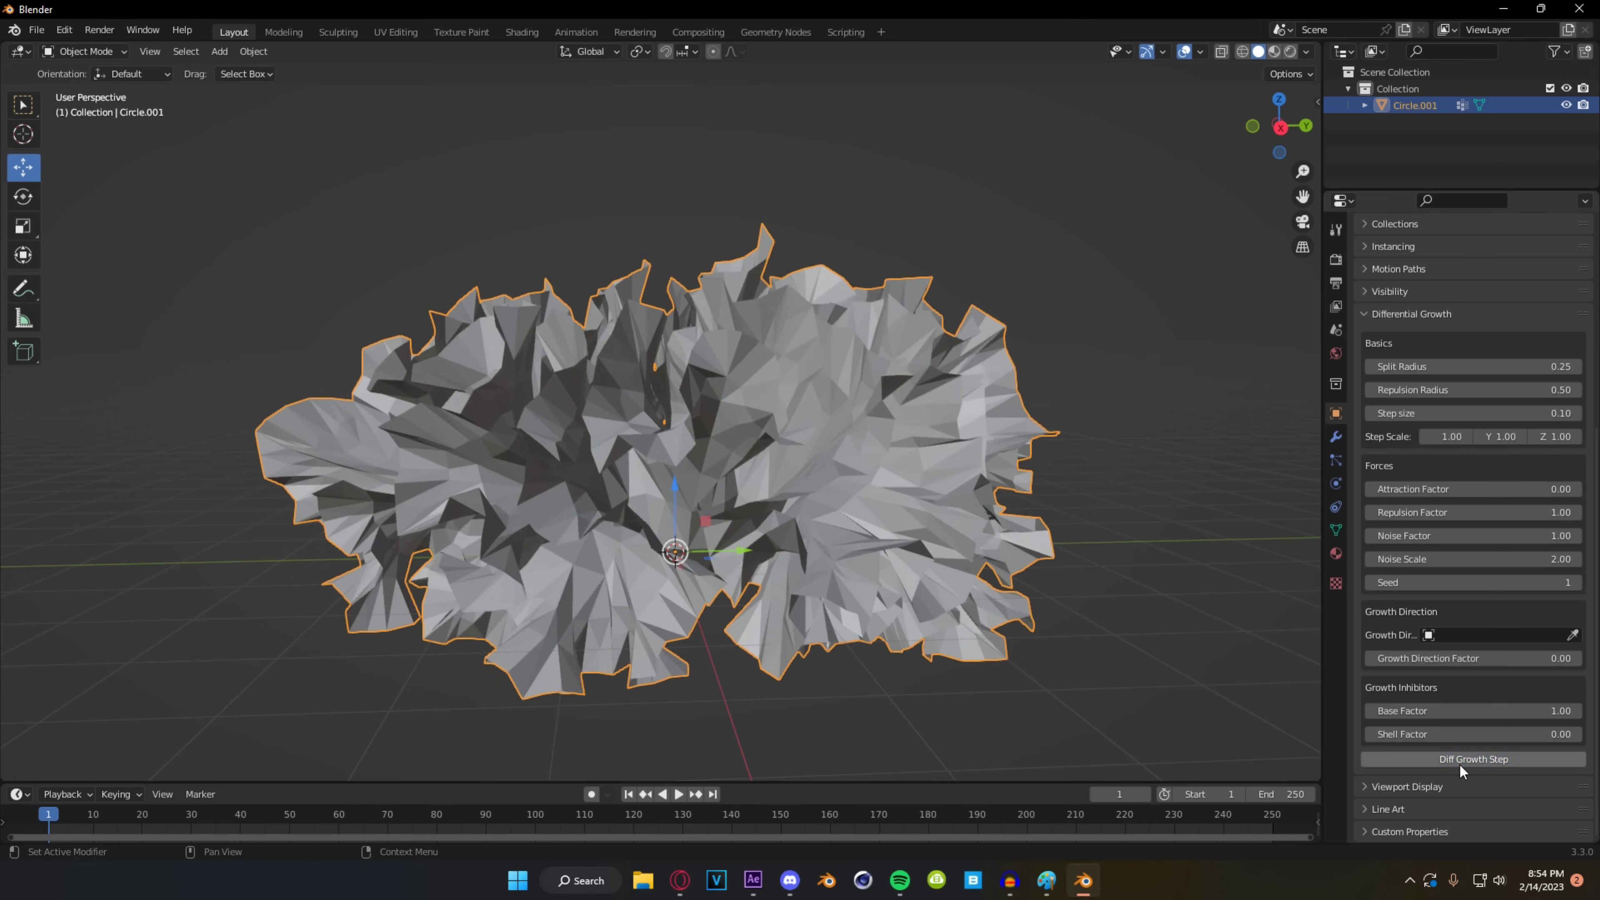
{"action": "left_click", "coordinate": [1459, 765]}
- Set the split radius and repulsion radius to 0.10 and run three Diff Growth Steps on the mesh
{"action": "middle_click_drag", "start_coordinate": [910, 484], "coordinate": [865, 460]}
{"action": "scroll", "coordinate": [865, 460], "scroll_direction": "up", "scroll_amount": 6}
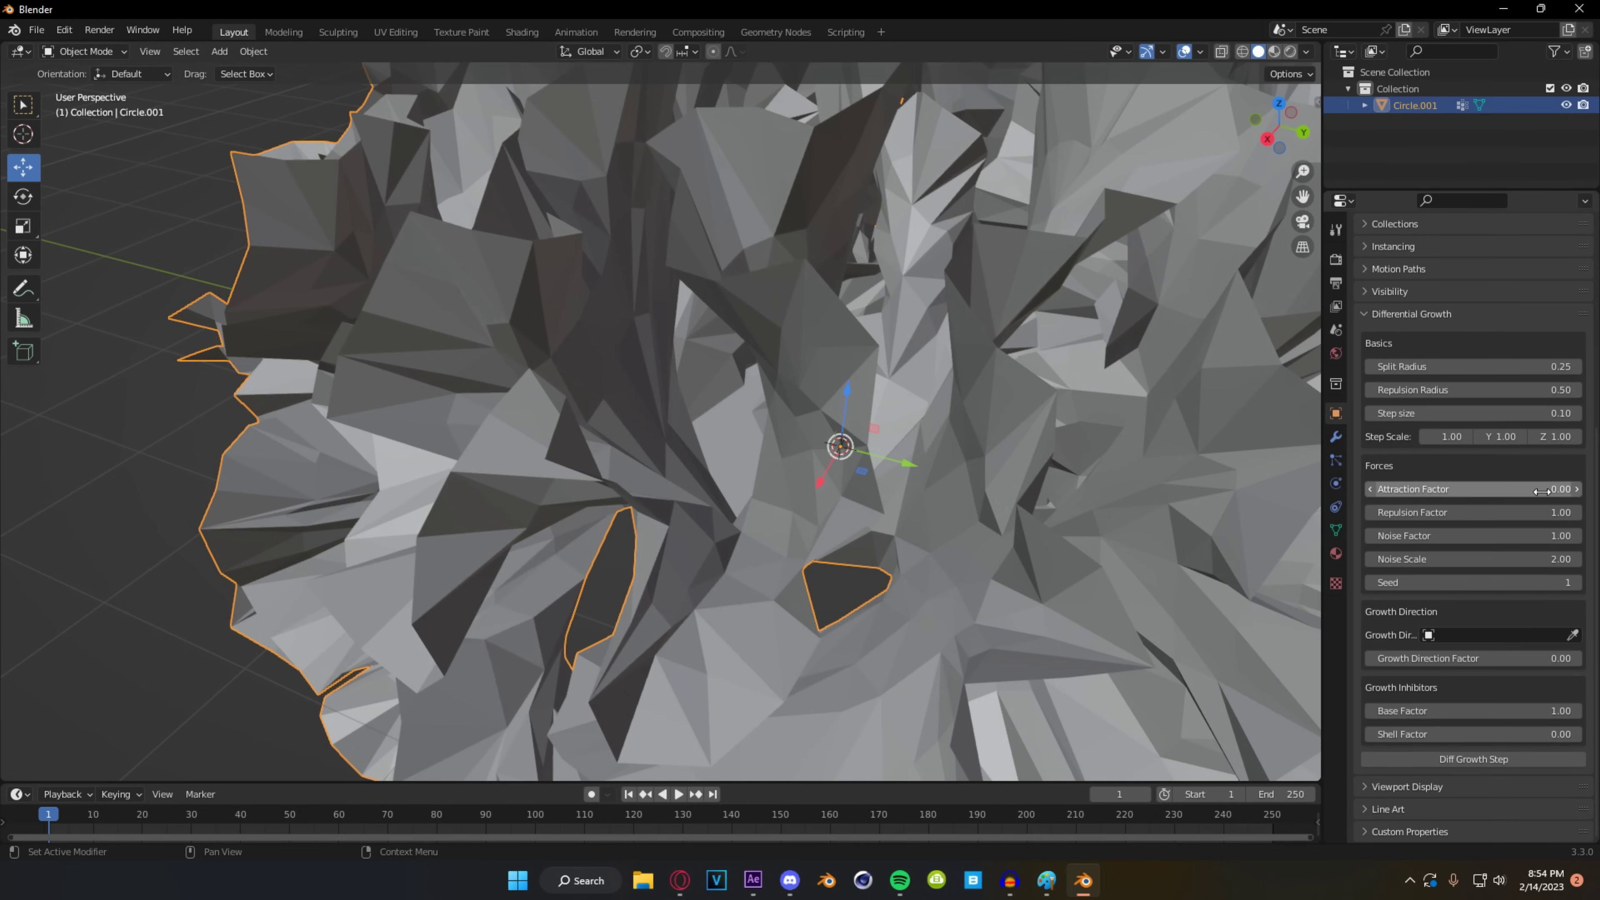
{"action": "scroll", "coordinate": [818, 378], "scroll_direction": "down", "scroll_amount": 6}
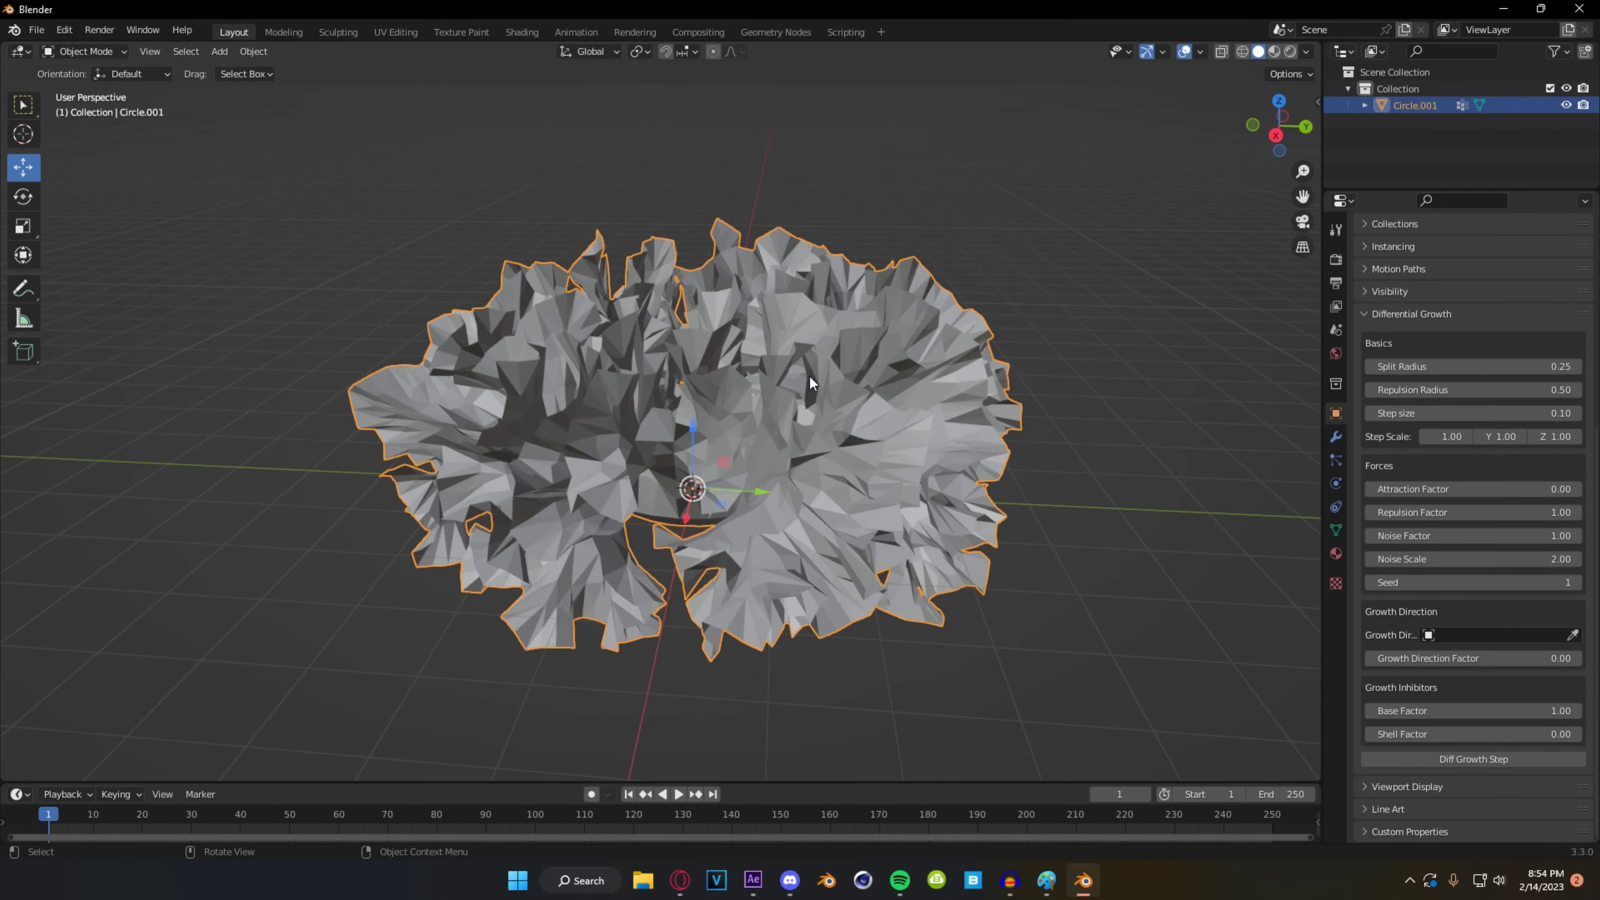
{"action": "scroll", "coordinate": [810, 386], "scroll_direction": "up", "scroll_amount": 5}
{"action": "scroll", "coordinate": [907, 440], "scroll_direction": "down", "scroll_amount": 4}
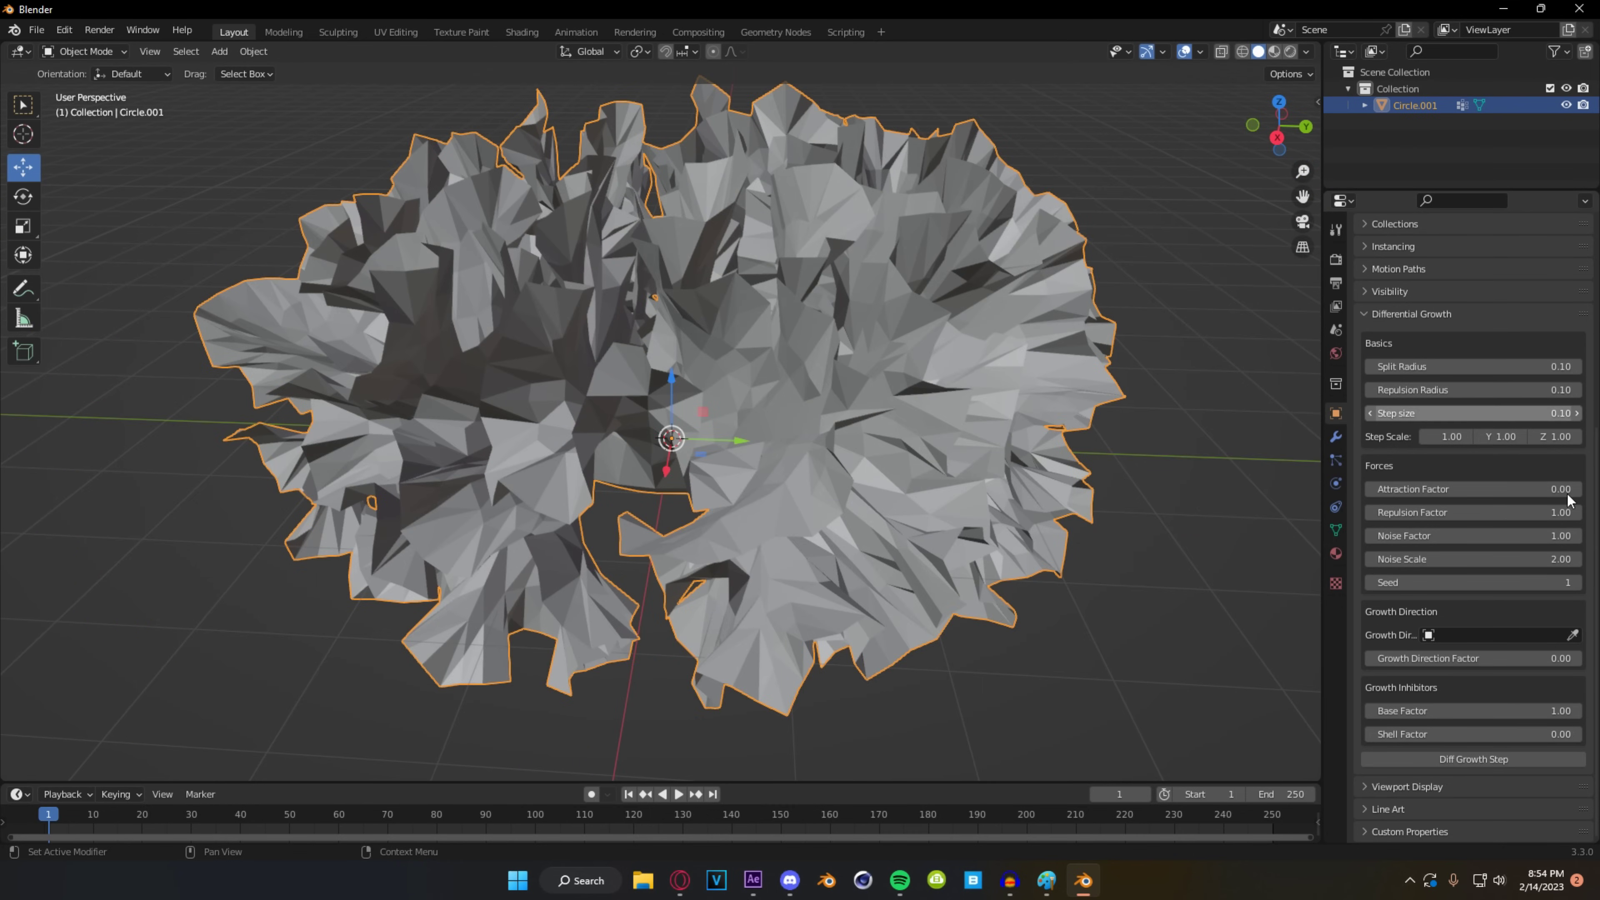
{"action": "left_click", "coordinate": [1456, 758]}
{"action": "left_click", "coordinate": [1456, 758]}
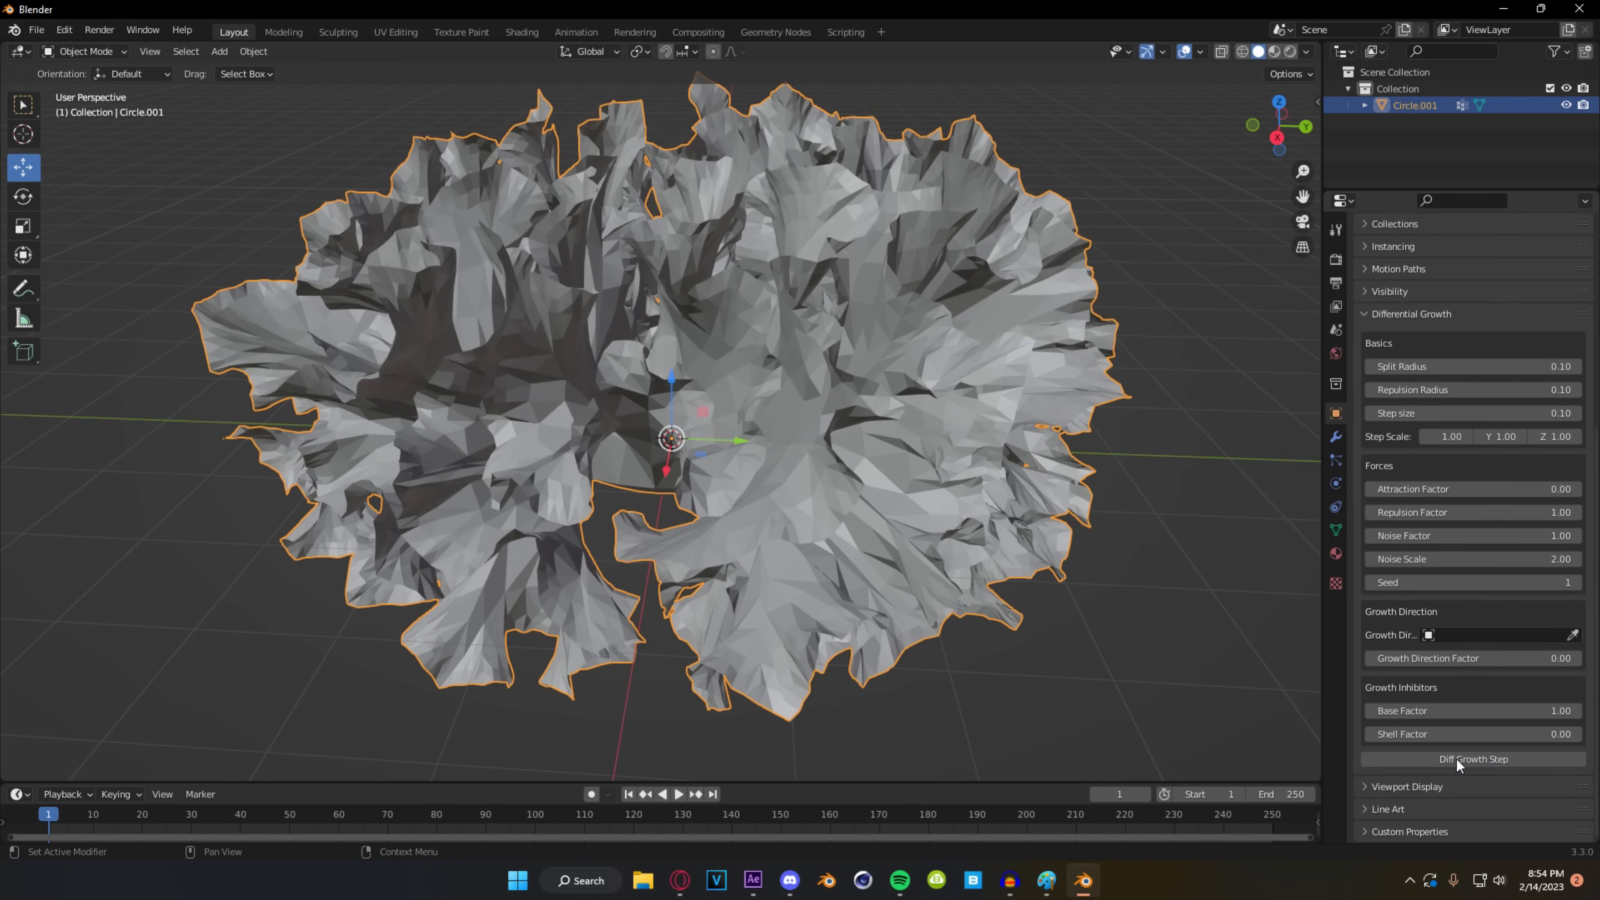
{"action": "left_click", "coordinate": [1456, 758]}
- Apply Shade Smooth to the grown mesh
{"action": "middle_click_drag", "start_coordinate": [845, 501], "coordinate": [745, 401]}
{"action": "right_click", "coordinate": [801, 371]}
{"action": "left_click", "coordinate": [801, 371]}
{"action": "middle_click_drag", "start_coordinate": [875, 355], "coordinate": [677, 384]}
- Add a Solidify modifier to the grown mesh and set its thickness to -0.06 m
{"action": "left_click", "coordinate": [1335, 437]}
{"action": "left_click", "coordinate": [1401, 256]}
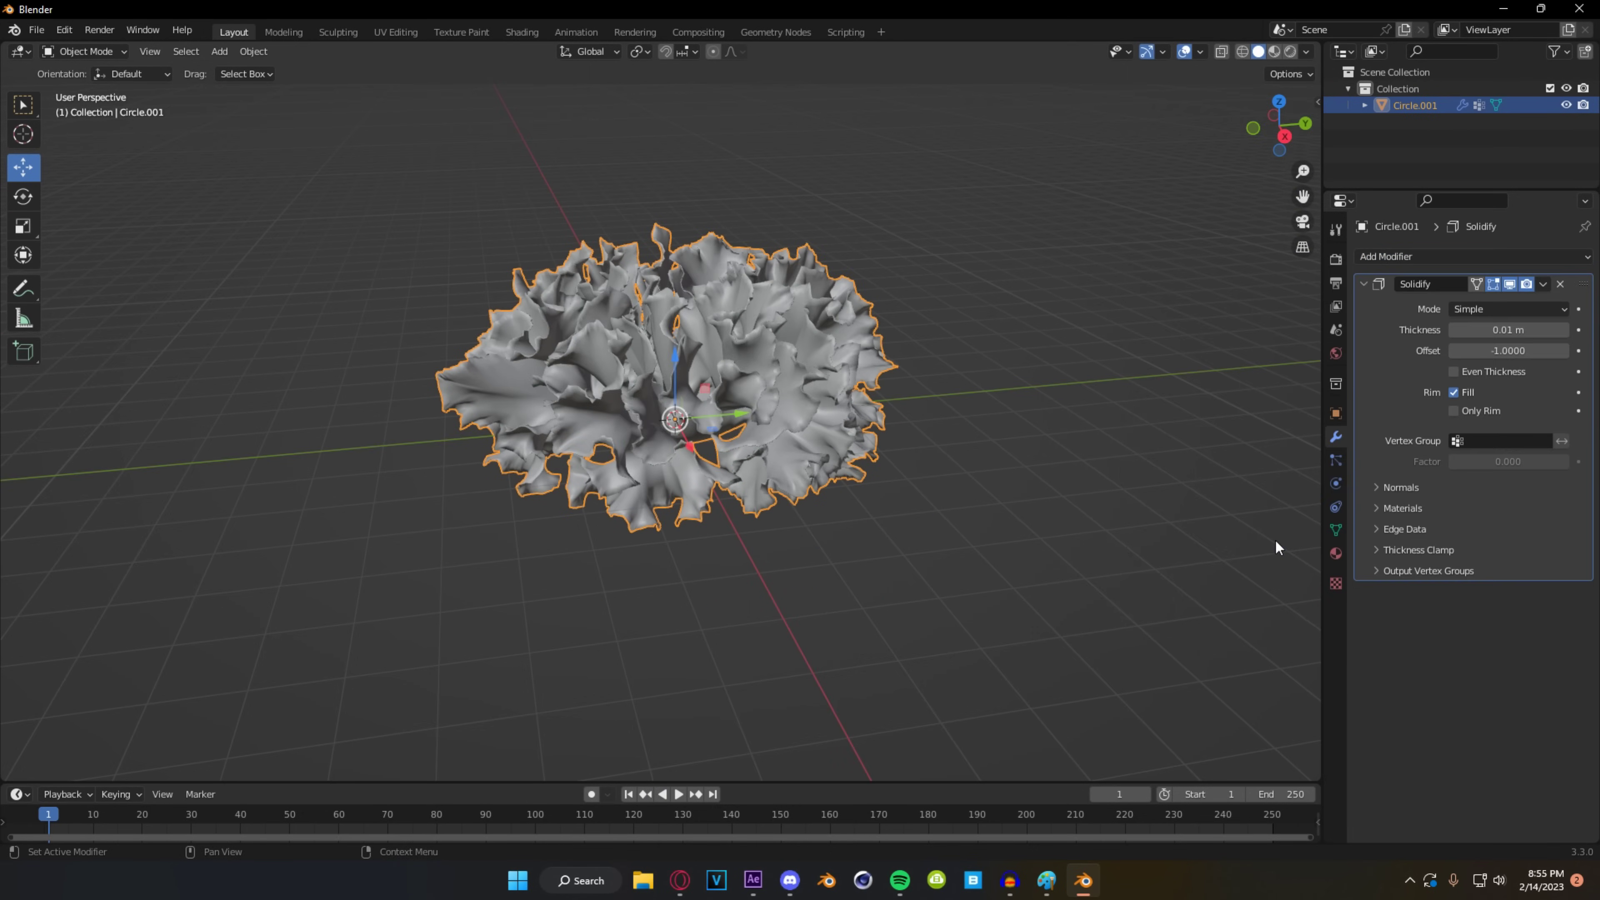
{"action": "scroll", "coordinate": [923, 369], "scroll_direction": "up", "scroll_amount": 5}
{"action": "middle_click_drag", "start_coordinate": [784, 436], "coordinate": [875, 567], "text": "shift"}
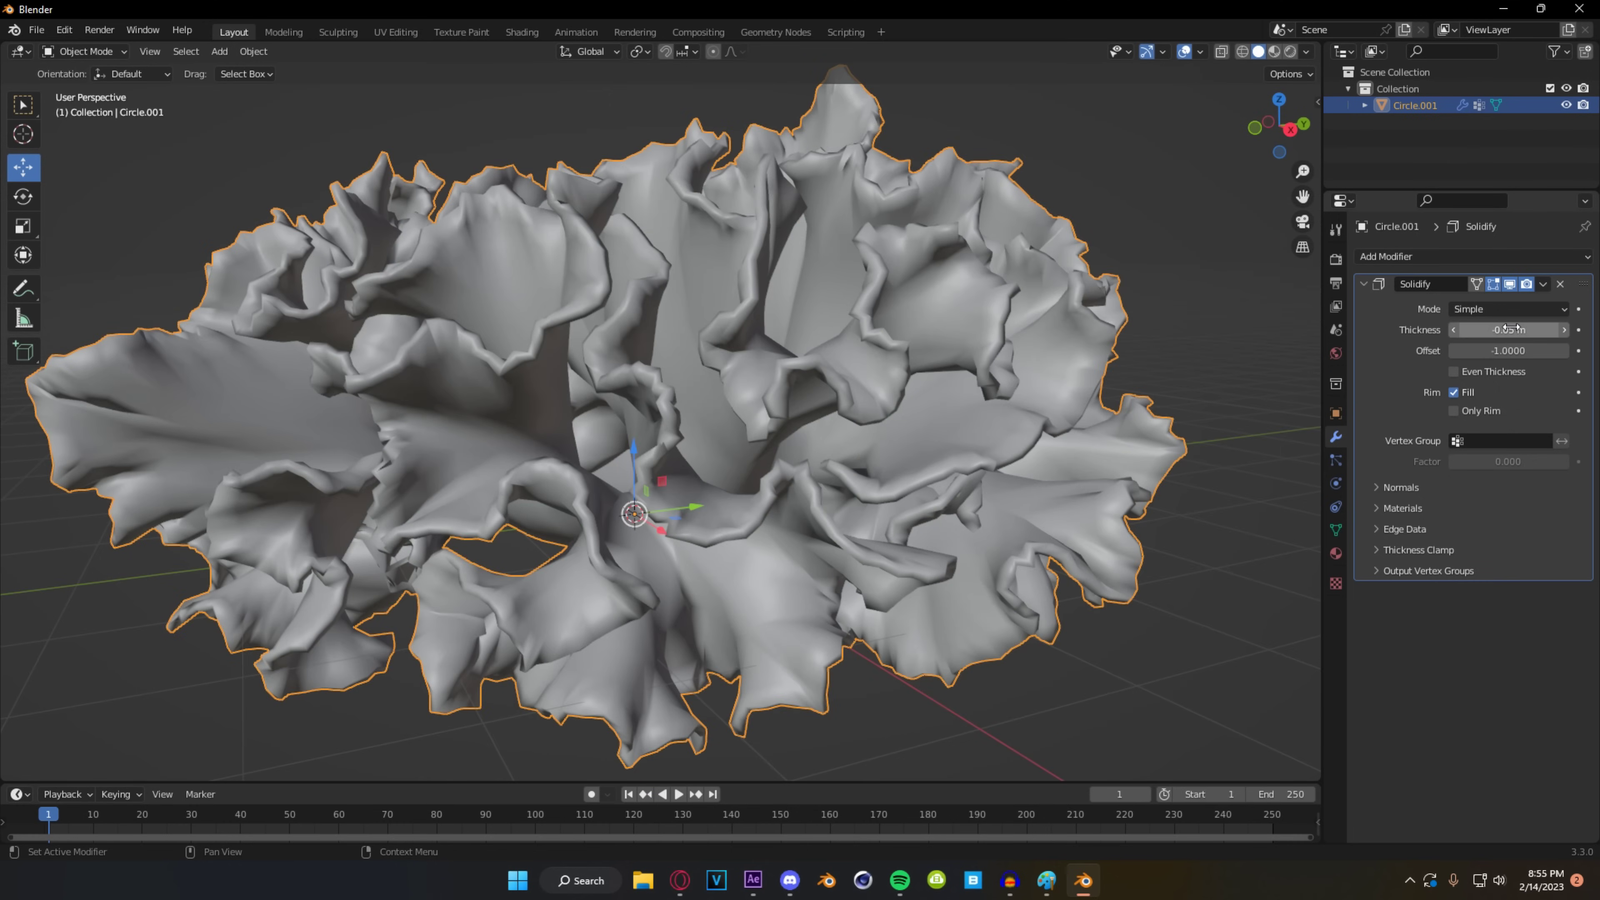
{"action": "mouse_move", "coordinate": [1508, 330]}
{"action": "left_mouse_down"}
{"action": "mouse_move", "coordinate": [1468, 330]}
{"action": "mouse_move", "coordinate": [1511, 332]}
{"action": "left_mouse_up"}
- Examine the thickened edges and folds of the grown mesh up close and from farther away
{"action": "middle_click_drag", "start_coordinate": [855, 326], "coordinate": [802, 347]}
{"action": "scroll", "coordinate": [811, 375], "scroll_direction": "up", "scroll_amount": 3}
{"action": "scroll", "coordinate": [876, 353], "scroll_direction": "down", "scroll_amount": 3}
{"action": "scroll", "coordinate": [802, 347], "scroll_direction": "up", "scroll_amount": 6}
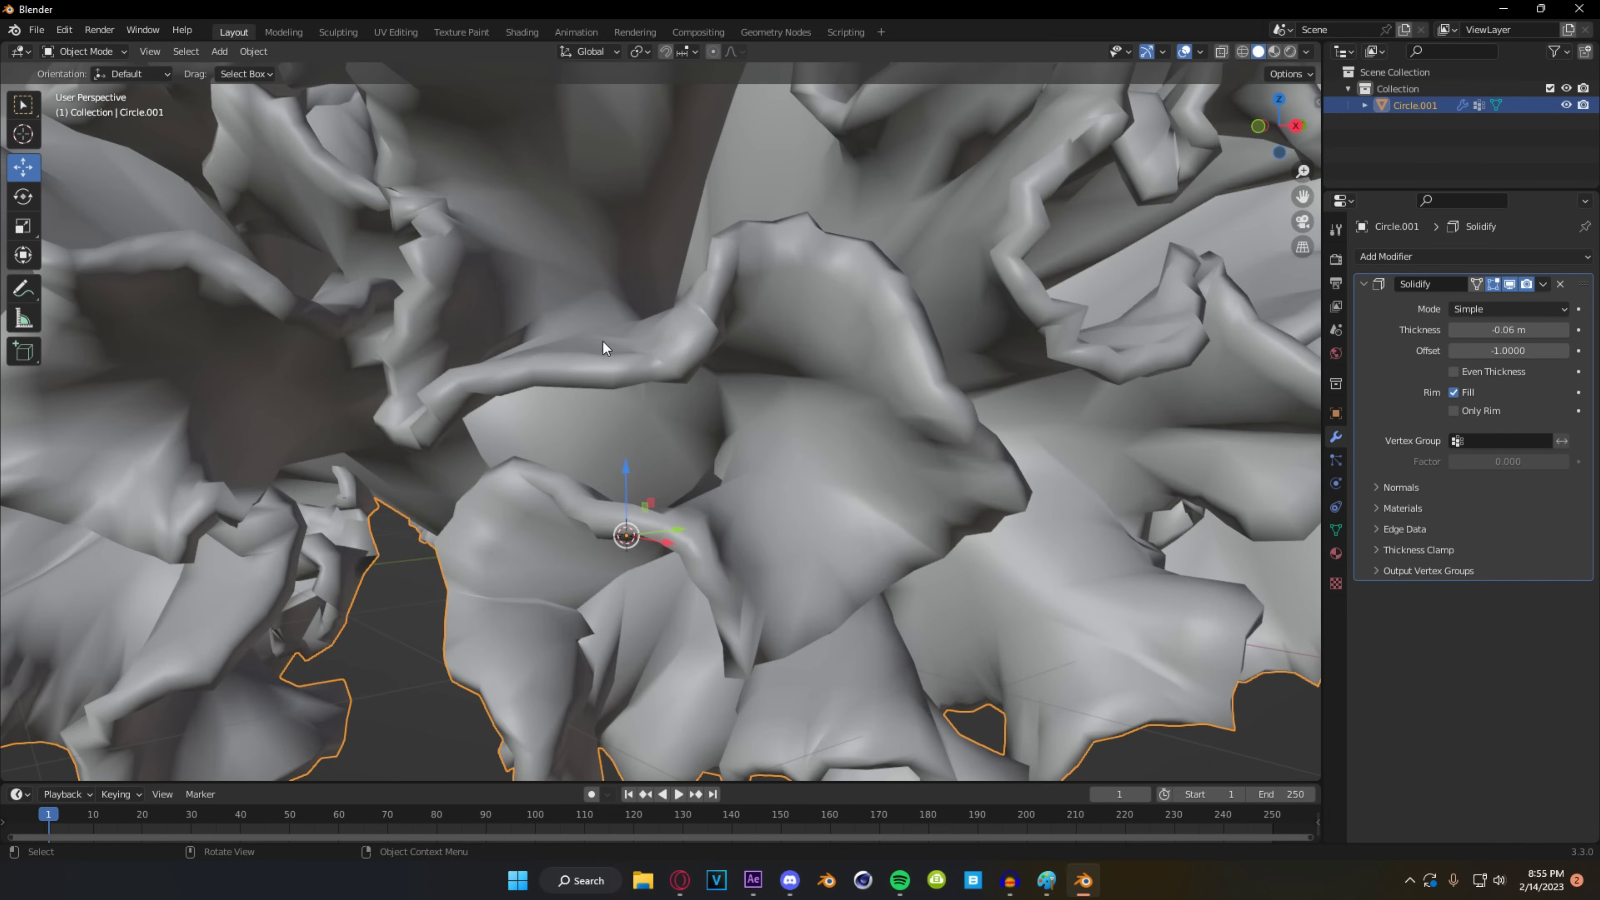
{"action": "scroll", "coordinate": [805, 317], "scroll_direction": "down", "scroll_amount": 4}
{"action": "middle_click_drag", "start_coordinate": [805, 317], "coordinate": [804, 360]}
{"action": "scroll", "coordinate": [805, 360], "scroll_direction": "down", "scroll_amount": 2}
{"action": "middle_click_drag", "start_coordinate": [960, 356], "coordinate": [852, 350], "text": "shift"}
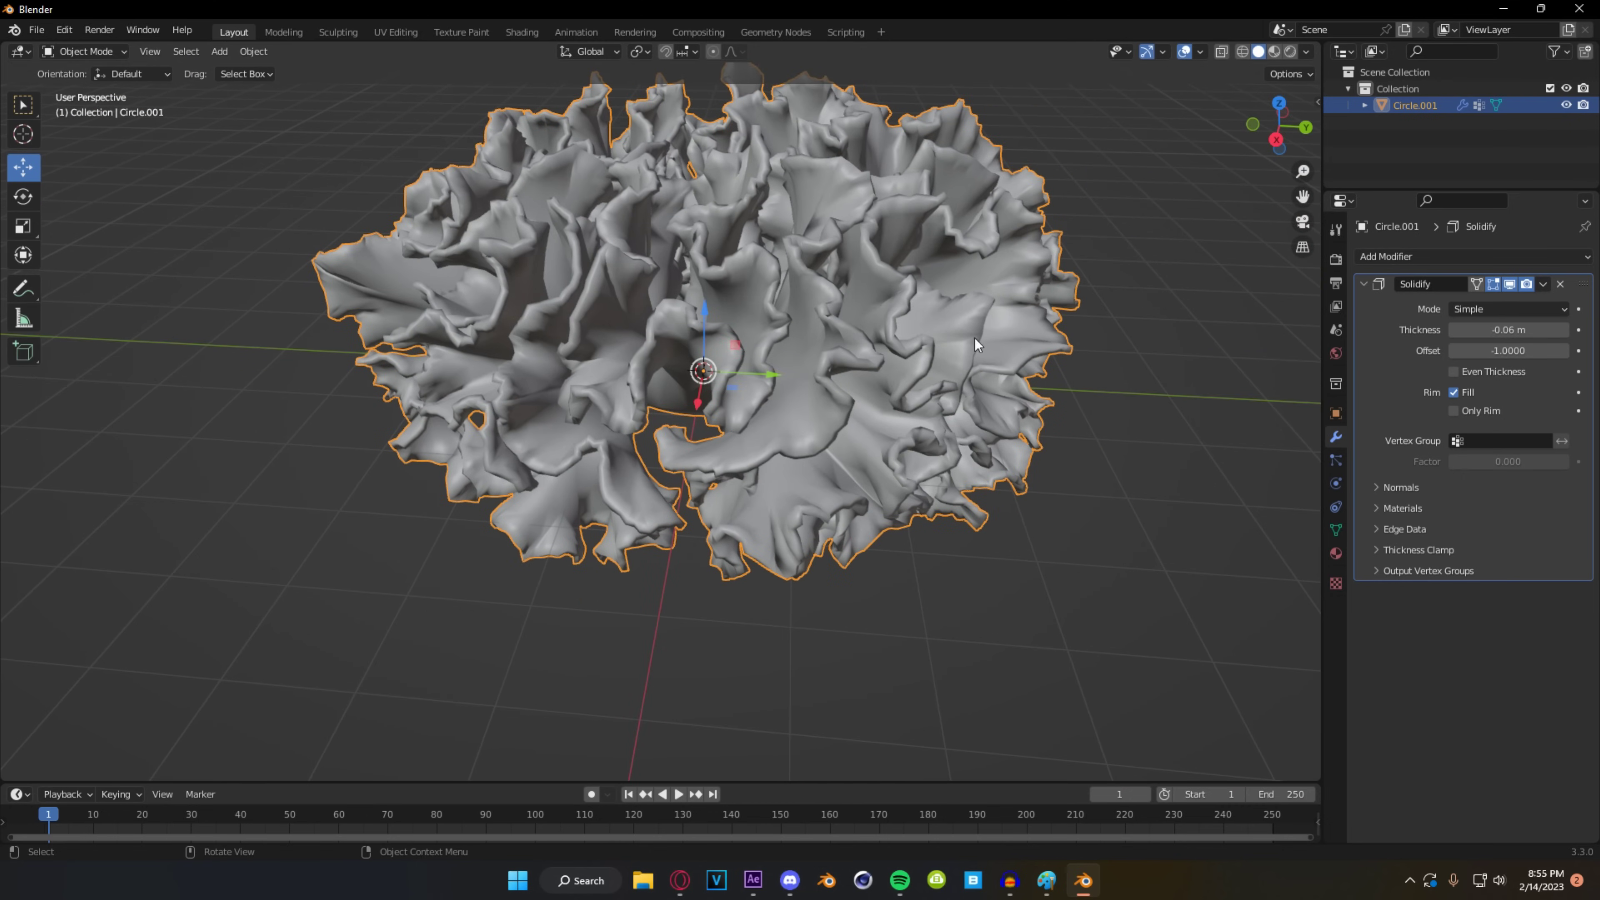
- Add a Catmull-Clark Subdivision modifier with viewport level 2 to the grown mesh and view the result
{"action": "middle_click_drag", "start_coordinate": [800, 453], "coordinate": [440, 315]}
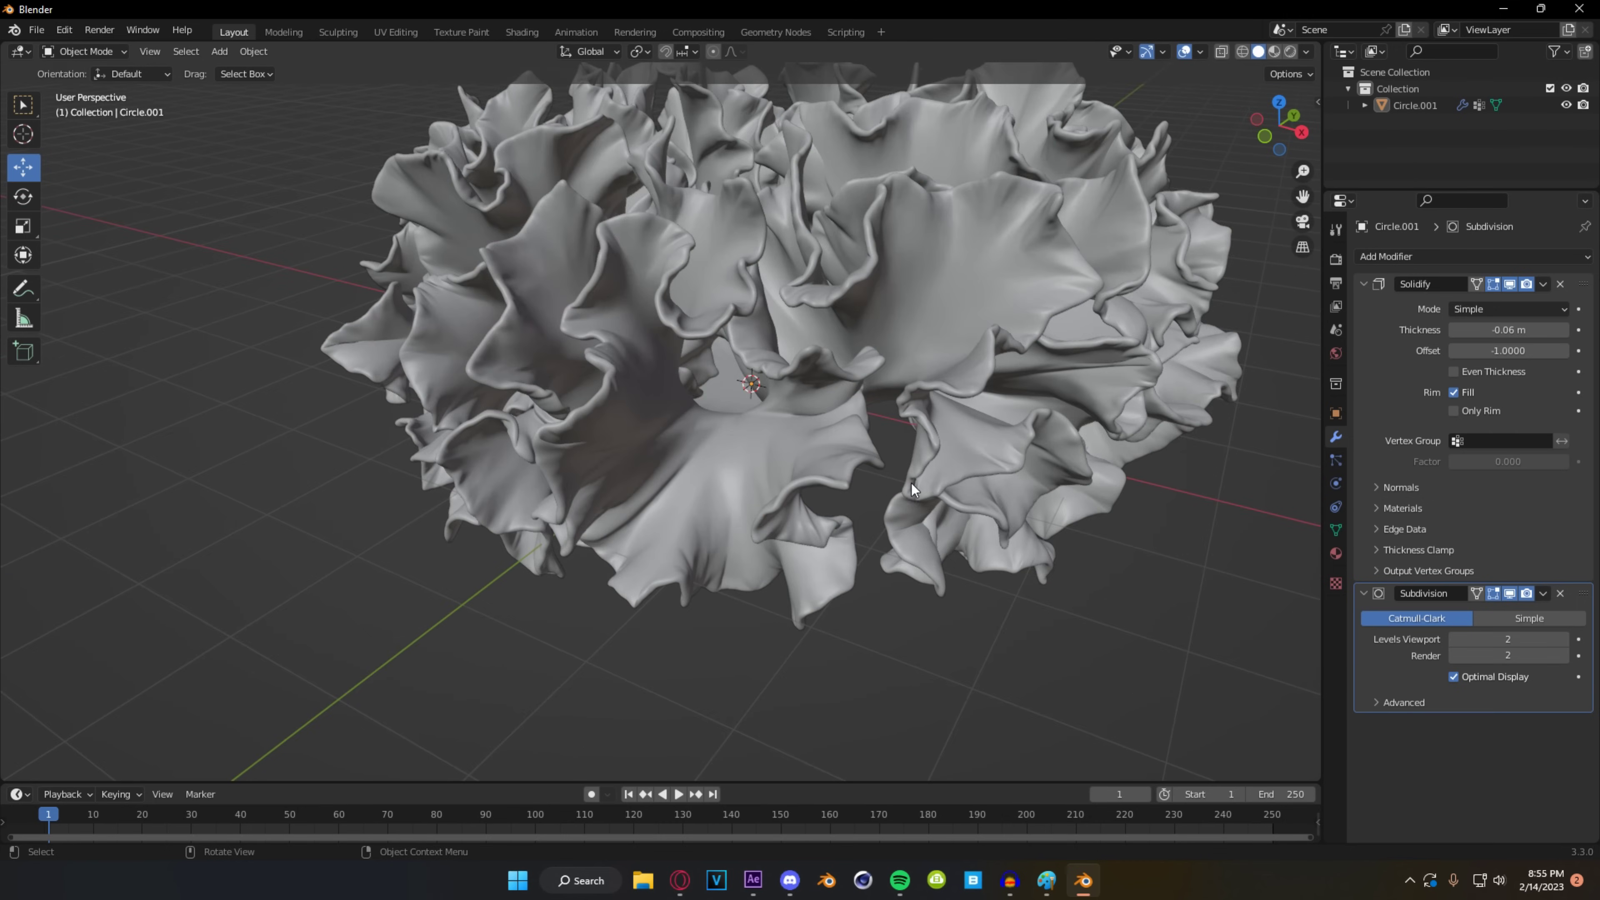
{"action": "middle_click_drag", "start_coordinate": [441, 315], "coordinate": [728, 416], "text": "shift"}
{"action": "scroll", "coordinate": [781, 433], "scroll_direction": "down", "scroll_amount": 3}
{"action": "scroll", "coordinate": [777, 448], "scroll_direction": "up", "scroll_amount": 2}
{"action": "scroll", "coordinate": [729, 416], "scroll_direction": "down", "scroll_amount": 3}
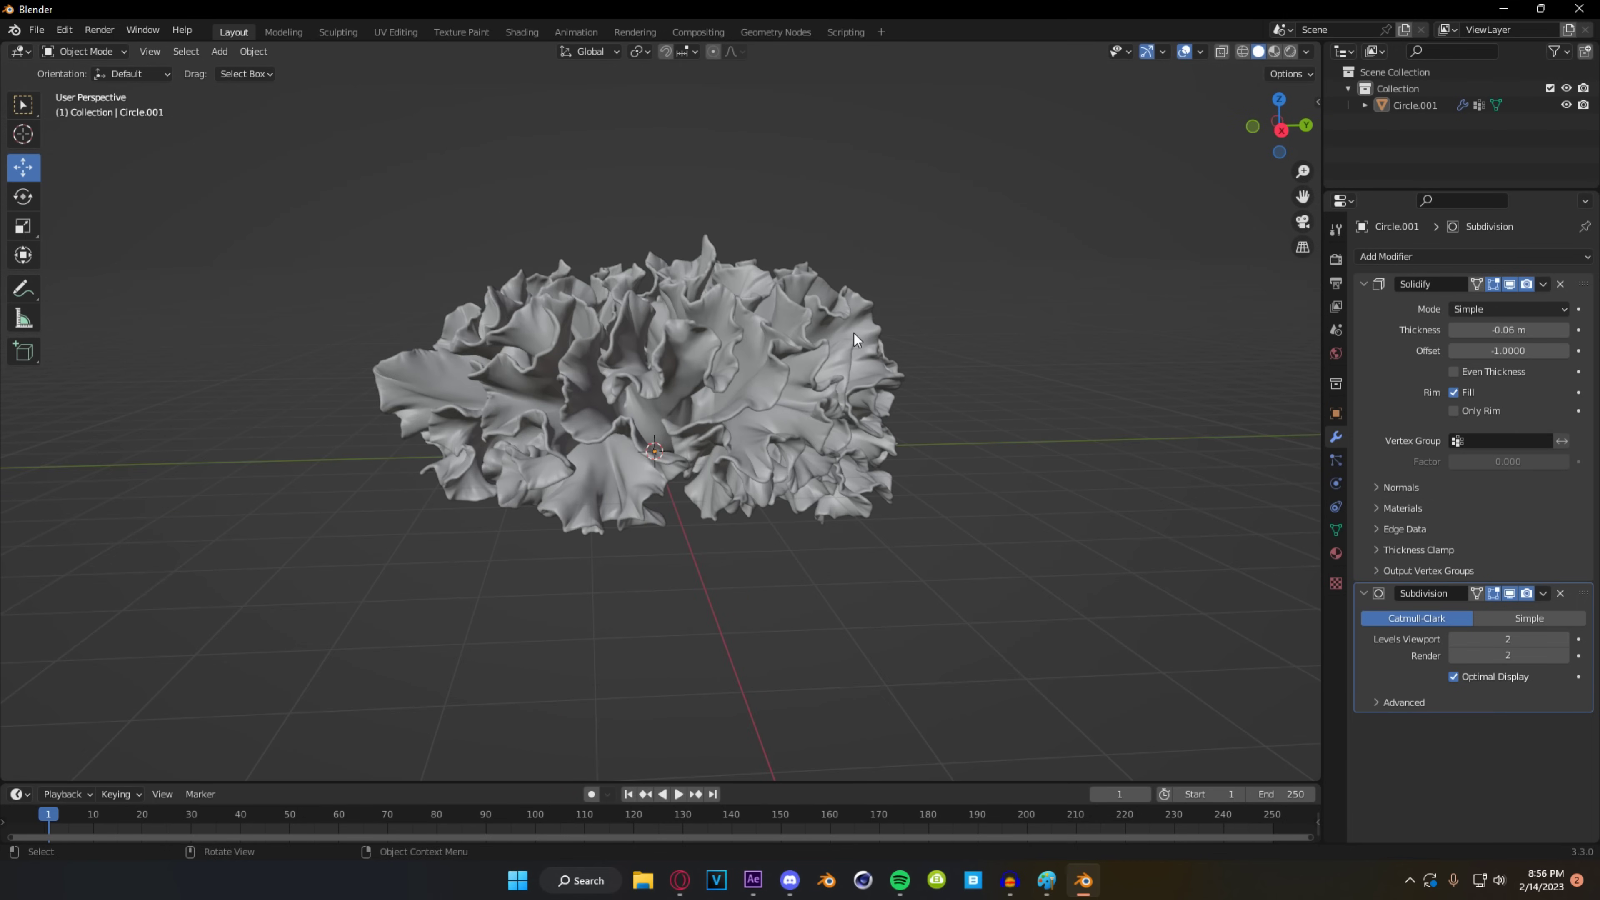
- Add a mesh plane at the base of the grown mesh
{"action": "scroll", "coordinate": [853, 333], "scroll_direction": "down", "scroll_amount": 5}
{"action": "middle_click_drag", "start_coordinate": [854, 437], "coordinate": [882, 403]}
{"action": "middle_click_drag", "start_coordinate": [787, 403], "coordinate": [891, 336], "text": "shift"}
{"action": "key", "text": "shift+a"}
{"action": "left_click", "coordinate": [855, 377]}
{"action": "scroll", "coordinate": [776, 405], "scroll_direction": "down", "scroll_amount": 2}
{"action": "middle_click_drag", "start_coordinate": [711, 391], "coordinate": [926, 393]}
- Scale the plane up into a large floor and move it along negative X so the growth sits off-centre
{"action": "key", "text": "s"}
{"action": "left_click", "coordinate": [32, 536]}
{"action": "key", "text": "s"}
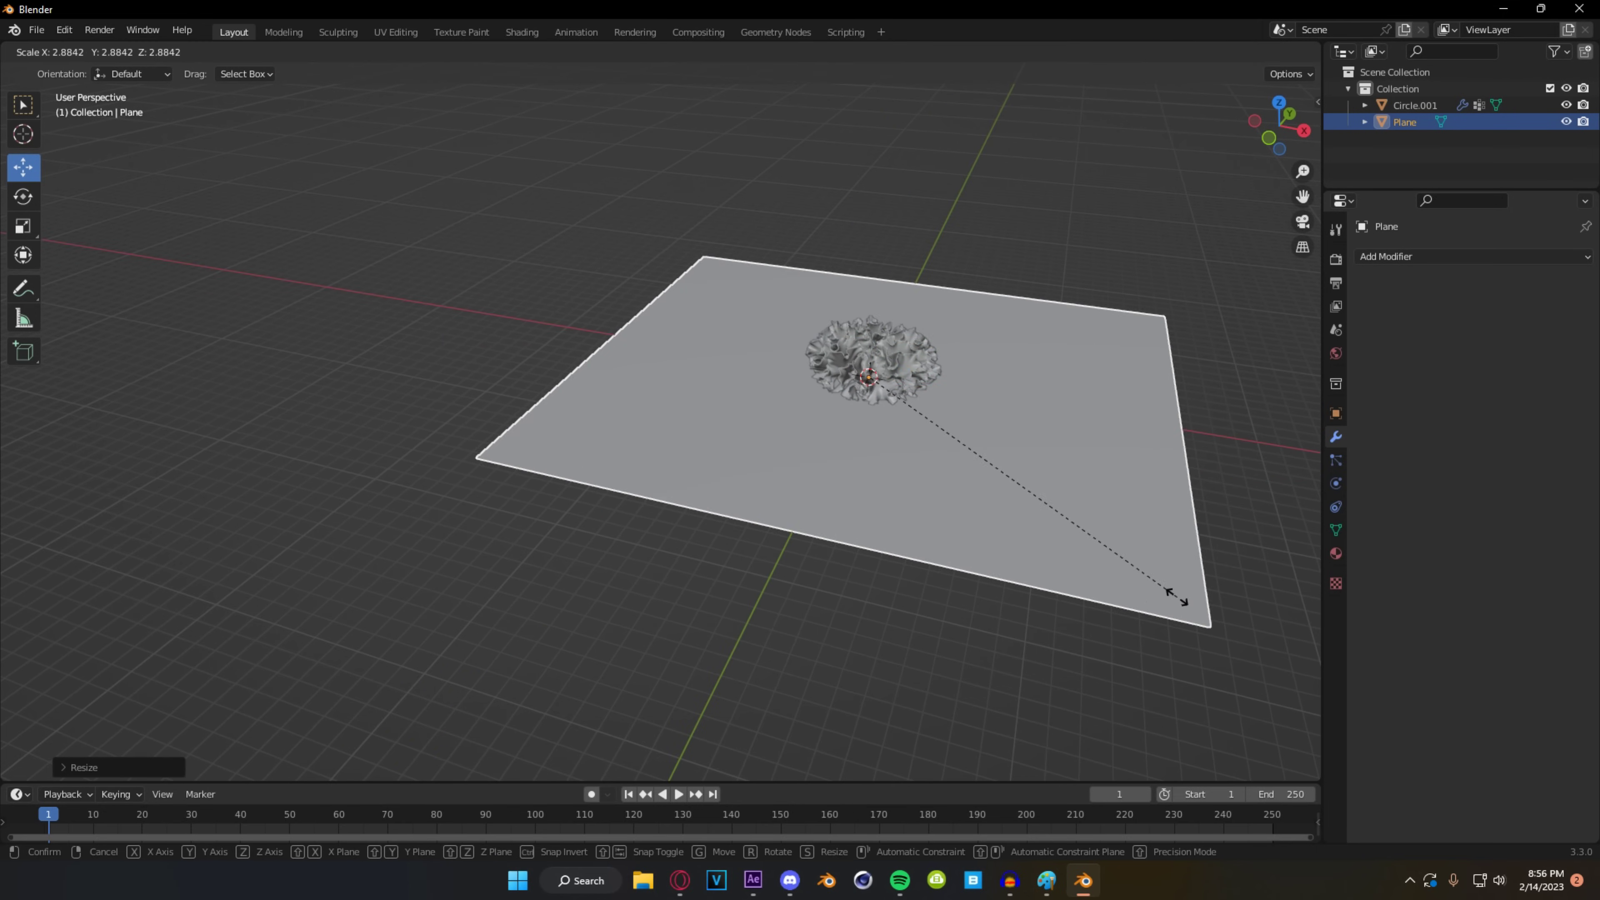
{"action": "left_click", "coordinate": [1126, 560]}
{"action": "left_click_drag", "start_coordinate": [940, 388], "coordinate": [798, 387]}
{"action": "middle_click_drag", "start_coordinate": [763, 440], "coordinate": [837, 455], "text": "shift"}
- Add a loop cut across the plane near its middle in Edit Mode
{"action": "key", "text": "Tab"}
{"action": "left_click", "coordinate": [887, 337]}
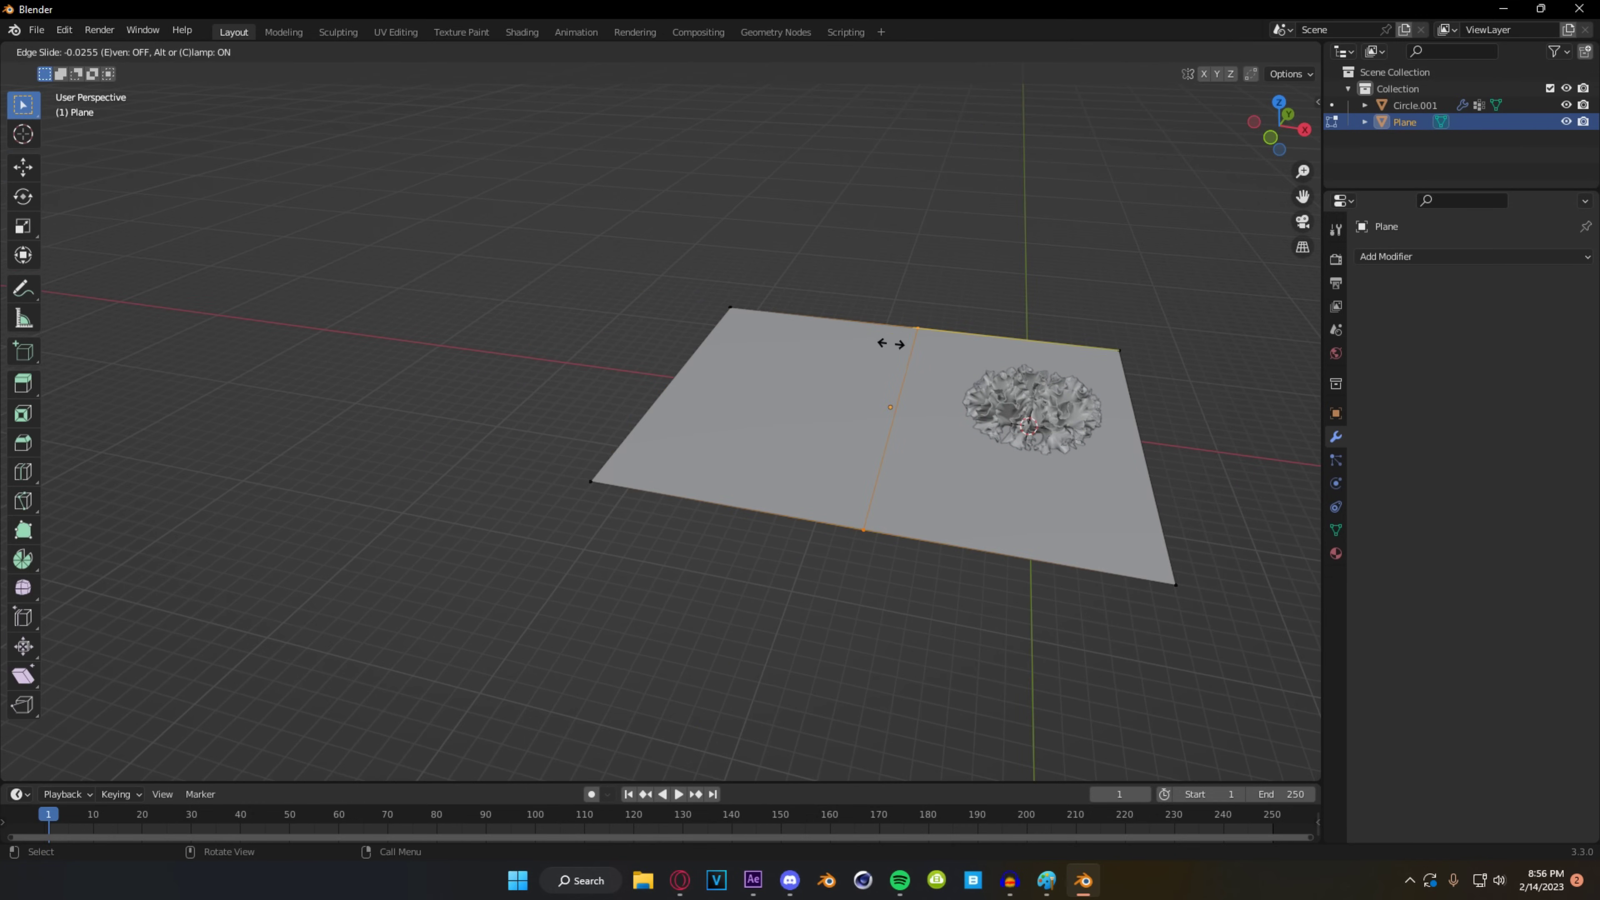
{"action": "left_click", "coordinate": [852, 335]}
- Raise the plane's end edge farthest from the growth along Z to form a slanted backdrop
{"action": "left_click", "coordinate": [687, 366]}
{"action": "middle_click_drag", "start_coordinate": [686, 366], "coordinate": [734, 338]}
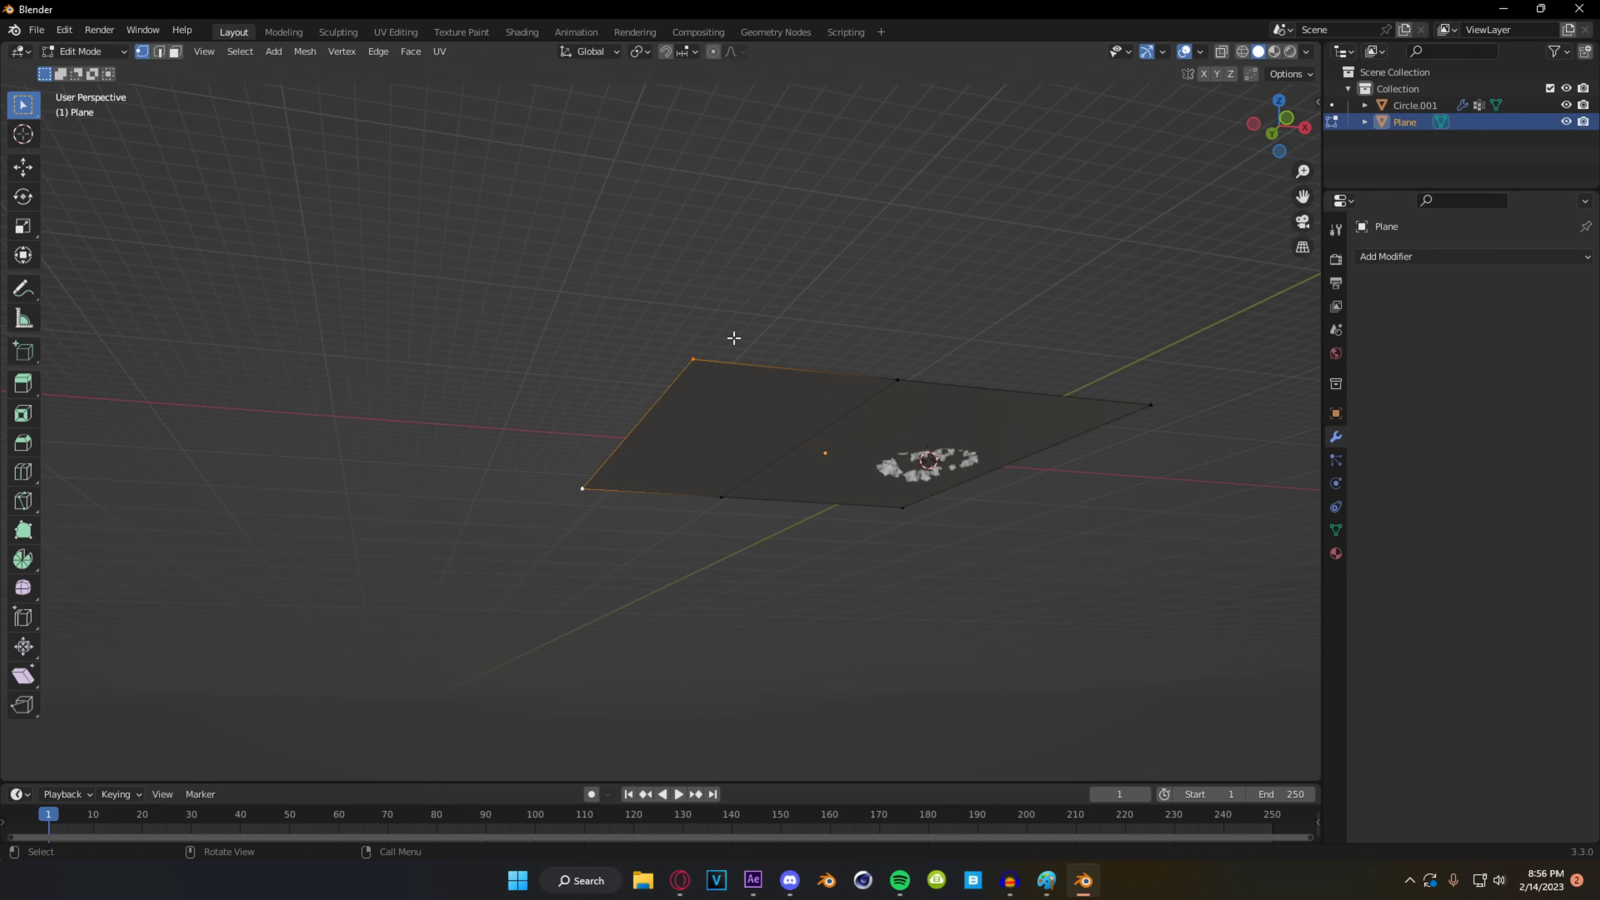
{"action": "left_click", "coordinate": [23, 167]}
{"action": "middle_click_drag", "start_coordinate": [440, 315], "coordinate": [474, 373]}
{"action": "left_click_drag", "start_coordinate": [647, 342], "coordinate": [648, 108]}
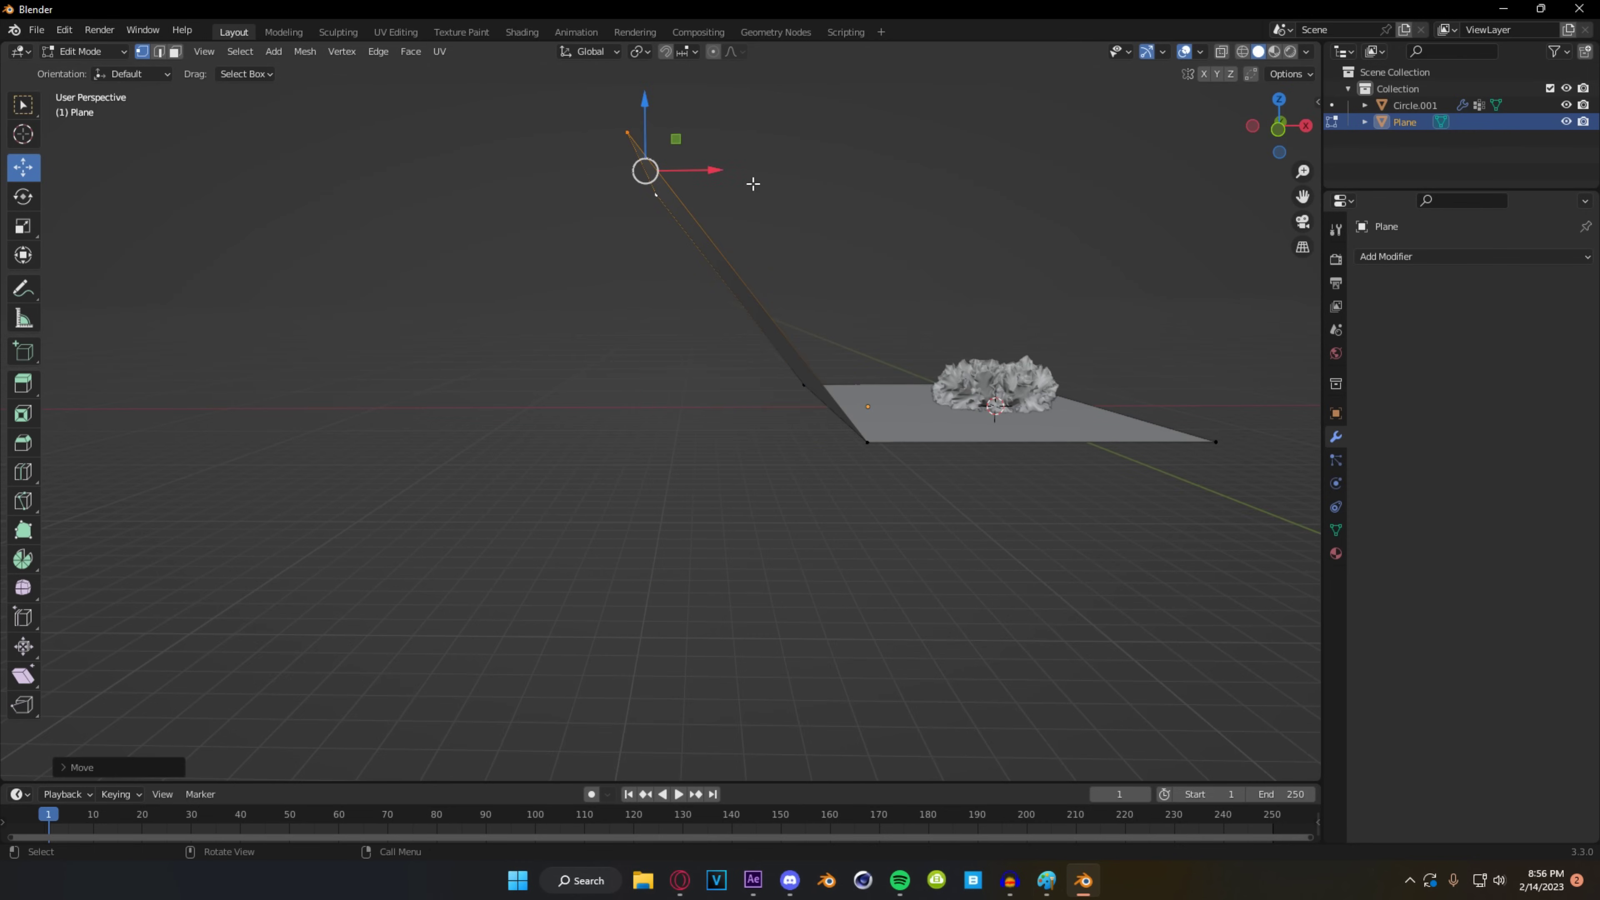
- Move the raised end edge of the plane along X toward the growth so the backdrop wall stands nearly vertical
{"action": "middle_click_drag", "start_coordinate": [753, 182], "coordinate": [665, 268], "text": "shift"}
{"action": "left_click_drag", "start_coordinate": [641, 250], "coordinate": [802, 255]}
{"action": "middle_click_drag", "start_coordinate": [806, 271], "coordinate": [669, 319], "text": "shift"}
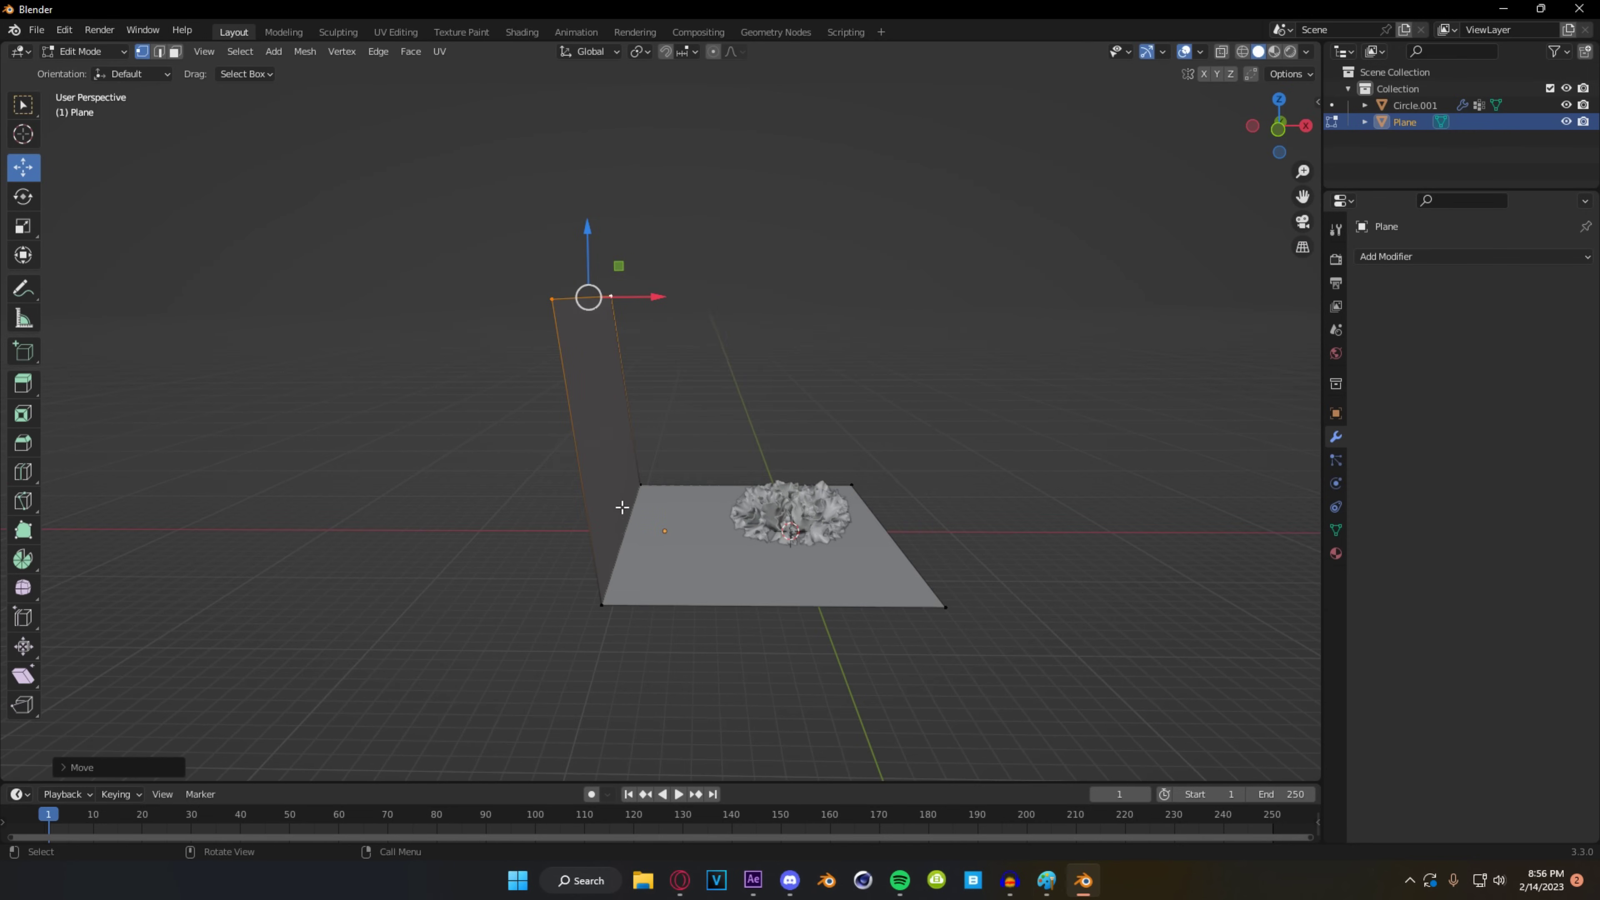
- Bevel the fold edge between floor and wall with several segments into a wide curve, and shade the backdrop smooth
{"action": "left_click", "coordinate": [631, 545], "text": "alt"}
{"action": "key", "text": "ctrl+b"}
{"action": "scroll", "coordinate": [739, 582], "scroll_direction": "up", "scroll_amount": 5}
{"action": "left_click", "coordinate": [740, 583]}
{"action": "key", "text": "Tab"}
{"action": "right_click", "coordinate": [740, 583]}
{"action": "left_click", "coordinate": [707, 550]}
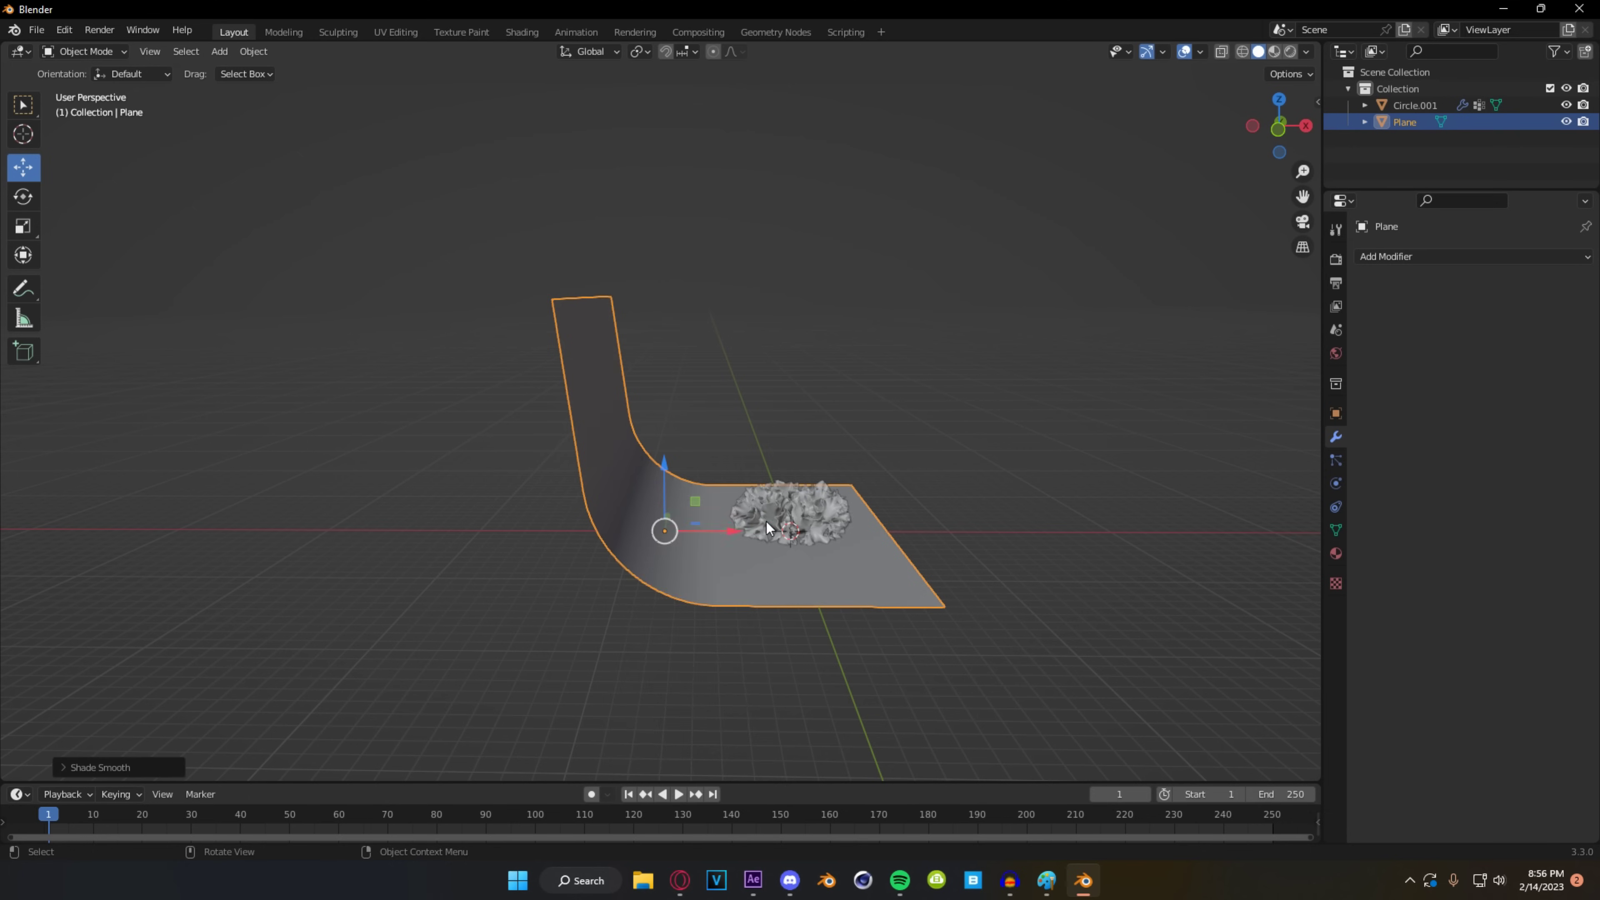
- Raise the grown mesh along Z to about 0.94 m so it sits on the backdrop floor
{"action": "mouse_move", "coordinate": [766, 521]}
{"action": "middle_mouse_down"}
{"action": "mouse_move", "coordinate": [591, 556]}
{"action": "mouse_move", "coordinate": [844, 582]}
{"action": "mouse_move", "coordinate": [751, 534]}
{"action": "mouse_move", "coordinate": [693, 479]}
{"action": "middle_mouse_up"}
{"action": "scroll", "coordinate": [751, 535], "scroll_direction": "up", "scroll_amount": 4}
{"action": "middle_click_drag", "start_coordinate": [982, 497], "coordinate": [1062, 498], "text": "shift"}
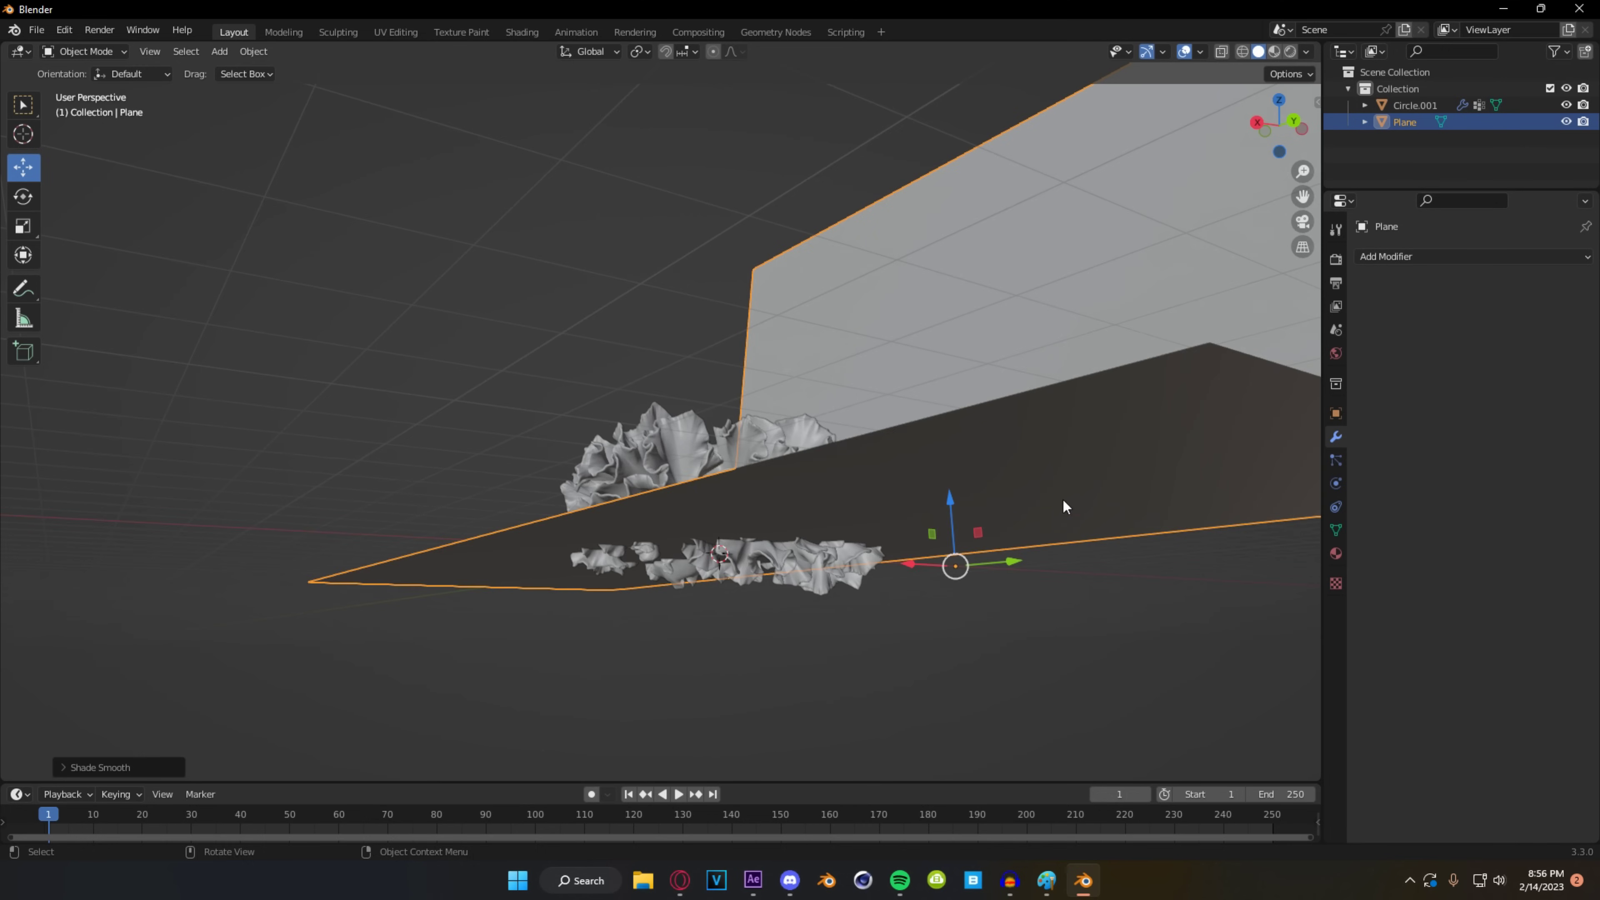
{"action": "middle_click_drag", "start_coordinate": [851, 422], "coordinate": [913, 492]}
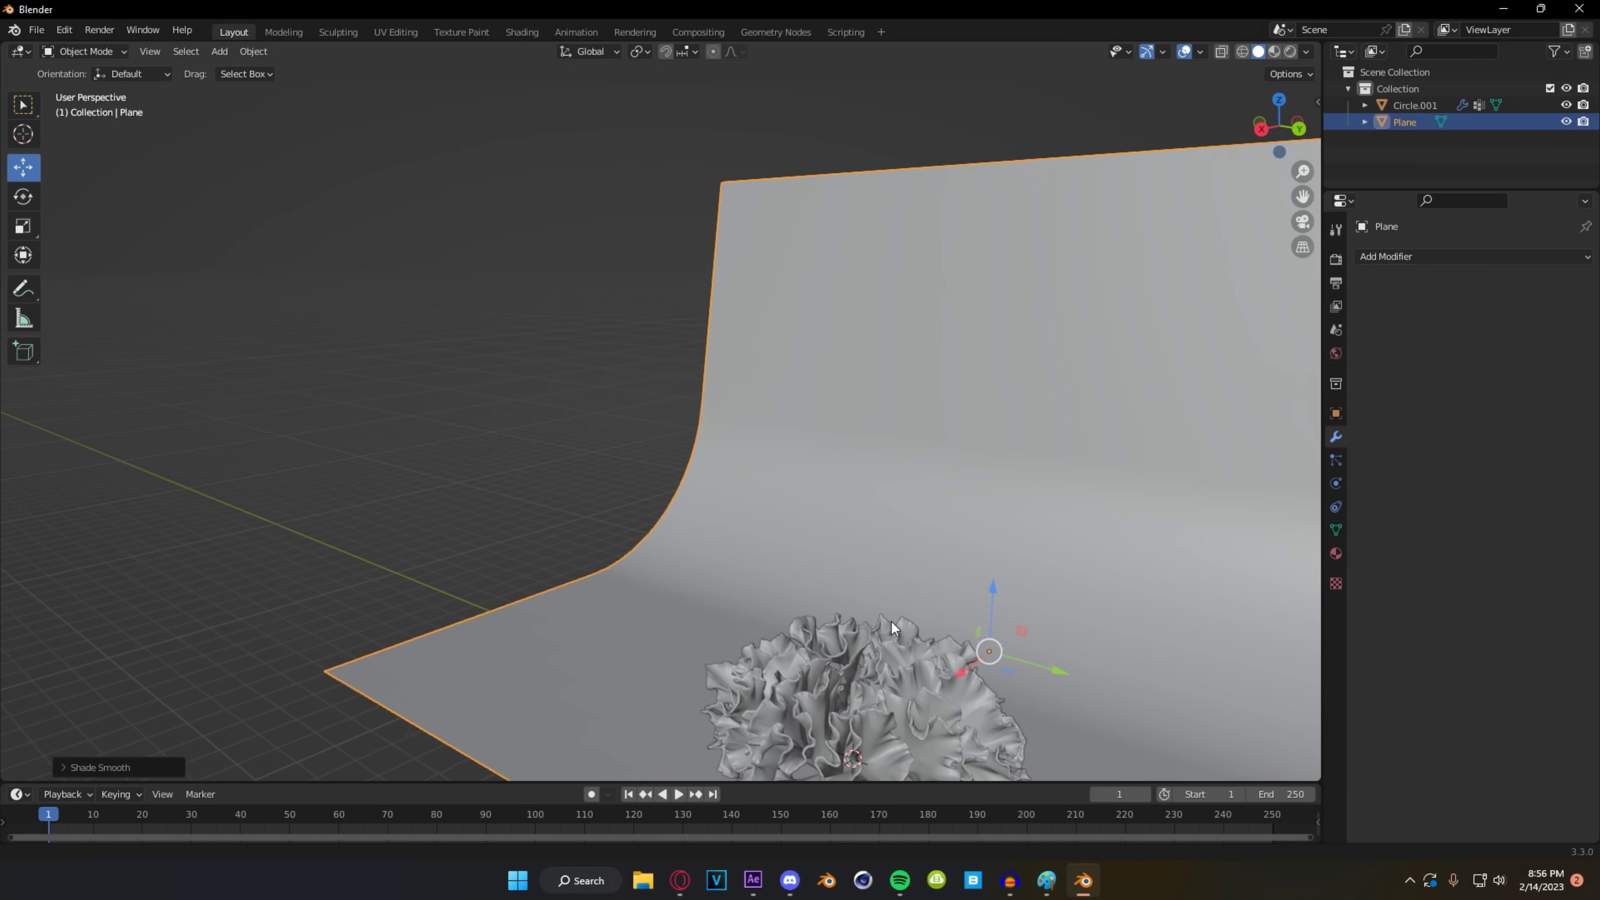
{"action": "left_click", "coordinate": [798, 532]}
{"action": "middle_click_drag", "start_coordinate": [891, 621], "coordinate": [750, 538], "text": "shift"}
- Add an area light at the growth and scale it up to about 7.25
{"action": "key", "text": "shift+a"}
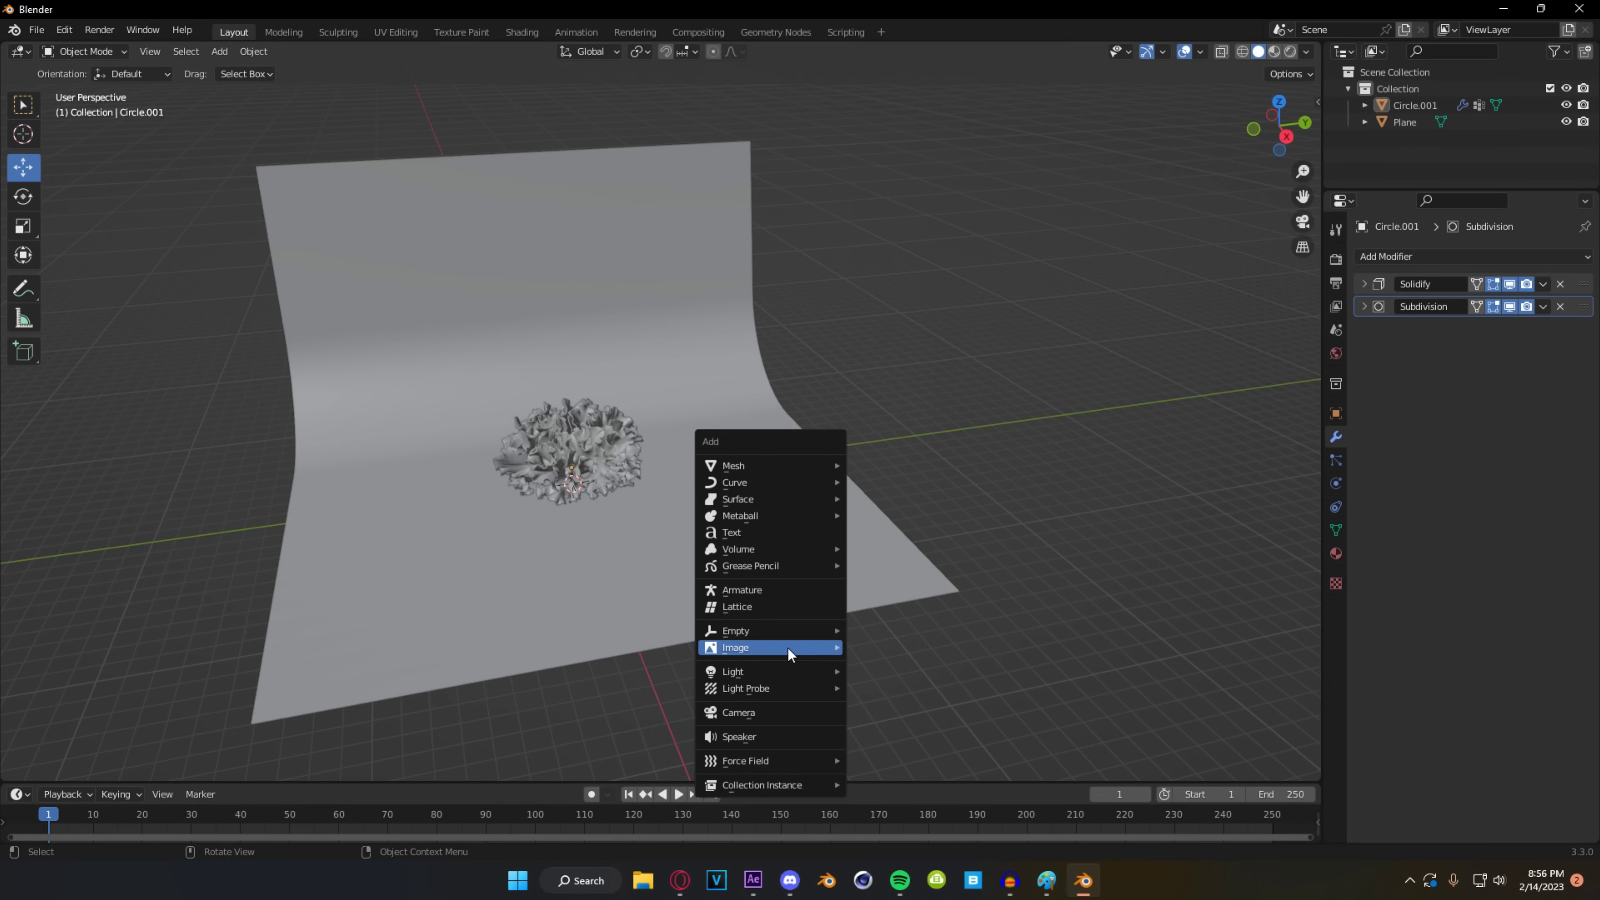
{"action": "mouse_move", "coordinate": [777, 673]}
{"action": "left_click", "coordinate": [929, 725]}
{"action": "key", "text": "s"}
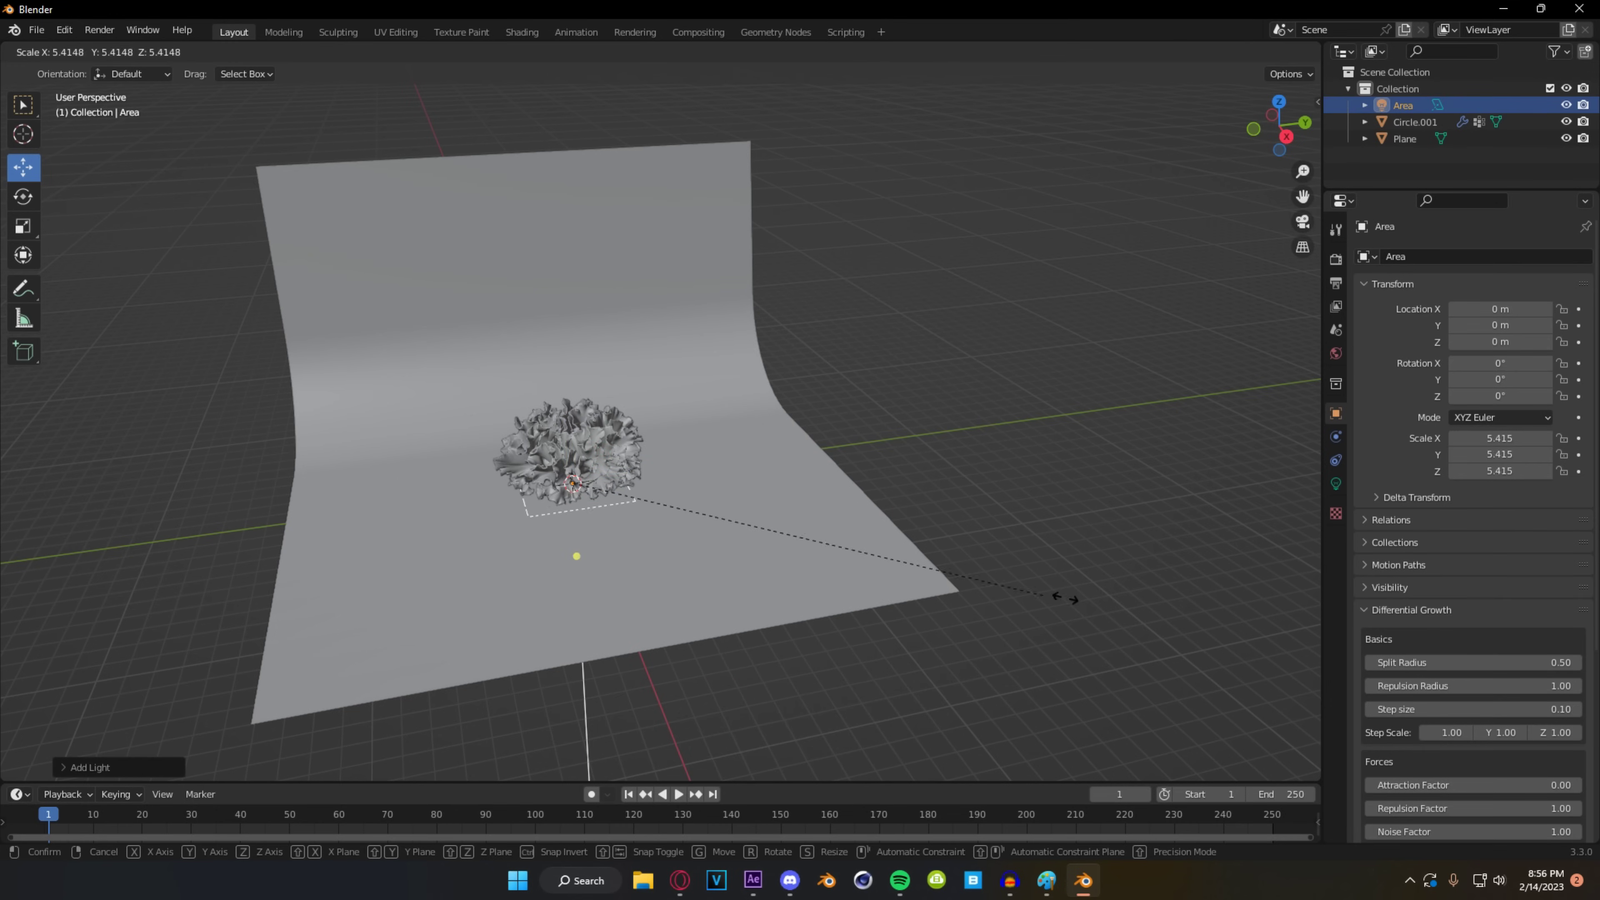
{"action": "left_click", "coordinate": [1203, 625]}
- Rotate the area light about the X axis to about -84° so it shines sideways
{"action": "scroll", "coordinate": [662, 458], "scroll_direction": "up", "scroll_amount": 4}
{"action": "key", "text": "r"}
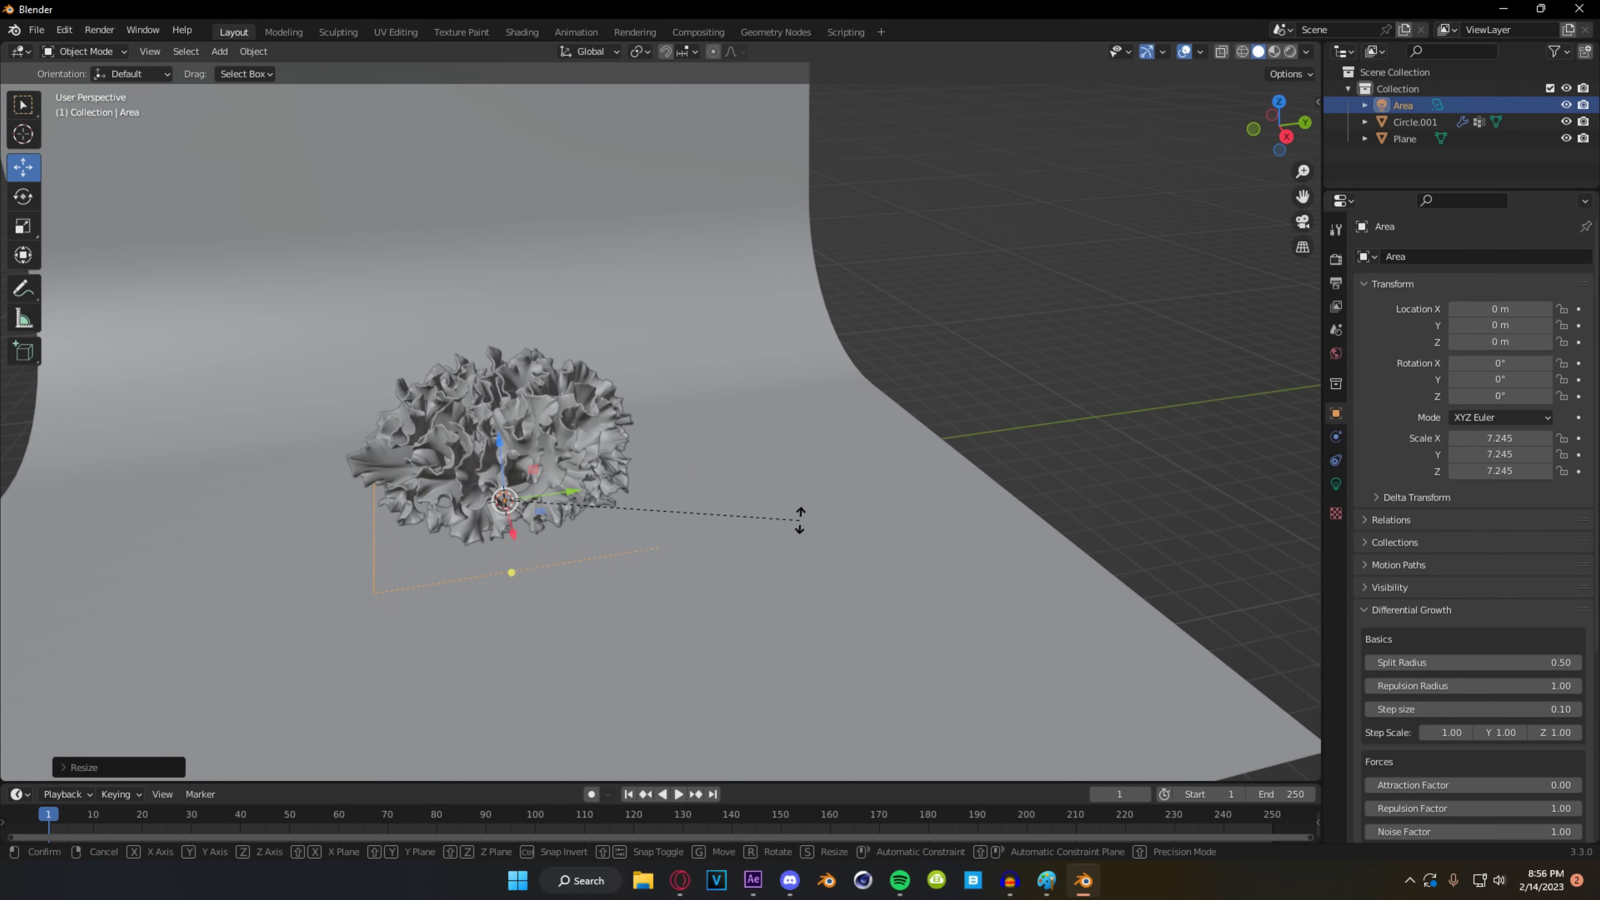
{"action": "key", "text": "y"}
{"action": "key", "text": "x"}
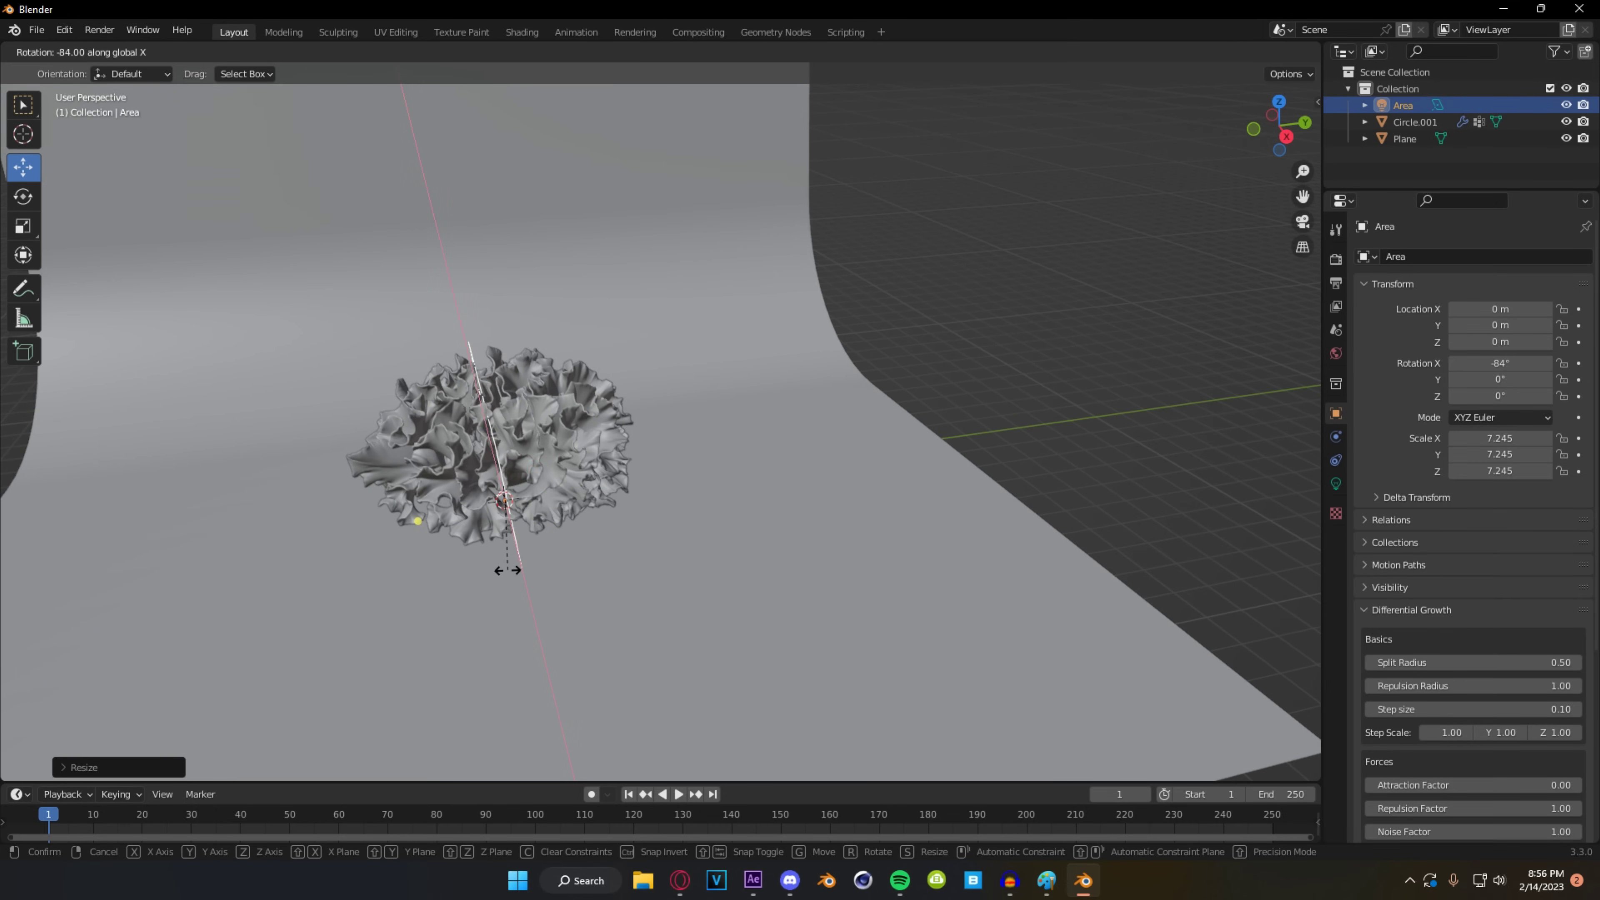
{"action": "left_click", "coordinate": [507, 571]}
- Place the area light beside the growth at about Y 9.09 m and Z 4.48 m, tilted down to about -78.6° on X
{"action": "left_click_drag", "start_coordinate": [572, 488], "coordinate": [861, 448]}
{"action": "left_click_drag", "start_coordinate": [801, 391], "coordinate": [808, 317]}
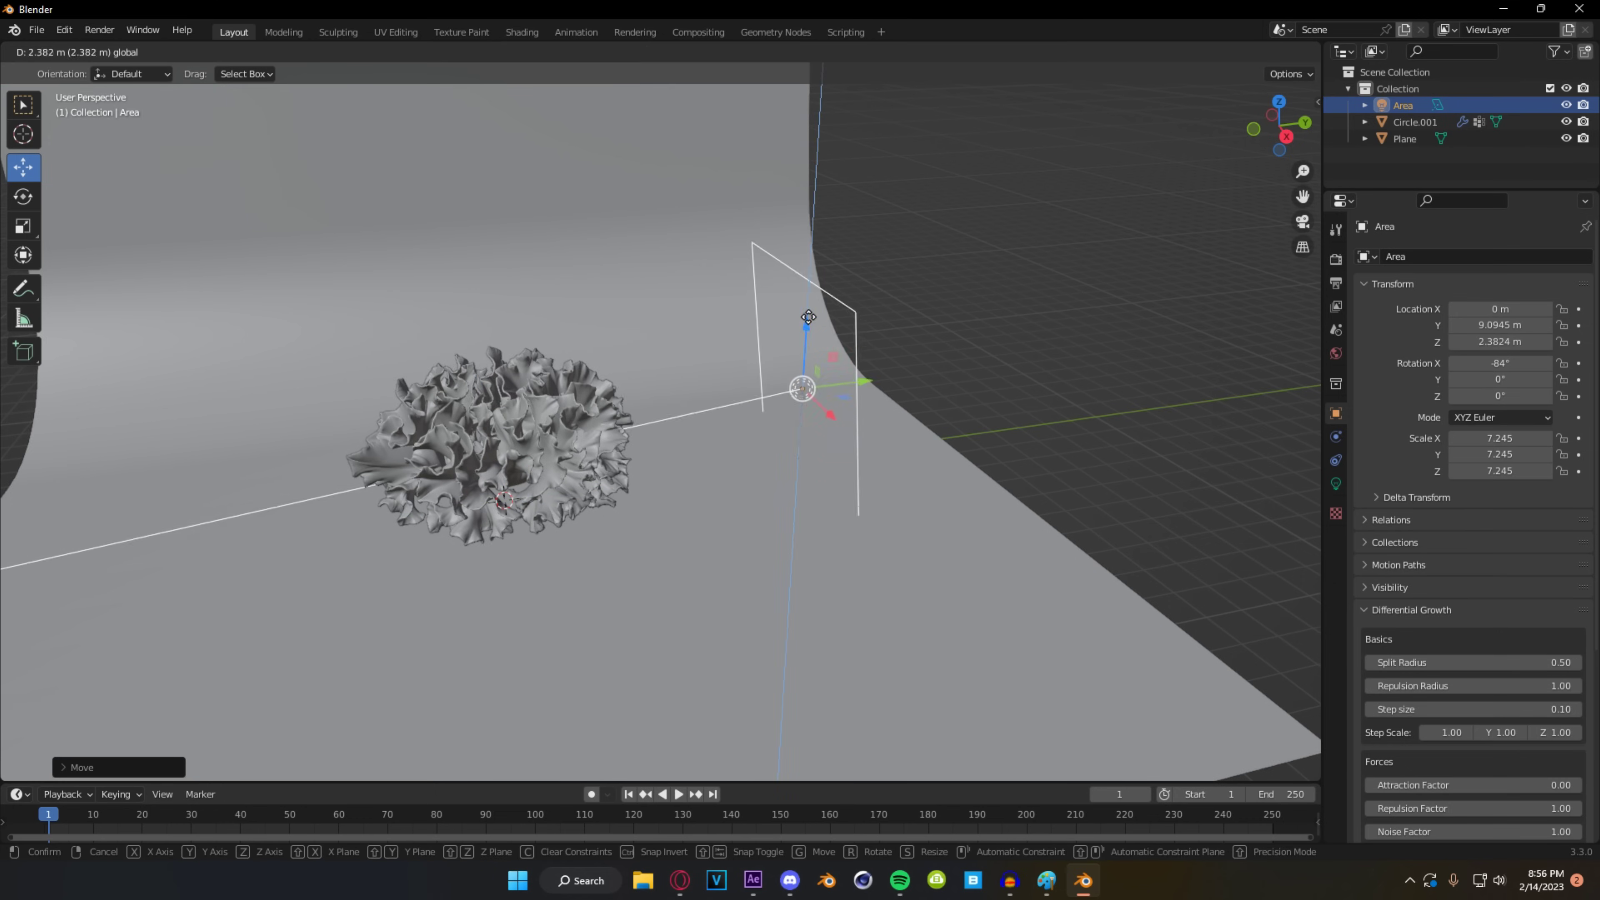
{"action": "left_click", "coordinate": [811, 276]}
{"action": "middle_click_drag", "start_coordinate": [811, 277], "coordinate": [804, 418]}
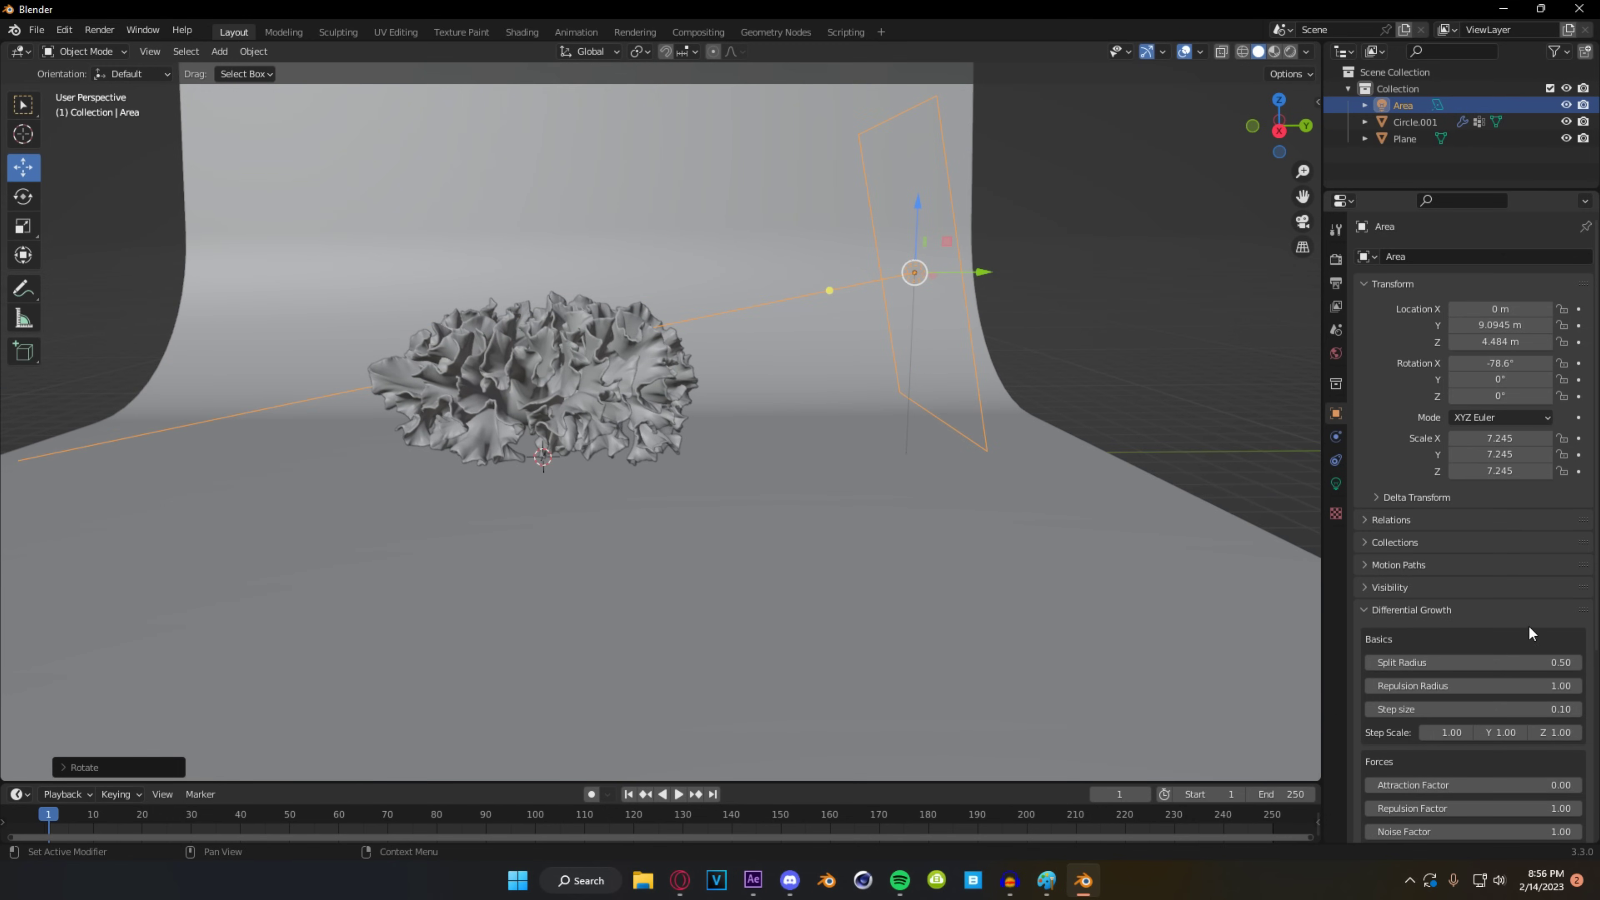
- Check the grown mesh's transform values and set the area light's power to about 1507 W
{"action": "left_click", "coordinate": [1335, 483]}
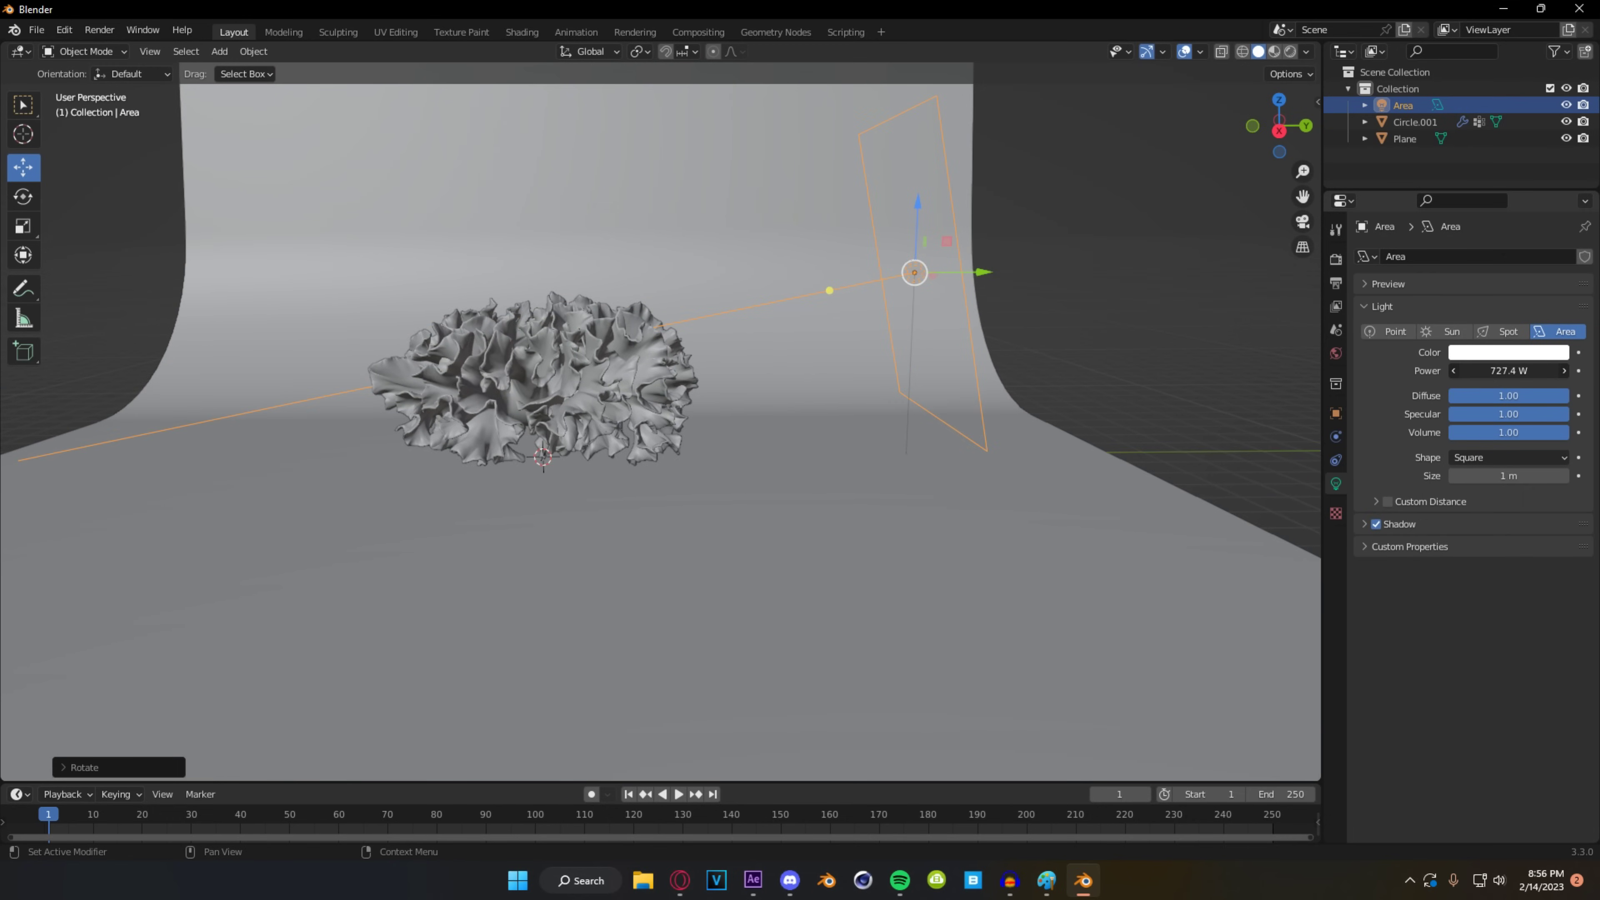
{"action": "left_click", "coordinate": [550, 362]}
{"action": "key", "text": "n"}
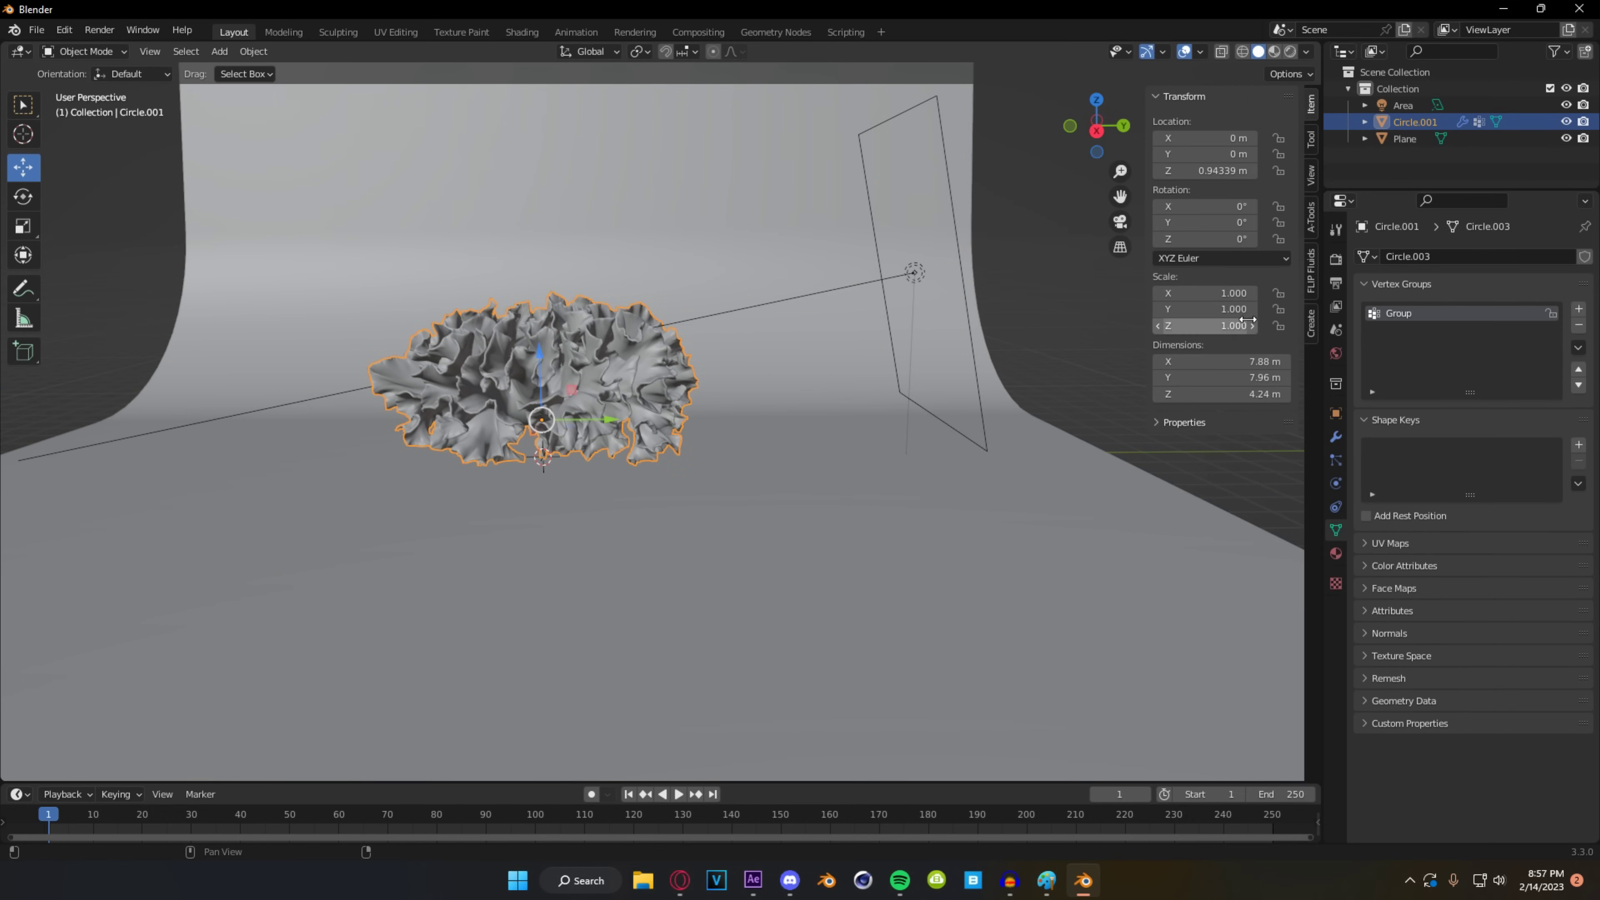
{"action": "key", "text": "n"}
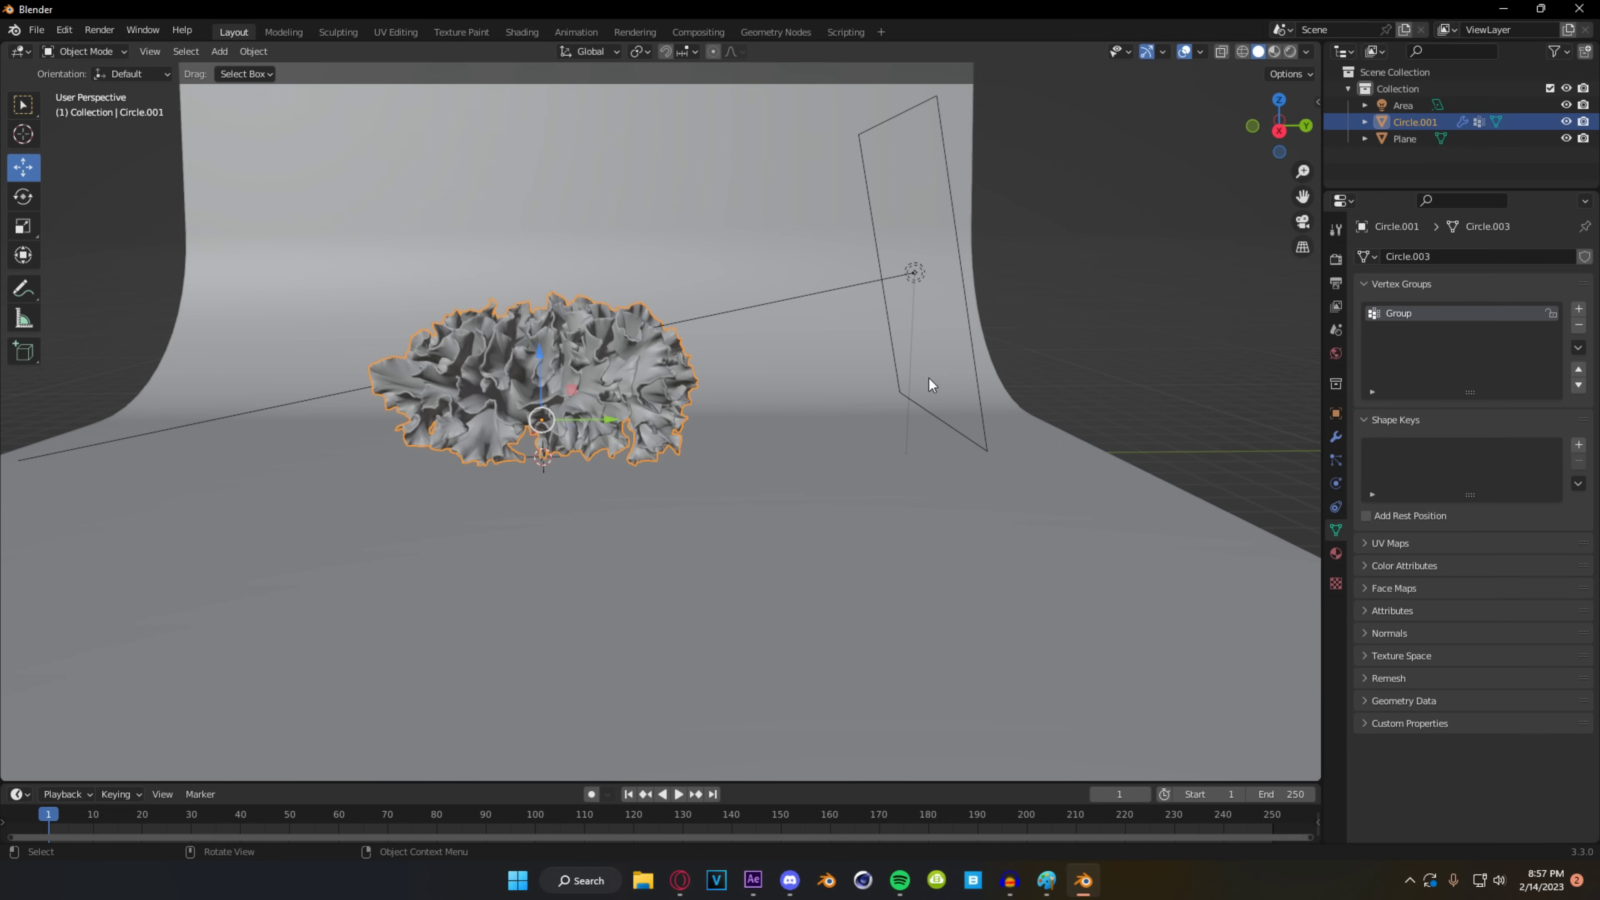
{"action": "left_click", "coordinate": [946, 279]}
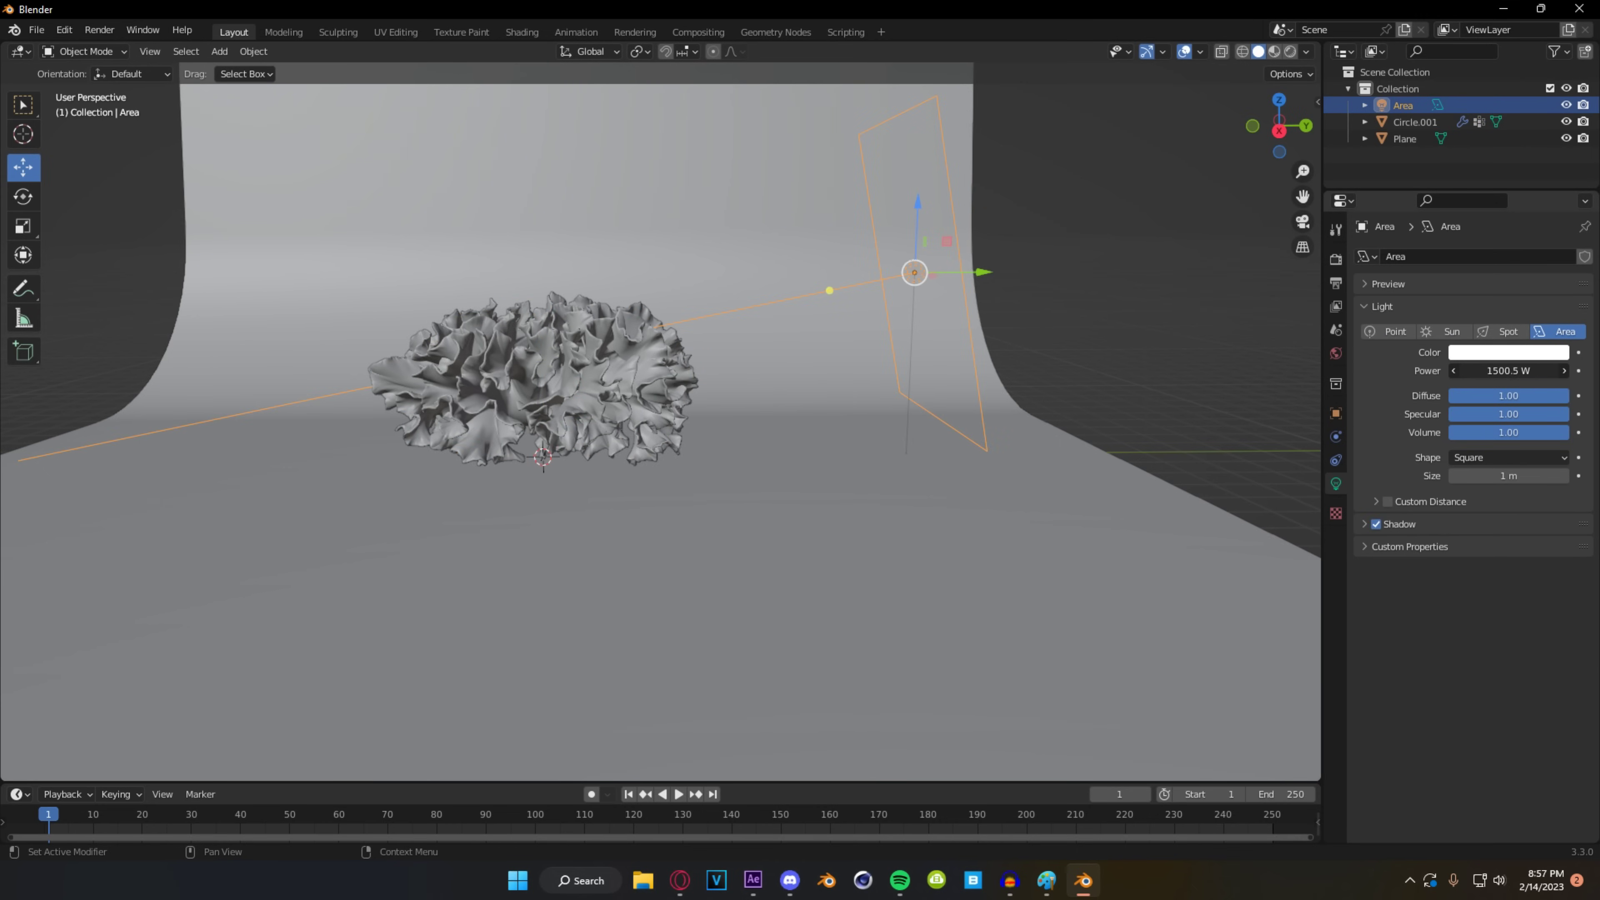
{"action": "left_click_drag", "start_coordinate": [1507, 371], "coordinate": [1513, 371]}
- Duplicate the area light in place and rotate the copy about the X axis so it faces down at the floor
{"action": "scroll", "coordinate": [912, 276], "scroll_direction": "down", "scroll_amount": 3}
{"action": "middle_click_drag", "start_coordinate": [795, 362], "coordinate": [884, 410], "text": "shift"}
{"action": "key", "text": "shift+d"}
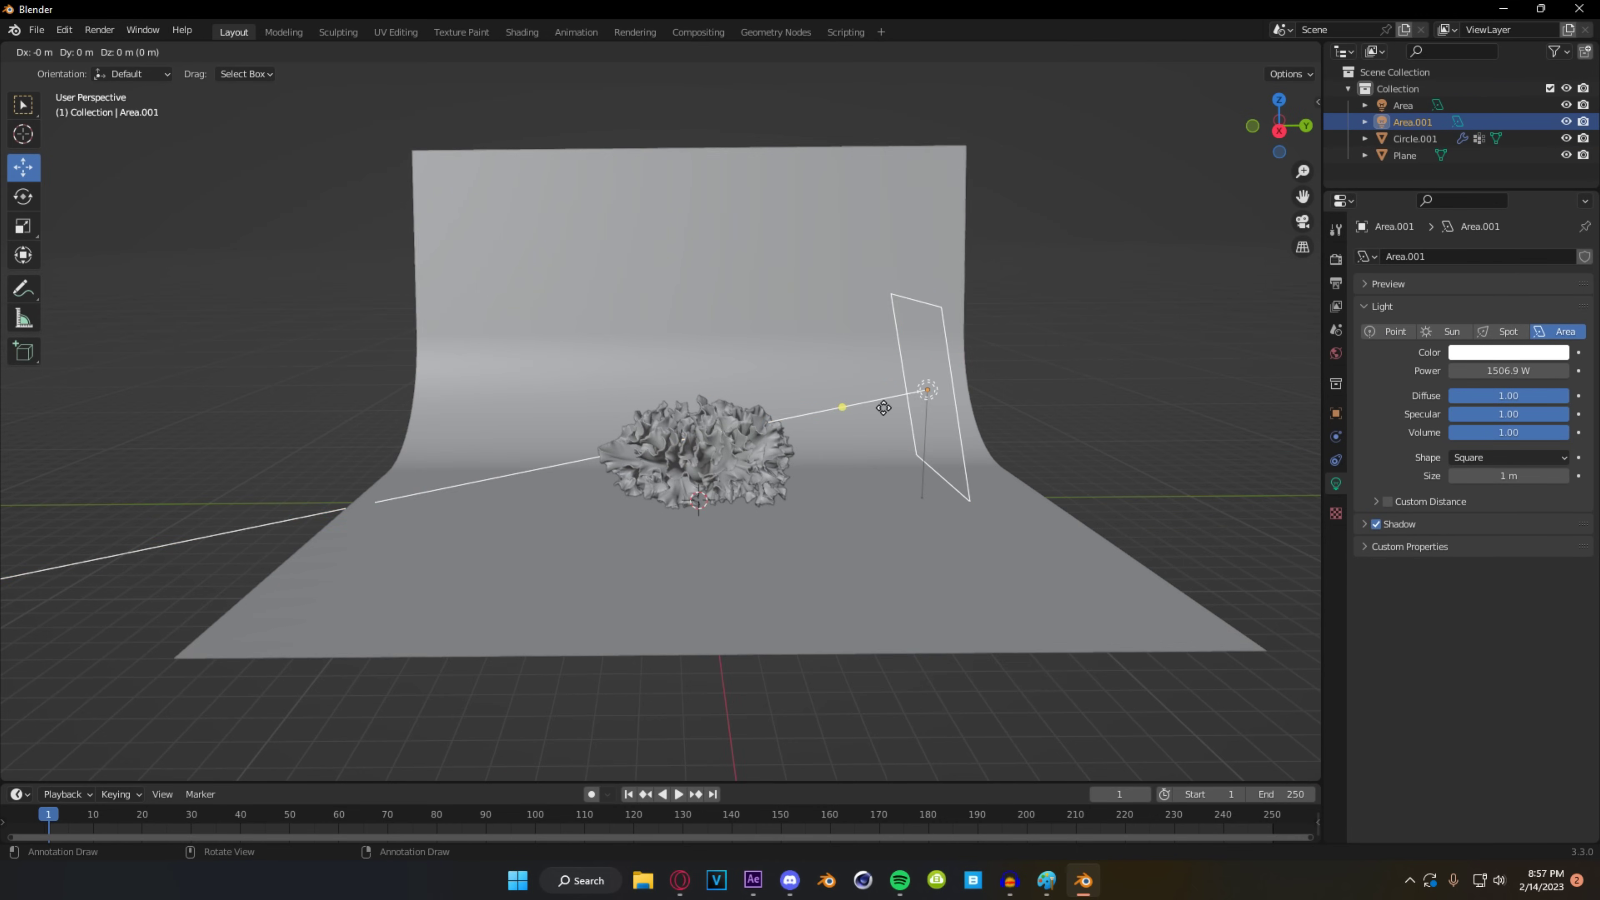
{"action": "right_click", "coordinate": [885, 413]}
{"action": "key", "text": "r"}
{"action": "key", "text": "y"}
{"action": "key", "text": "x"}
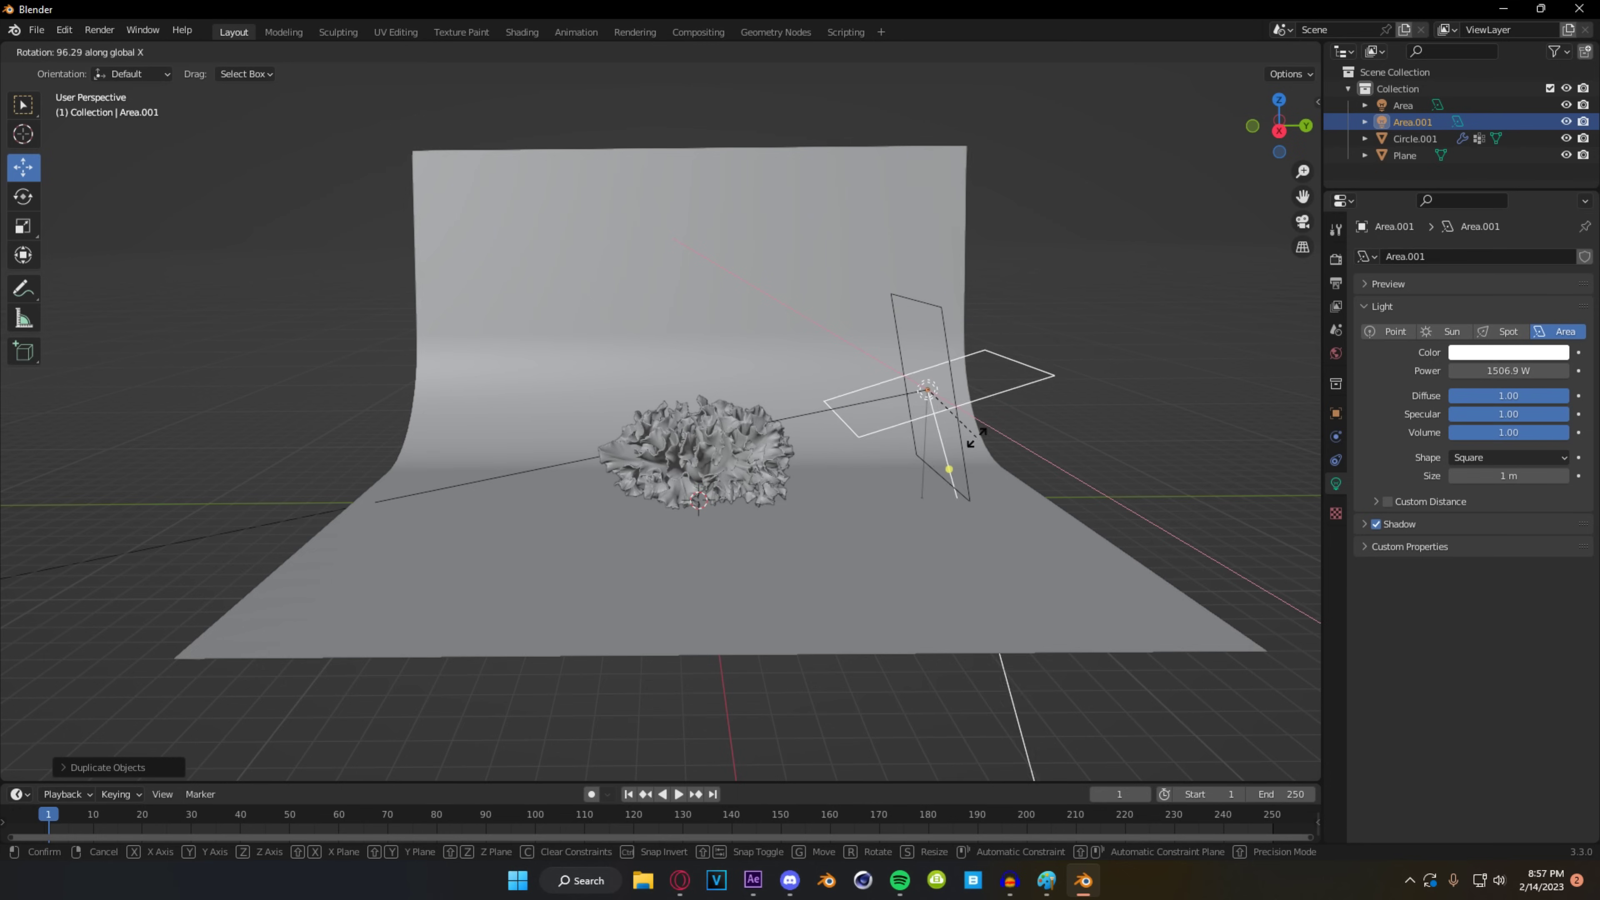
{"action": "left_click", "coordinate": [967, 454]}
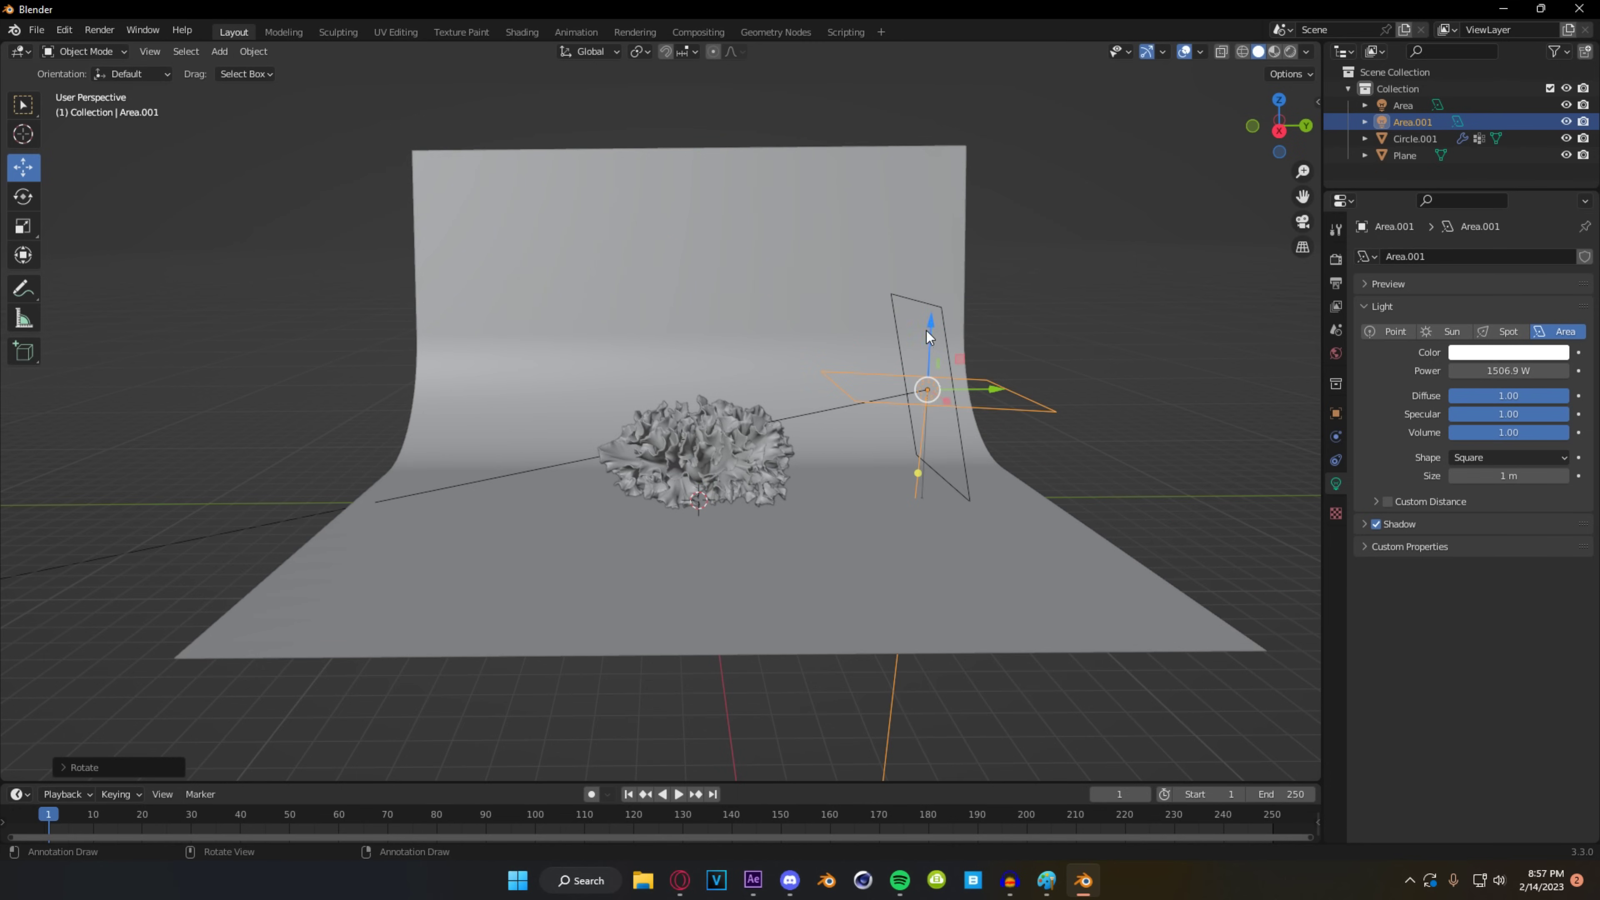
- Raise the duplicated light high along Z and move it about 5 m along negative Y to hang above the growth
{"action": "left_click_drag", "start_coordinate": [926, 330], "coordinate": [937, 130]}
{"action": "left_click_drag", "start_coordinate": [1001, 184], "coordinate": [862, 184]}
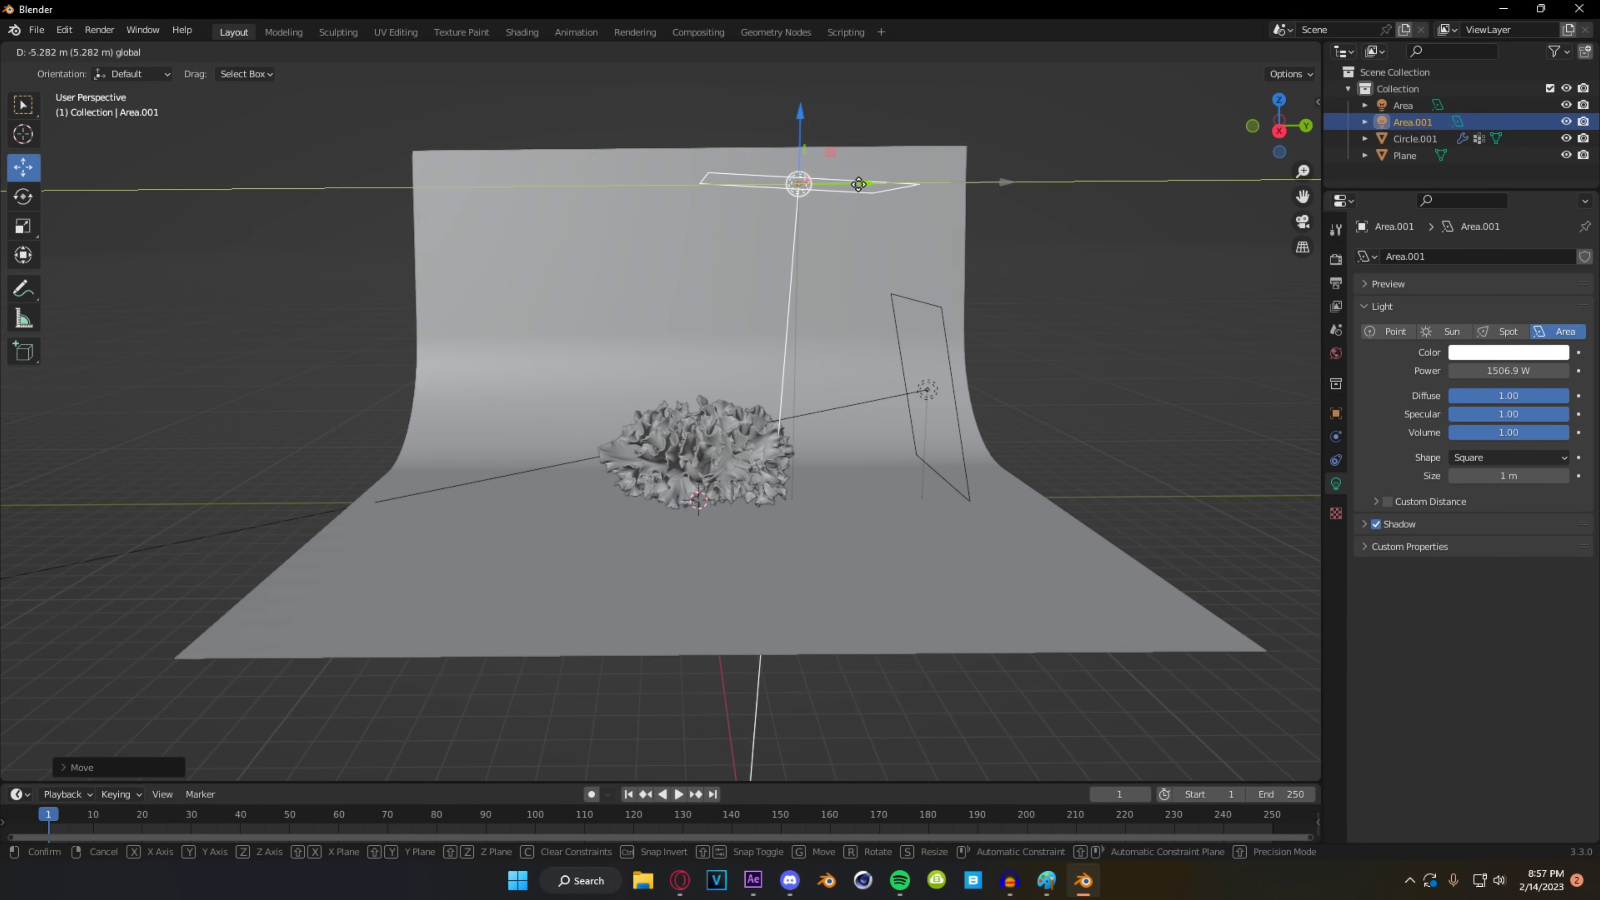
{"action": "middle_click_drag", "start_coordinate": [978, 377], "coordinate": [1073, 376]}
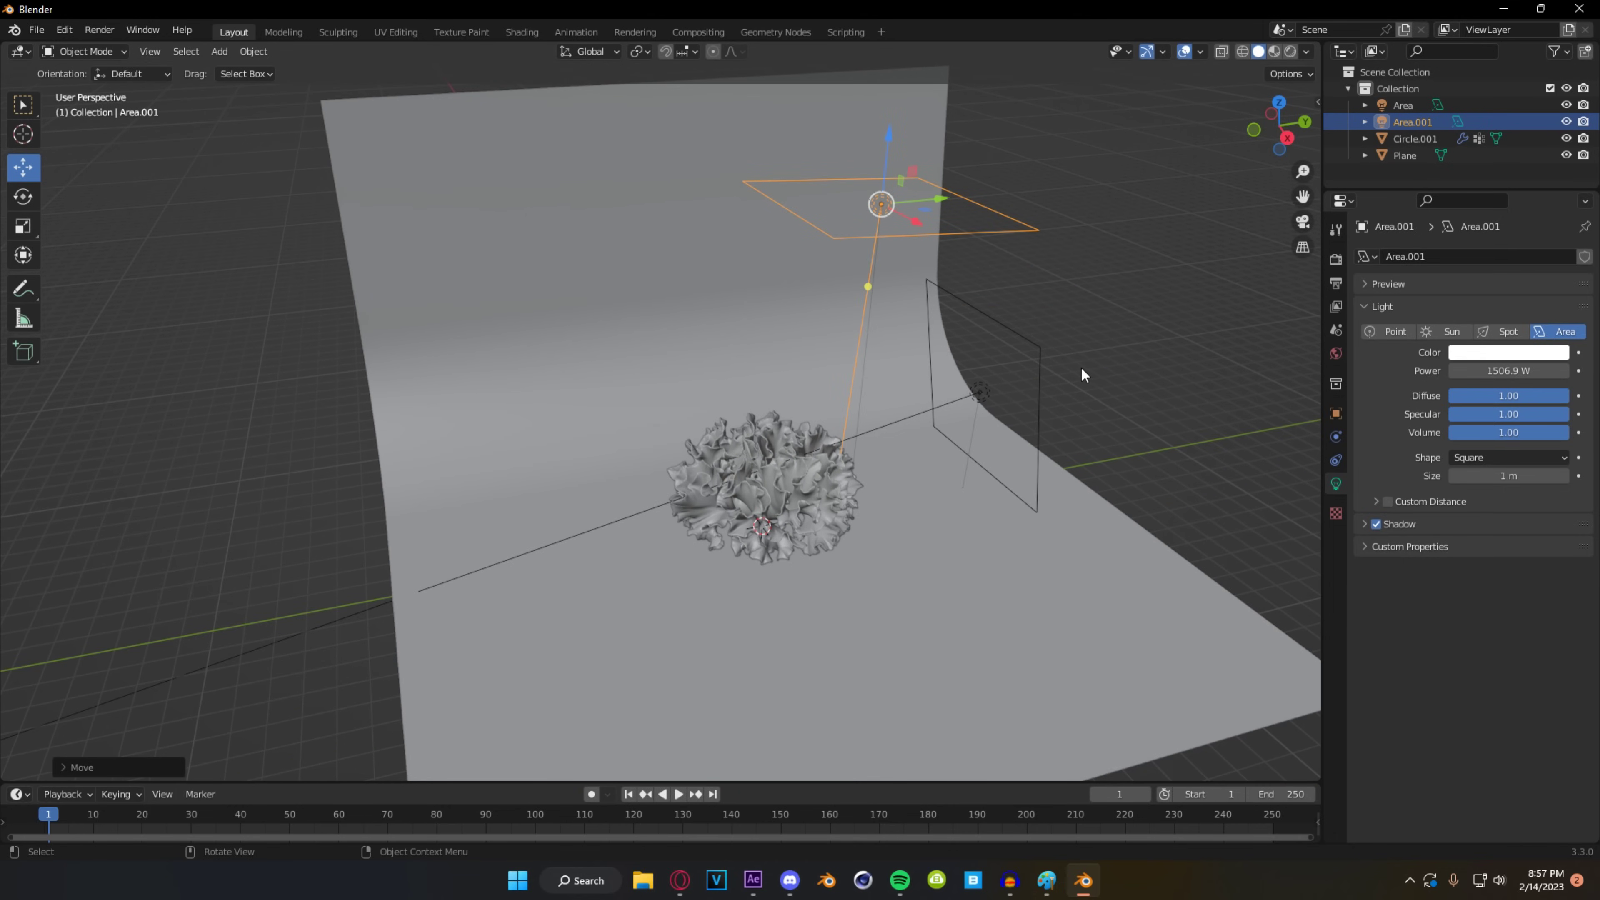
{"action": "middle_click_drag", "start_coordinate": [689, 410], "coordinate": [762, 483]}
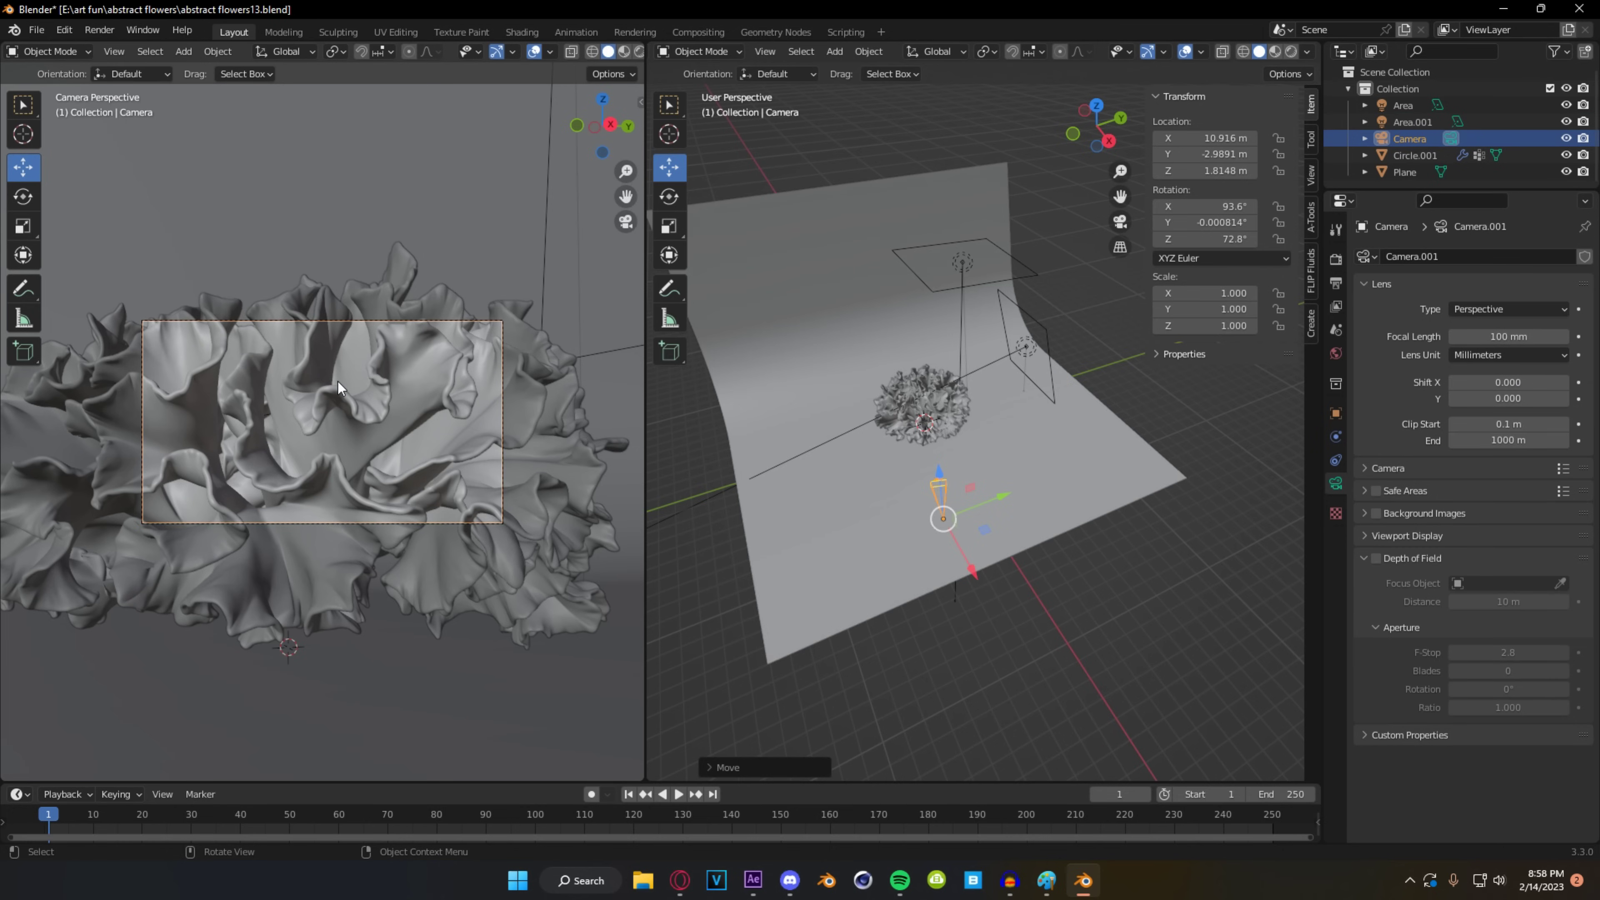
- Fly the camera in walk navigation, backing away from the growth and adjusting its framing
{"action": "key", "text": "shift+grave"}
{"action": "key", "text": "s"}
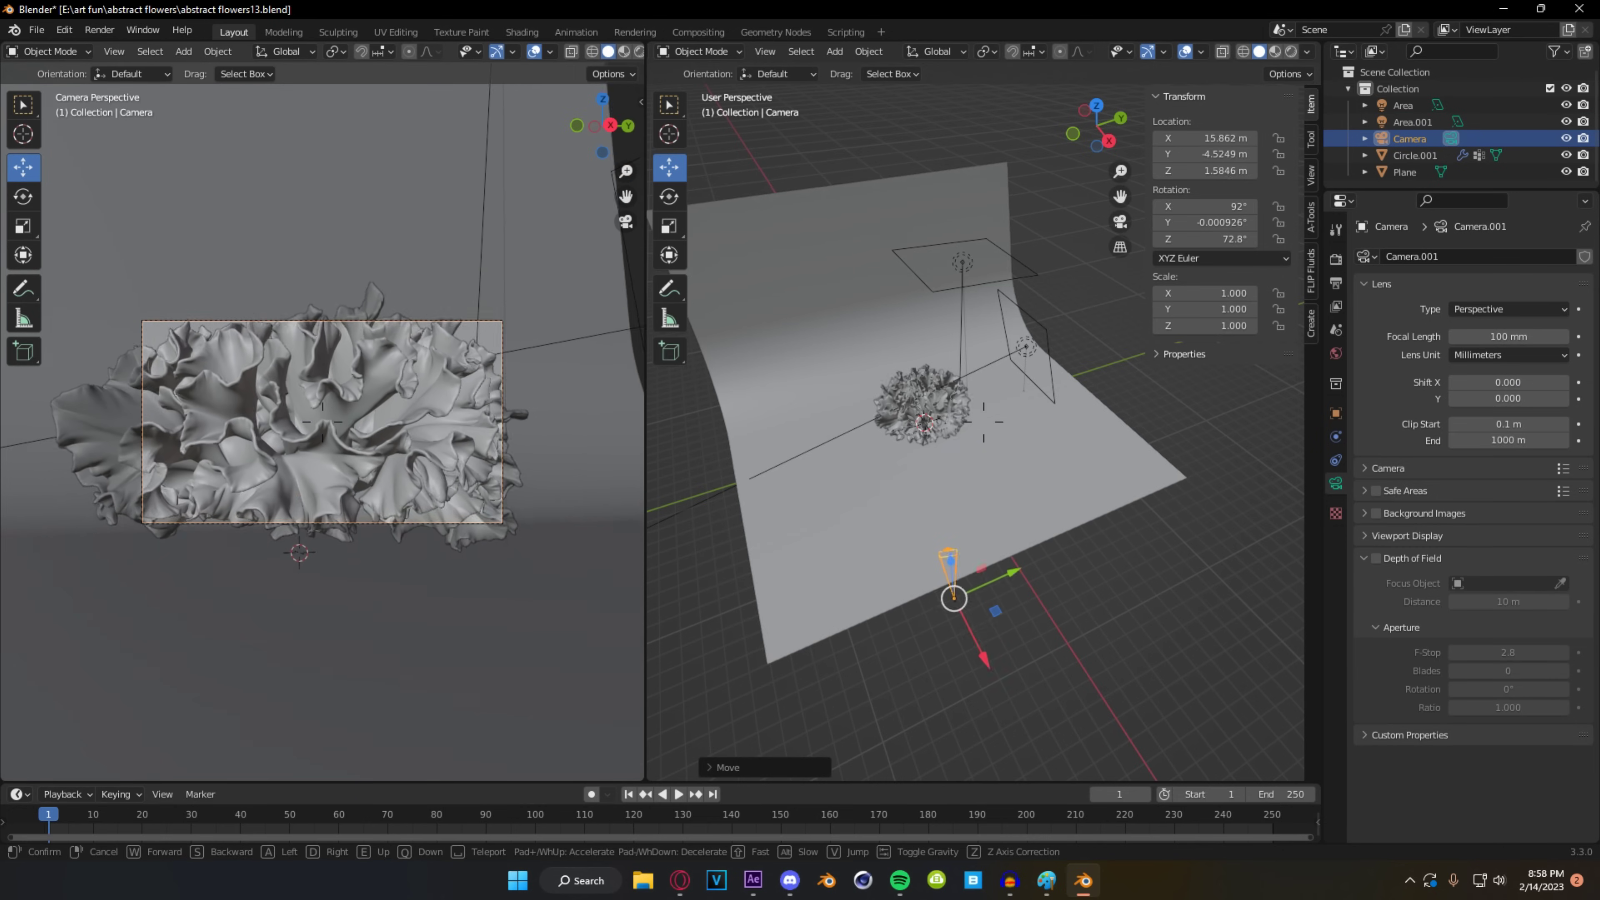
{"action": "key", "text": "w"}
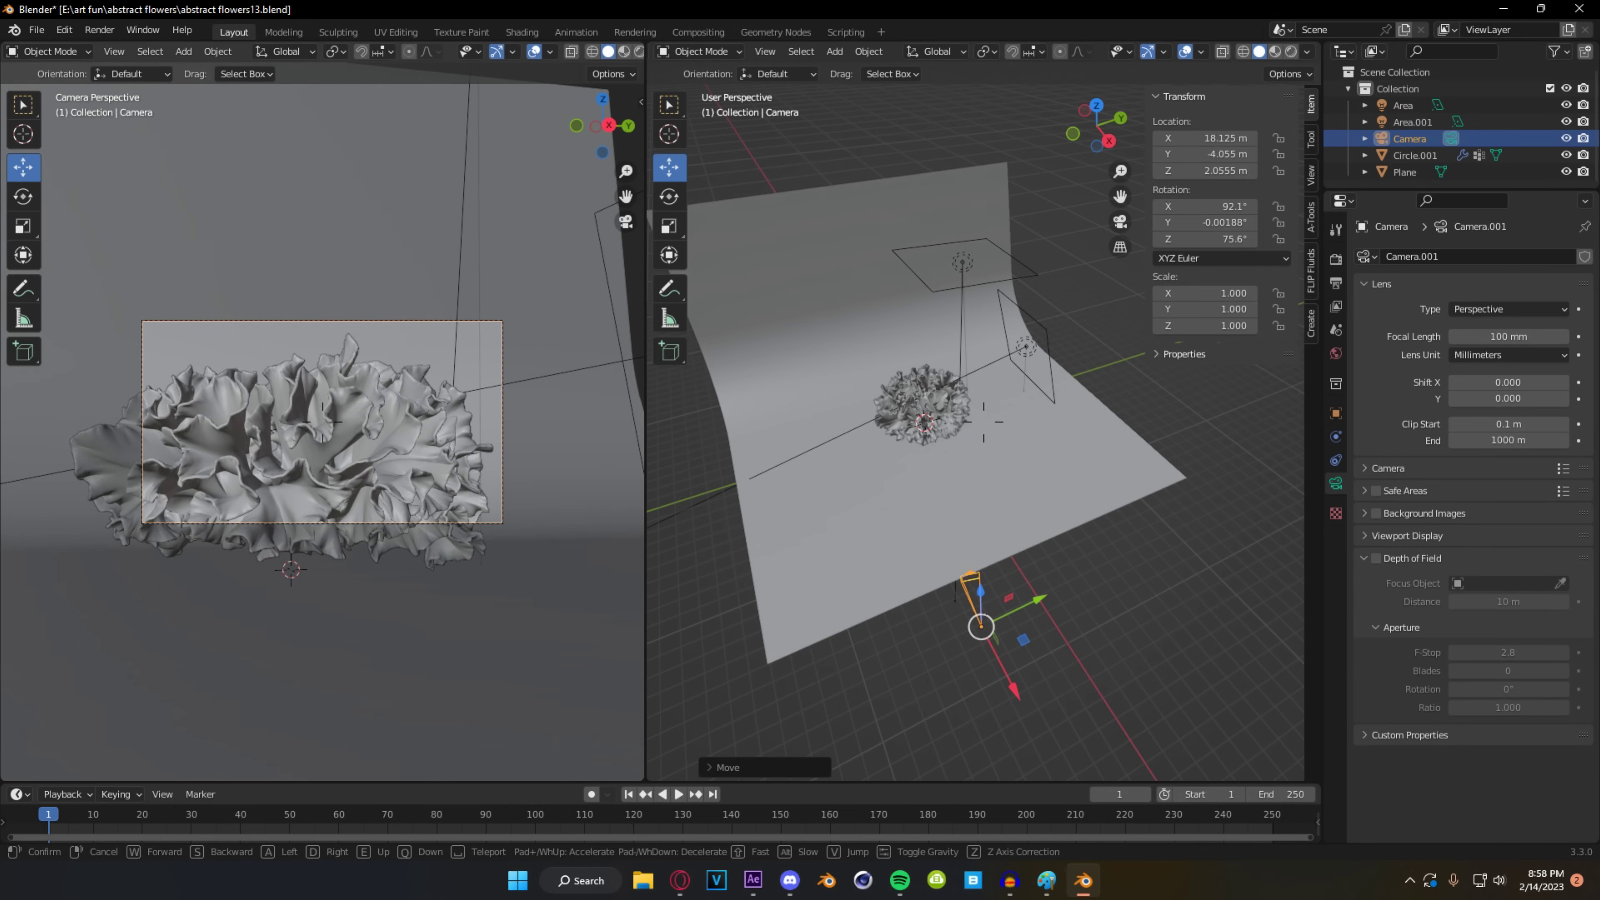
{"action": "key", "text": "w"}
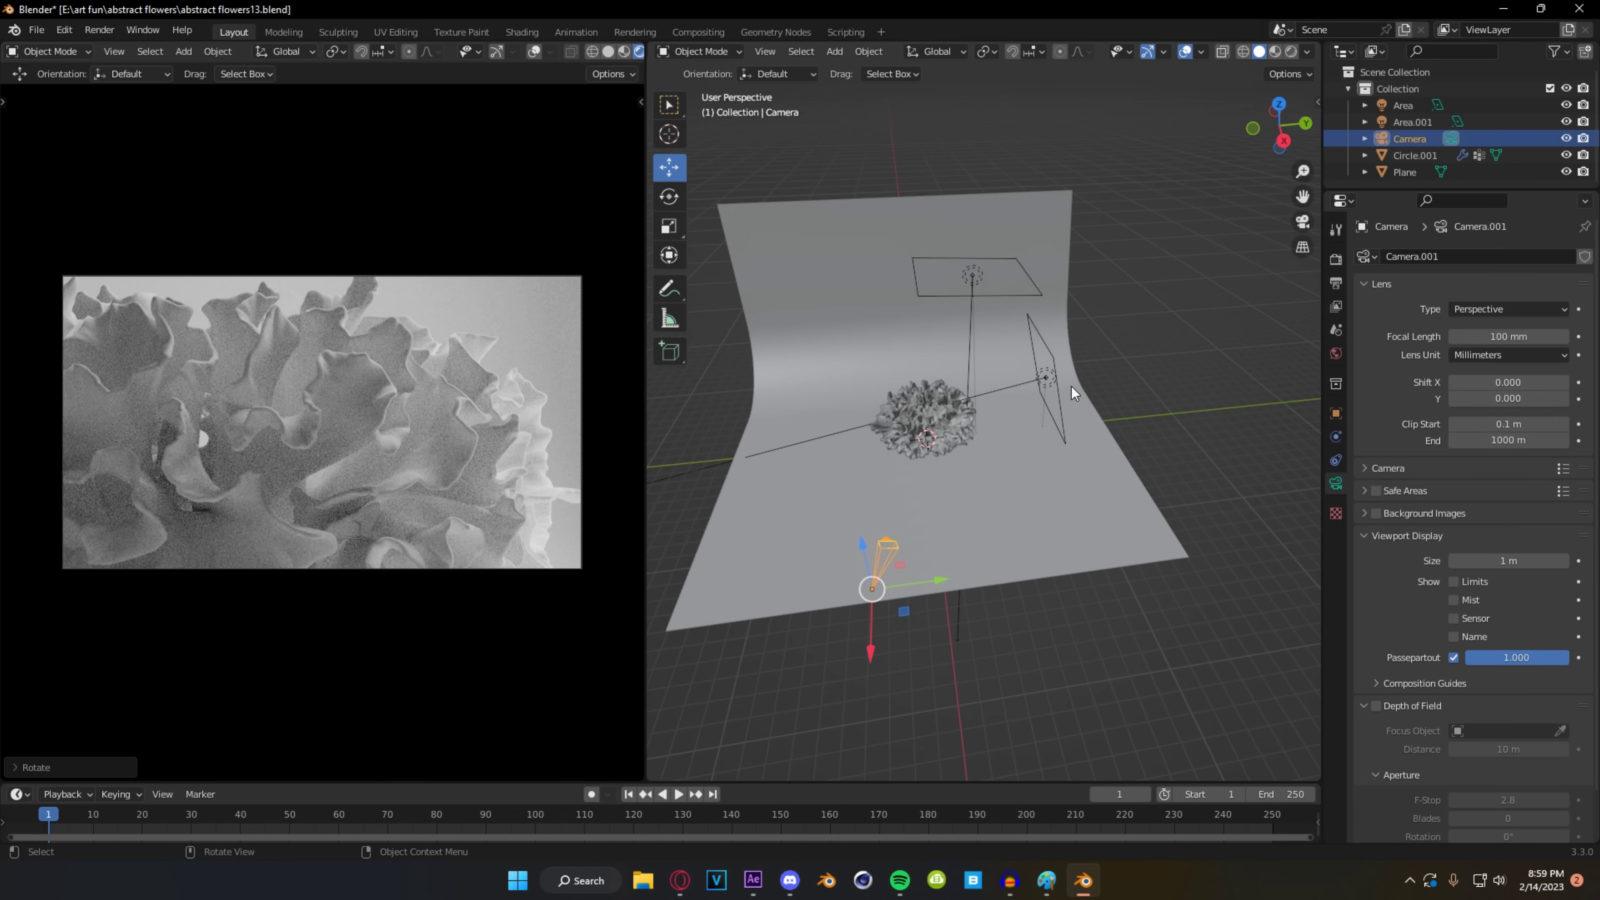
- Move the side area light along X toward the camera and rotate it about Z to angle it back at the growth
{"action": "left_click", "coordinate": [1071, 386]}
{"action": "middle_click_drag", "start_coordinate": [1071, 387], "coordinate": [1185, 416]}
{"action": "left_click_drag", "start_coordinate": [1143, 385], "coordinate": [1189, 399]}
{"action": "key", "text": "r"}
{"action": "key", "text": "z"}
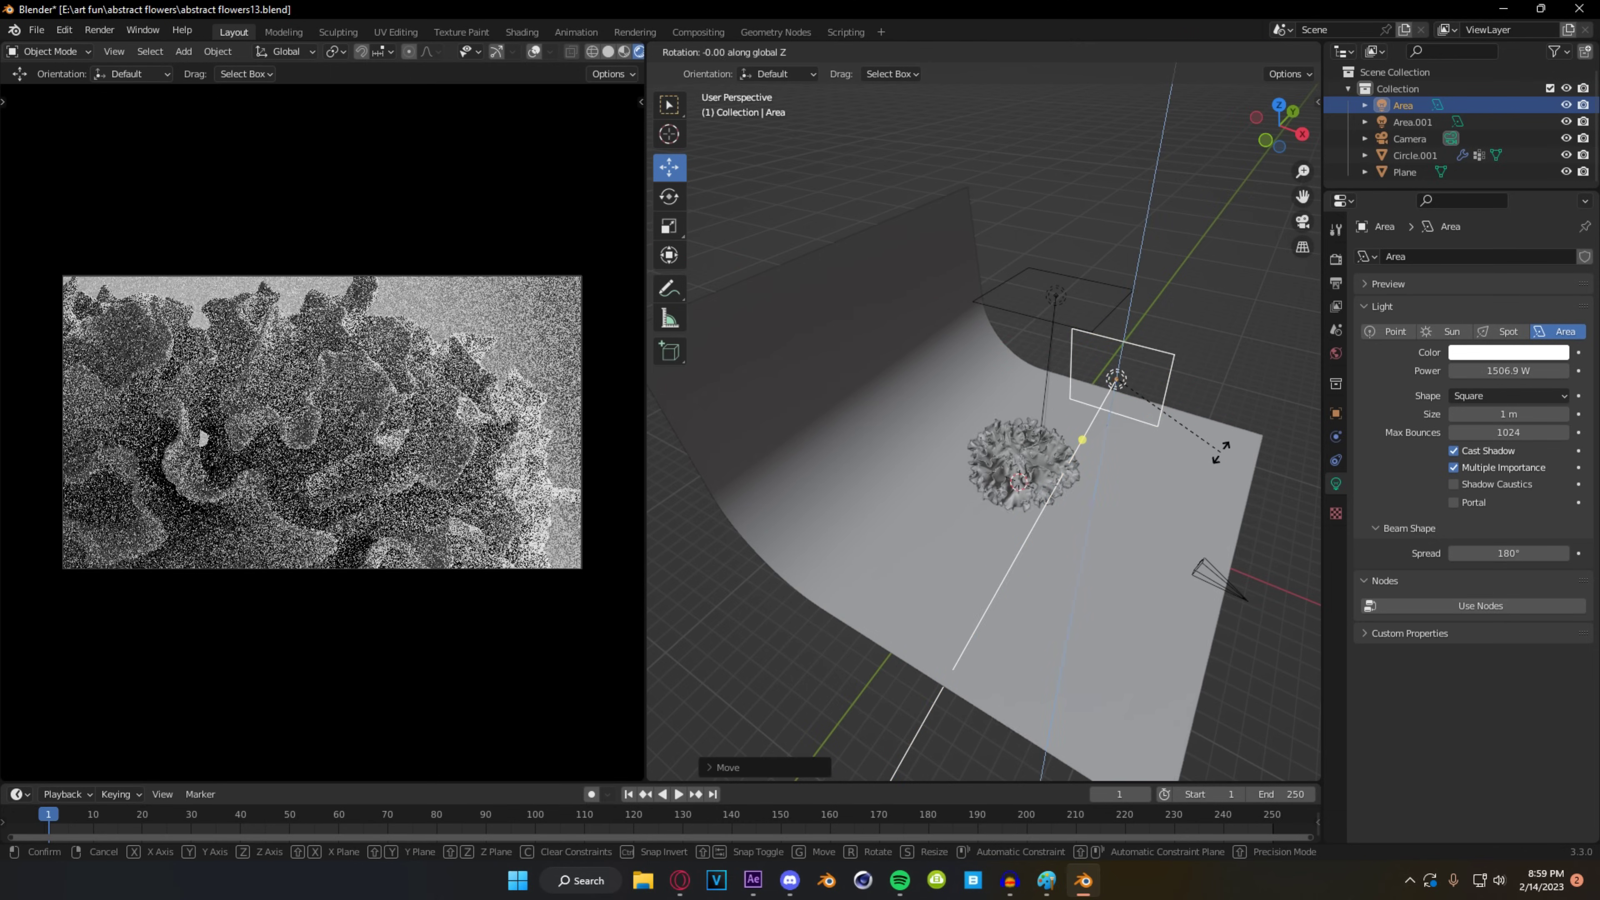
{"action": "left_click", "coordinate": [1187, 469]}
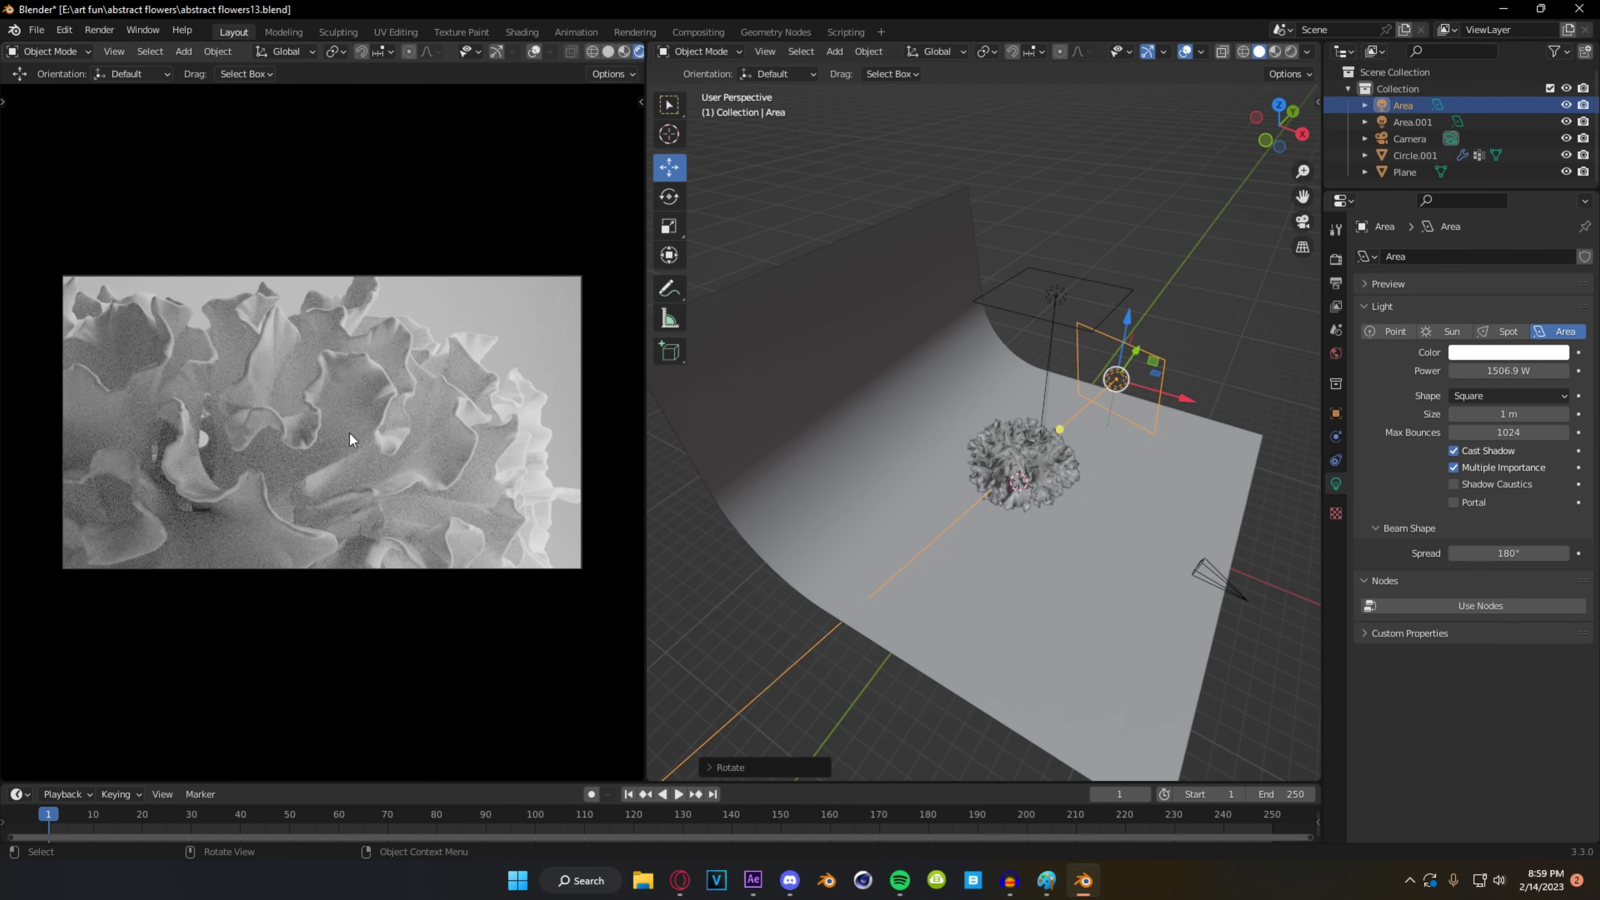
- Shift the overhead area light slightly along negative Y and scale it up to cover a wider area
{"action": "middle_click_drag", "start_coordinate": [1159, 410], "coordinate": [973, 400]}
{"action": "left_click", "coordinate": [1007, 360]}
{"action": "left_click_drag", "start_coordinate": [1065, 359], "coordinate": [1050, 359]}
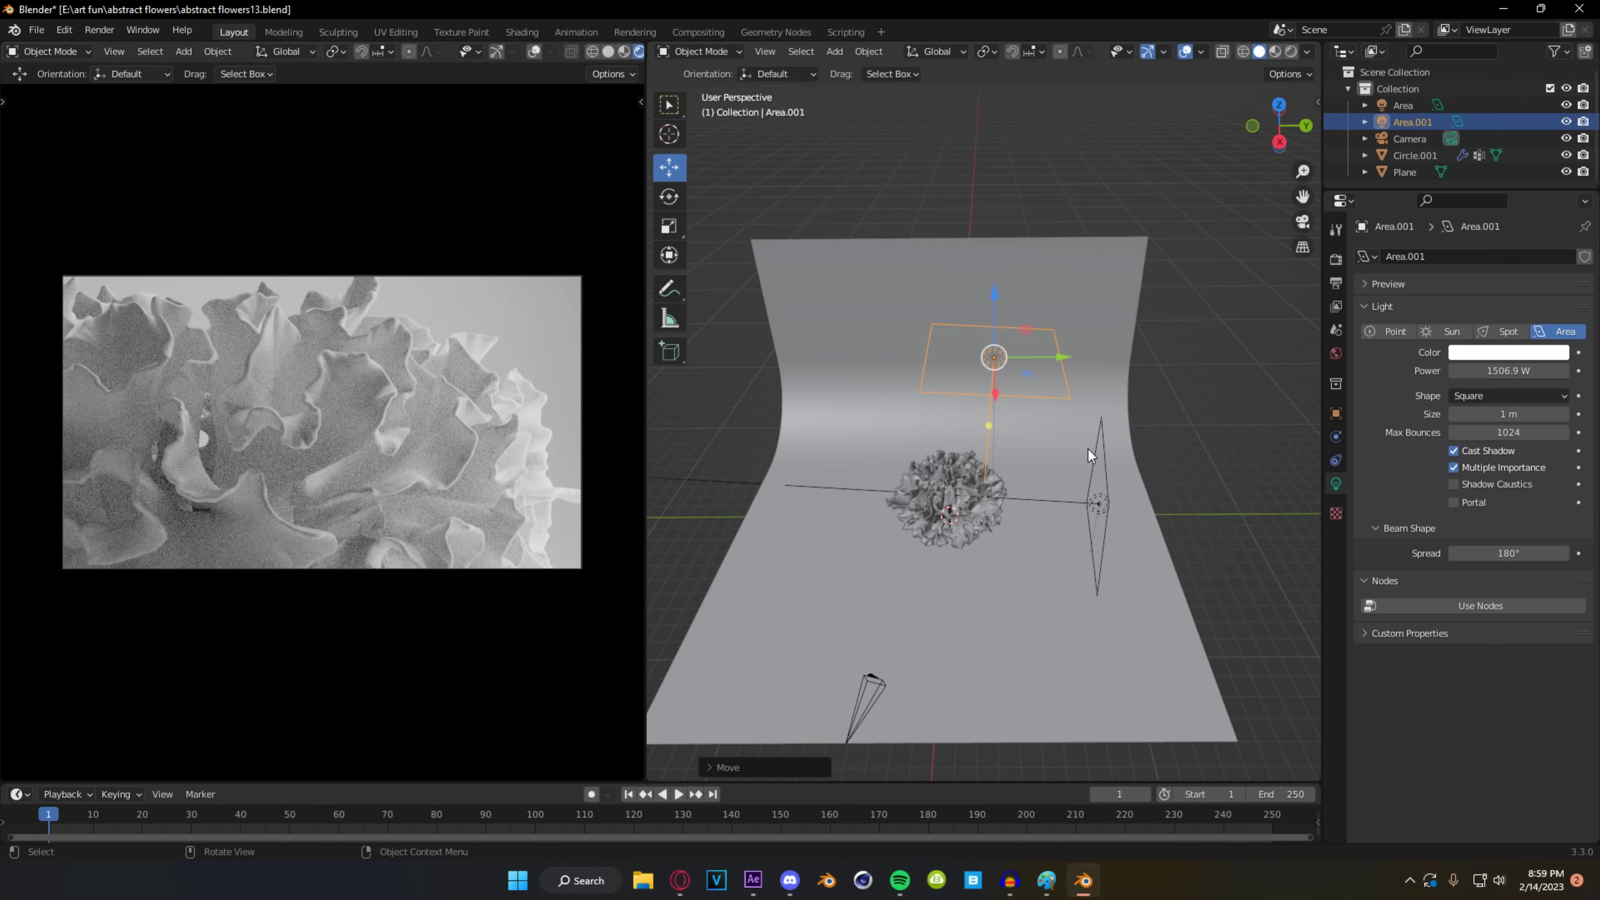
{"action": "key", "text": "s"}
{"action": "left_click", "coordinate": [1126, 466]}
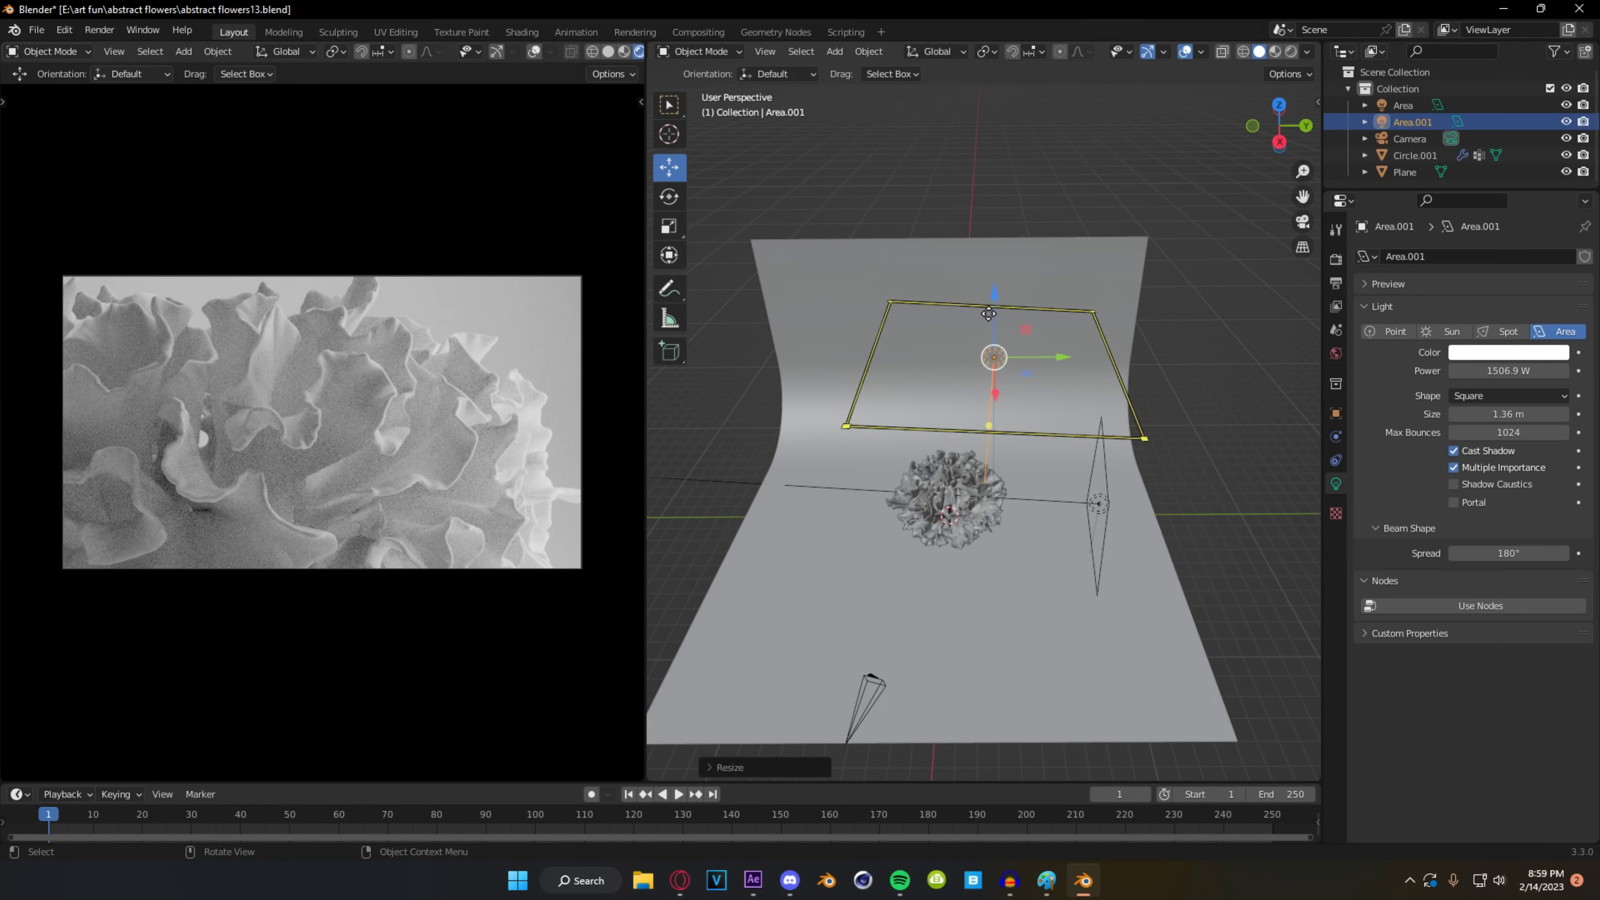
- Raise the overhead area light along Z, set its power to 2500 W, and inspect the growth's lighting in the rendered view
{"action": "key", "text": "g"}
{"action": "key", "text": "z"}
{"action": "left_click", "coordinate": [997, 288]}
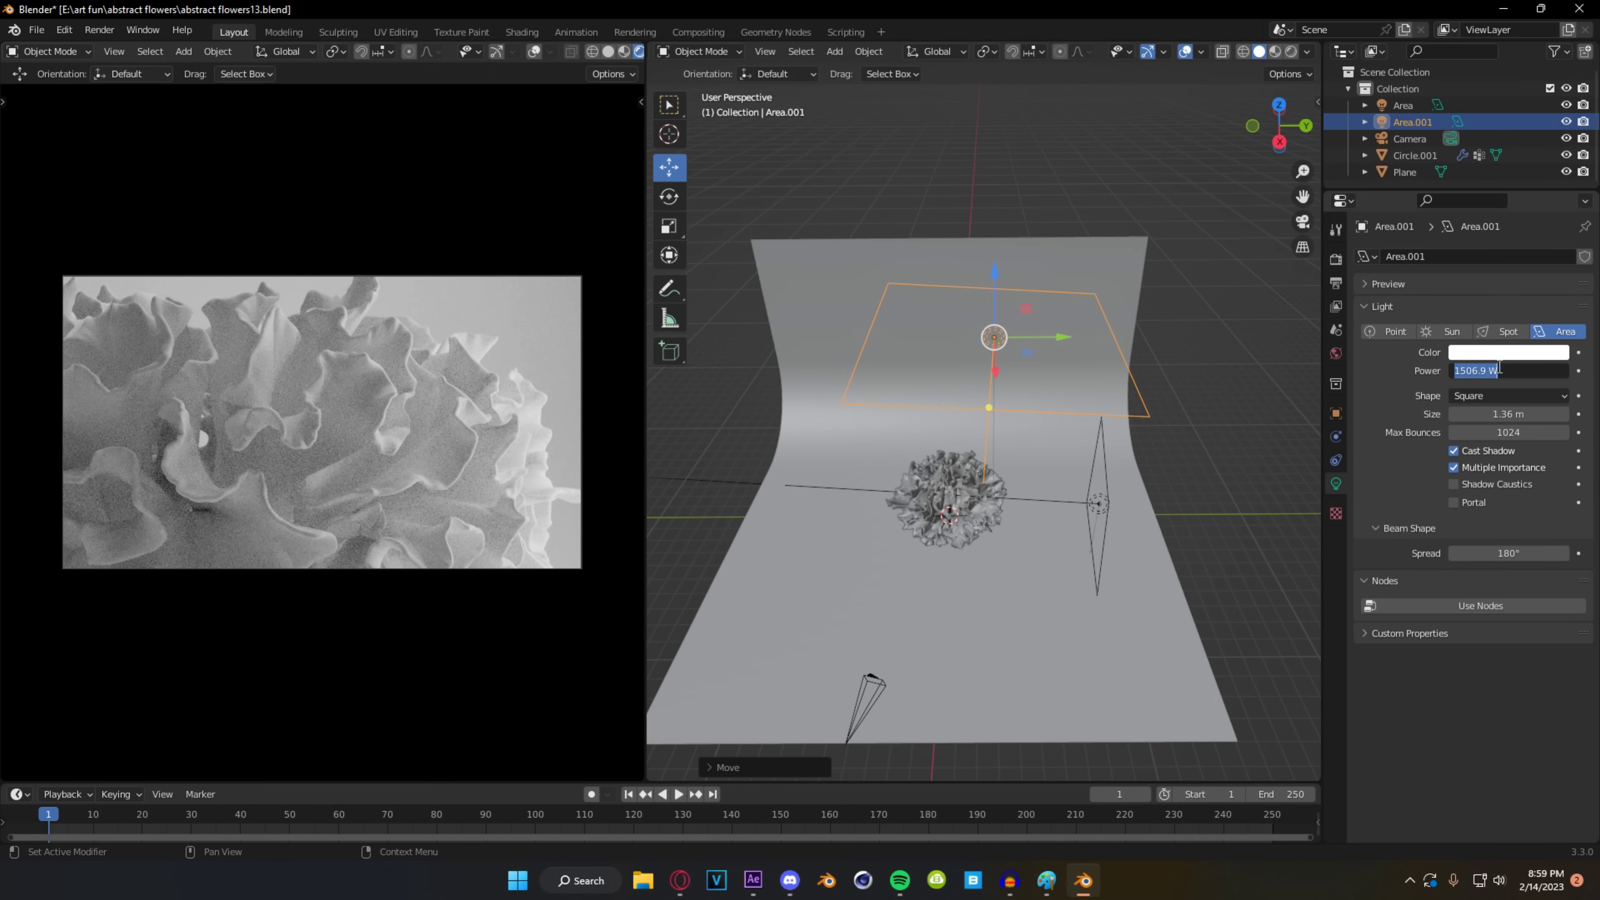
{"action": "key", "text": "Return"}
{"action": "middle_click_drag", "start_coordinate": [1058, 406], "coordinate": [1077, 384]}
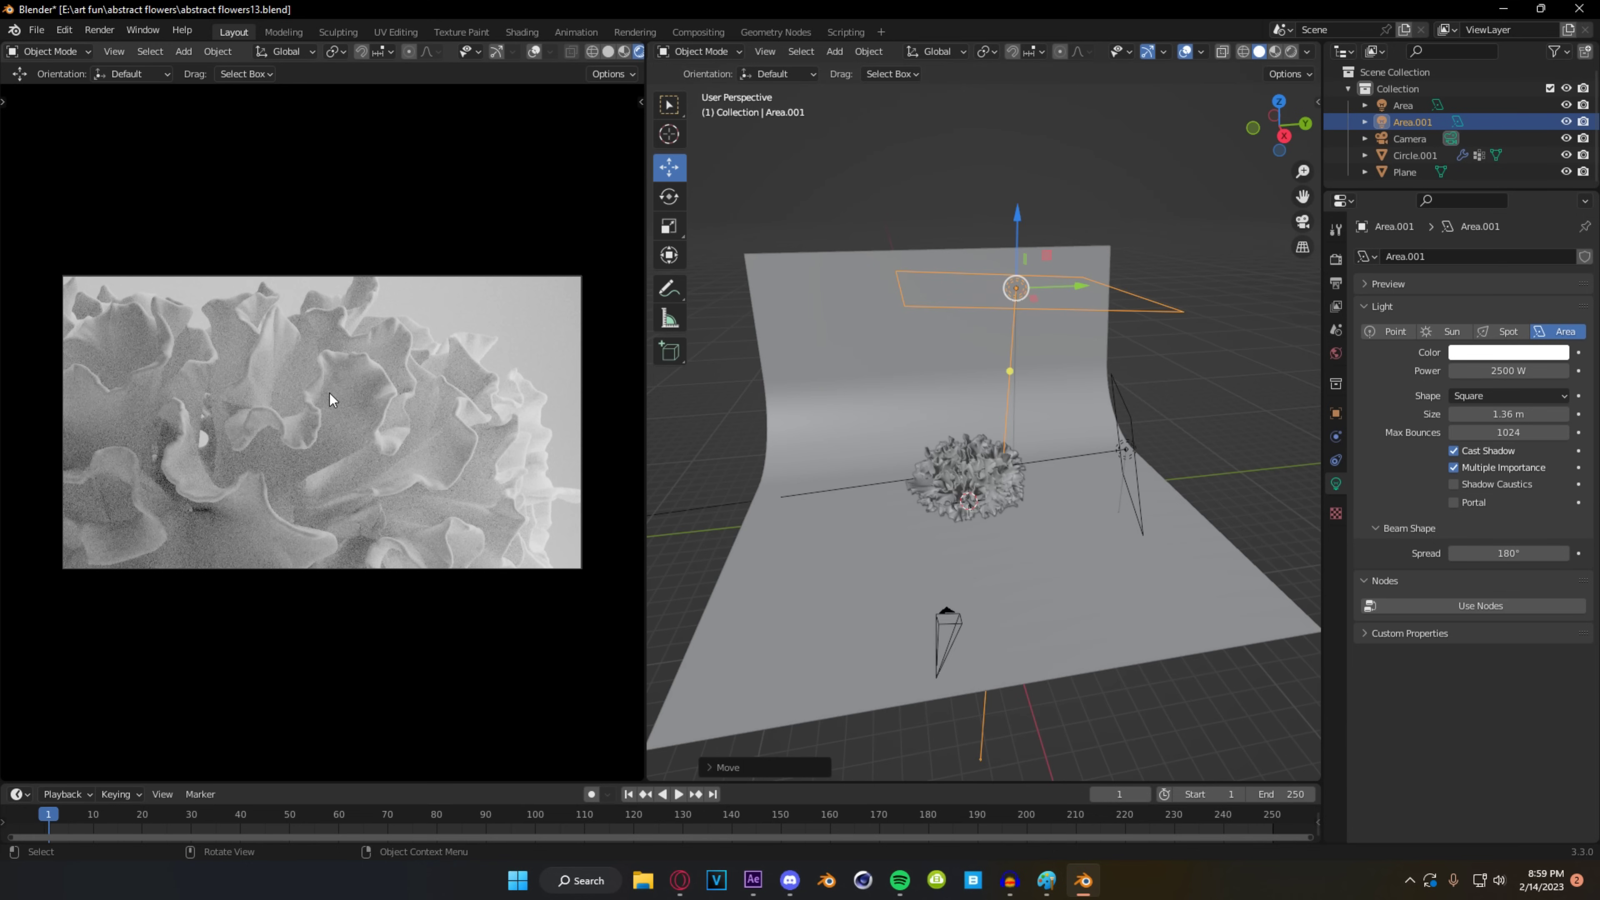
{"action": "scroll", "coordinate": [327, 373], "scroll_direction": "up", "scroll_amount": 3}
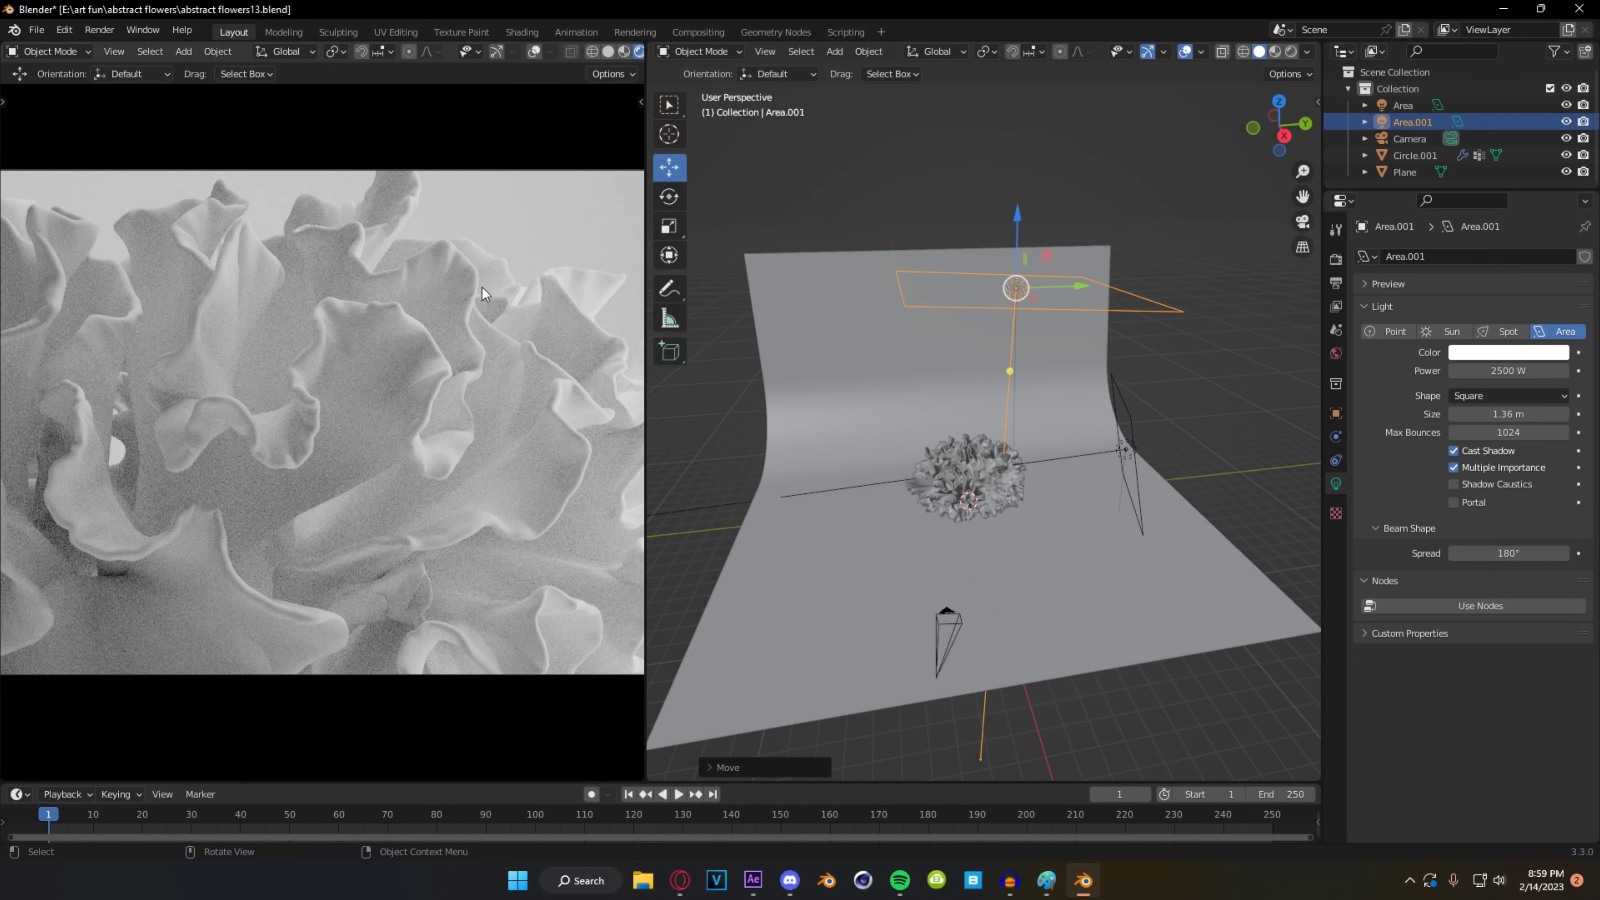
{"action": "scroll", "coordinate": [296, 404], "scroll_direction": "down", "scroll_amount": 2}
{"action": "middle_click_drag", "start_coordinate": [297, 403], "coordinate": [342, 383], "text": "shift"}
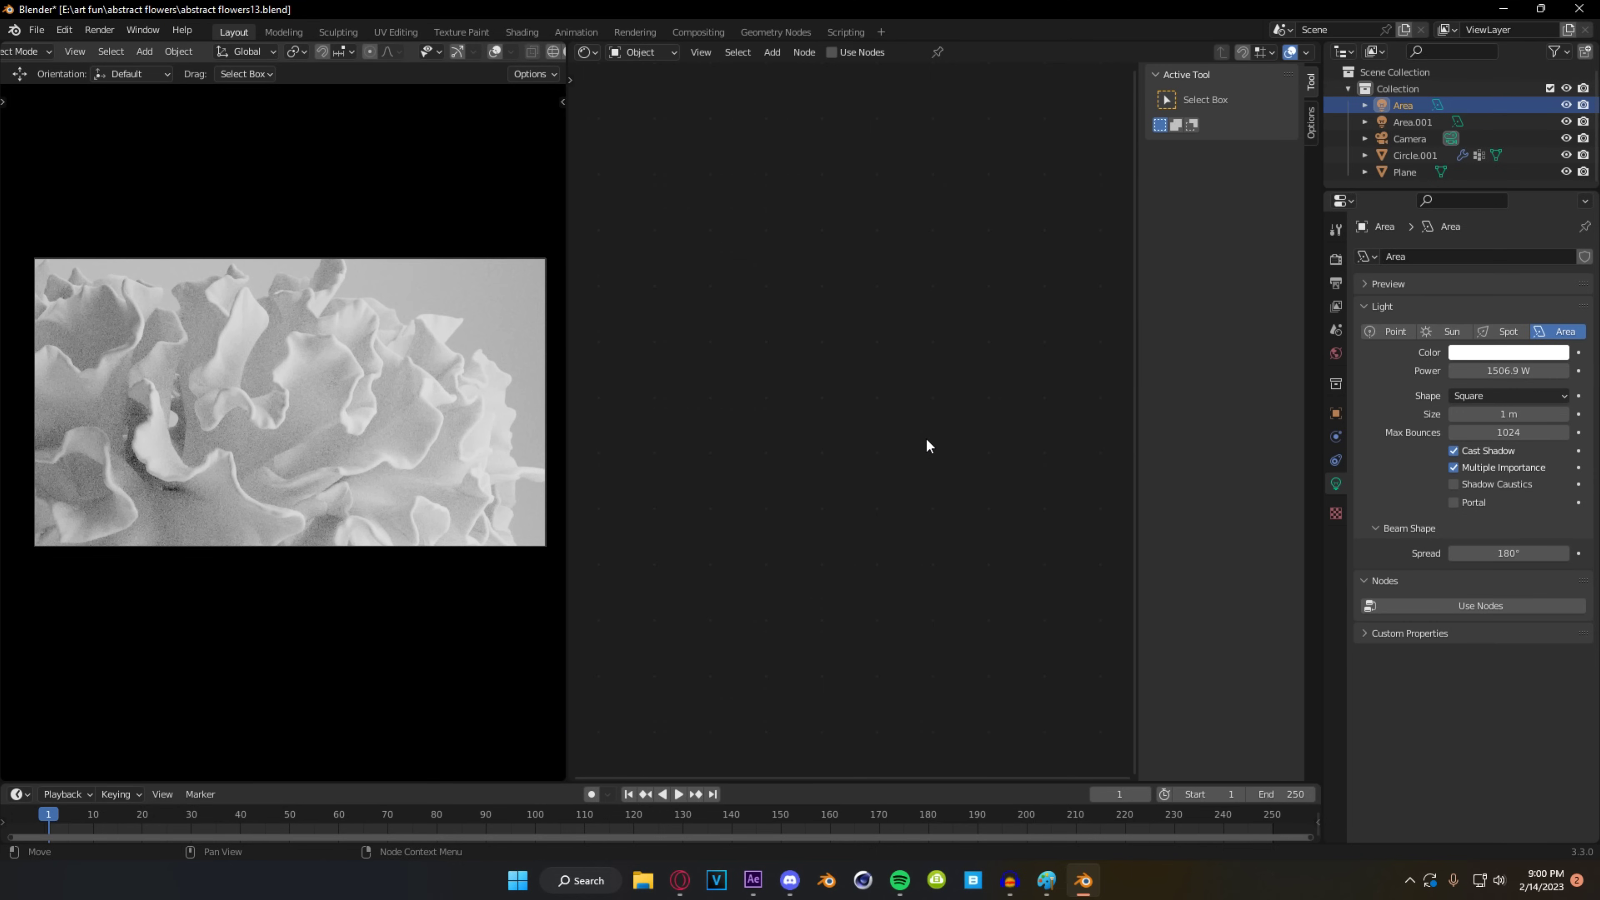
- Hide the shader editor's sidebar and create a new material for the grown mesh
{"action": "key", "text": "n"}
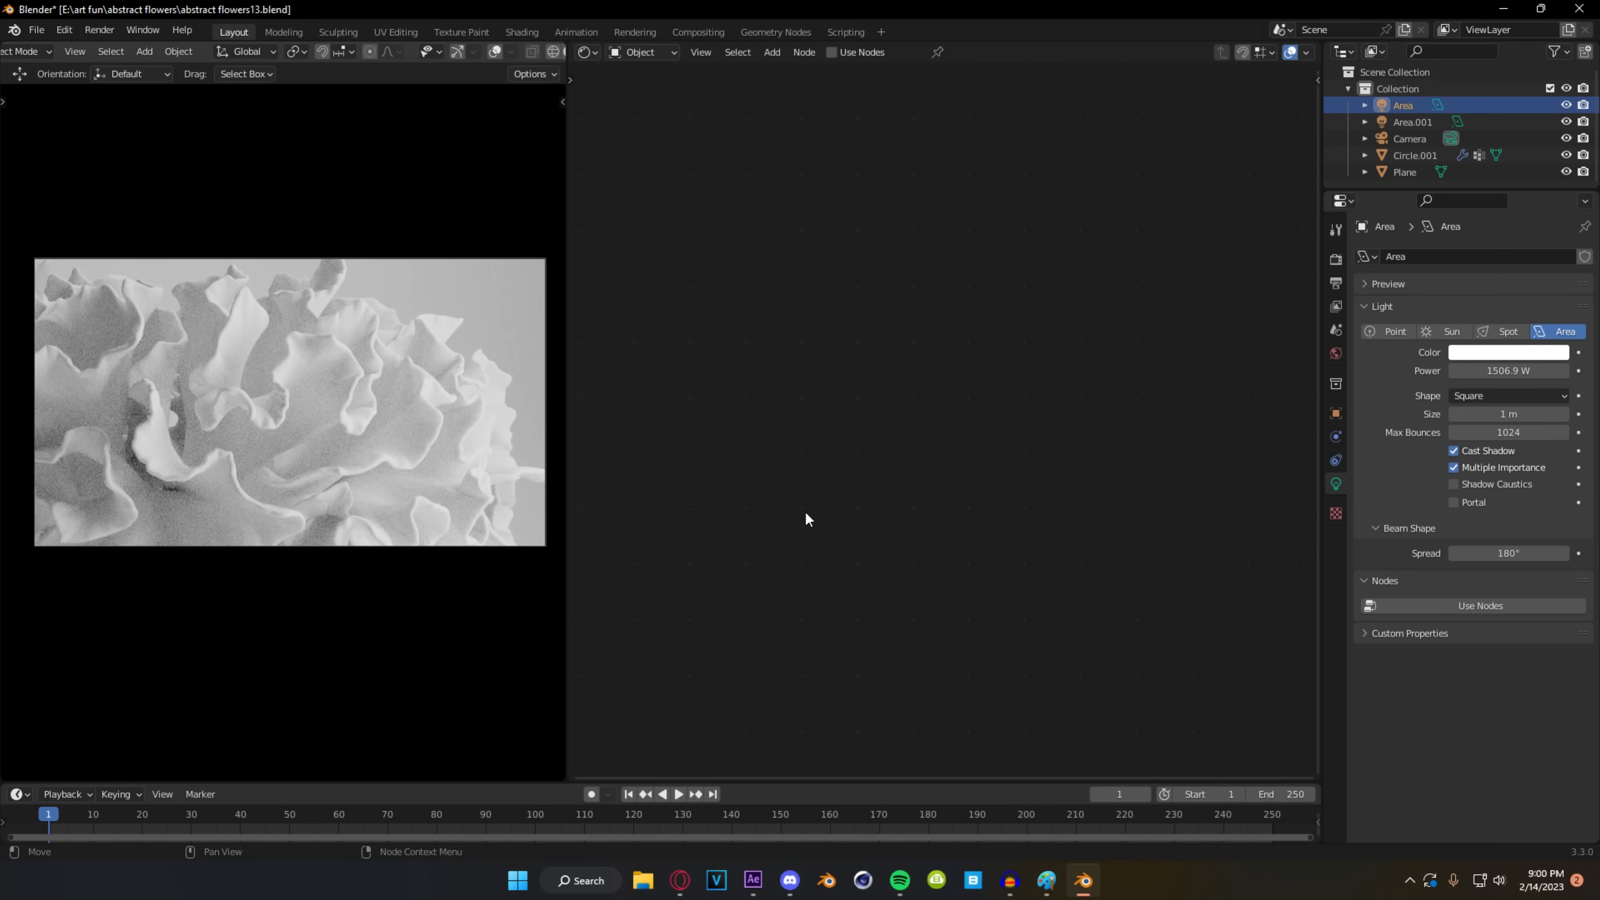
{"action": "left_click", "coordinate": [267, 348]}
{"action": "left_click", "coordinate": [1335, 553]}
{"action": "left_click", "coordinate": [1477, 327]}
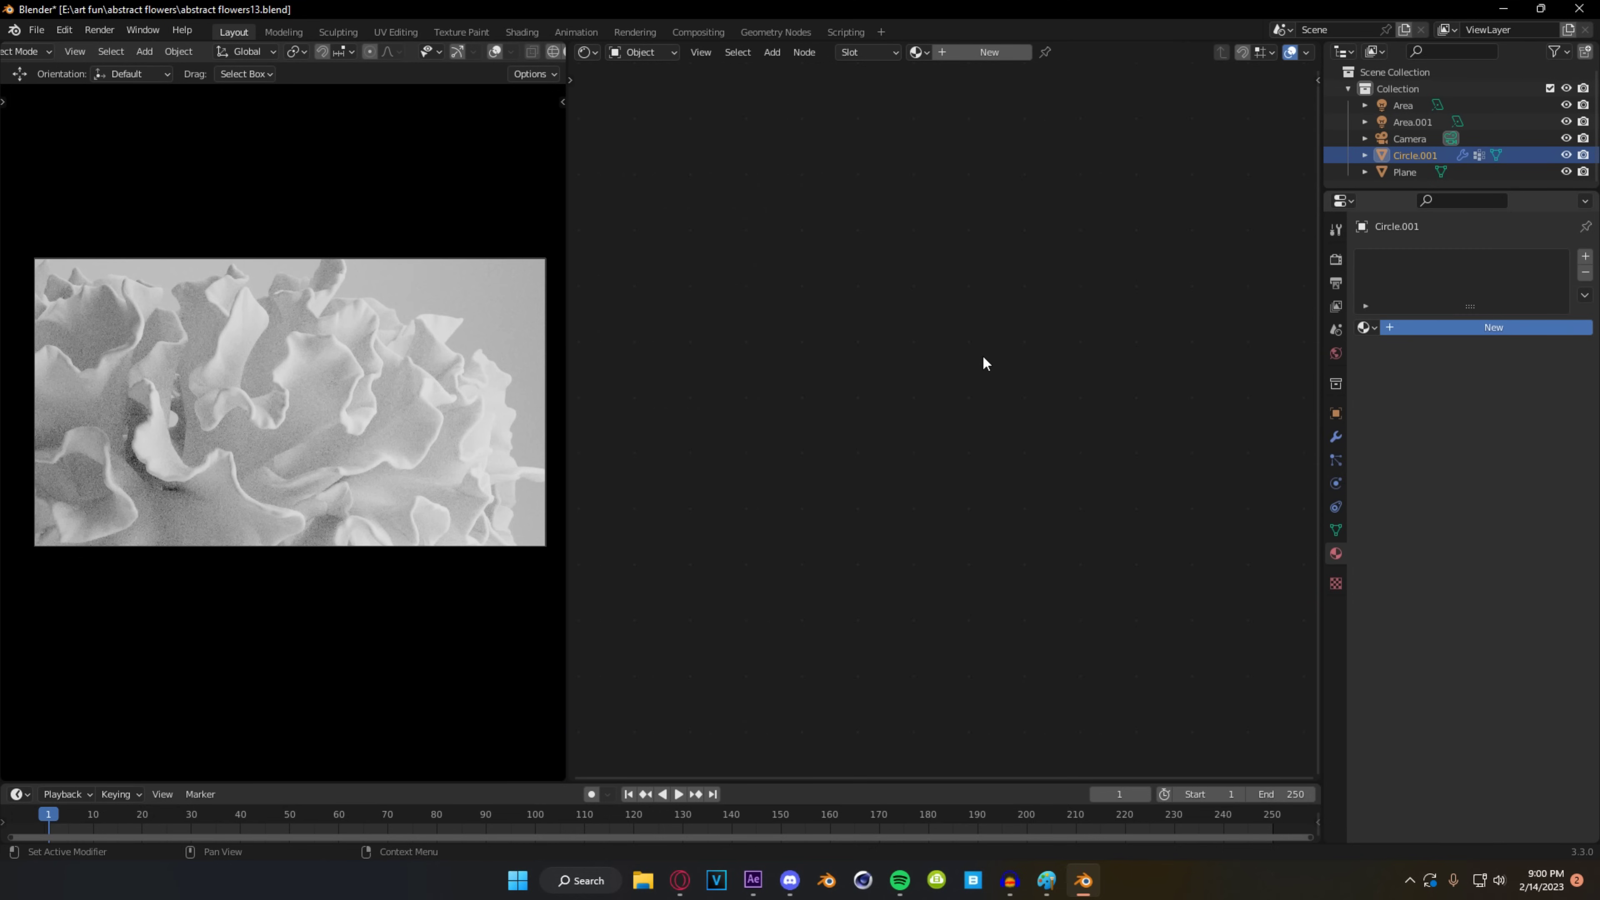
- Move the Principled BSDF node away from the Material Output node to space out the material's node graph
{"action": "scroll", "coordinate": [1053, 515], "scroll_direction": "down", "scroll_amount": 4}
{"action": "middle_click_drag", "start_coordinate": [774, 496], "coordinate": [866, 423]}
{"action": "left_click", "coordinate": [749, 352]}
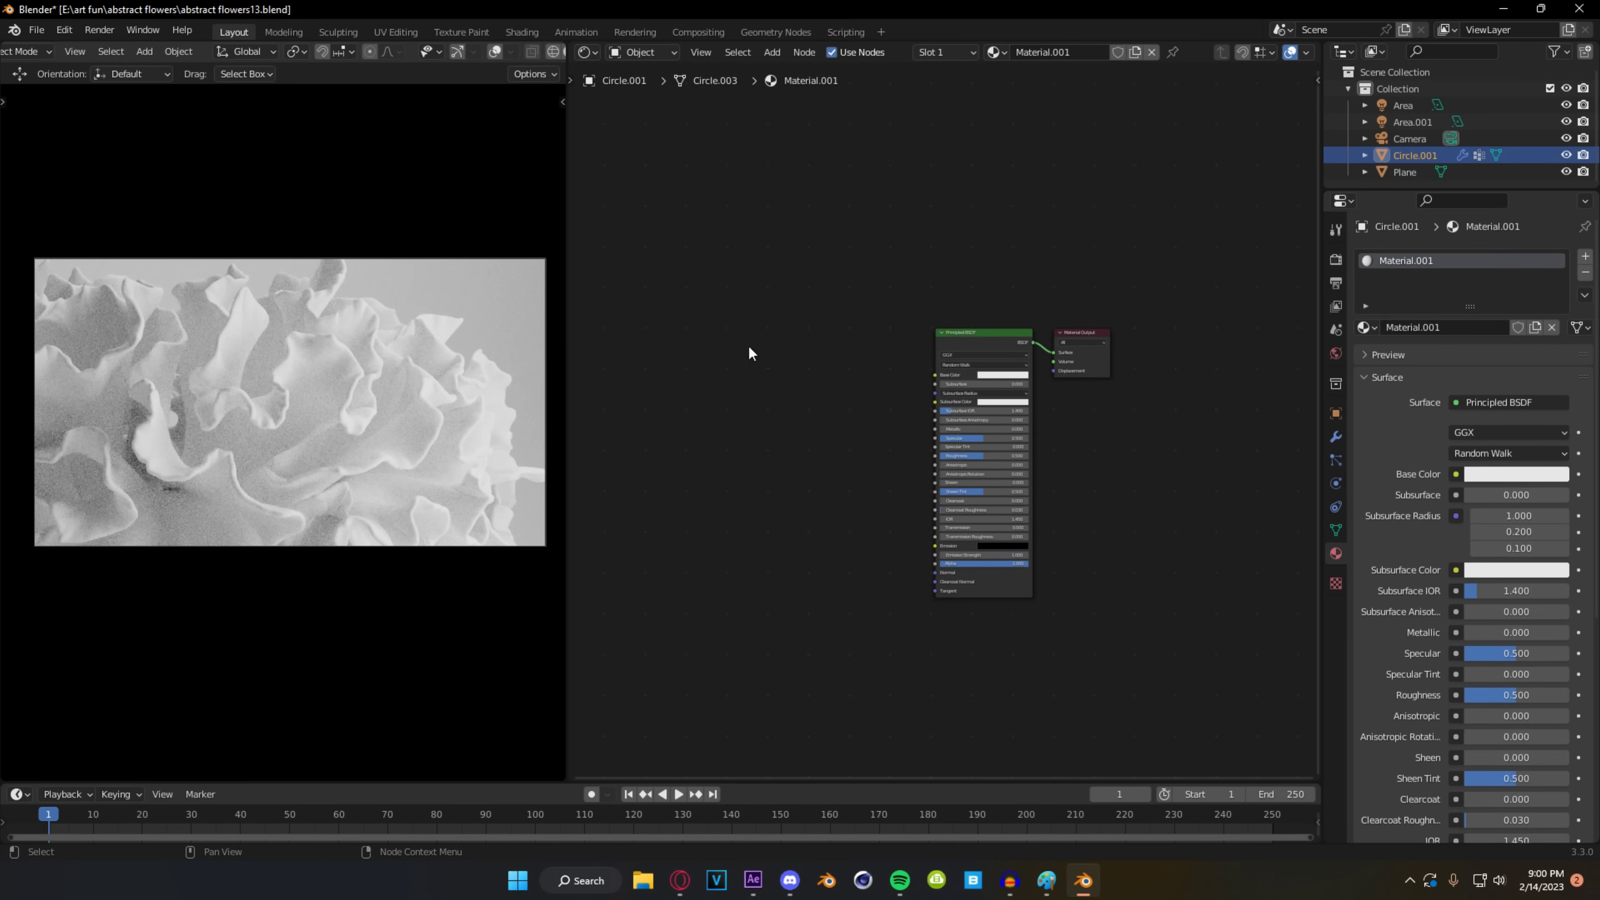
{"action": "left_click_drag", "start_coordinate": [976, 349], "coordinate": [939, 354]}
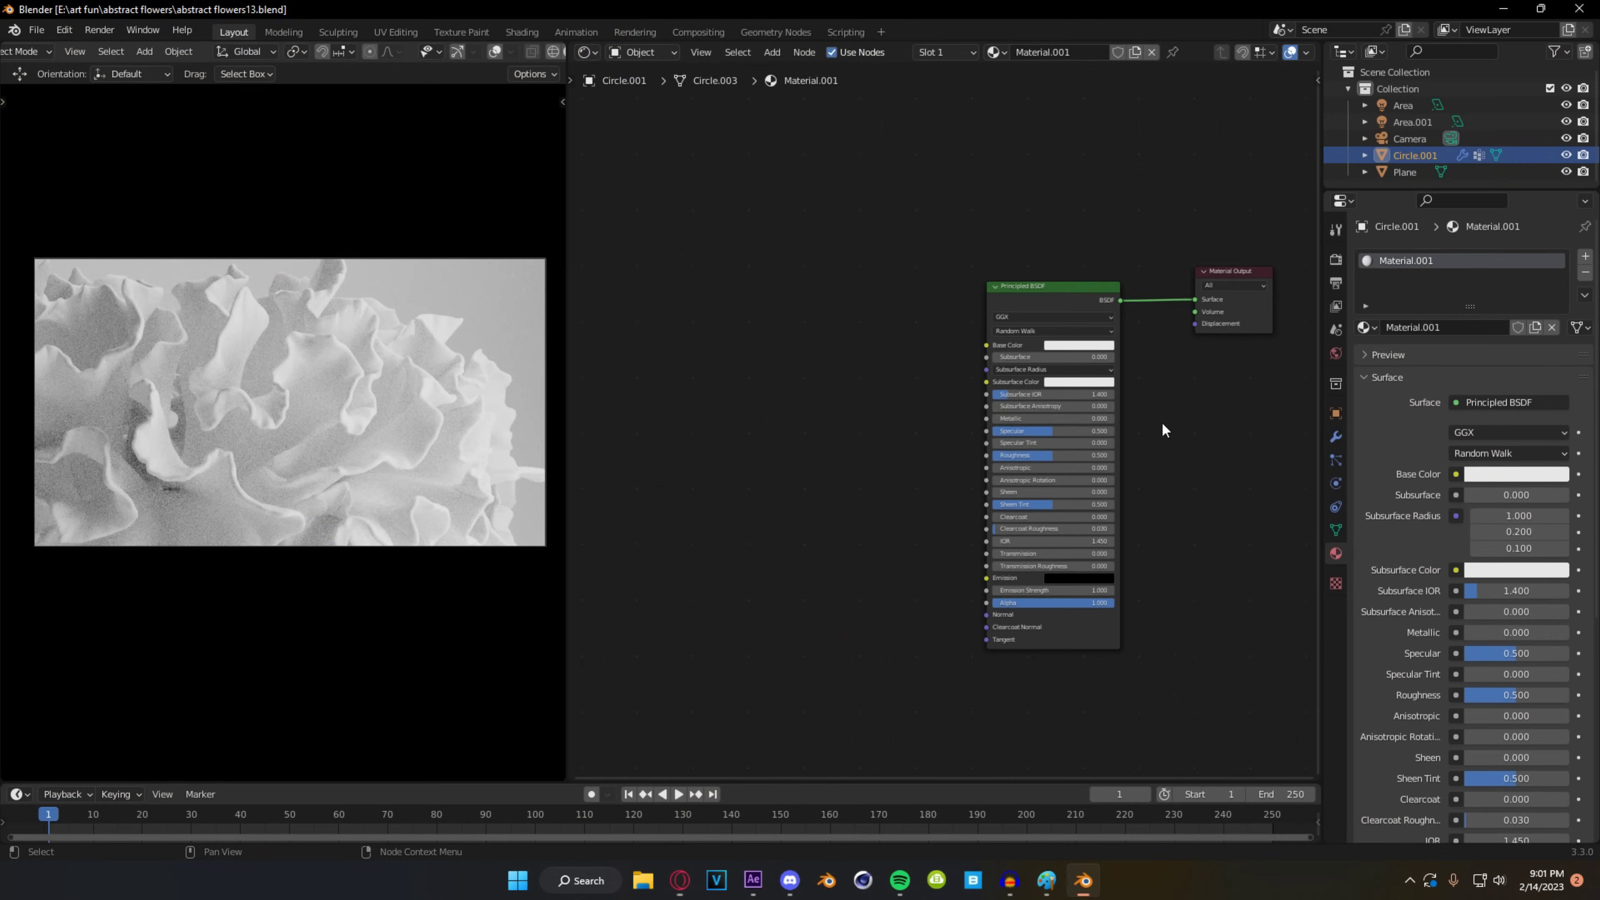
- Add a ColorRamp node before the Principled BSDF and attach a Texture Coordinate, Mapping and Image Texture chain to it
{"action": "scroll", "coordinate": [742, 291], "scroll_direction": "down", "scroll_amount": 1}
{"action": "middle_click_drag", "start_coordinate": [742, 291], "coordinate": [881, 333]}
{"action": "key", "text": "shift+a"}
{"action": "left_click", "coordinate": [862, 338]}
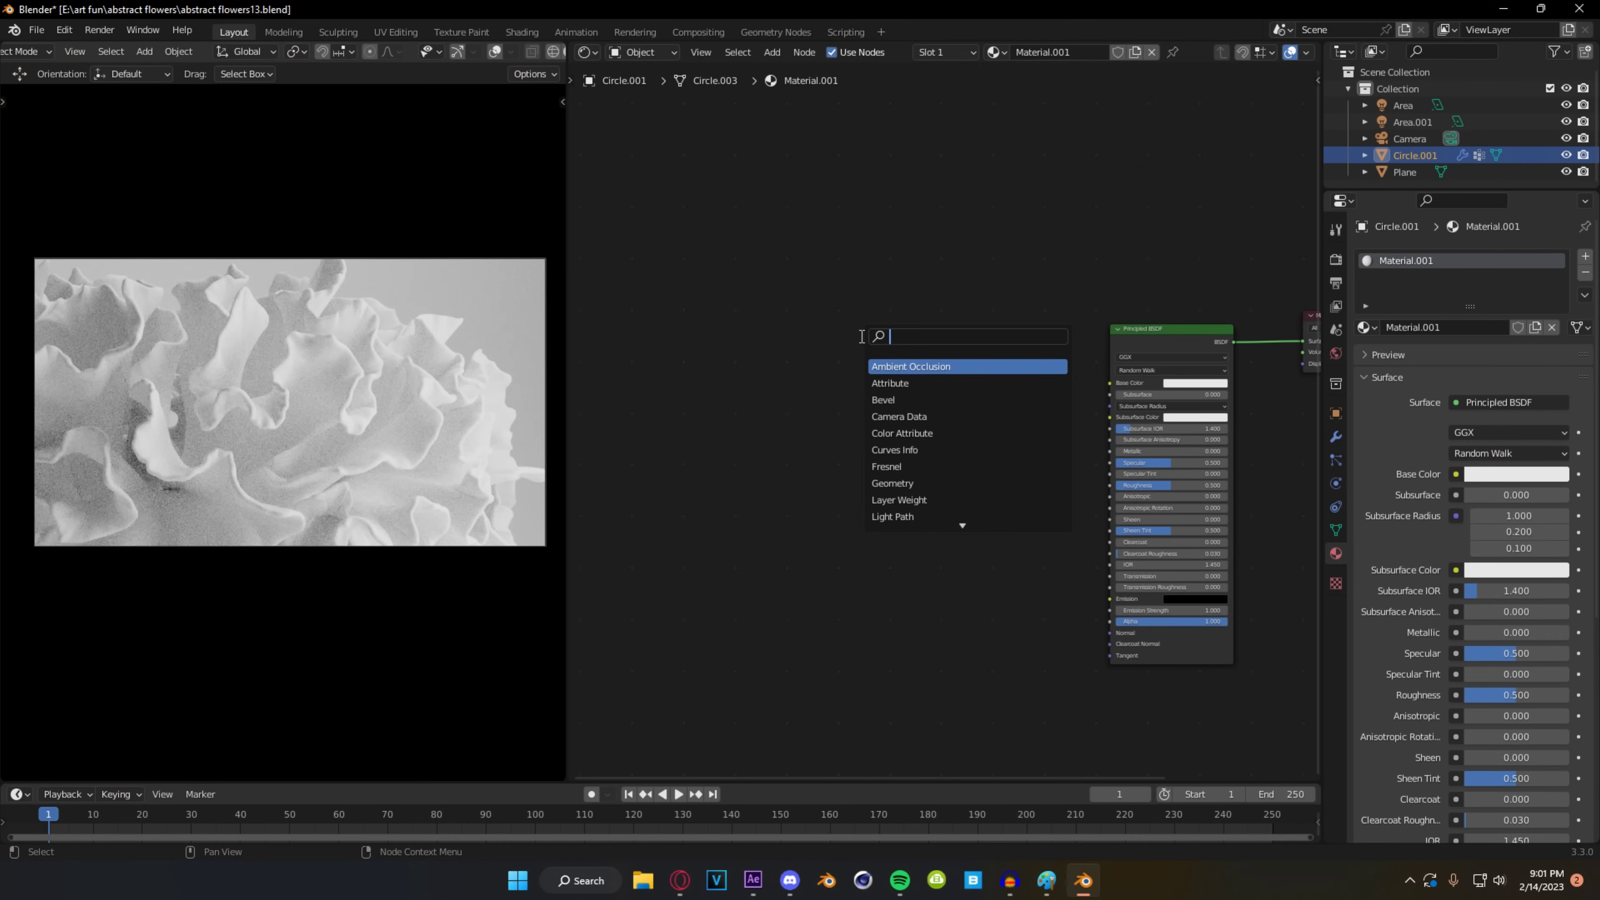
{"action": "type", "text": "colo"}
{"action": "key", "text": "Return"}
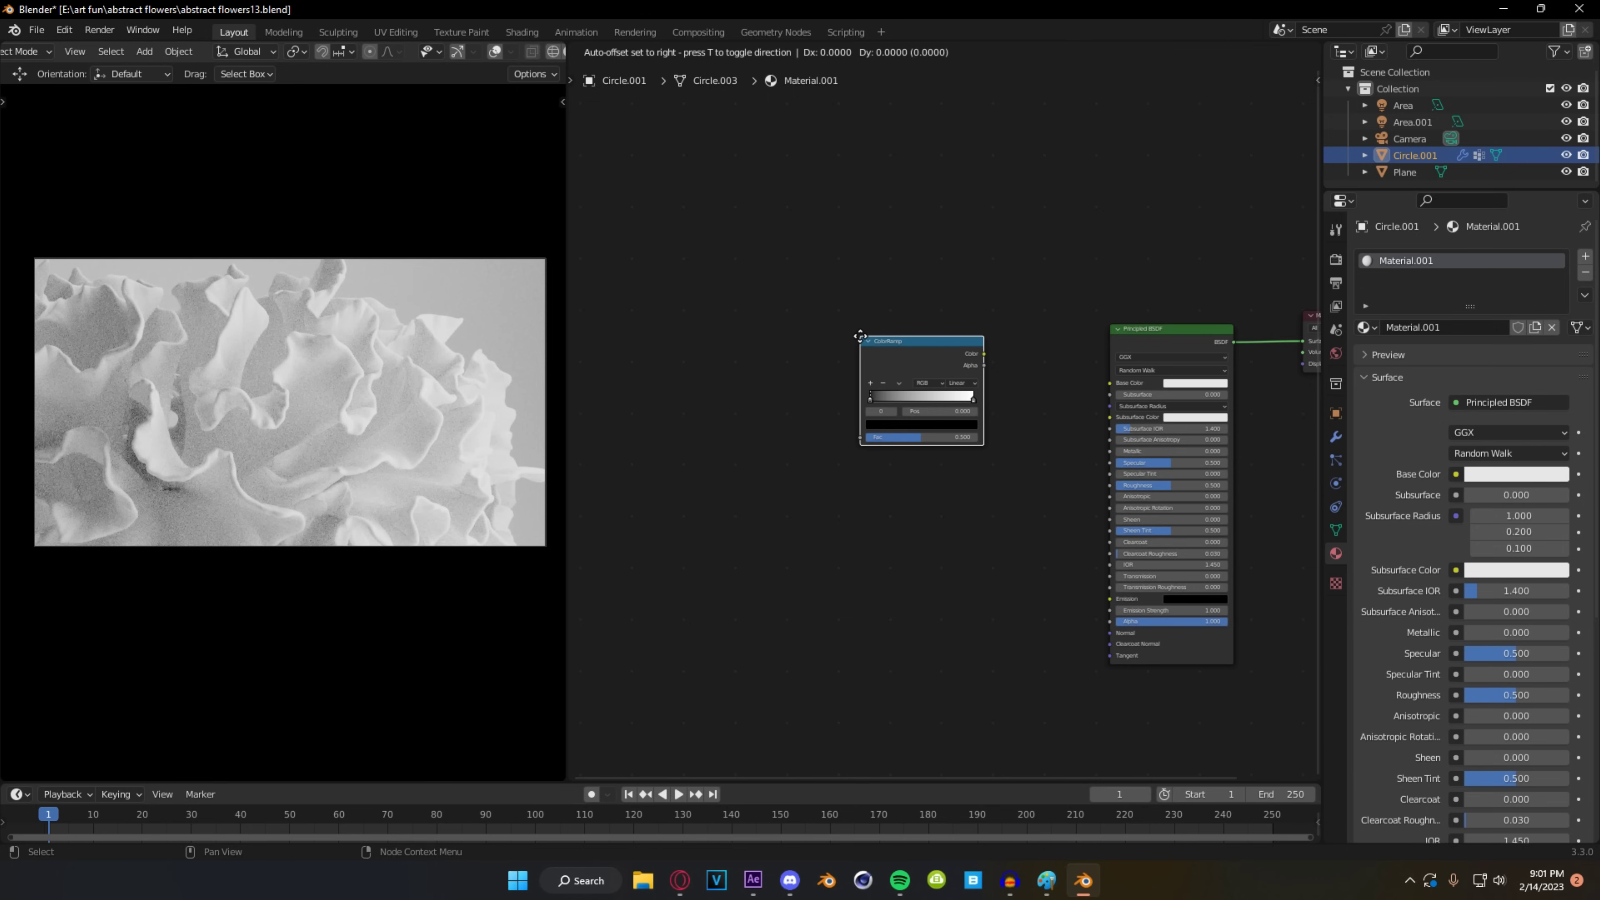
{"action": "left_click", "coordinate": [886, 319]}
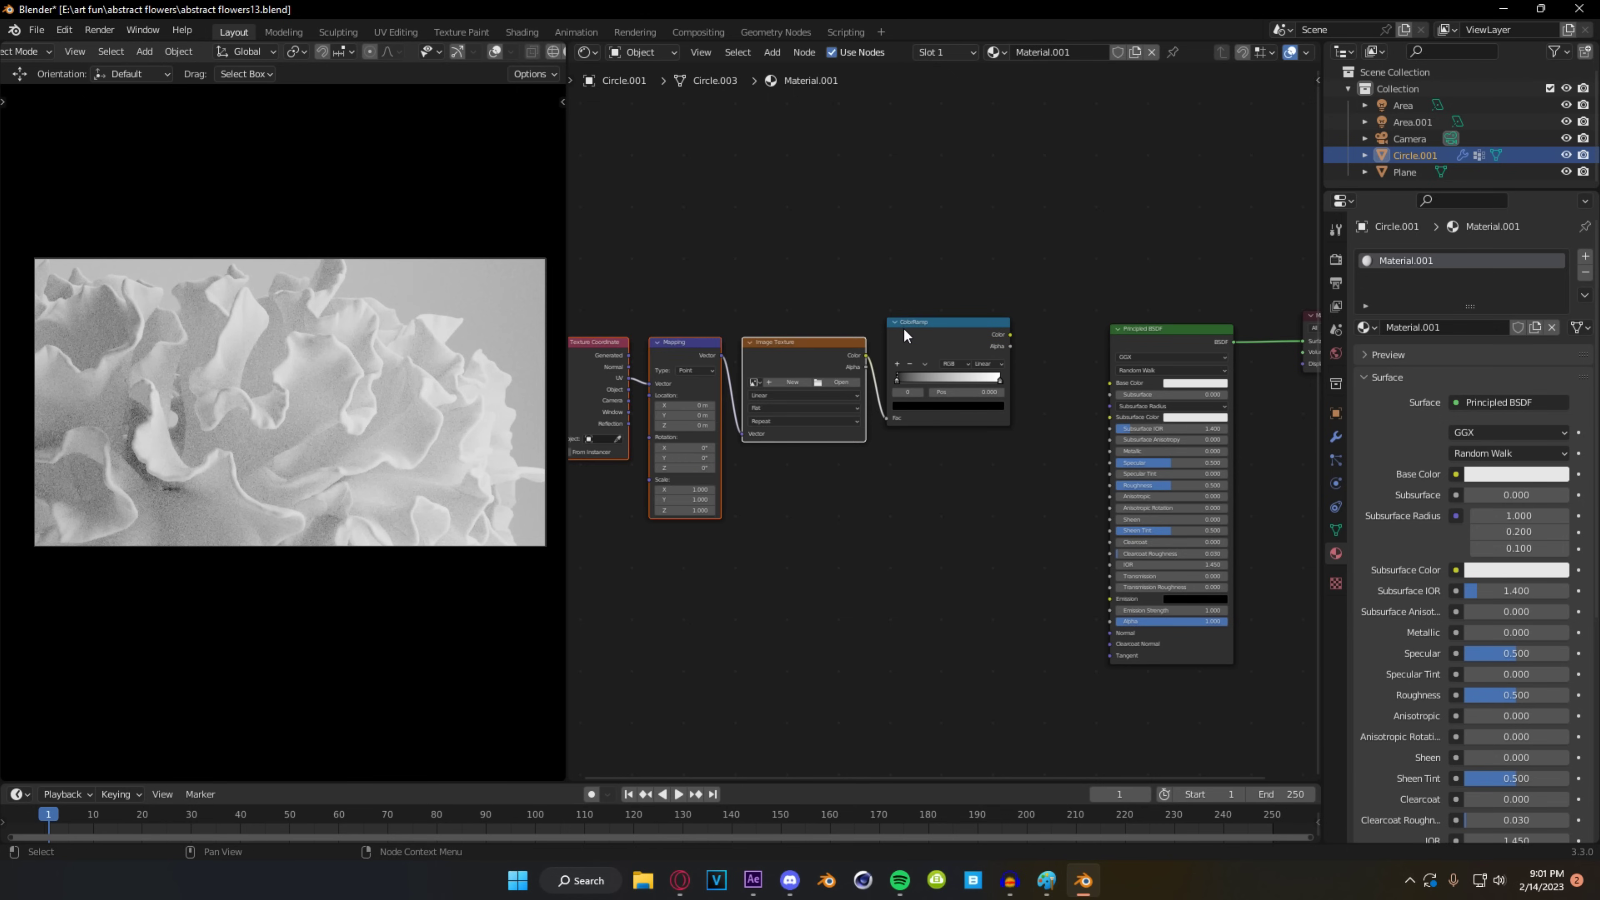
{"action": "scroll", "coordinate": [979, 313], "scroll_direction": "left", "scroll_amount": 3, "text": "ctrl"}
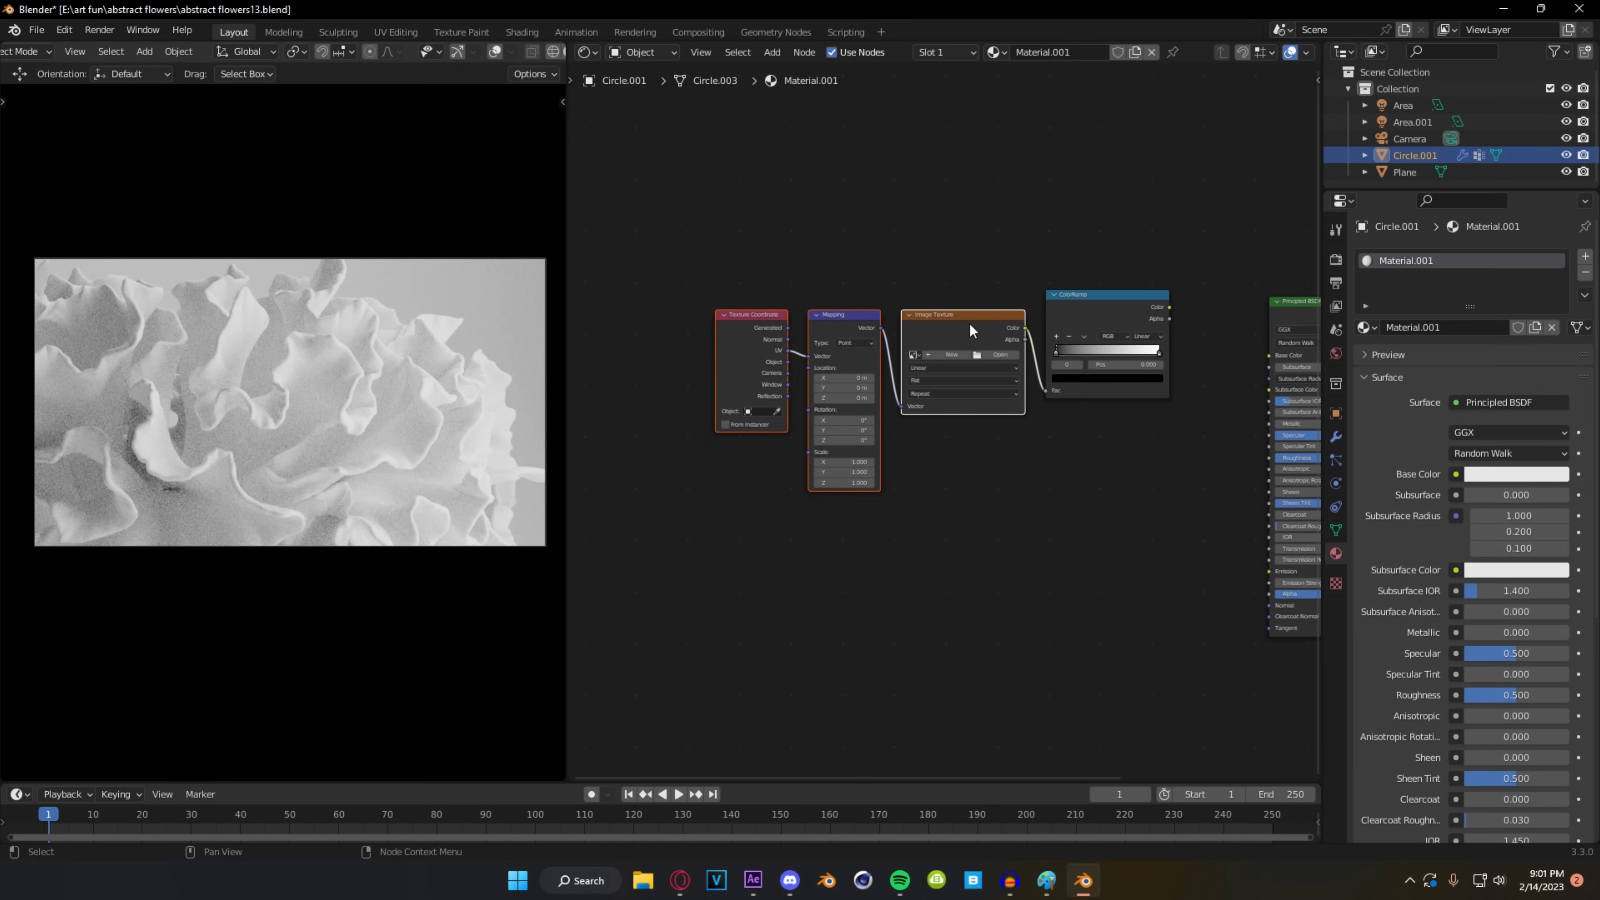
- Delete the Image Texture node, link Mapping's Vector output to the ColorRamp's Fac, and move the Texture Coordinate and Mapping nodes farther from the ramp
{"action": "key", "text": "x"}
{"action": "left_click_drag", "start_coordinate": [880, 328], "coordinate": [1045, 390]}
{"action": "left_click_drag", "start_coordinate": [751, 314], "coordinate": [645, 317]}
{"action": "left_click_drag", "start_coordinate": [842, 315], "coordinate": [758, 317]}
{"action": "left_click", "coordinate": [843, 430]}
- Insert a Noise Texture node between the Mapping and ColorRamp nodes
{"action": "key", "text": "shift+a"}
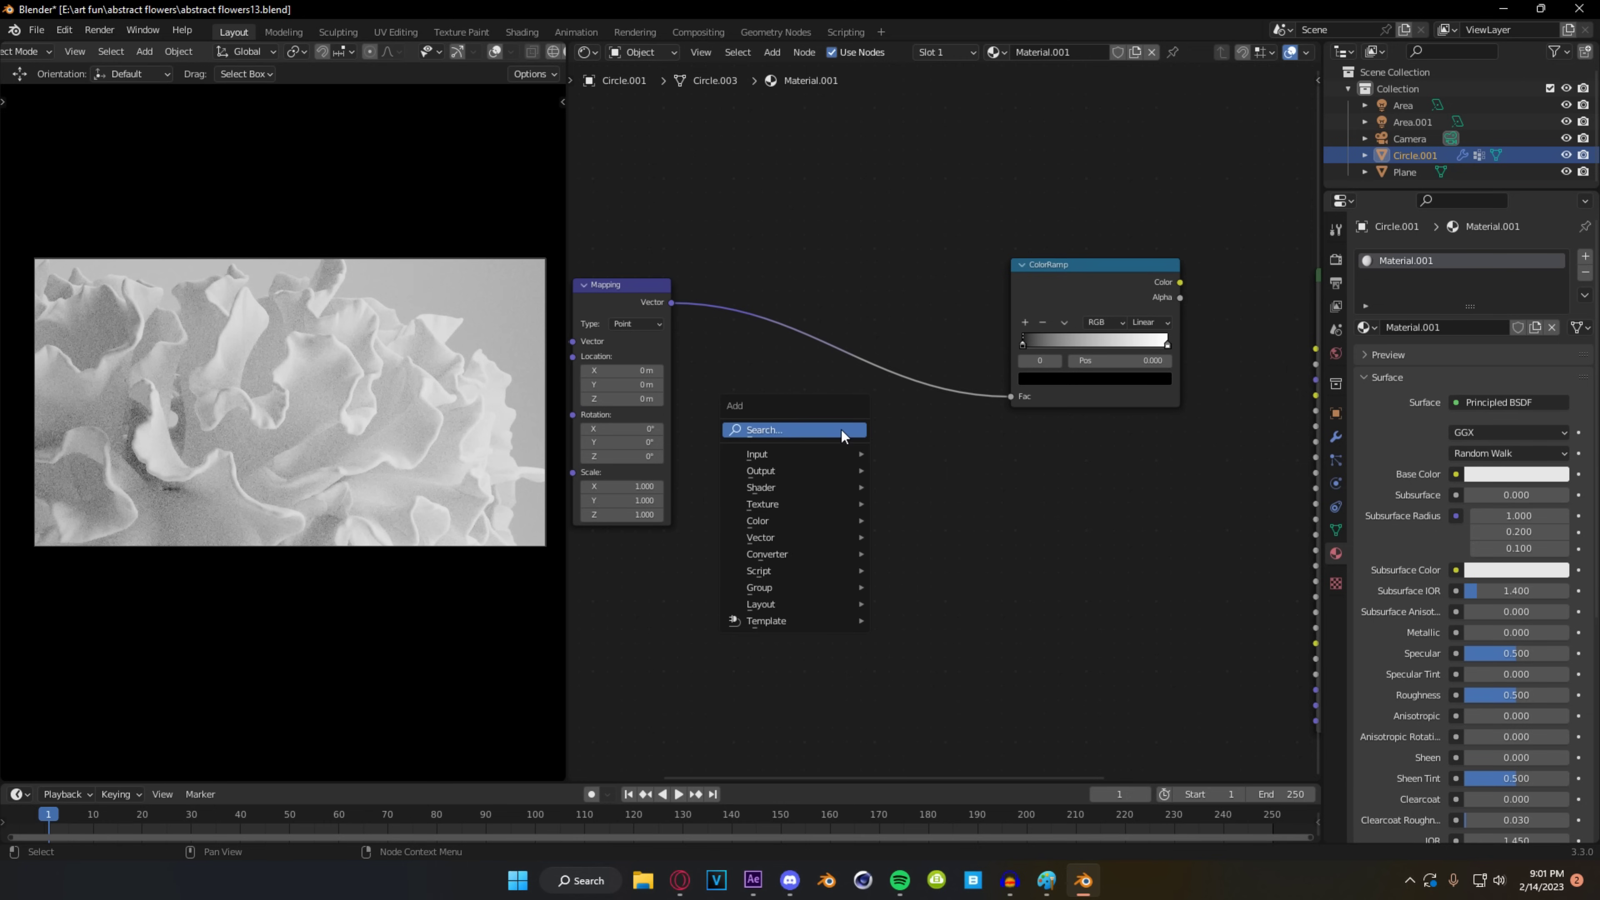
{"action": "left_click", "coordinate": [843, 430]}
{"action": "type", "text": "noise"}
{"action": "key", "text": "Down"}
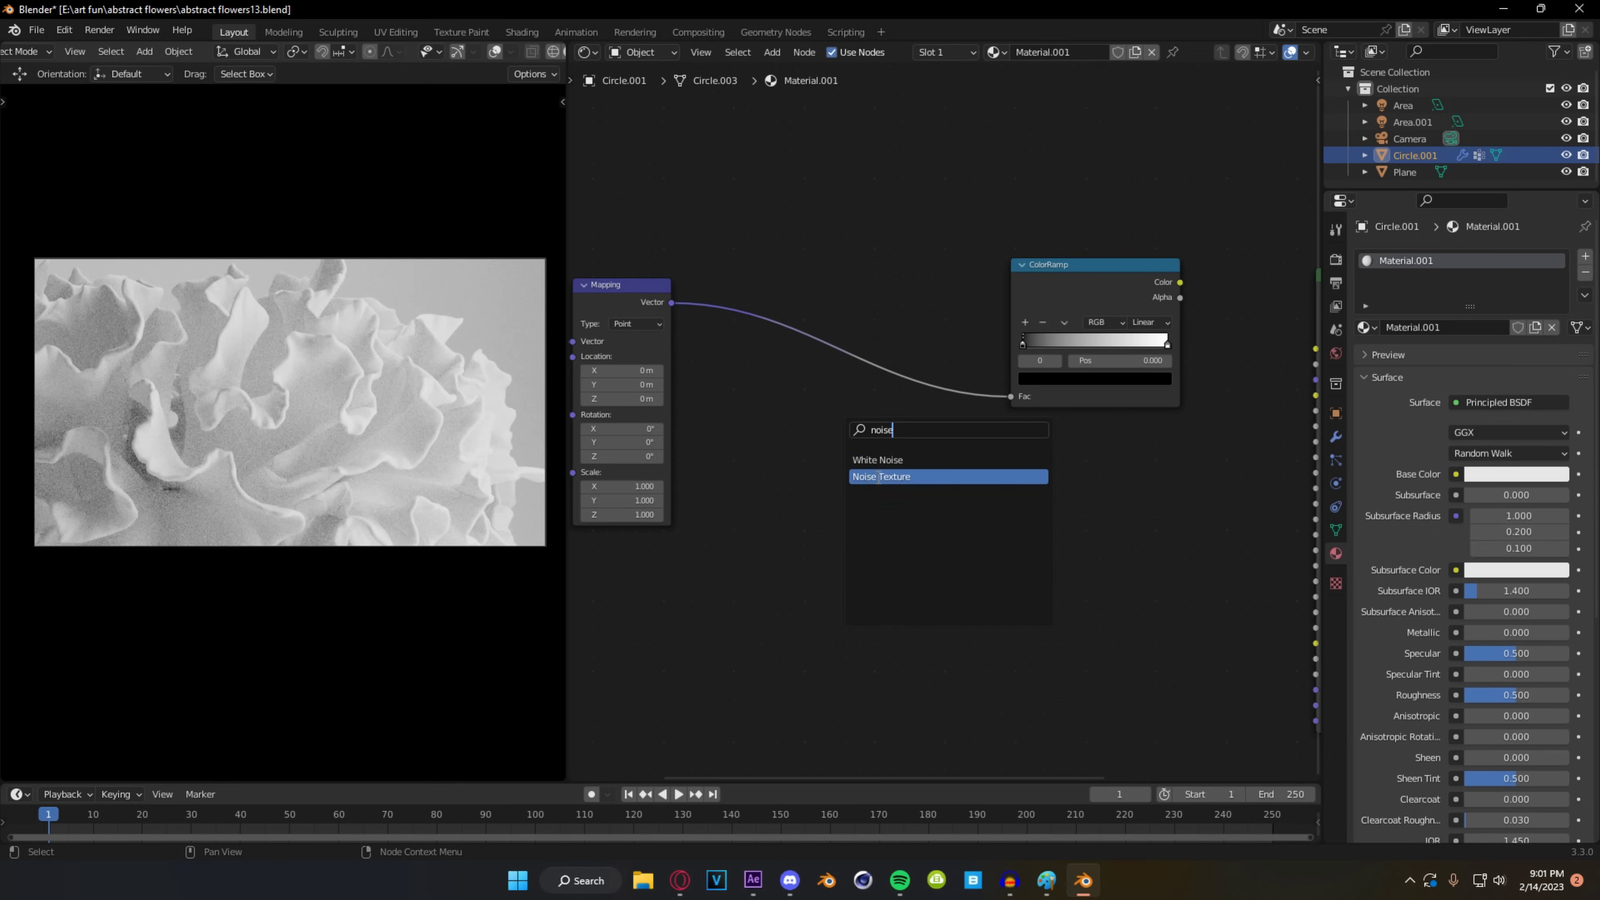
{"action": "key", "text": "Return"}
- Connect the ColorRamp's Color output to the Principled BSDF's Base Color
{"action": "middle_click_drag", "start_coordinate": [1015, 403], "coordinate": [864, 426]}
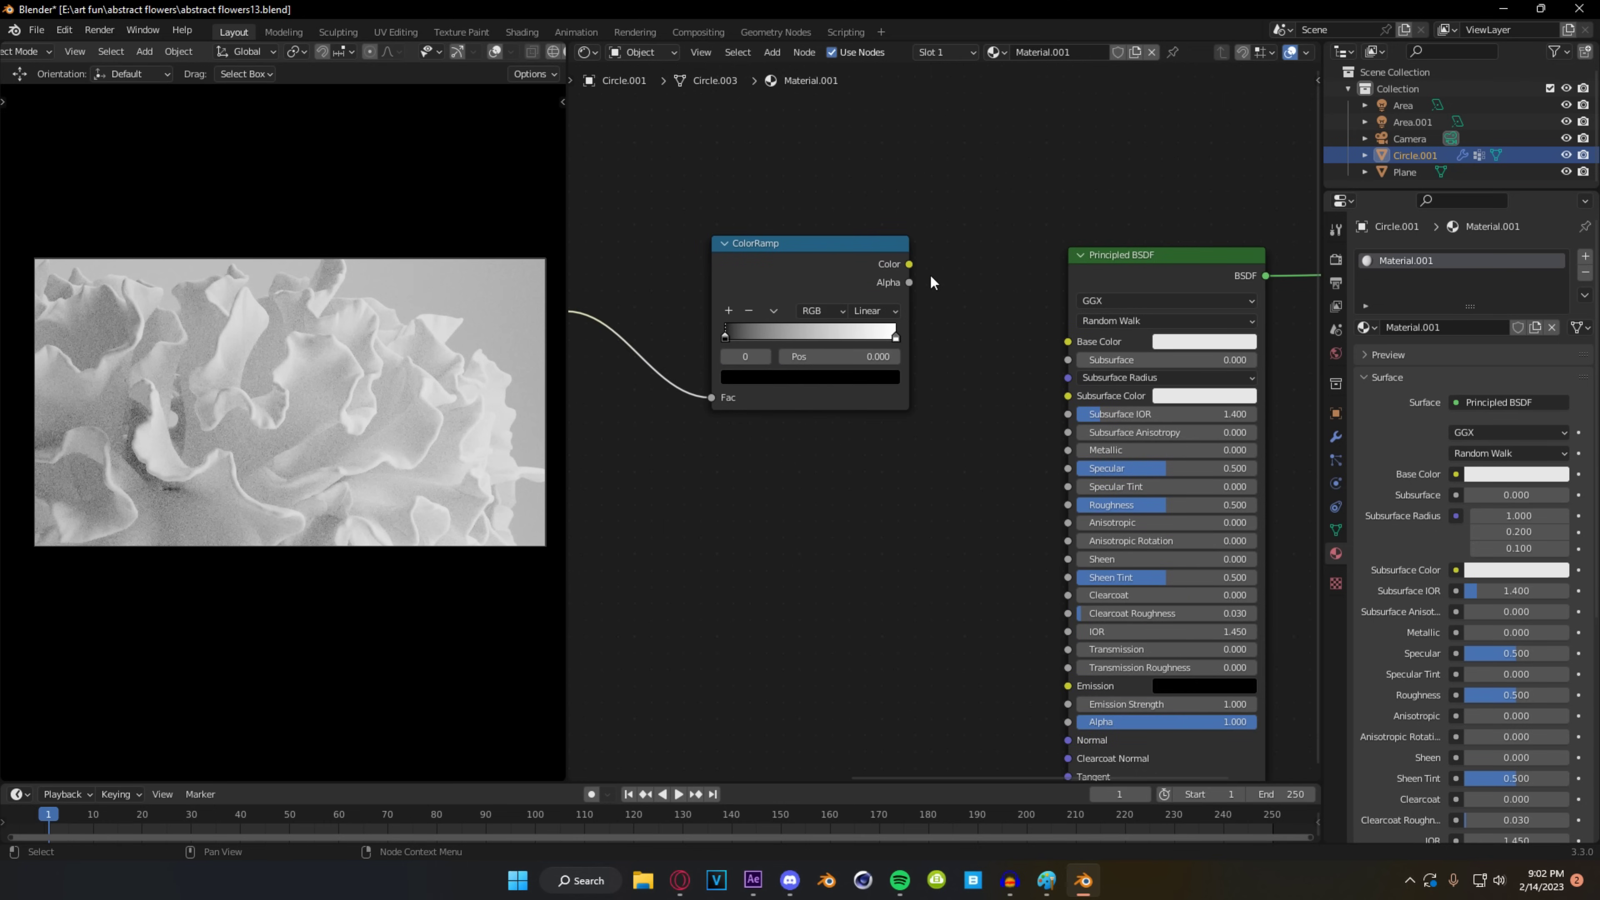
{"action": "left_click_drag", "start_coordinate": [909, 264], "coordinate": [979, 308]}
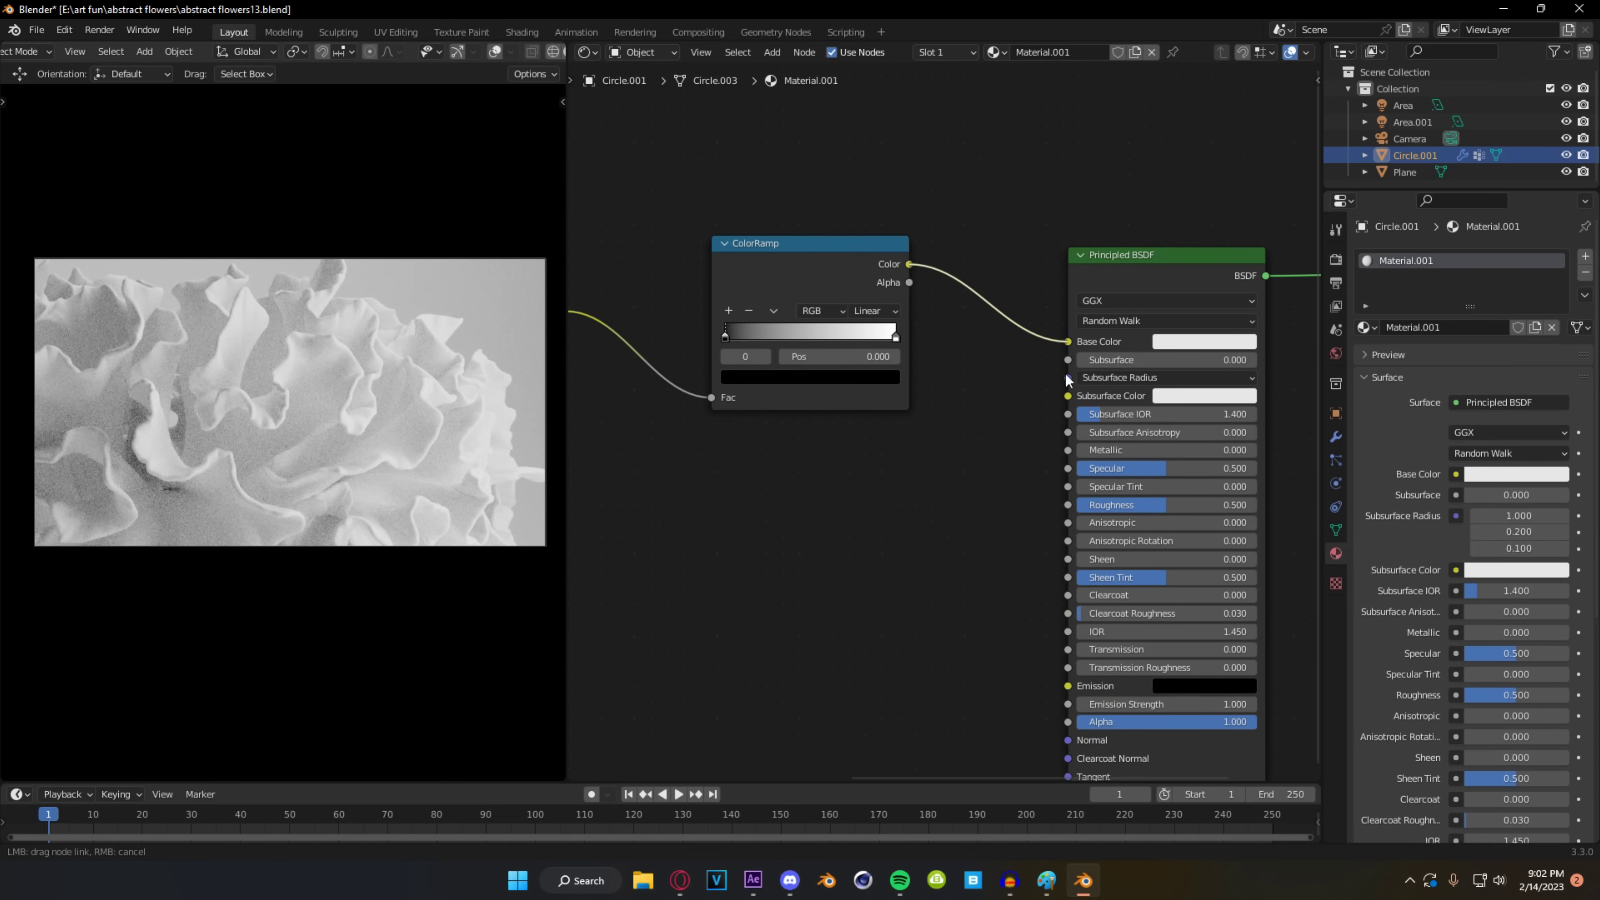
{"action": "left_click_drag", "start_coordinate": [1064, 372], "coordinate": [1066, 373]}
- Change the ColorRamp's black stop at position 0 to a bright coral orange-red at full value
{"action": "scroll", "coordinate": [919, 466], "scroll_direction": "left", "scroll_amount": 3, "text": "ctrl"}
{"action": "scroll", "coordinate": [919, 425], "scroll_direction": "up", "scroll_amount": 1}
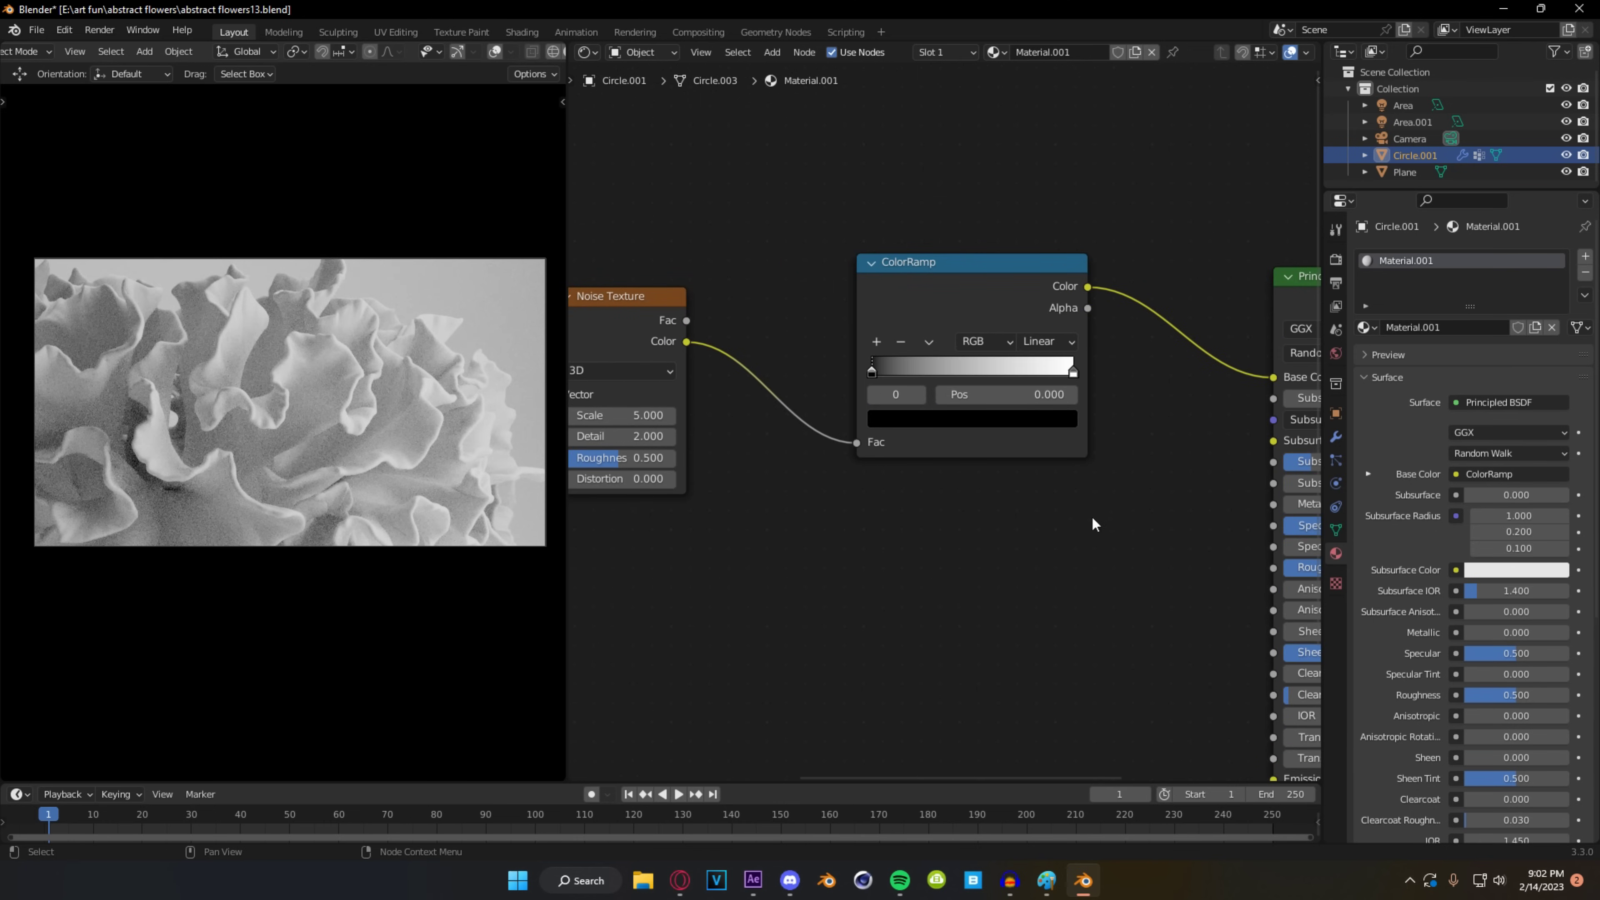
{"action": "left_click", "coordinate": [882, 424]}
{"action": "left_click", "coordinate": [969, 415]}
{"action": "left_click_drag", "start_coordinate": [1033, 281], "coordinate": [1039, 147]}
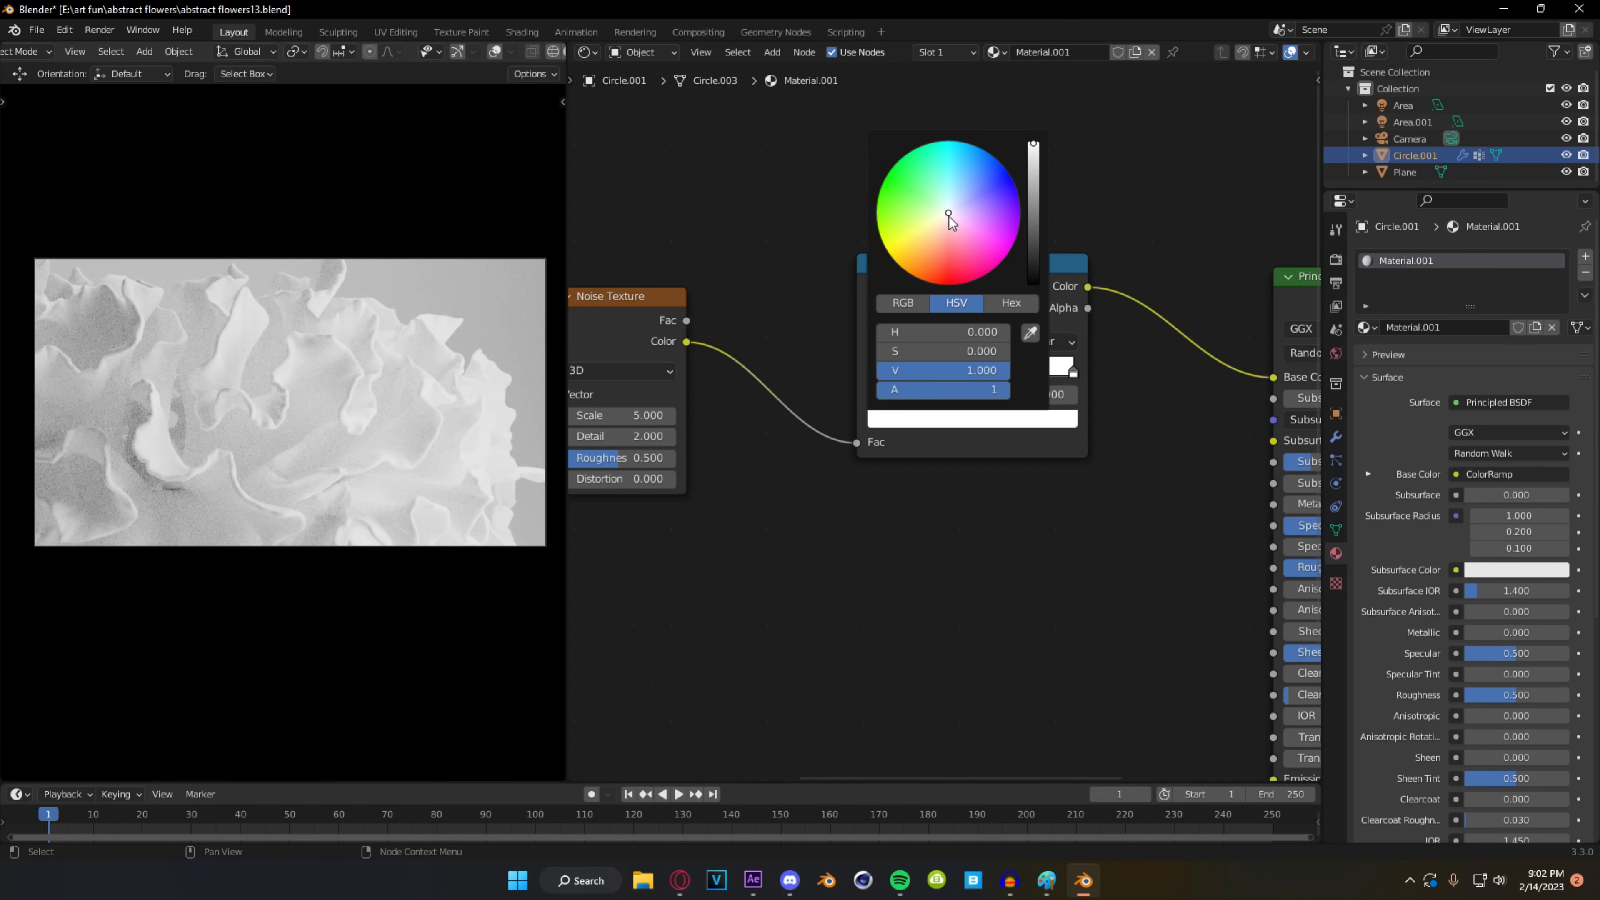
{"action": "left_click_drag", "start_coordinate": [948, 217], "coordinate": [938, 264]}
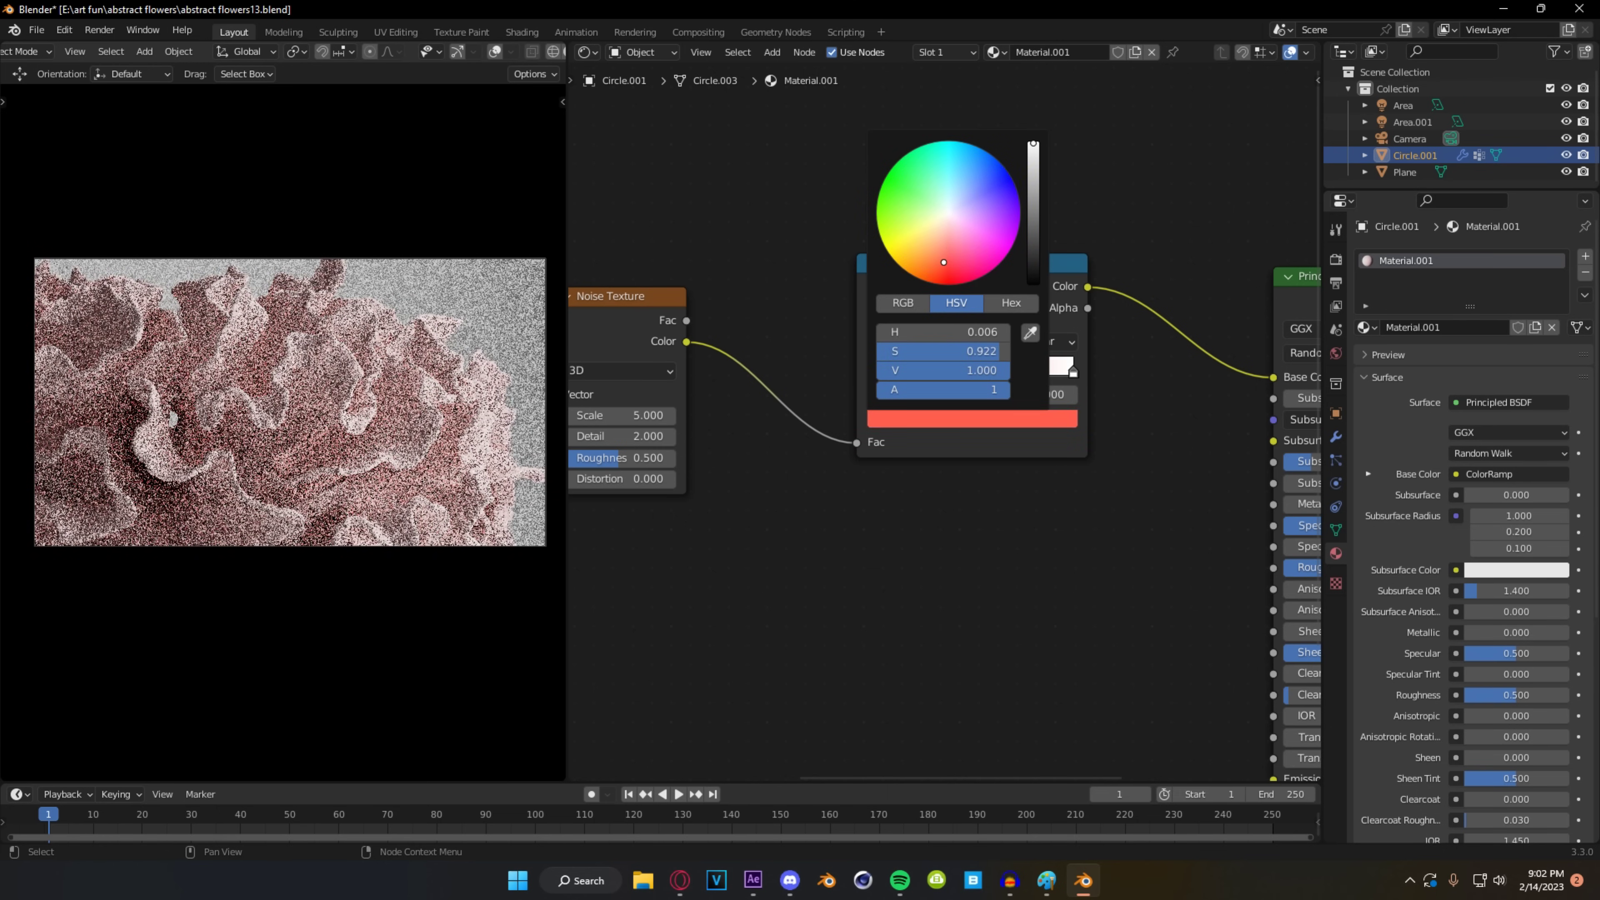
- Change the ColorRamp's white stop at position 1 to light purple
{"action": "scroll", "coordinate": [1119, 344], "scroll_direction": "up", "scroll_amount": 3}
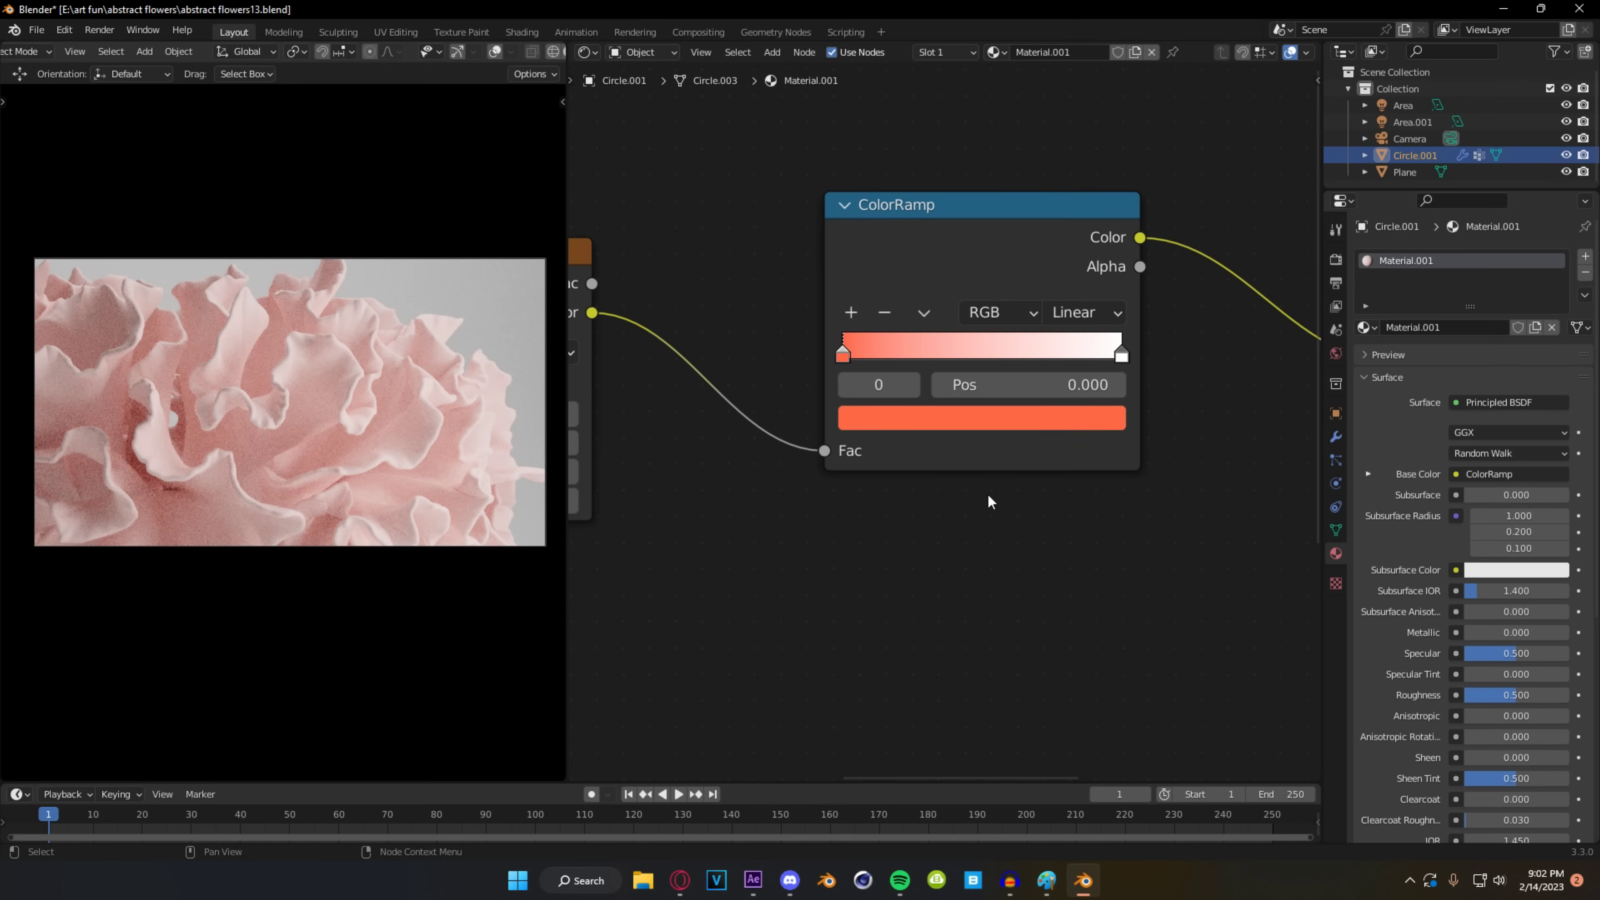
{"action": "left_click", "coordinate": [1062, 346]}
{"action": "left_click", "coordinate": [1025, 421]}
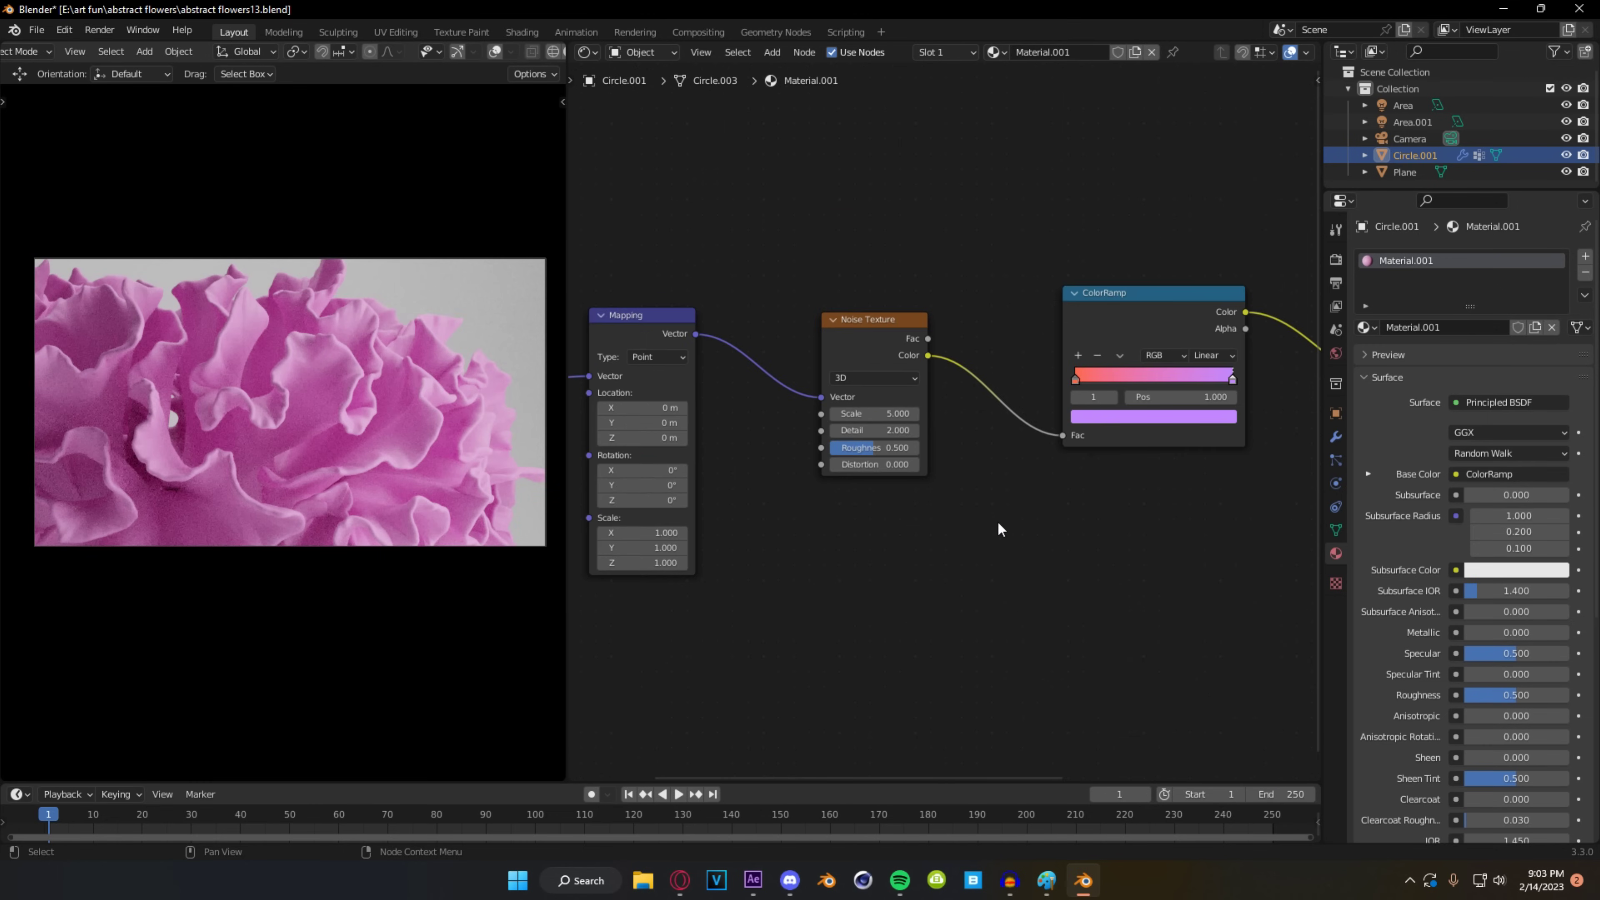
- Switch the camera viewport to Material Preview shading
{"action": "scroll", "coordinate": [1039, 492], "scroll_direction": "up", "scroll_amount": 3}
{"action": "middle_click_drag", "start_coordinate": [1111, 385], "coordinate": [928, 430]}
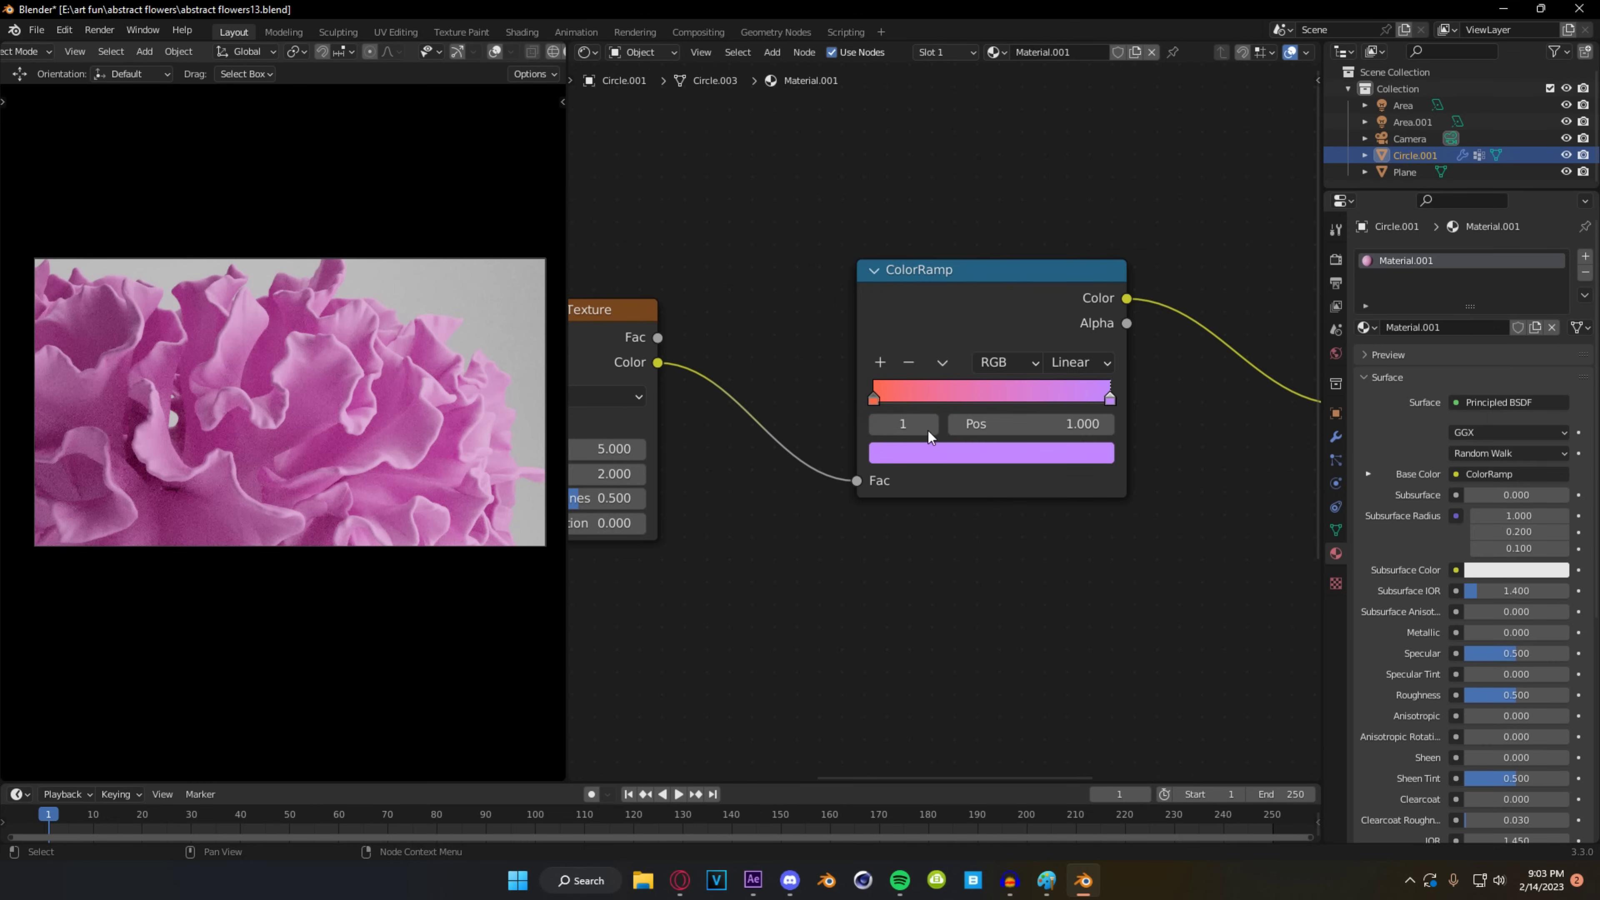
{"action": "mouse_move", "coordinate": [761, 562]}
{"action": "middle_mouse_down"}
{"action": "mouse_move", "coordinate": [1046, 546]}
{"action": "mouse_move", "coordinate": [968, 554]}
{"action": "middle_mouse_up"}
{"action": "scroll", "coordinate": [1046, 546], "scroll_direction": "up", "scroll_amount": 2}
{"action": "key", "text": "z"}
{"action": "left_click", "coordinate": [302, 490]}
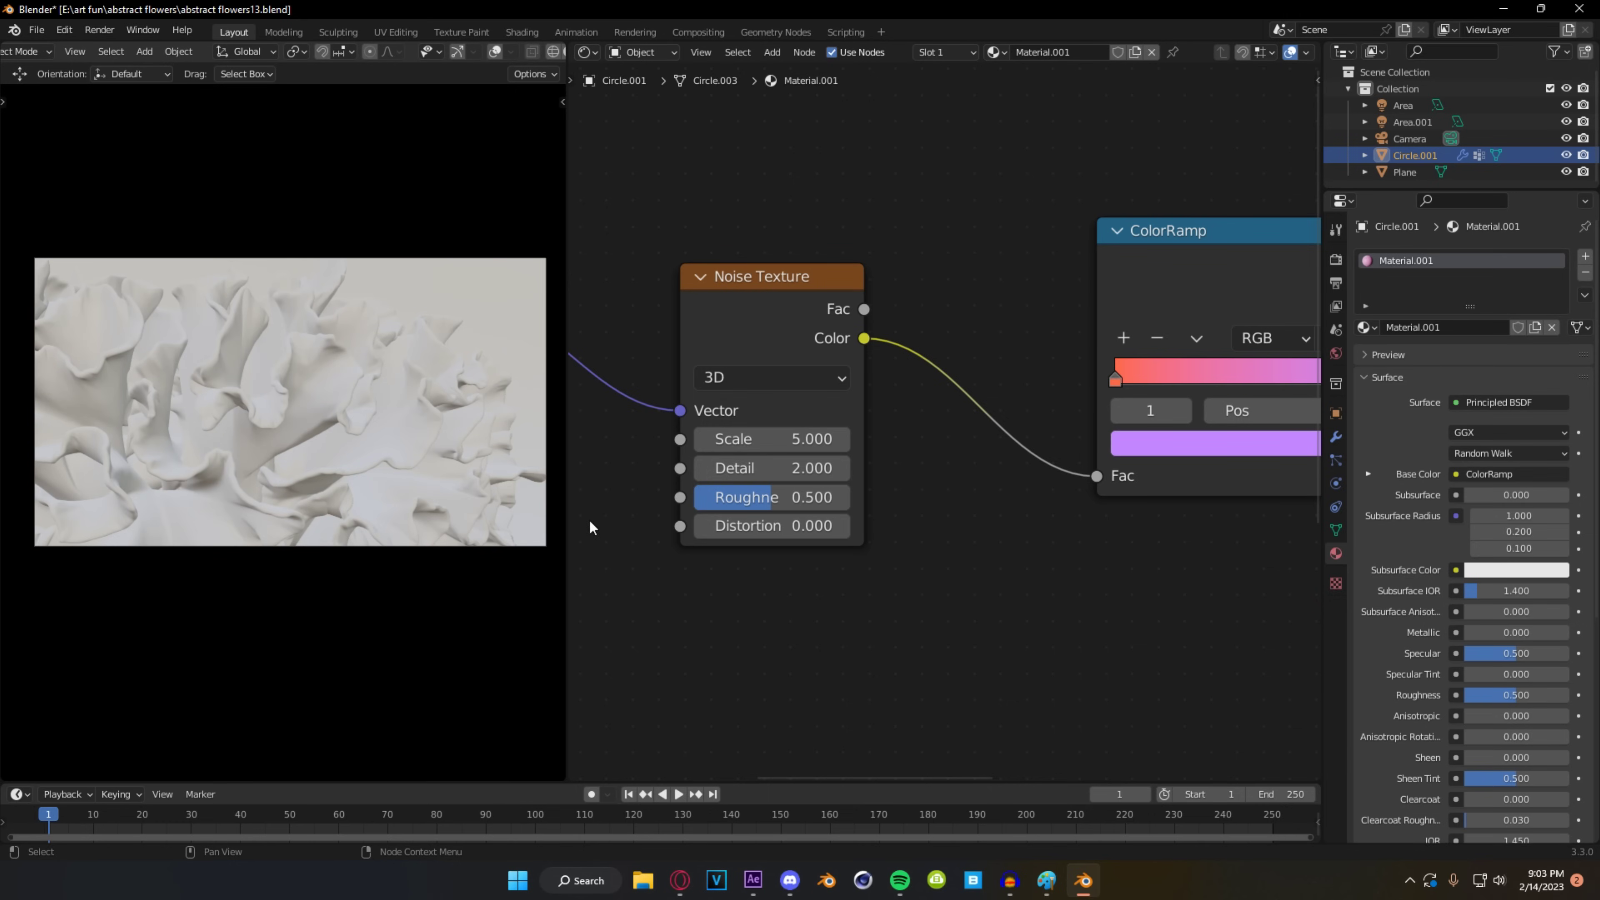
{"action": "scroll", "coordinate": [195, 419], "scroll_direction": "up", "scroll_amount": 3}
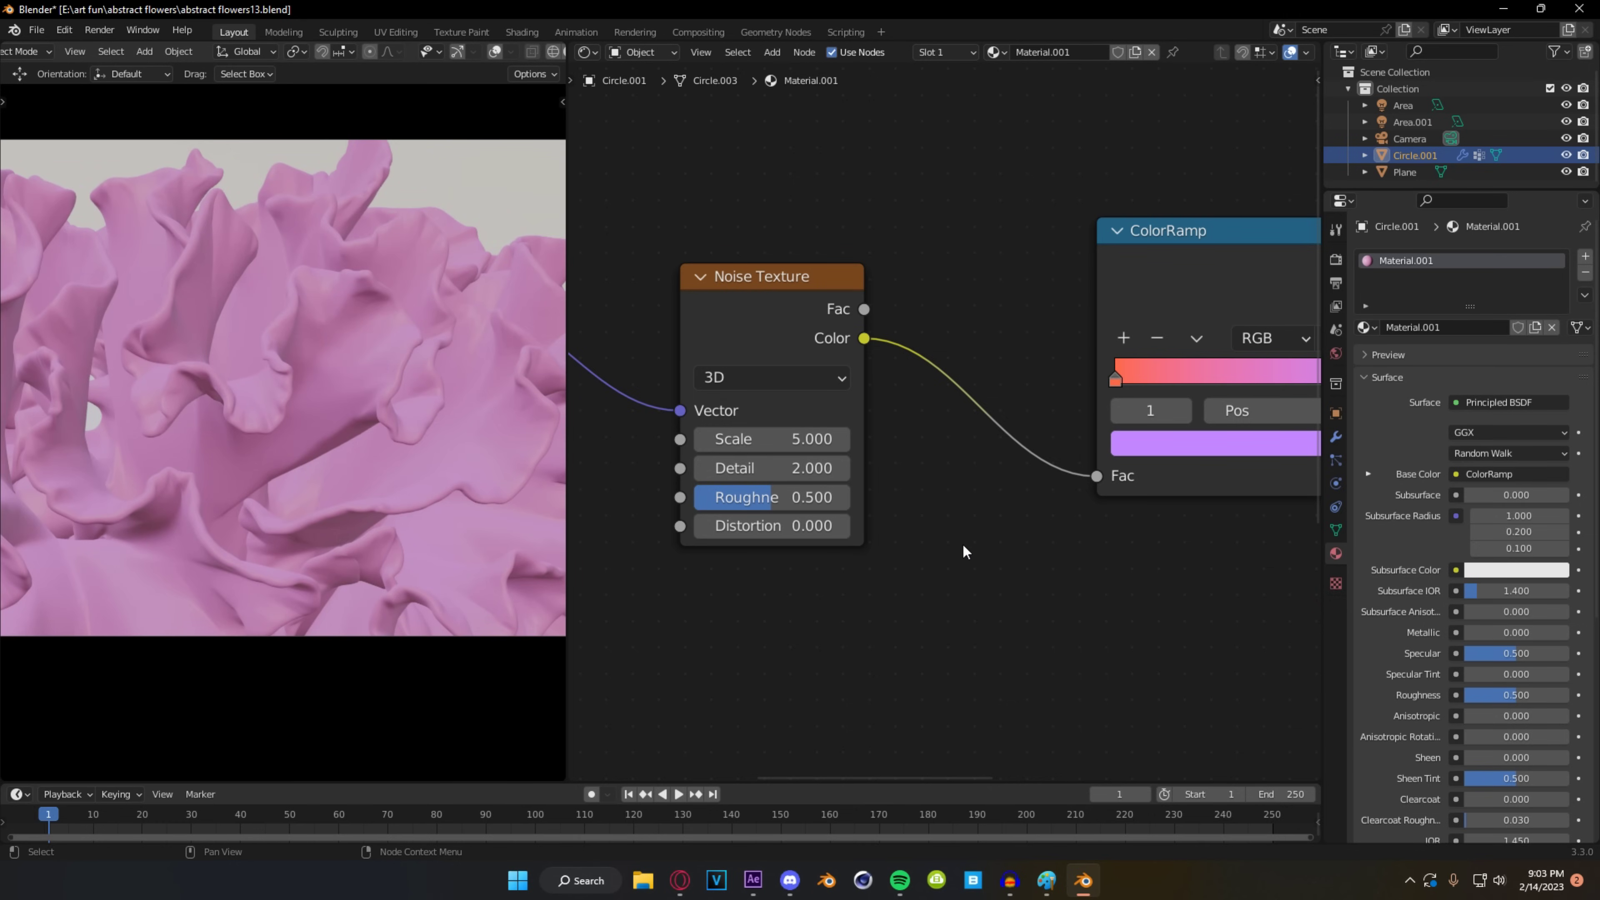
- Set the Noise Texture's scale to 6.2 and its detail to 12.7
{"action": "scroll", "coordinate": [963, 546], "scroll_direction": "up", "scroll_amount": 5}
{"action": "middle_click_drag", "start_coordinate": [964, 546], "coordinate": [1124, 544]}
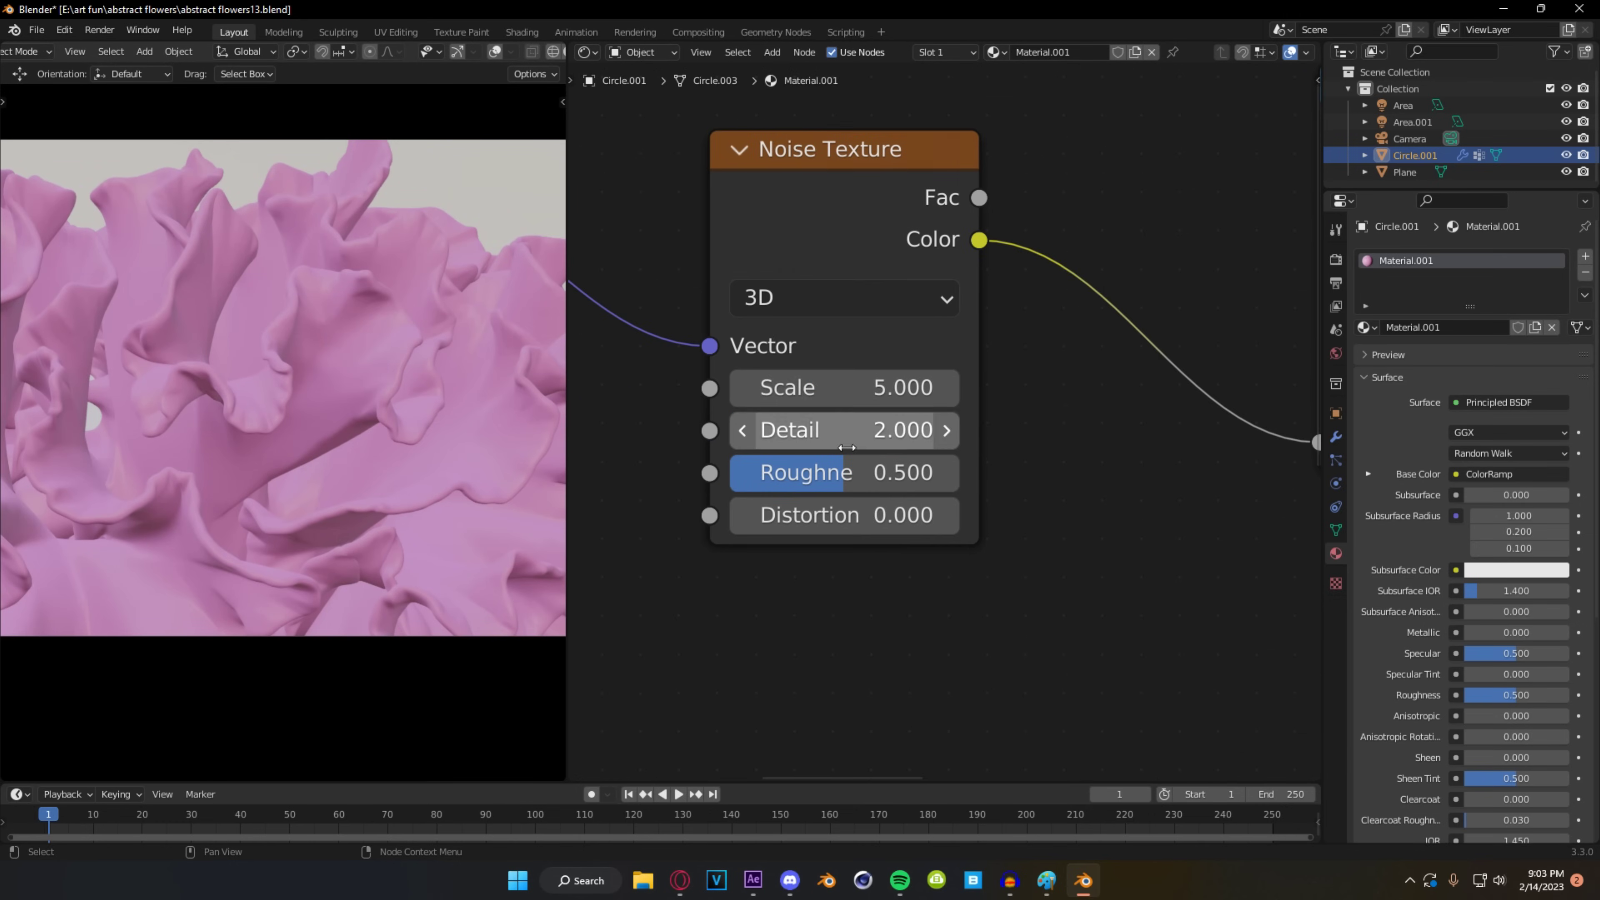
{"action": "left_click_drag", "start_coordinate": [898, 387], "coordinate": [926, 387]}
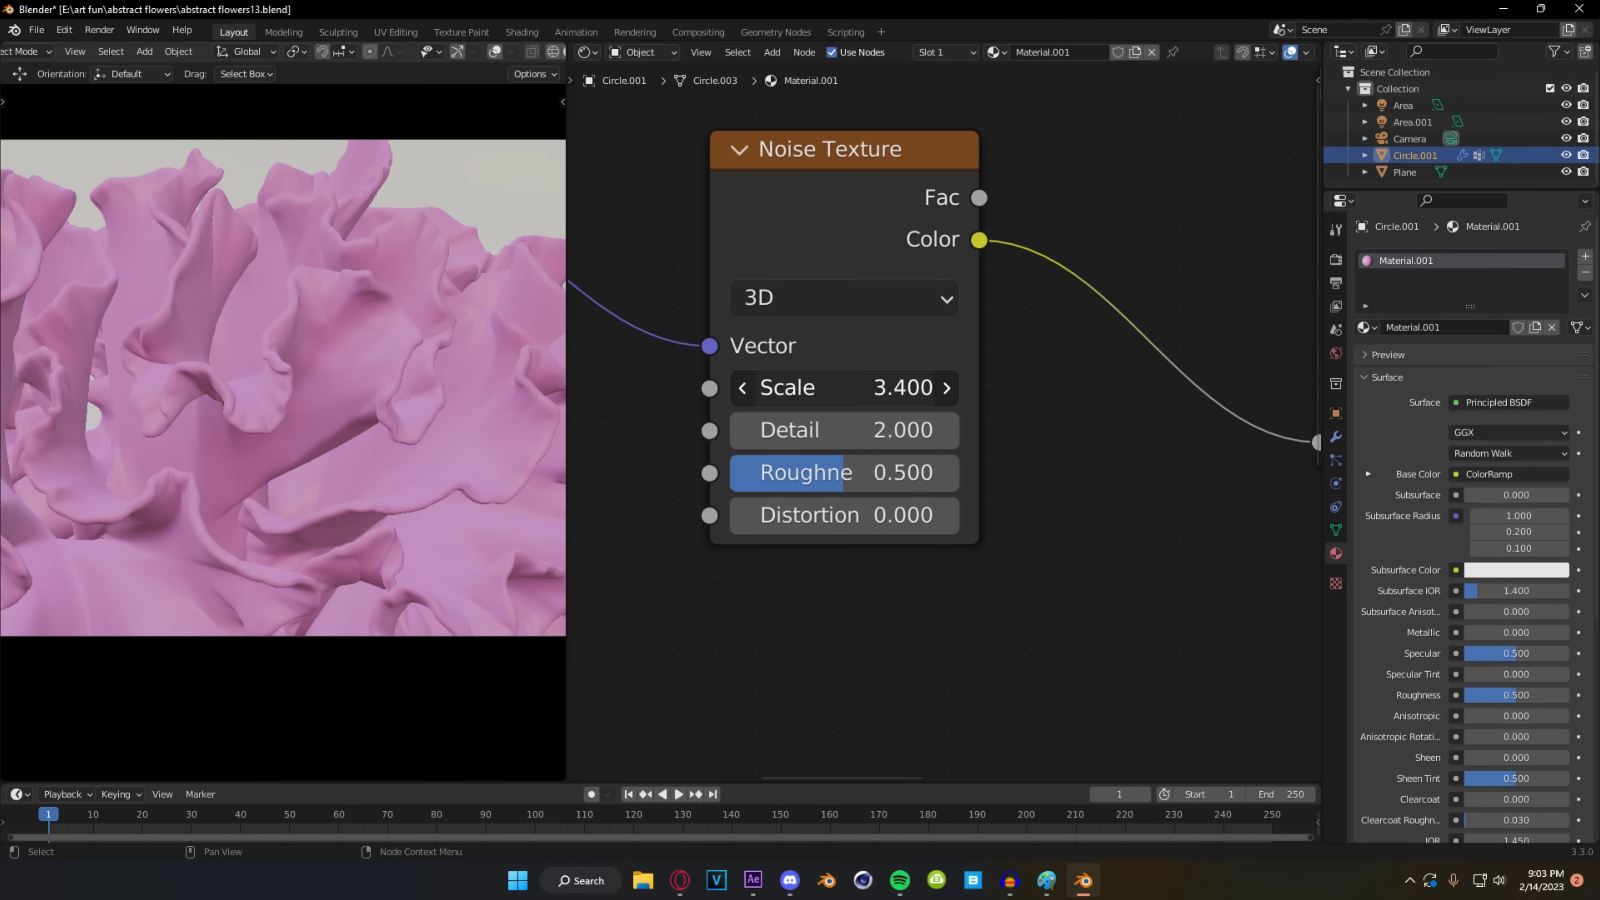
{"action": "right_click", "coordinate": [926, 387]}
- Feed the Mapping node's Vector input from the Texture Coordinate's Generated output instead of UV
{"action": "scroll", "coordinate": [945, 423], "scroll_direction": "down", "scroll_amount": 3}
{"action": "middle_click_drag", "start_coordinate": [1041, 422], "coordinate": [1310, 403]}
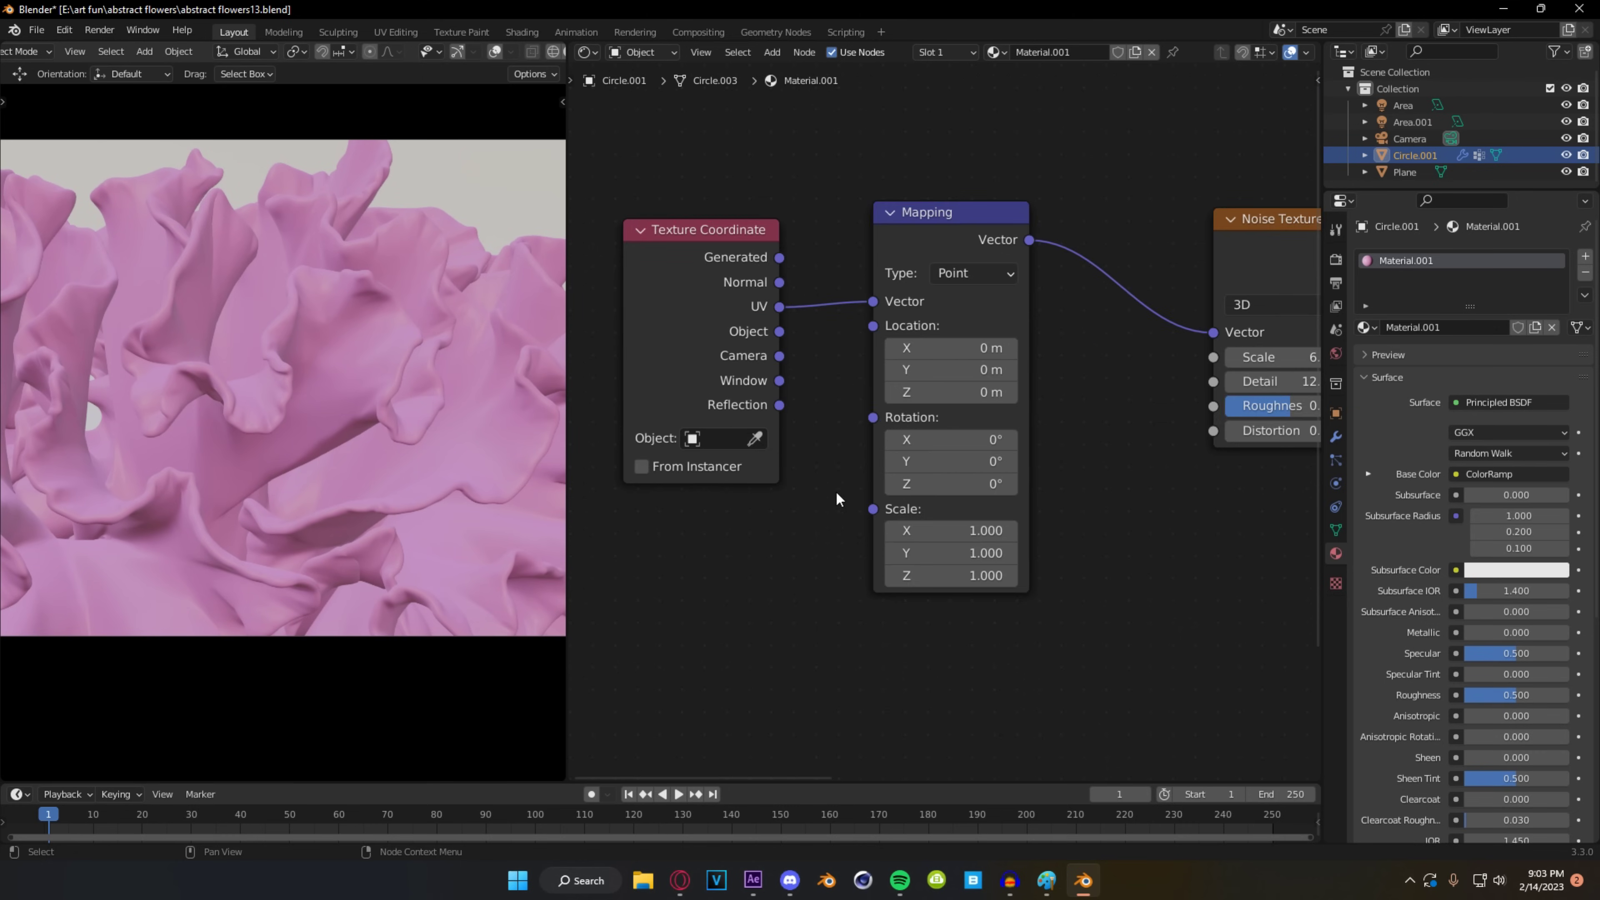
{"action": "middle_click_drag", "start_coordinate": [761, 413], "coordinate": [801, 487]}
{"action": "left_click_drag", "start_coordinate": [885, 369], "coordinate": [913, 372]}
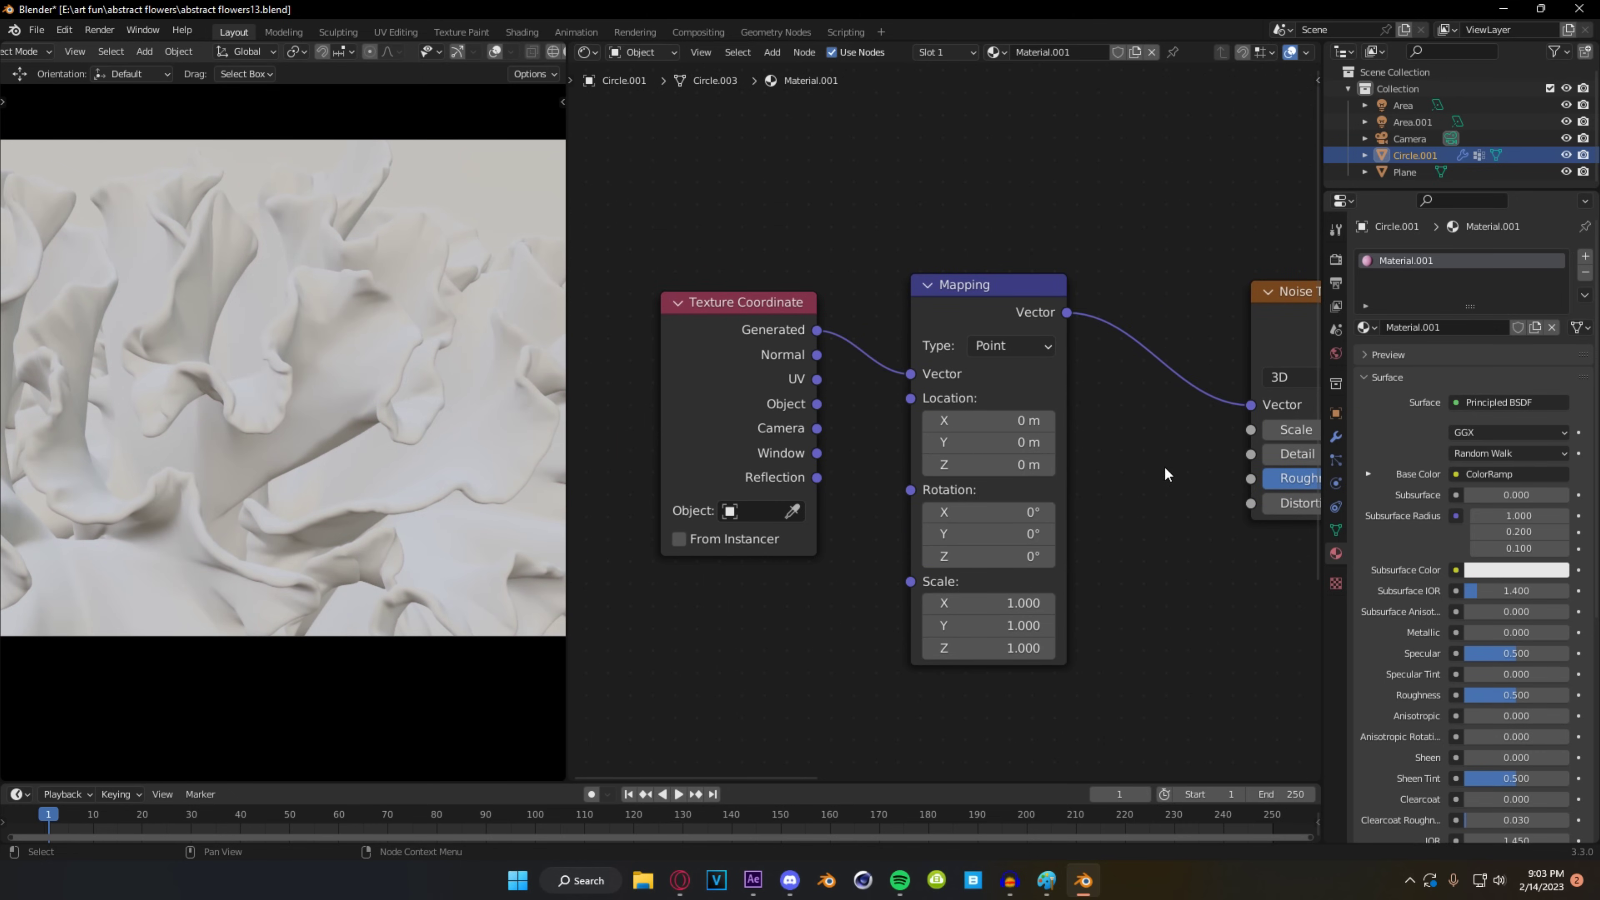
- Try several Noise Texture scale values and settle on 7.7
{"action": "scroll", "coordinate": [1163, 464], "scroll_direction": "right", "scroll_amount": 6, "text": "ctrl"}
{"action": "scroll", "coordinate": [882, 491], "scroll_direction": "down", "scroll_amount": 4}
{"action": "scroll", "coordinate": [856, 496], "scroll_direction": "up", "scroll_amount": 4}
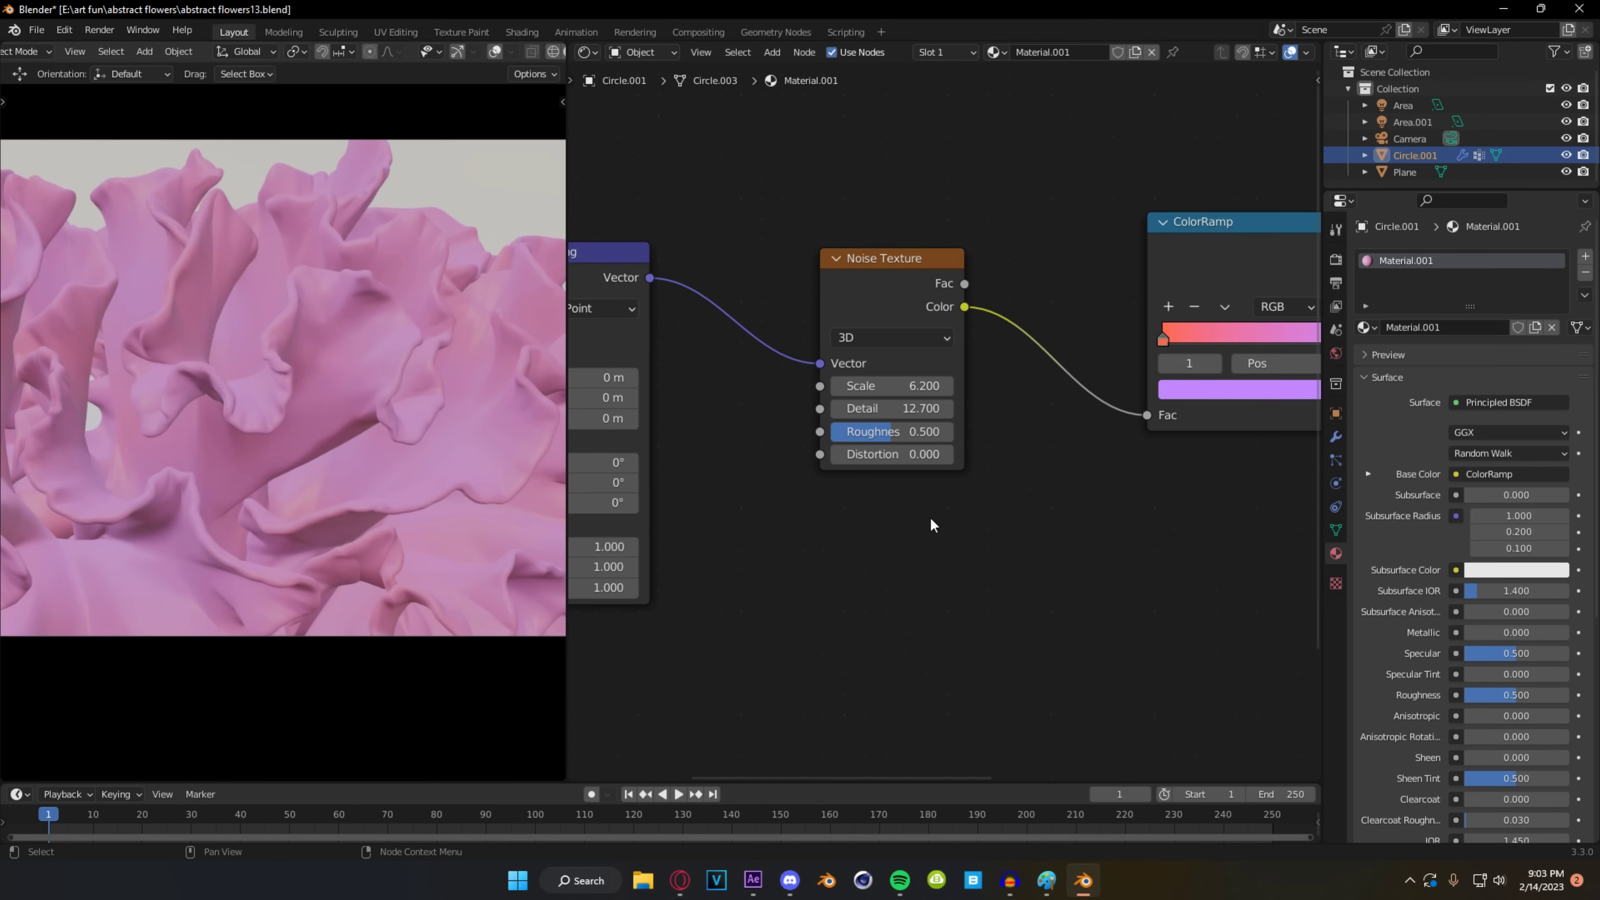
{"action": "middle_click_drag", "start_coordinate": [930, 517], "coordinate": [1077, 562]}
{"action": "scroll", "coordinate": [770, 543], "scroll_direction": "up", "scroll_amount": 5}
{"action": "scroll", "coordinate": [806, 532], "scroll_direction": "down", "scroll_amount": 6}
{"action": "scroll", "coordinate": [1033, 566], "scroll_direction": "up", "scroll_amount": 2}
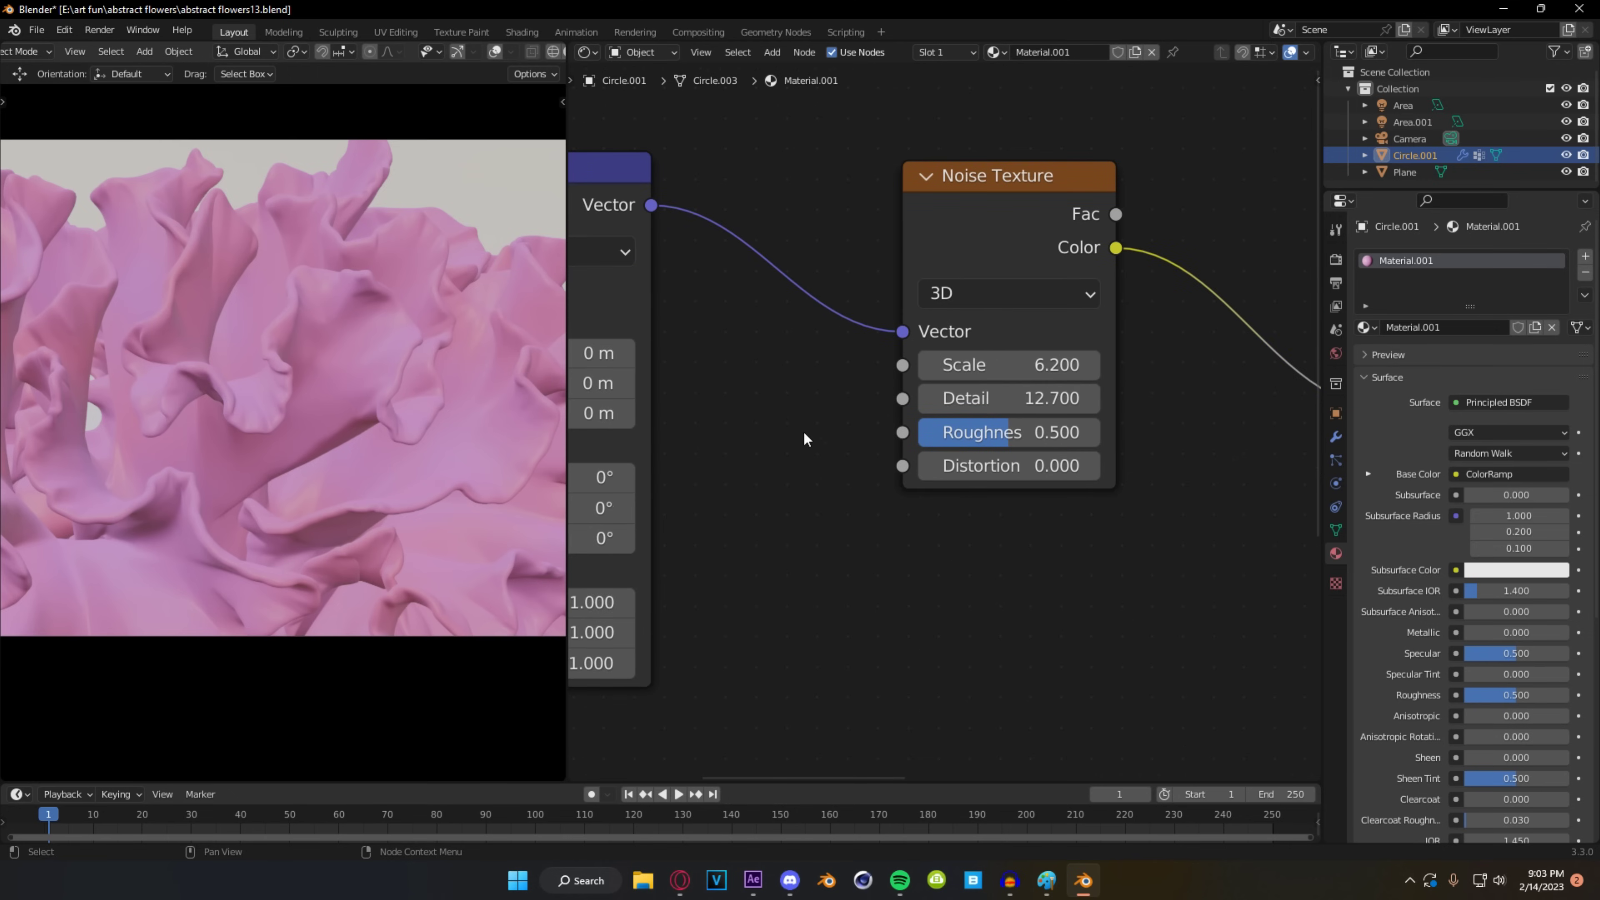
{"action": "double_click", "coordinate": [1007, 364]}
{"action": "type", "text": "2.5"}
{"action": "key", "text": "Return"}
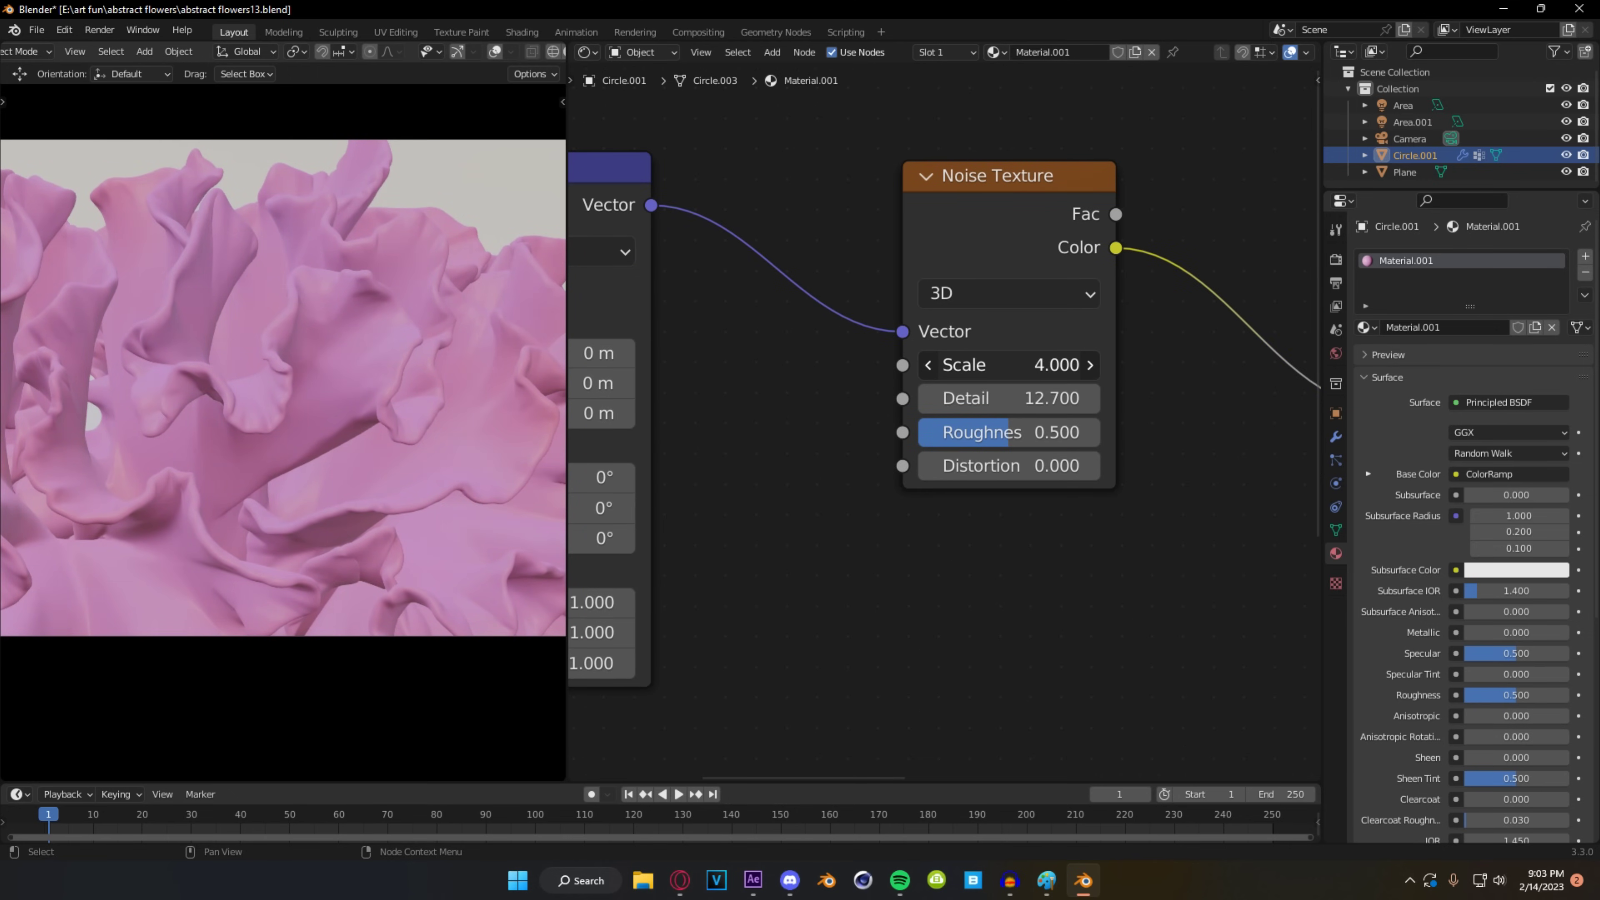
{"action": "scroll", "coordinate": [907, 408], "scroll_direction": "down", "scroll_amount": 6}
{"action": "left_click_drag", "start_coordinate": [967, 384], "coordinate": [981, 384]}
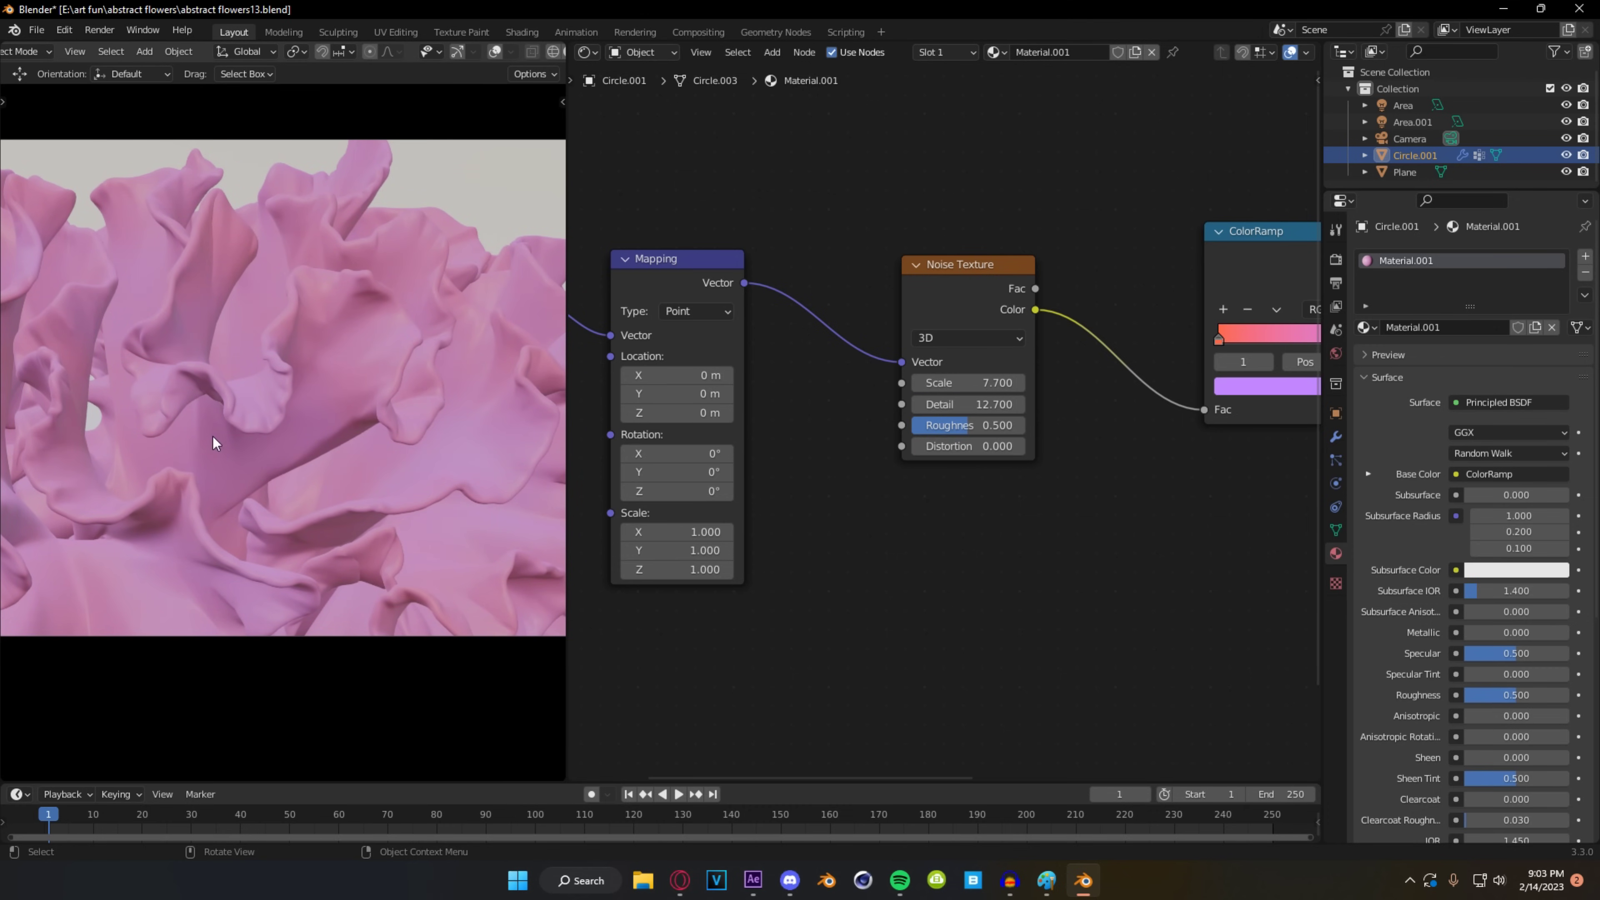
- Add a ColorRamp stop at position 0.5 and color it red
{"action": "scroll", "coordinate": [982, 460], "scroll_direction": "down", "scroll_amount": 3}
{"action": "middle_click_drag", "start_coordinate": [1216, 492], "coordinate": [881, 510]}
{"action": "scroll", "coordinate": [889, 498], "scroll_direction": "up", "scroll_amount": 5}
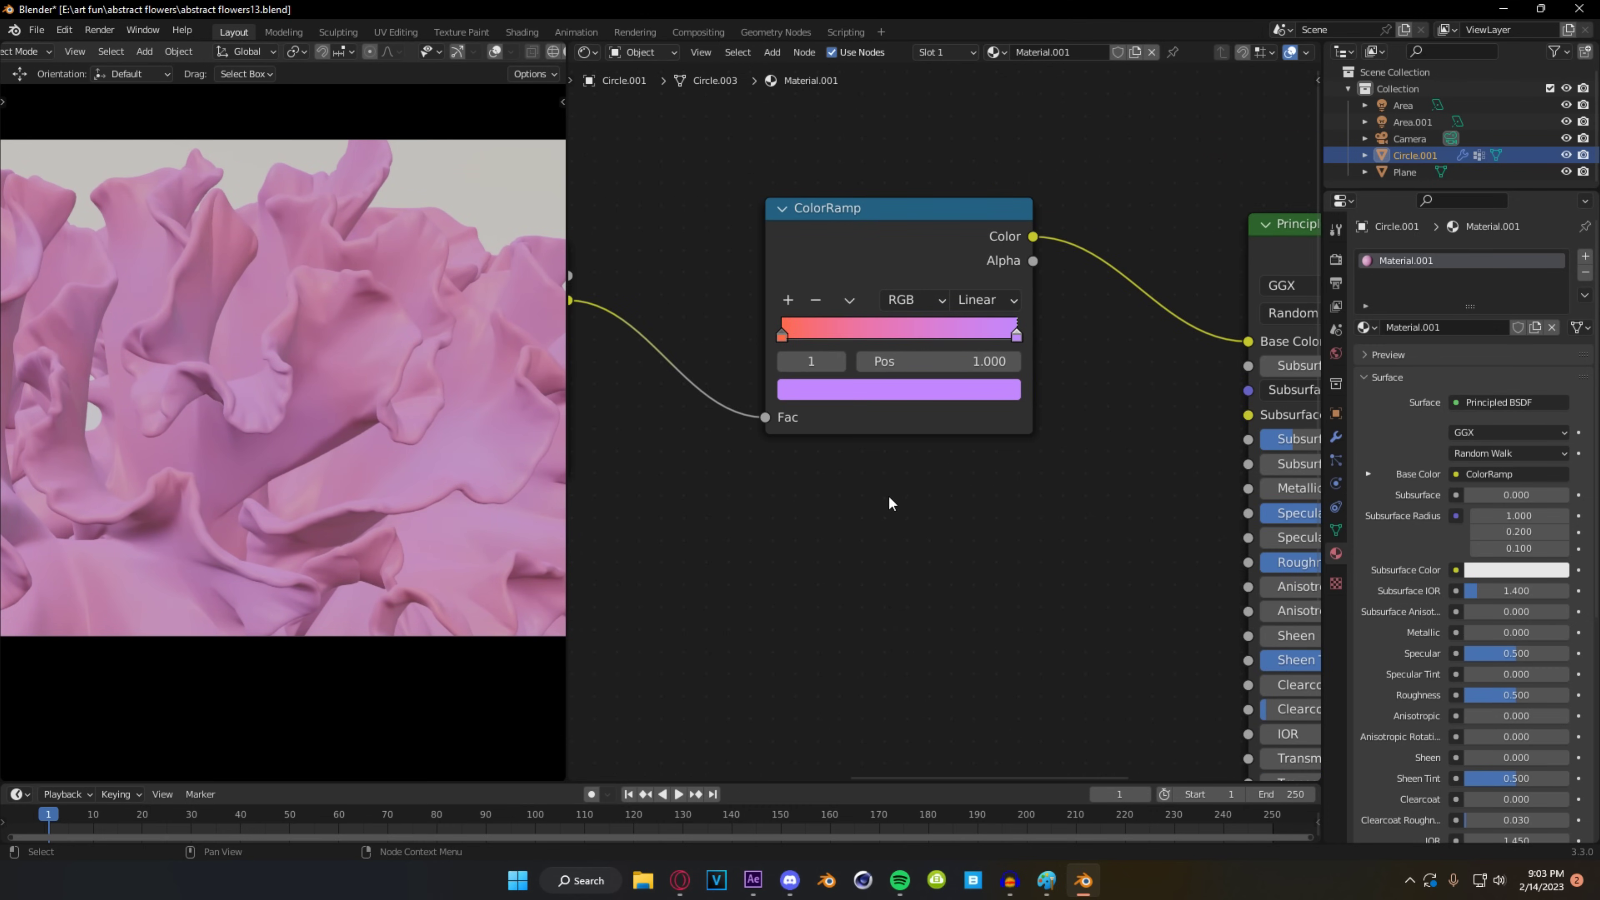
{"action": "left_click", "coordinate": [787, 300]}
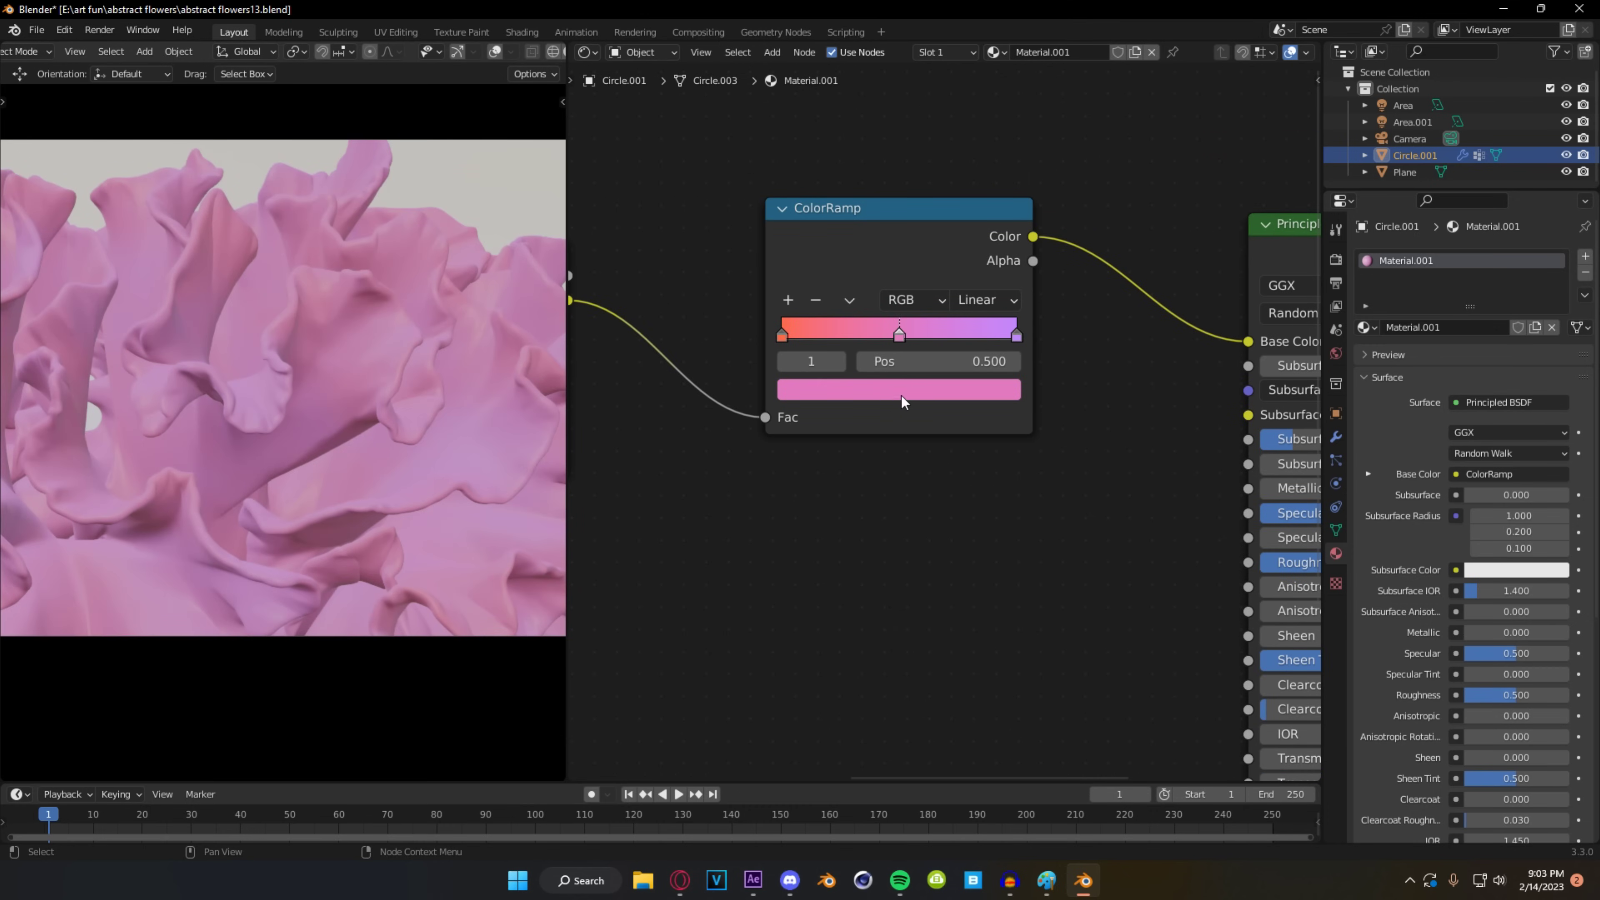
{"action": "left_click", "coordinate": [890, 384]}
{"action": "left_click_drag", "start_coordinate": [868, 208], "coordinate": [872, 219]}
{"action": "scroll", "coordinate": [181, 442], "scroll_direction": "down", "scroll_amount": 4}
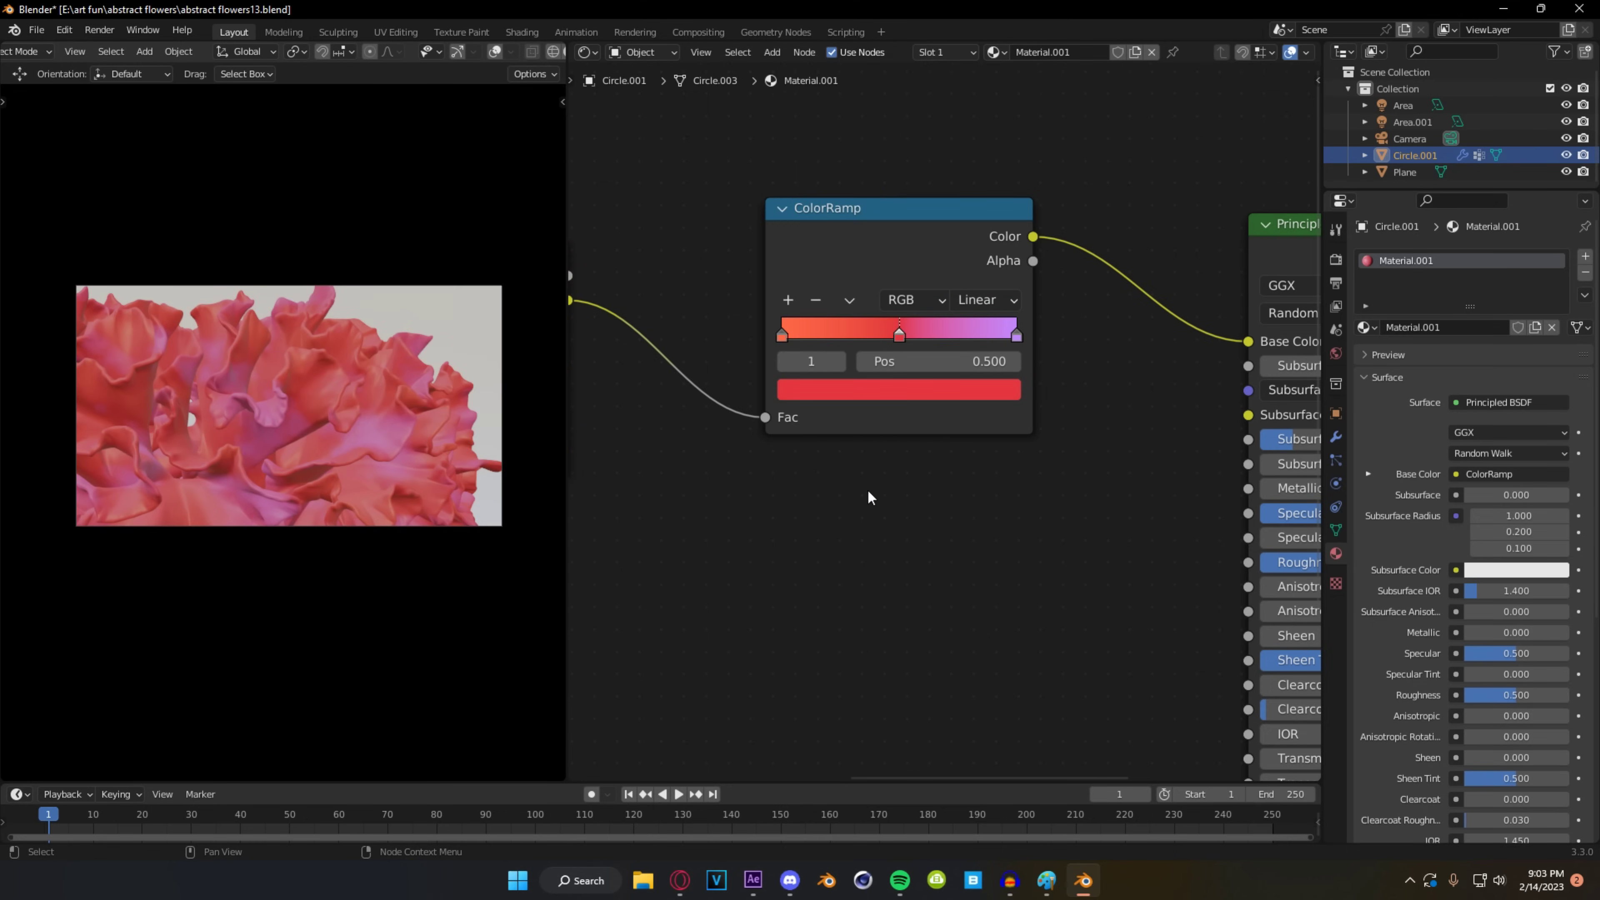
- Add a ColorRamp stop at position 0.25 and color it light orange
{"action": "scroll", "coordinate": [818, 371], "scroll_direction": "up", "scroll_amount": 2}
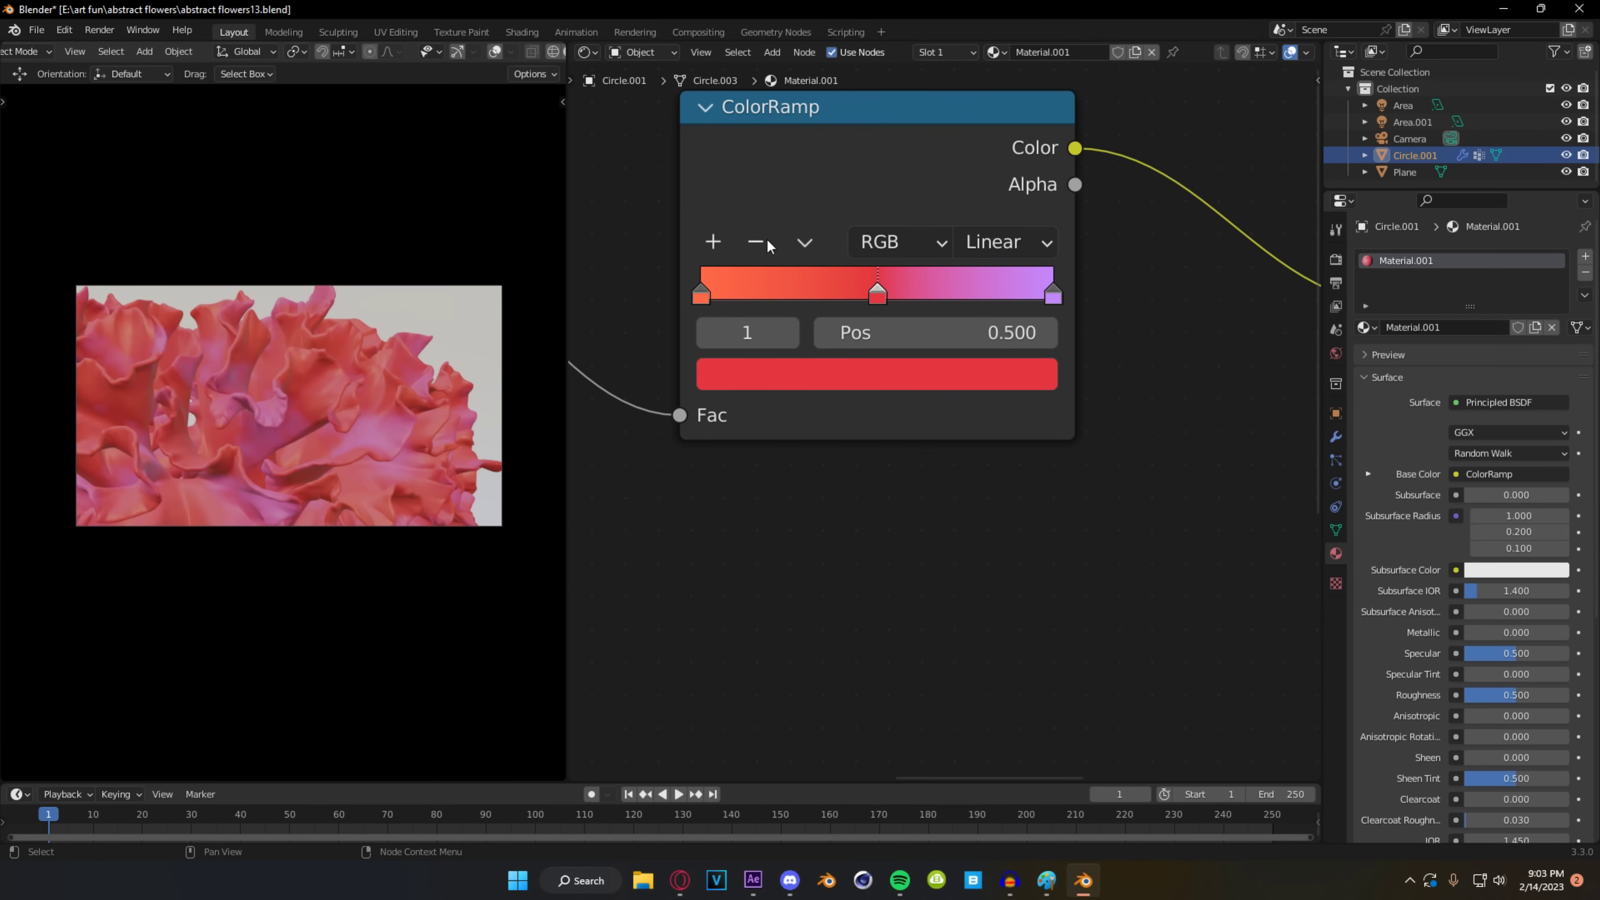
{"action": "left_click", "coordinate": [714, 241]}
{"action": "left_click", "coordinate": [811, 379]}
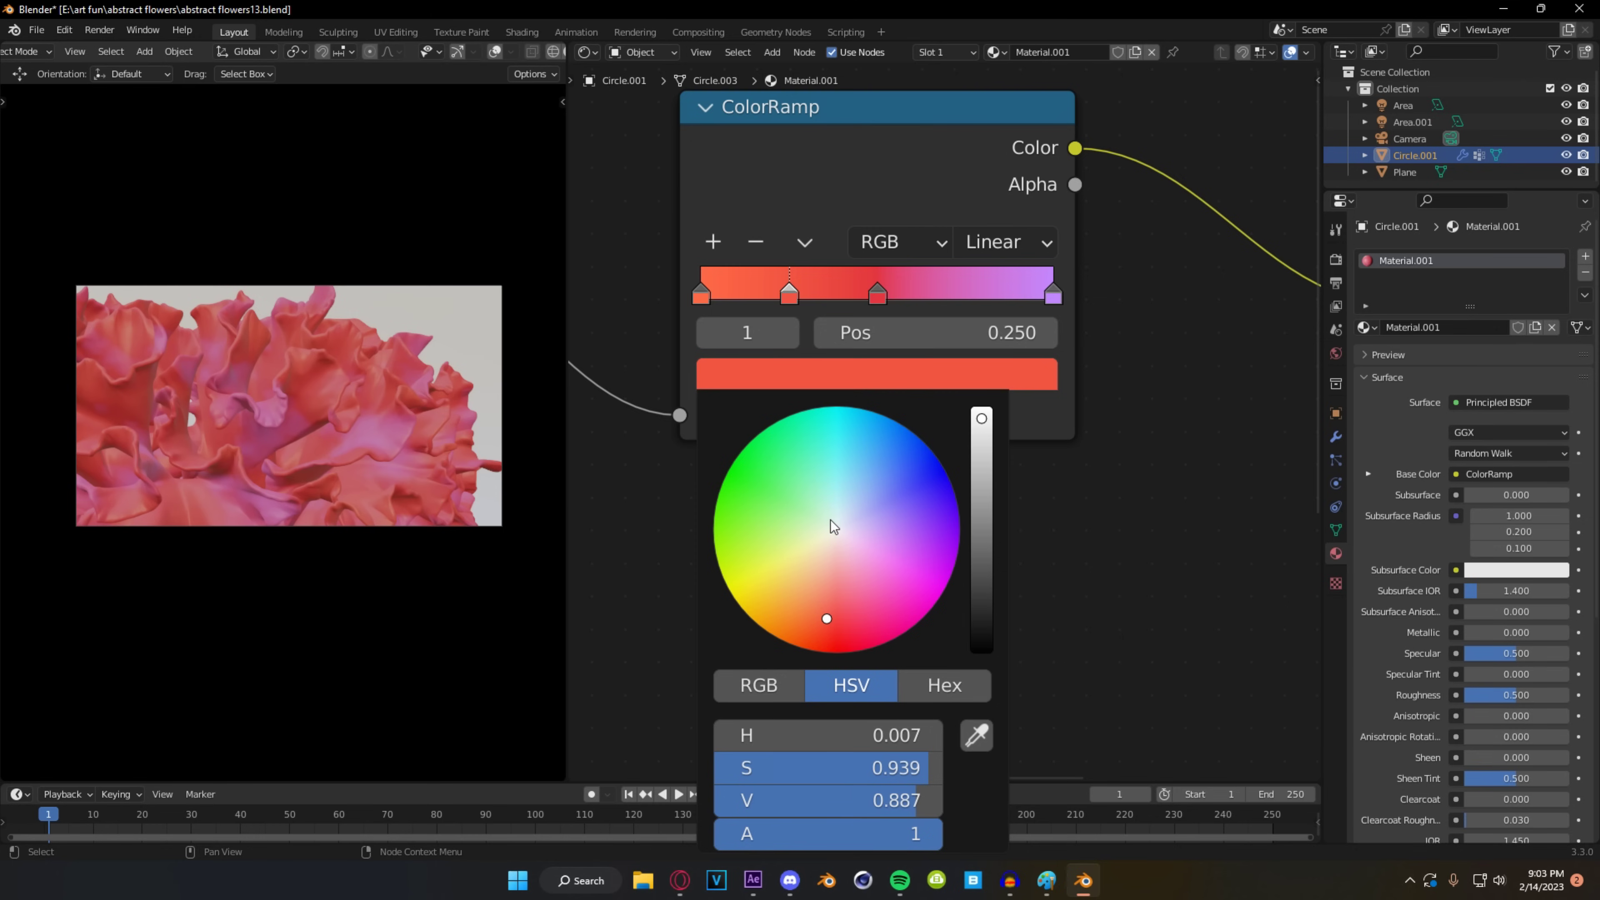
{"action": "mouse_move", "coordinate": [821, 614]}
{"action": "left_mouse_down"}
{"action": "mouse_move", "coordinate": [756, 600]}
{"action": "mouse_move", "coordinate": [815, 578]}
{"action": "mouse_move", "coordinate": [817, 594]}
{"action": "left_mouse_up"}
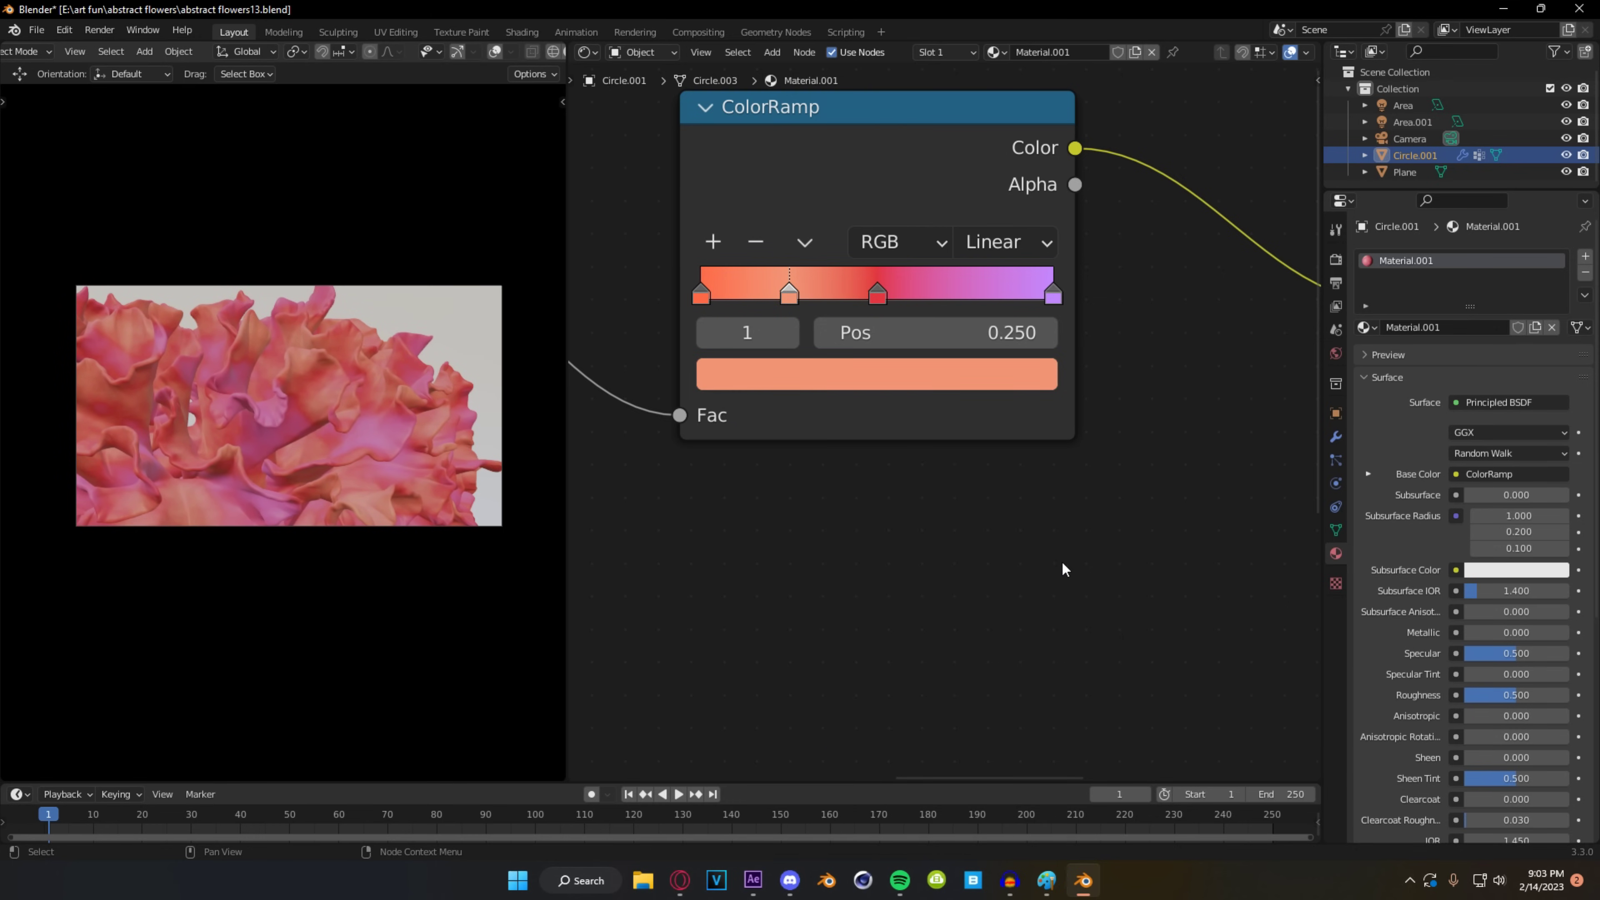
- Add another ColorRamp stop, move it to position 0.757, and color it light blue
{"action": "left_click", "coordinate": [713, 241]}
{"action": "left_click_drag", "start_coordinate": [766, 298], "coordinate": [969, 315]}
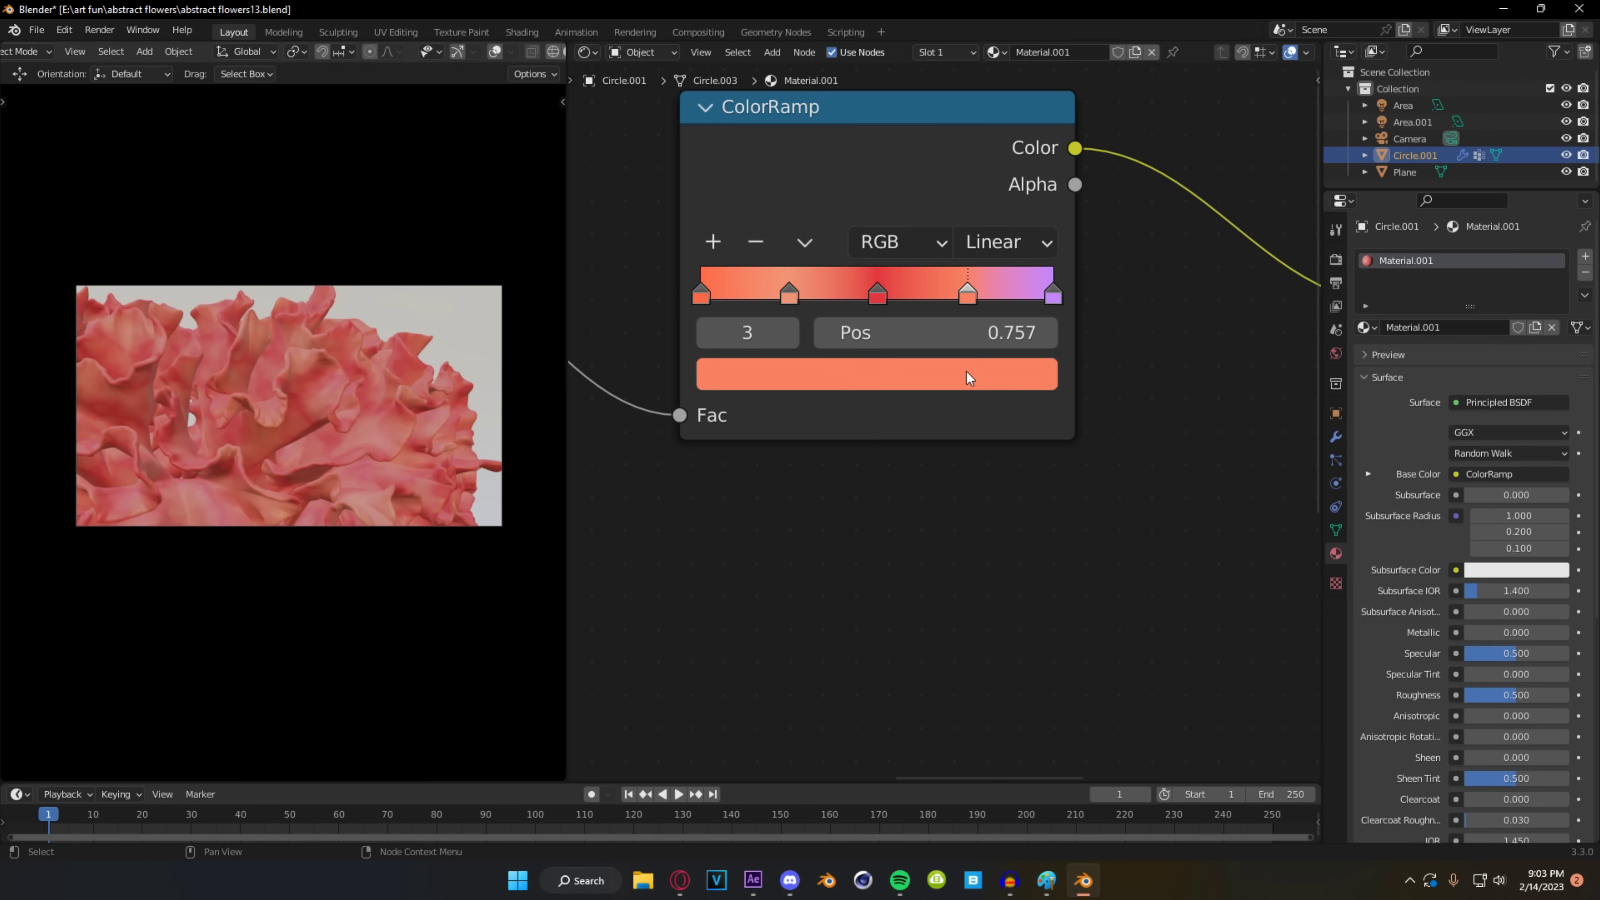
{"action": "left_click", "coordinate": [964, 371]}
{"action": "left_click_drag", "start_coordinate": [817, 603], "coordinate": [861, 488]}
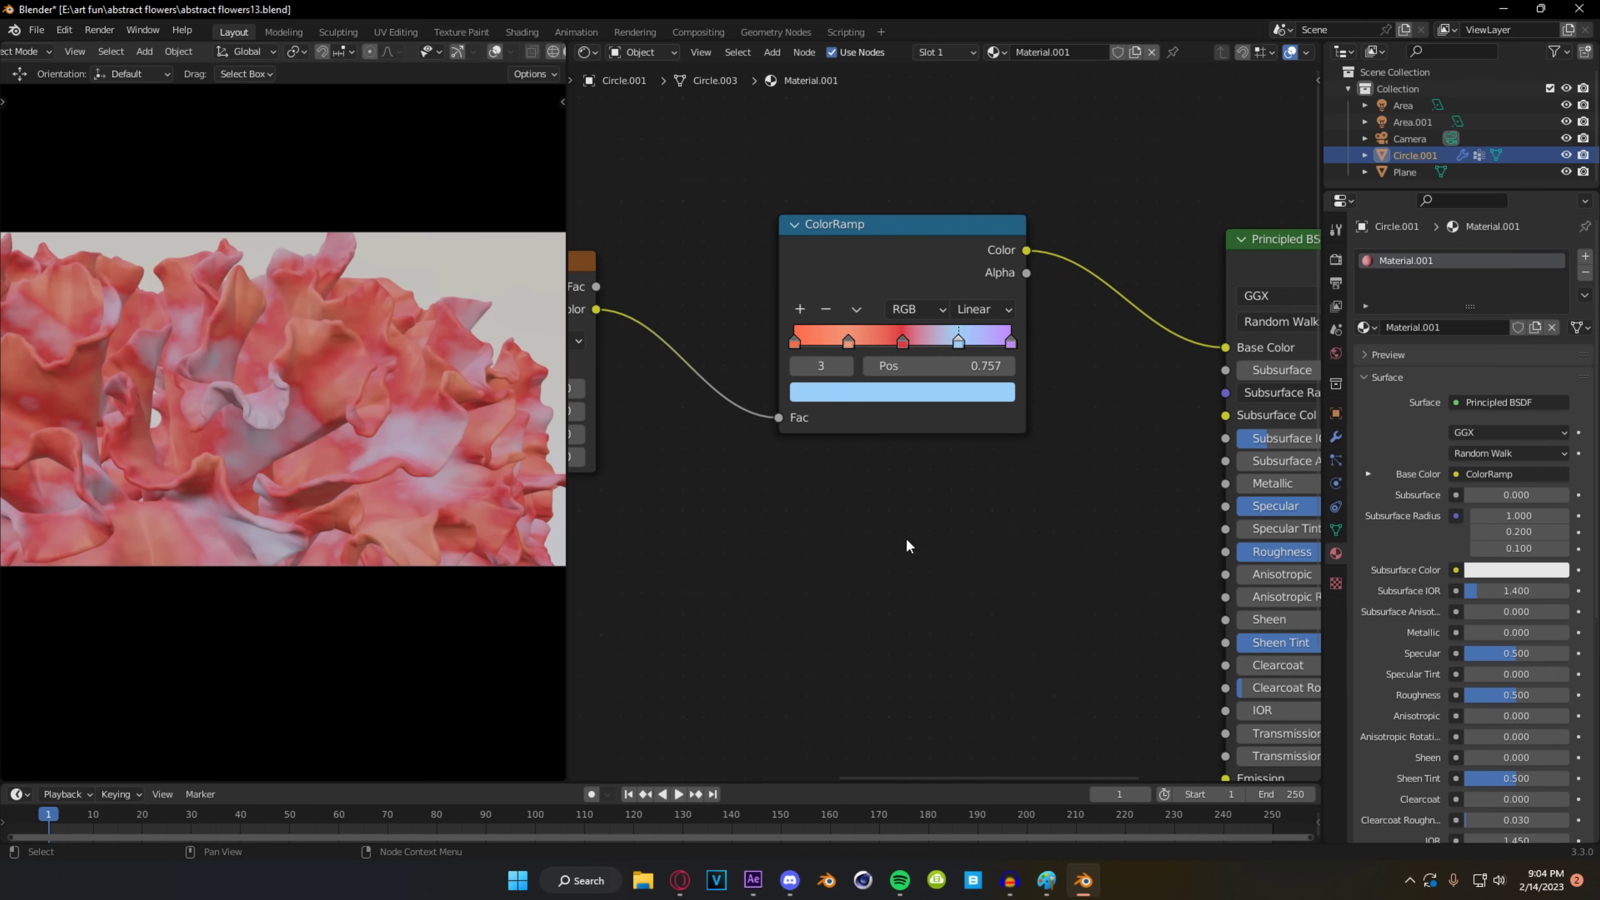
- Set the Noise Texture's detail to 0
{"action": "middle_click_drag", "start_coordinate": [907, 547], "coordinate": [1243, 521]}
{"action": "scroll", "coordinate": [850, 498], "scroll_direction": "up", "scroll_amount": 4}
{"action": "middle_click_drag", "start_coordinate": [840, 488], "coordinate": [921, 531]}
{"action": "scroll", "coordinate": [921, 531], "scroll_direction": "up", "scroll_amount": 2}
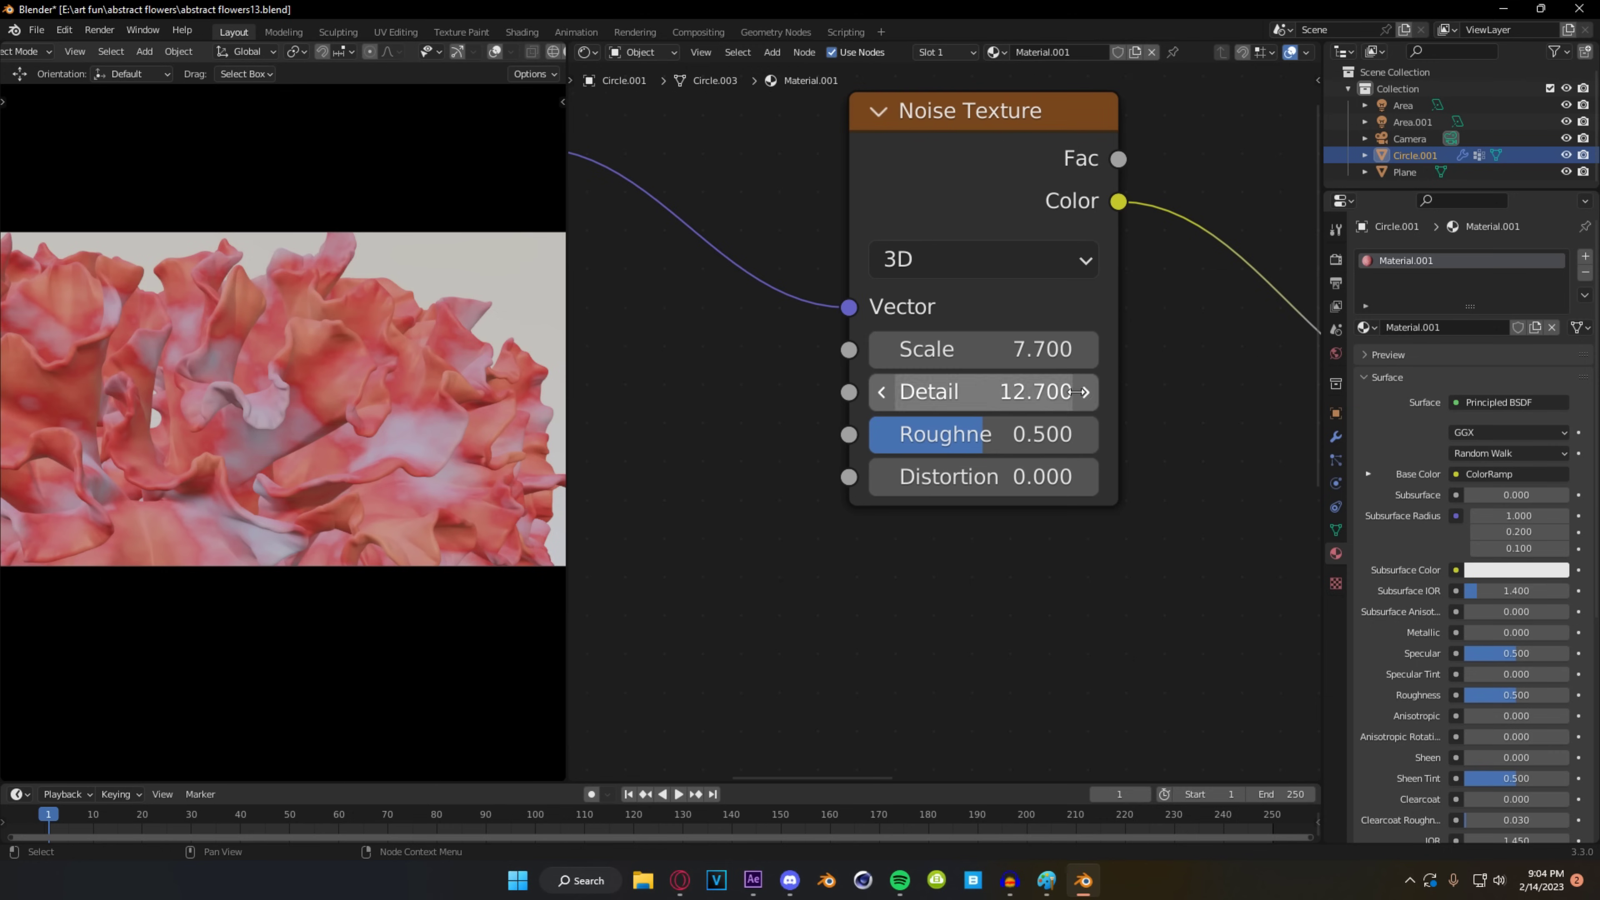
{"action": "left_click", "coordinate": [1010, 394]}
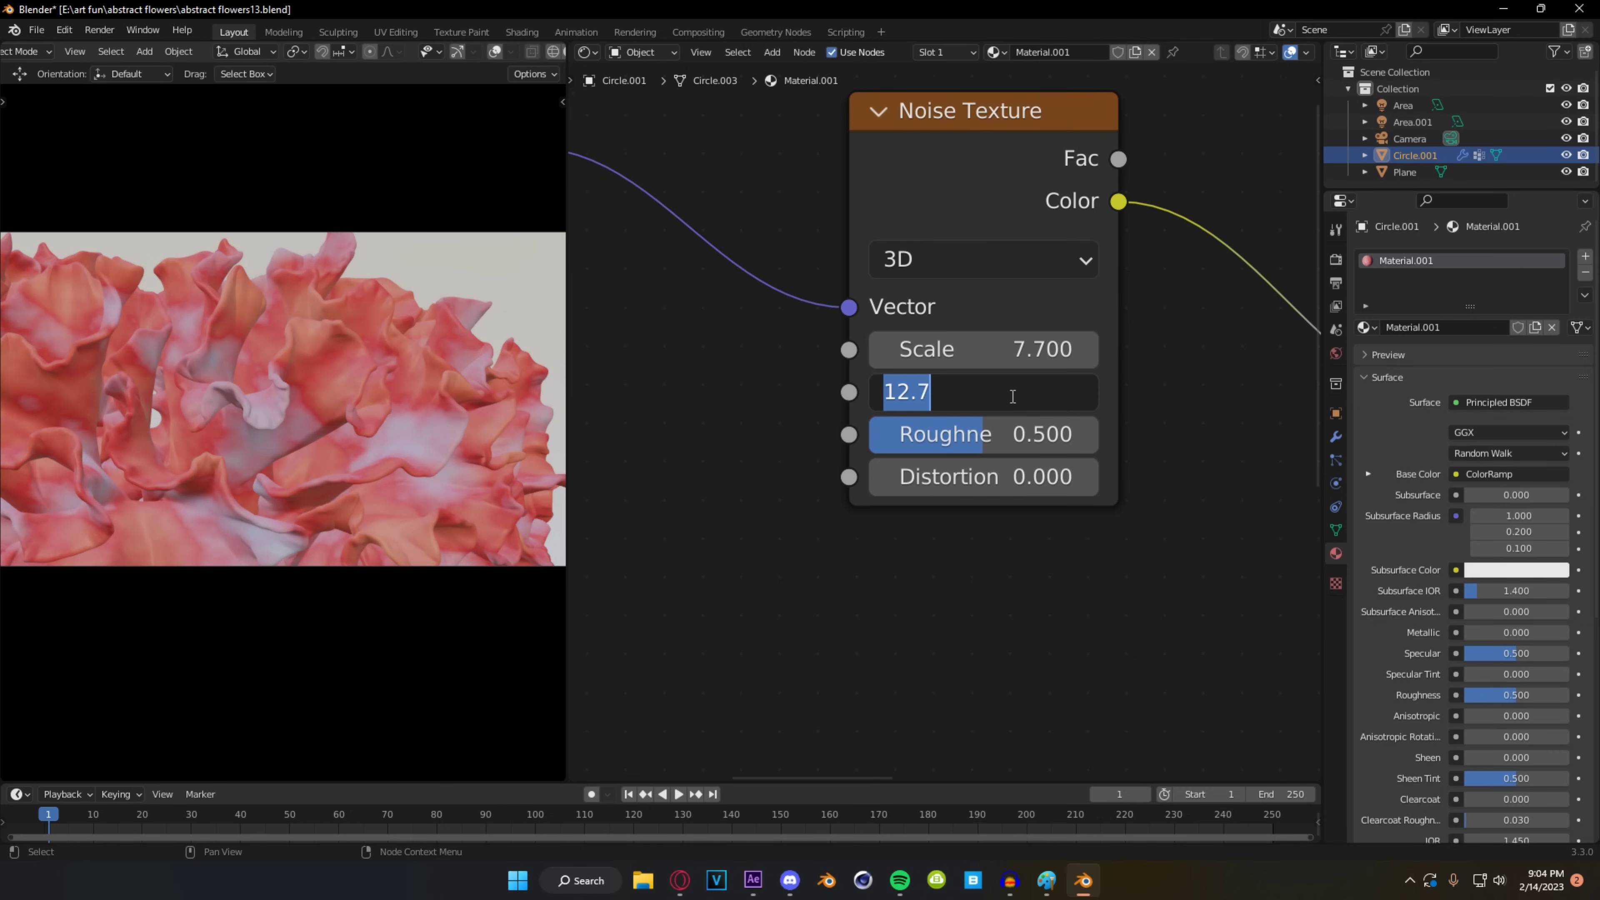
{"action": "type", "text": "0"}
{"action": "key", "text": "Return"}
- Set the Noise Texture's scale to 5.6 and its roughness to 0
{"action": "left_click", "coordinate": [1028, 346]}
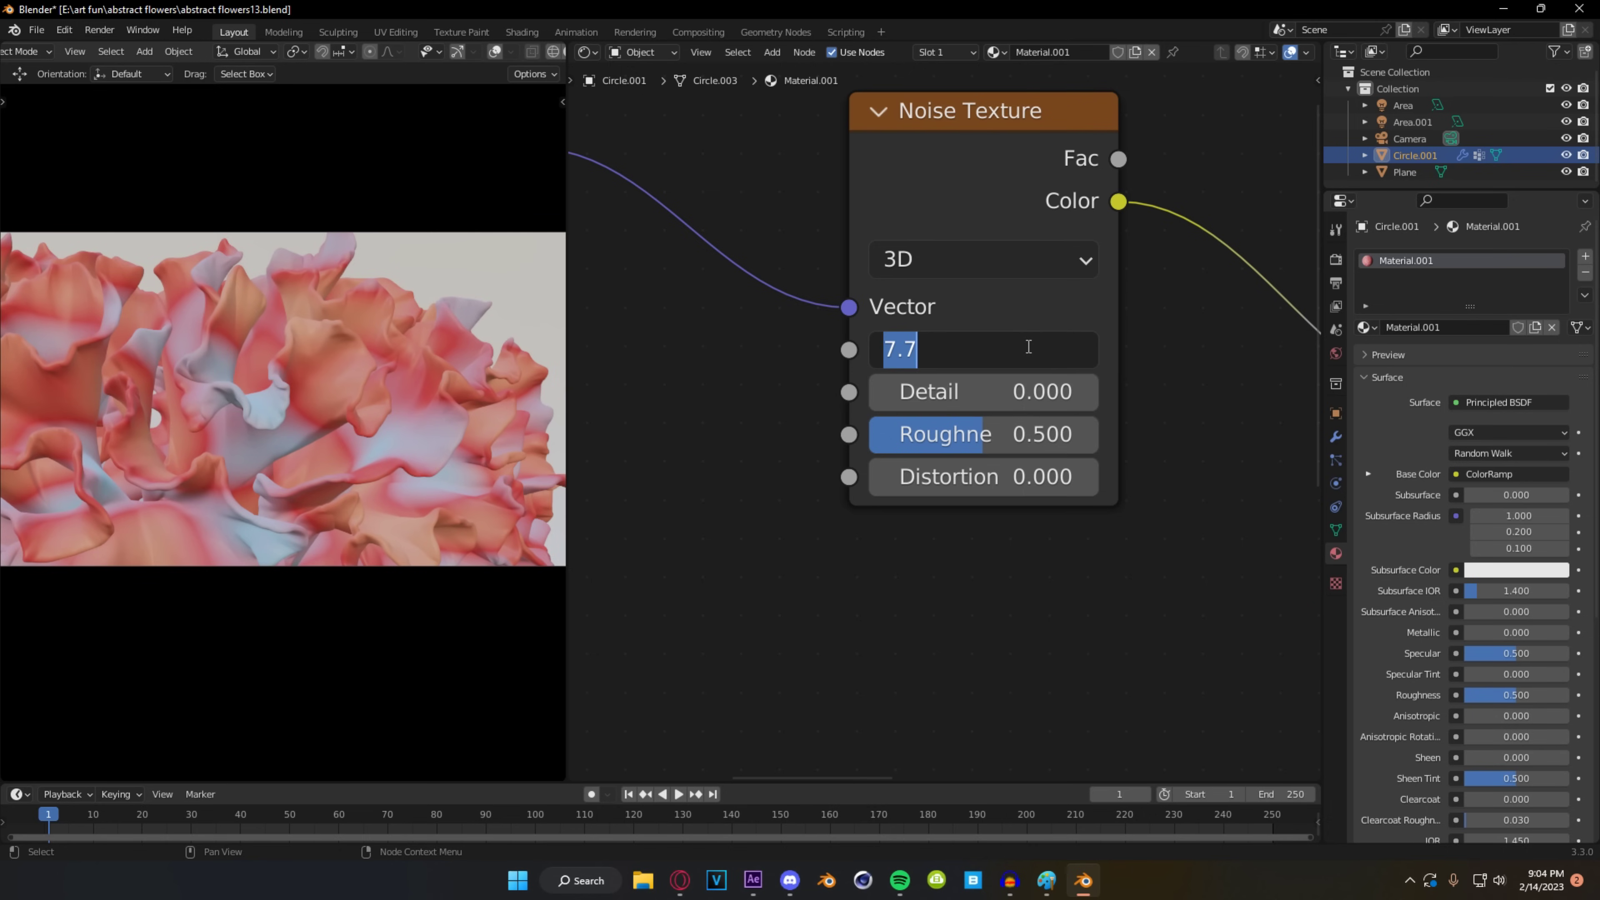
{"action": "type", "text": "5.6"}
{"action": "key", "text": "Return"}
{"action": "left_click", "coordinate": [1042, 435]}
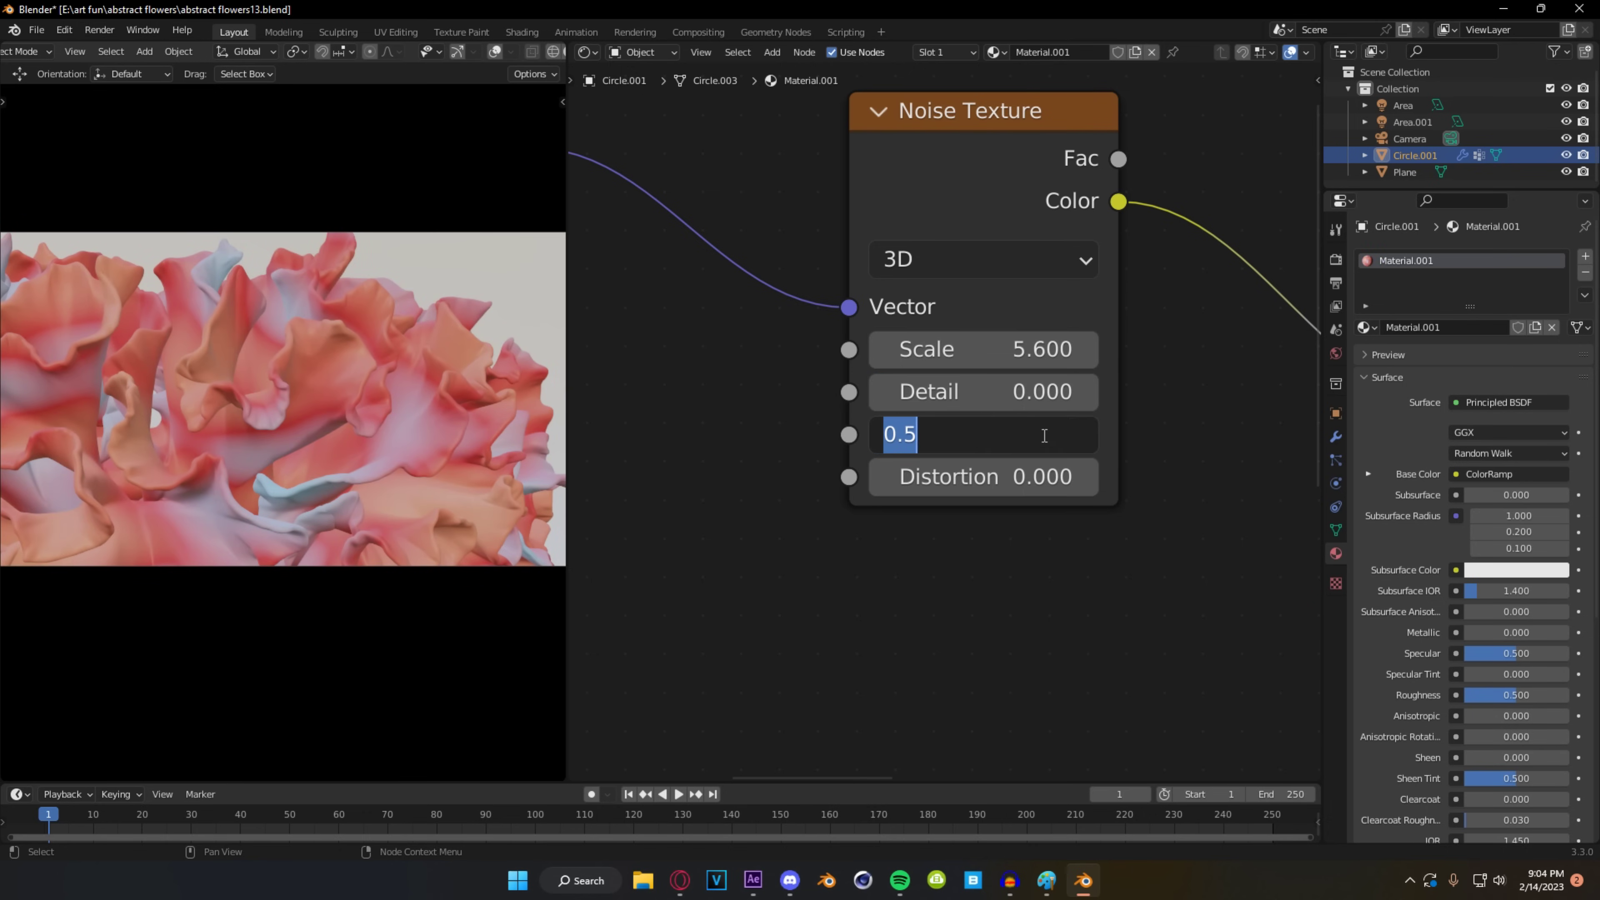
{"action": "type", "text": "0"}
{"action": "key", "text": "Return"}
- Try a distortion of -17 on the Noise Texture, settle on -2.1, and reduce its scale to 2.1
{"action": "left_click", "coordinate": [1020, 478]}
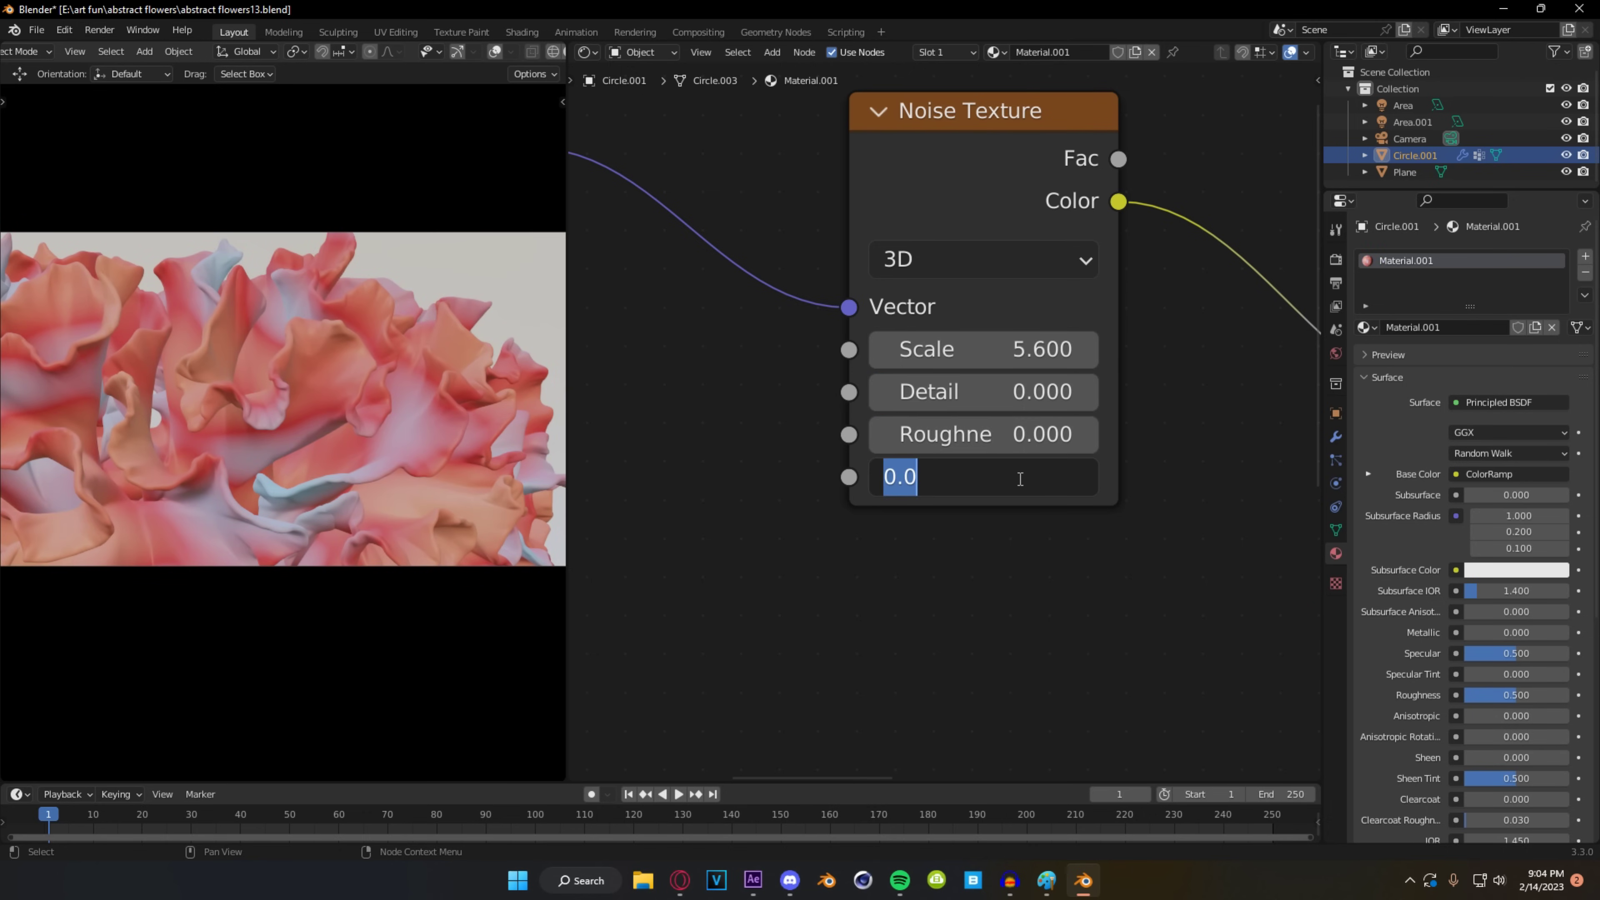
{"action": "type", "text": "-17"}
{"action": "key", "text": "Return"}
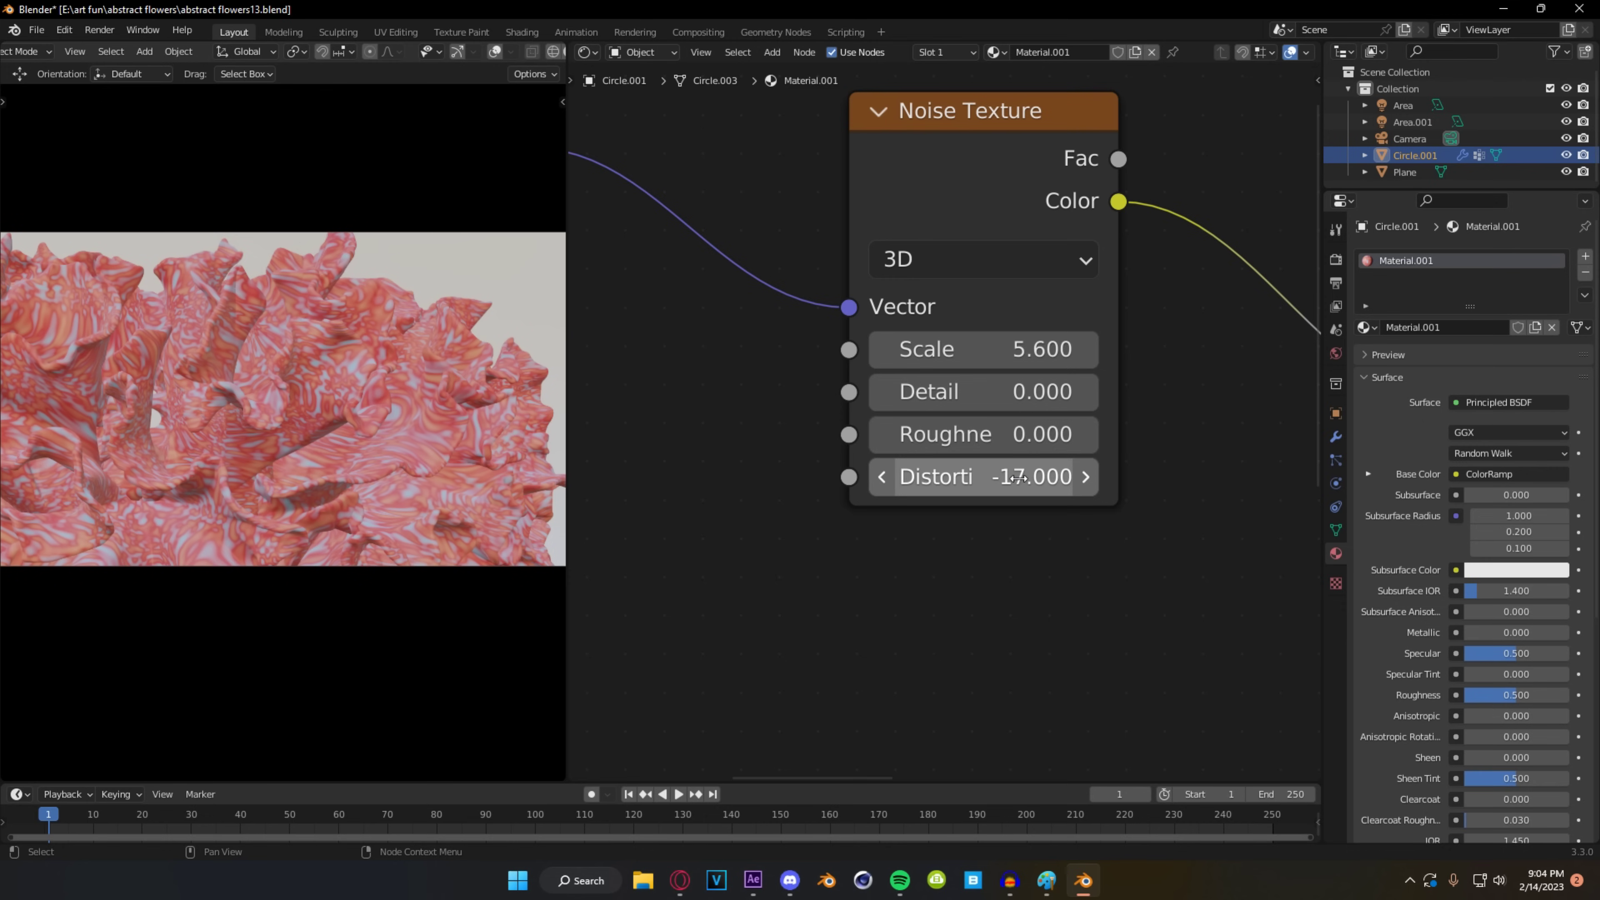
{"action": "left_click_drag", "start_coordinate": [1039, 477], "coordinate": [1133, 477]}
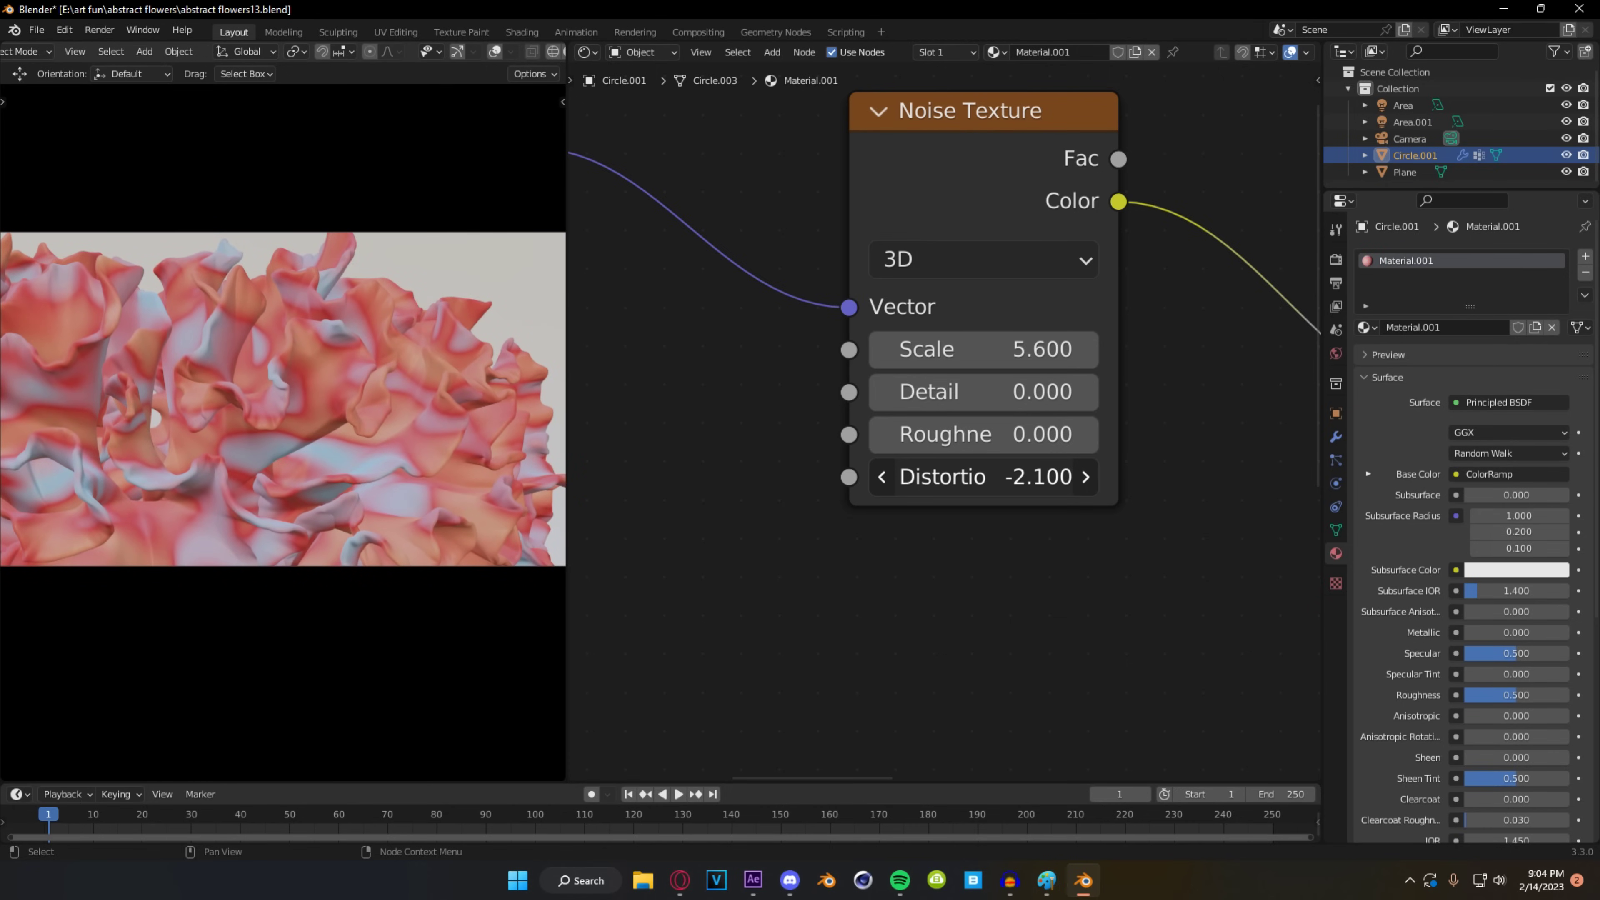
{"action": "mouse_move", "coordinate": [983, 349]}
{"action": "left_mouse_down"}
{"action": "mouse_move", "coordinate": [999, 349]}
{"action": "mouse_move", "coordinate": [961, 349]}
{"action": "left_mouse_up"}
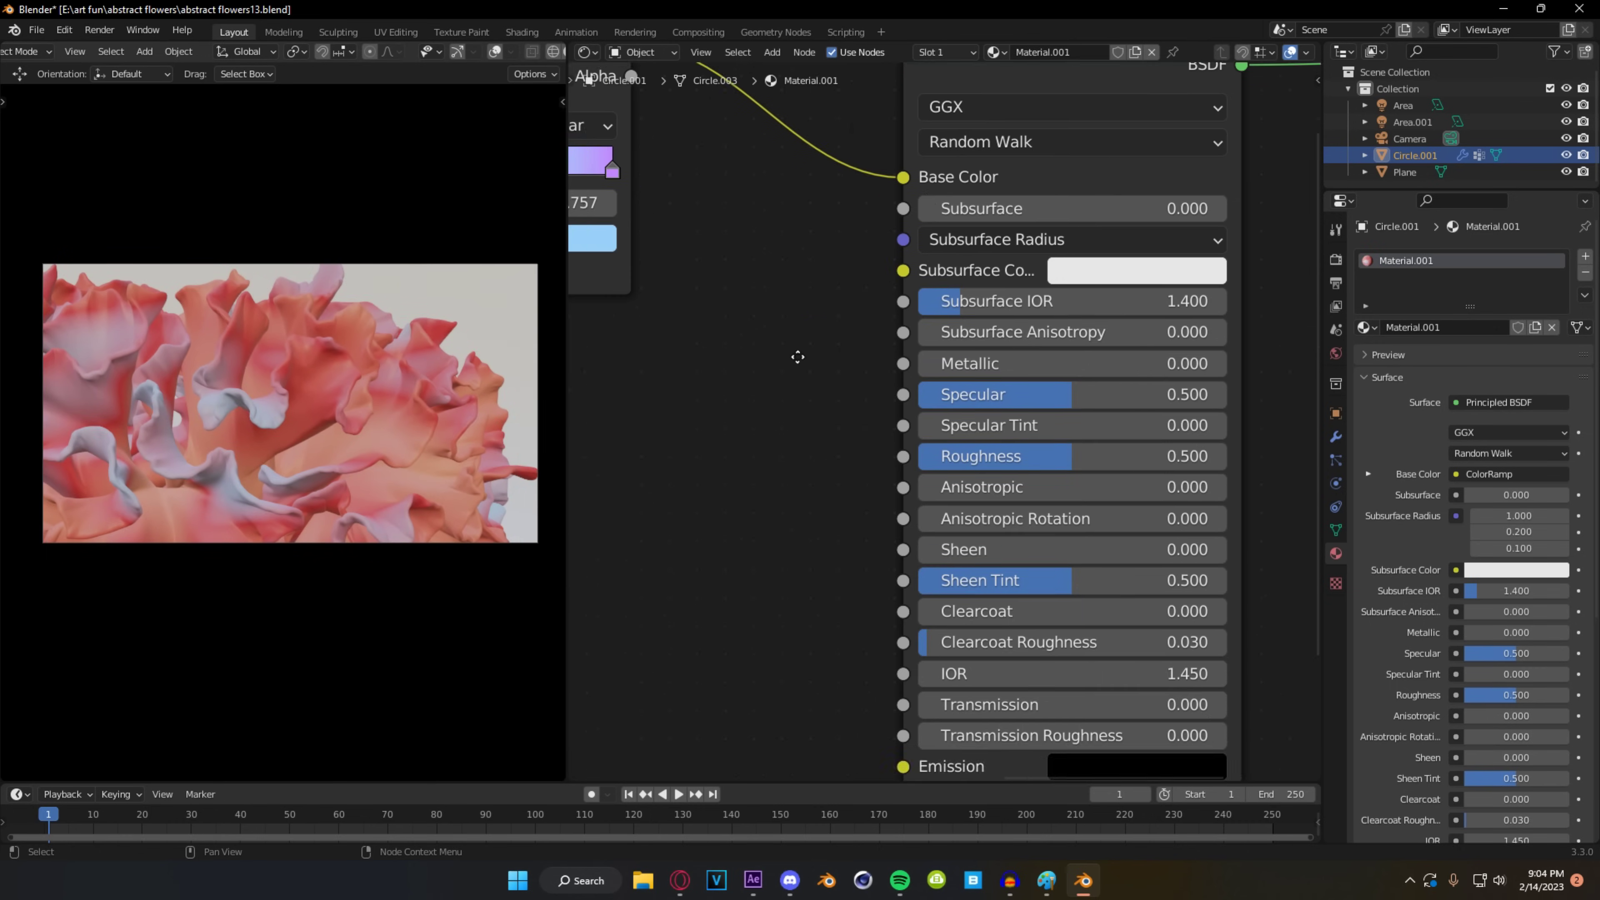
- Set the Principled BSDF's Subsurface value to 0.164
{"action": "middle_click_drag", "start_coordinate": [796, 358], "coordinate": [779, 392]}
{"action": "left_click_drag", "start_coordinate": [906, 246], "coordinate": [995, 243]}
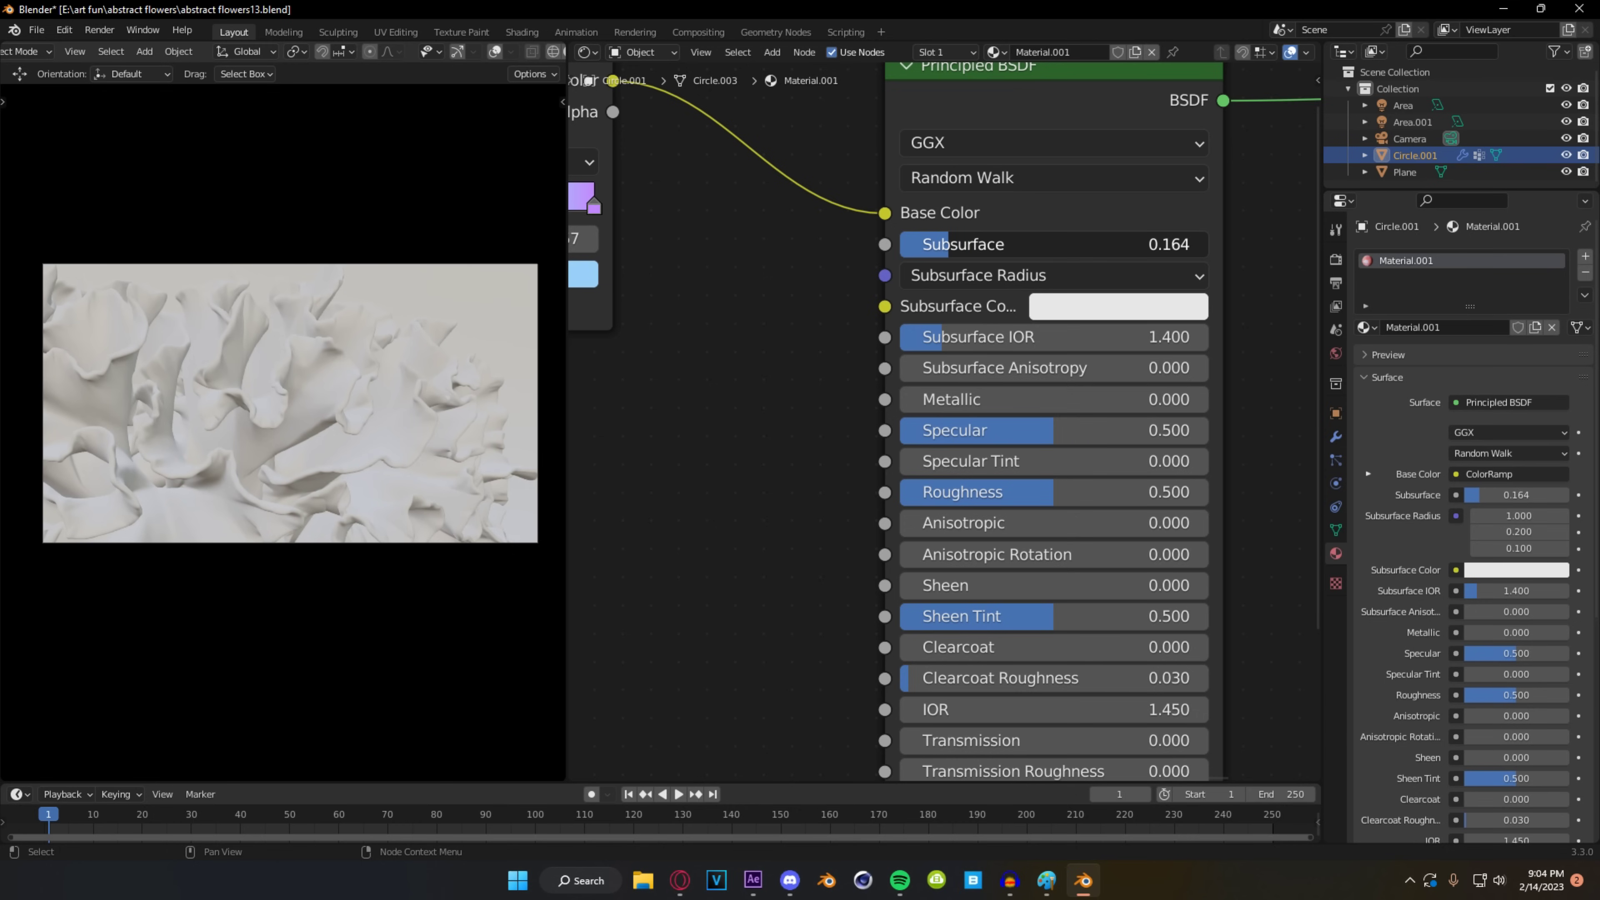
{"action": "scroll", "coordinate": [906, 281], "scroll_direction": "down", "scroll_amount": 2}
{"action": "scroll", "coordinate": [879, 363], "scroll_direction": "up", "scroll_amount": 3}
{"action": "middle_click_drag", "start_coordinate": [876, 356], "coordinate": [893, 375]}
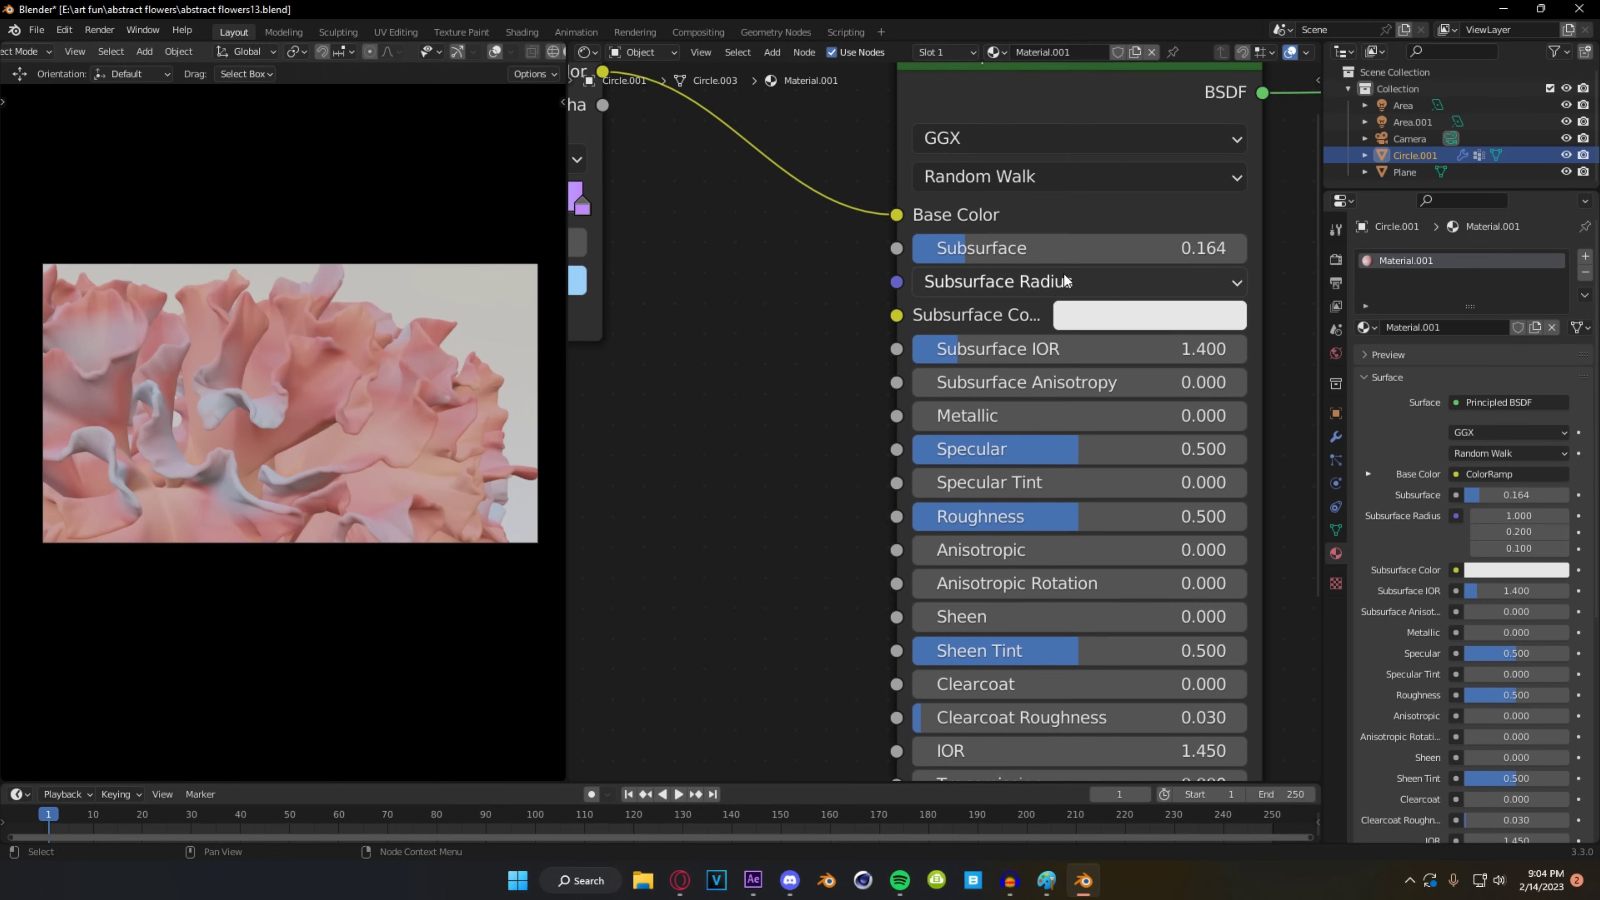
- Raise the first Subsurface Radius value to 14.3 and switch the viewport to Rendered shading
{"action": "left_click", "coordinate": [1050, 278]}
{"action": "left_click", "coordinate": [1030, 282]}
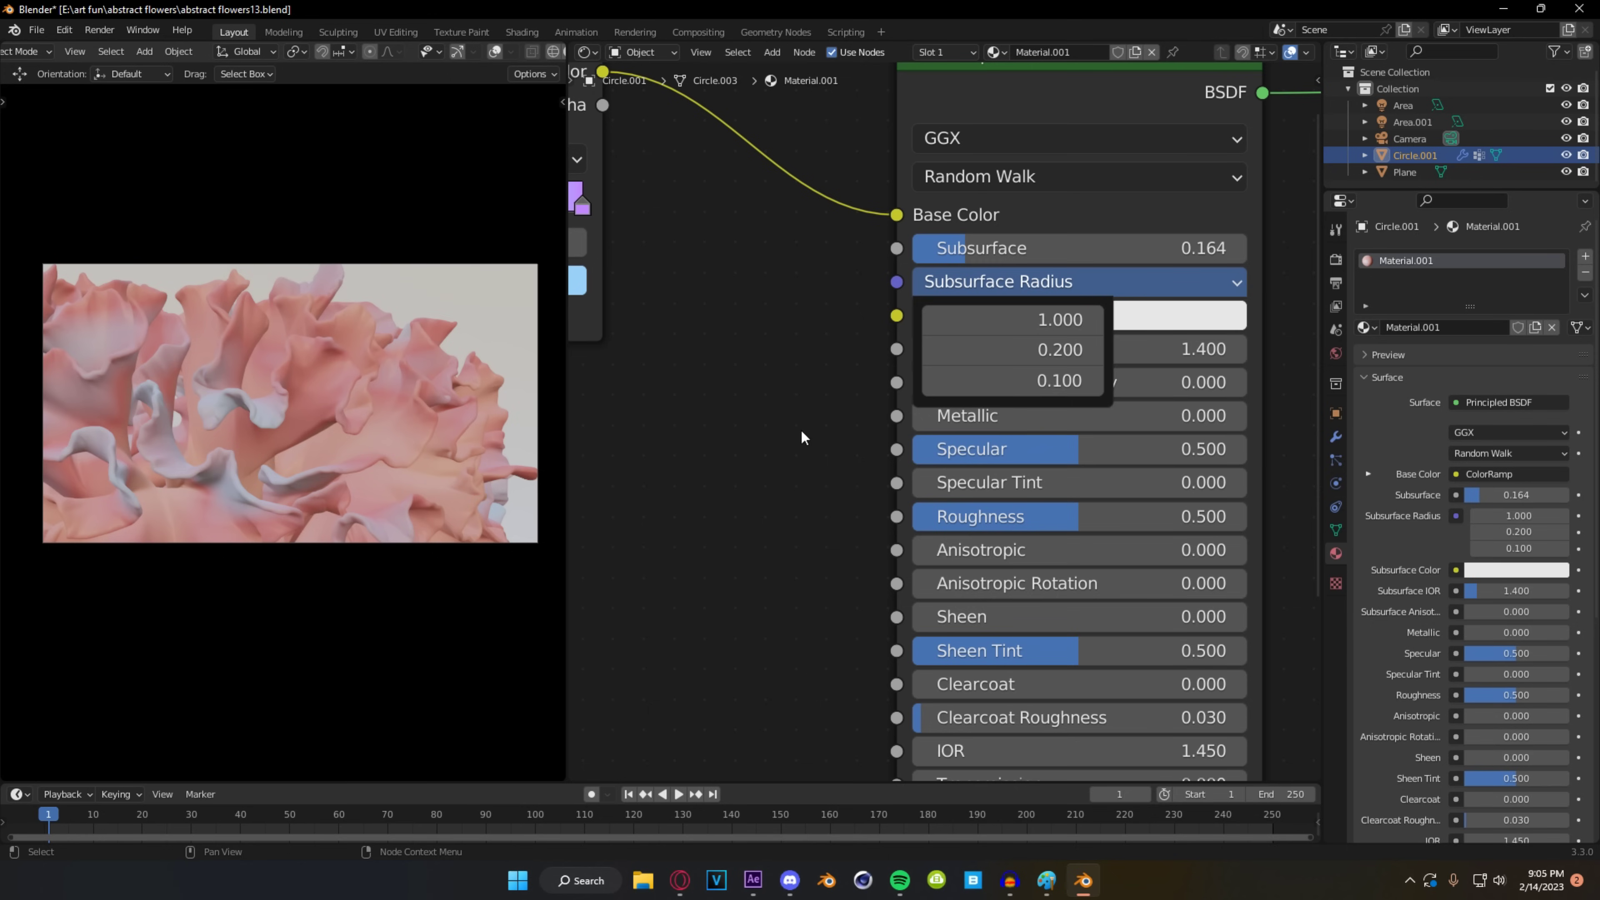
{"action": "mouse_move", "coordinate": [1012, 319]}
{"action": "left_mouse_down"}
{"action": "mouse_move", "coordinate": [1071, 319]}
{"action": "mouse_move", "coordinate": [1037, 320]}
{"action": "left_mouse_up"}
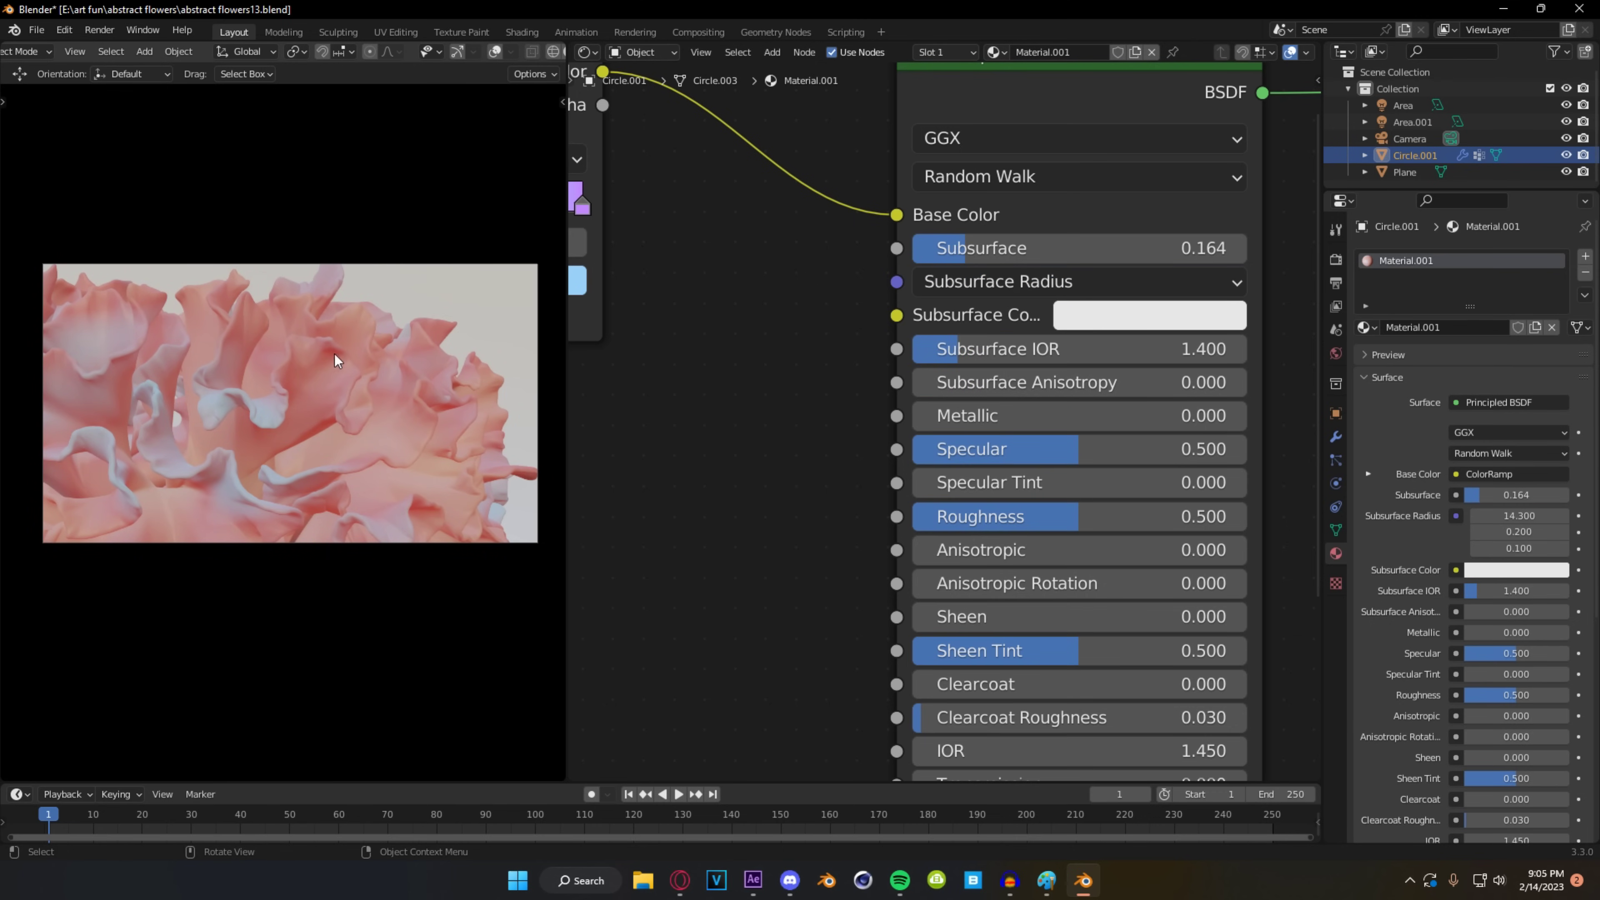
{"action": "key", "text": "z"}
{"action": "left_click", "coordinate": [368, 254]}
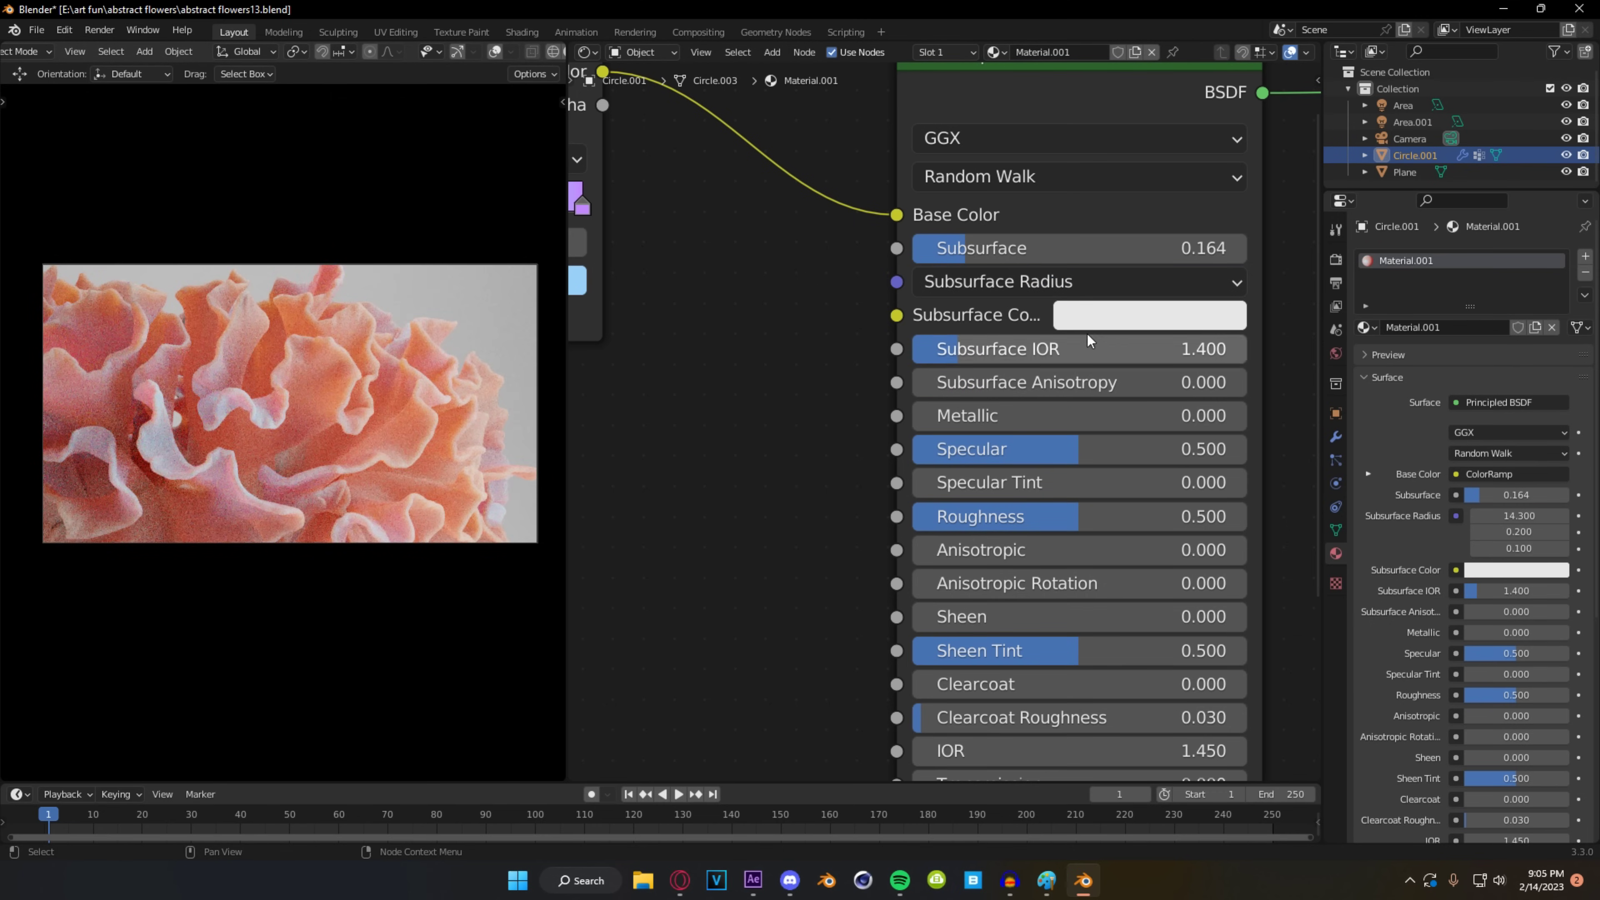
- Set the three Subsurface Radius values of the Principled BSDF to 6.6, 0.3 and 0.8
{"action": "left_click", "coordinate": [1045, 281]}
{"action": "left_click_drag", "start_coordinate": [1047, 320], "coordinate": [1034, 350]}
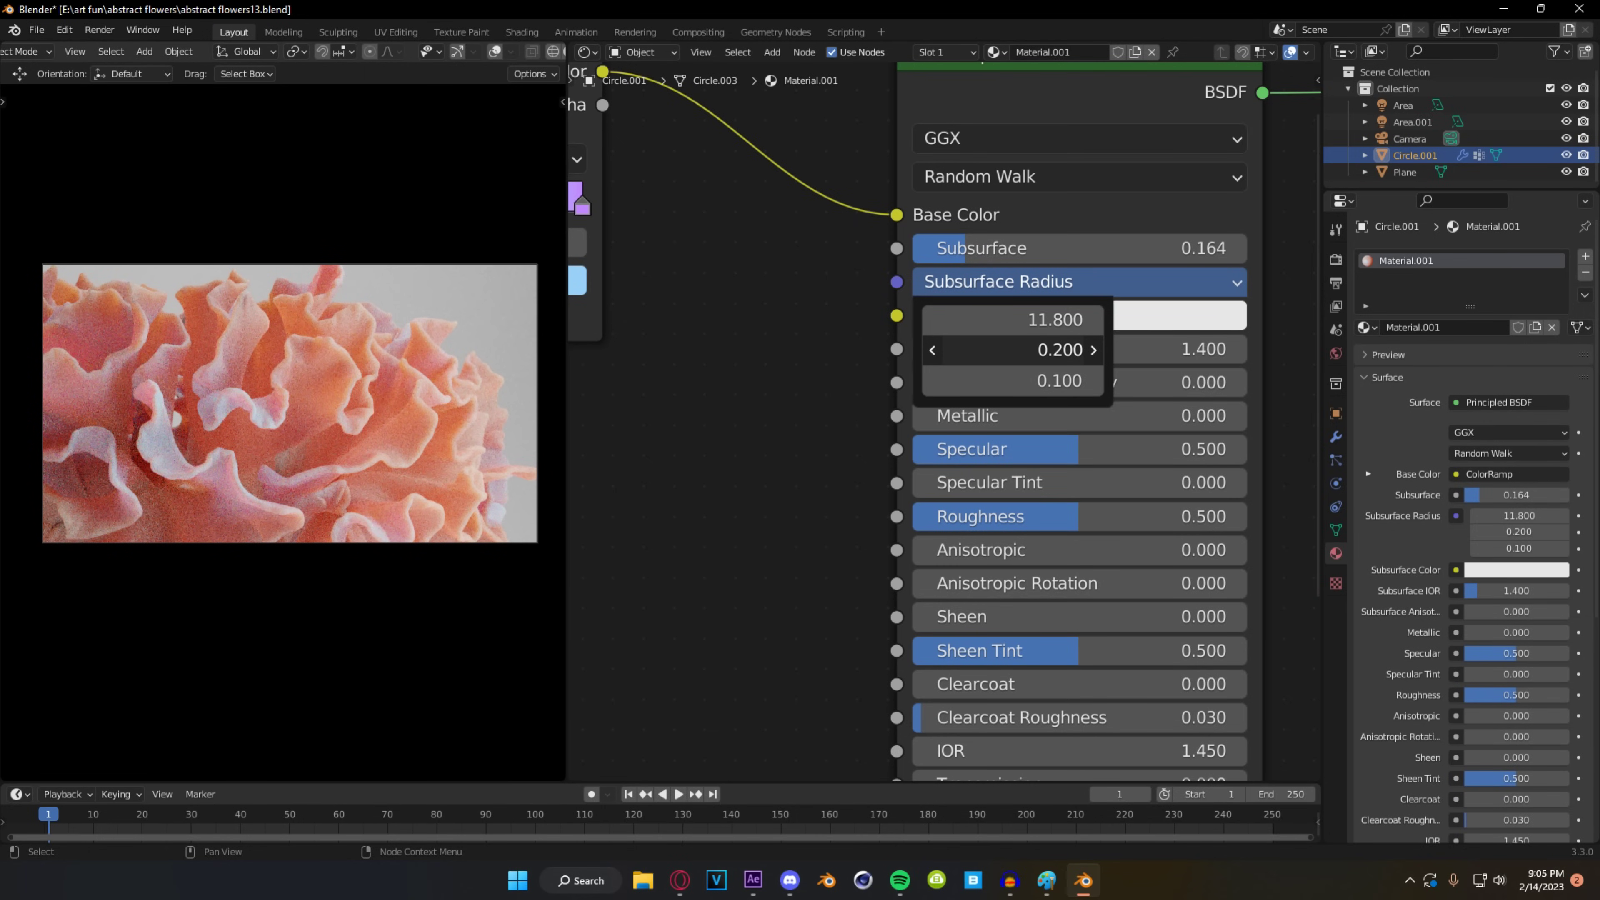
{"action": "left_click_drag", "start_coordinate": [1032, 350], "coordinate": [1095, 380]}
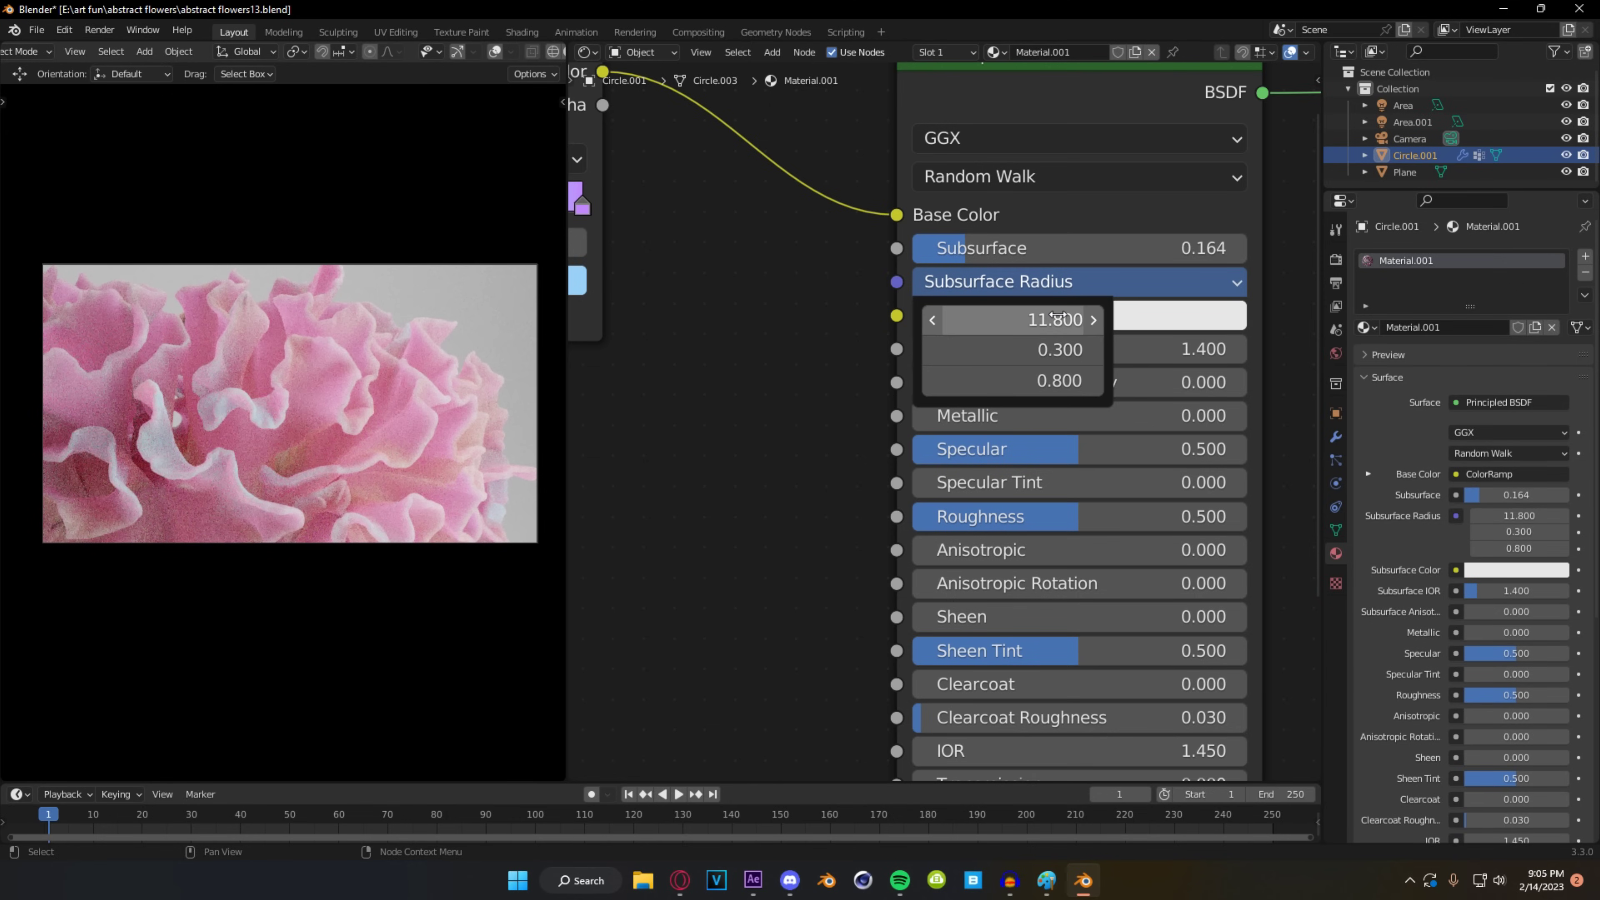
{"action": "left_click_drag", "start_coordinate": [1056, 320], "coordinate": [945, 319]}
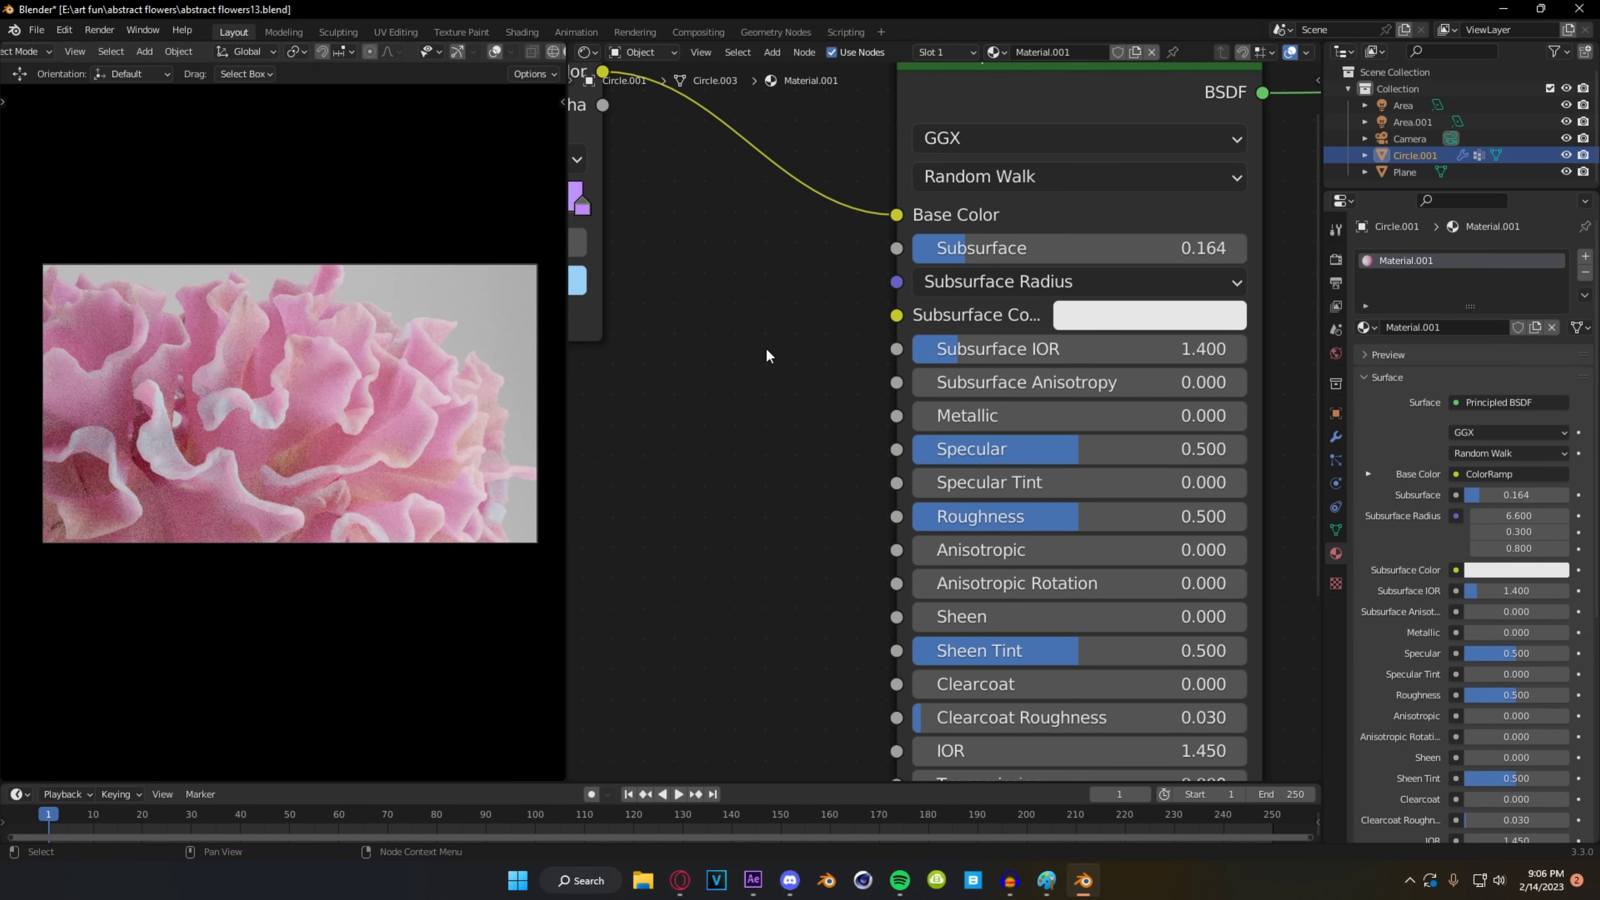
- Lower the Principled BSDF's roughness to 0.314
{"action": "scroll", "coordinate": [788, 356], "scroll_direction": "down", "scroll_amount": 3}
{"action": "scroll", "coordinate": [1048, 314], "scroll_direction": "up", "scroll_amount": 2}
{"action": "left_click_drag", "start_coordinate": [1048, 308], "coordinate": [999, 308]}
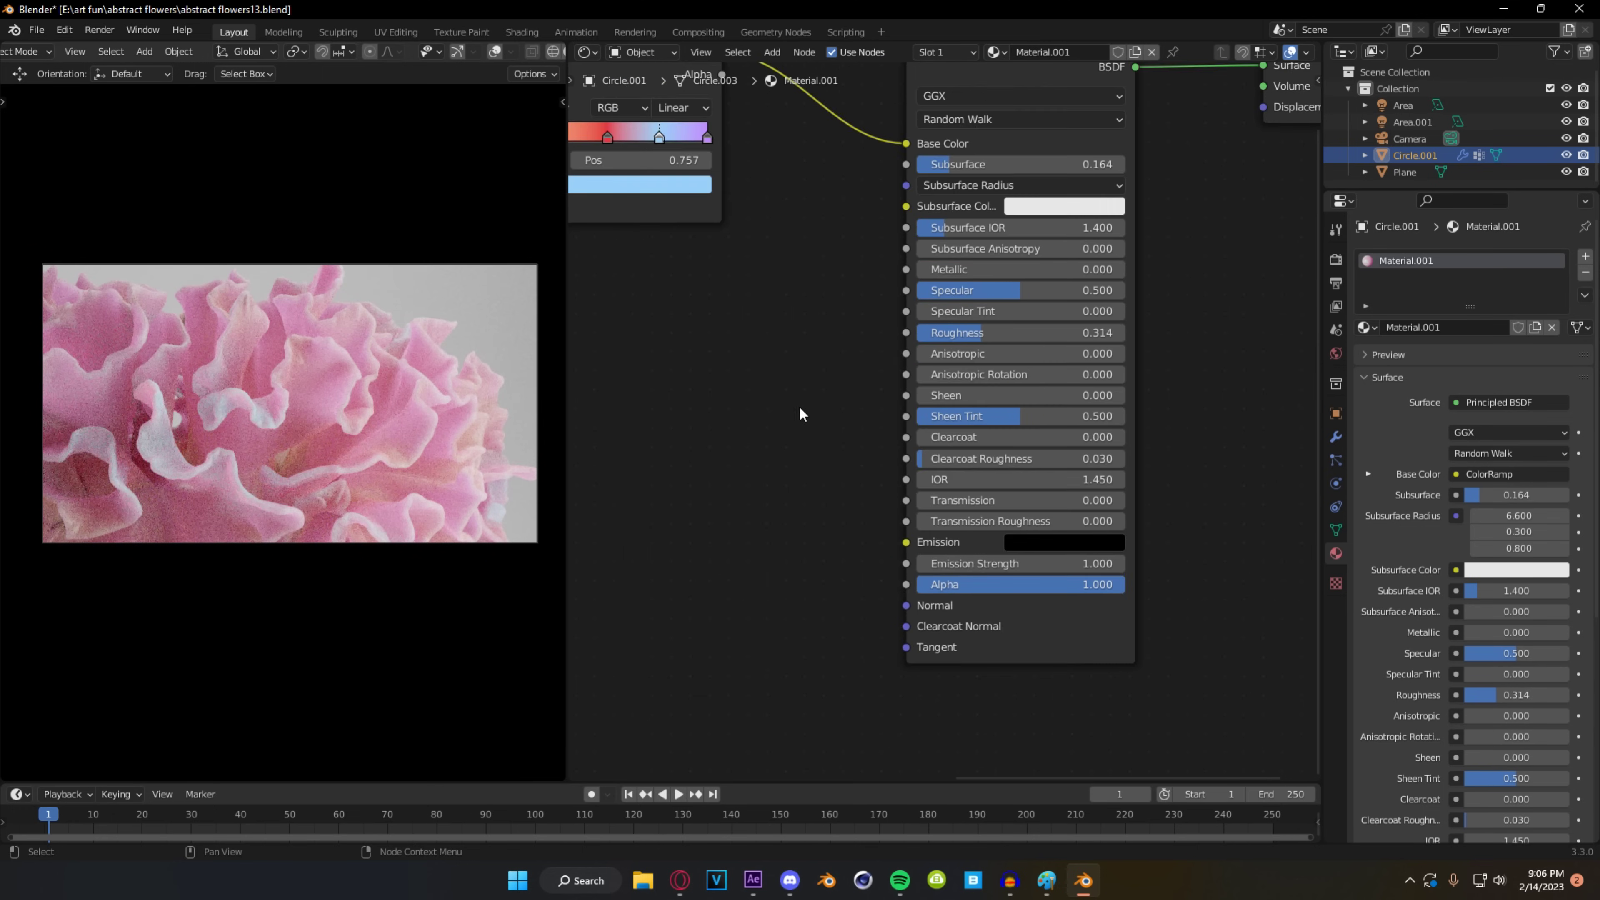
- Duplicate the Noise Texture node and place the copy below the ColorRamp chain
{"action": "scroll", "coordinate": [798, 405], "scroll_direction": "down", "scroll_amount": 2}
{"action": "scroll", "coordinate": [812, 423], "scroll_direction": "down", "scroll_amount": 2}
{"action": "left_click", "coordinate": [684, 151]}
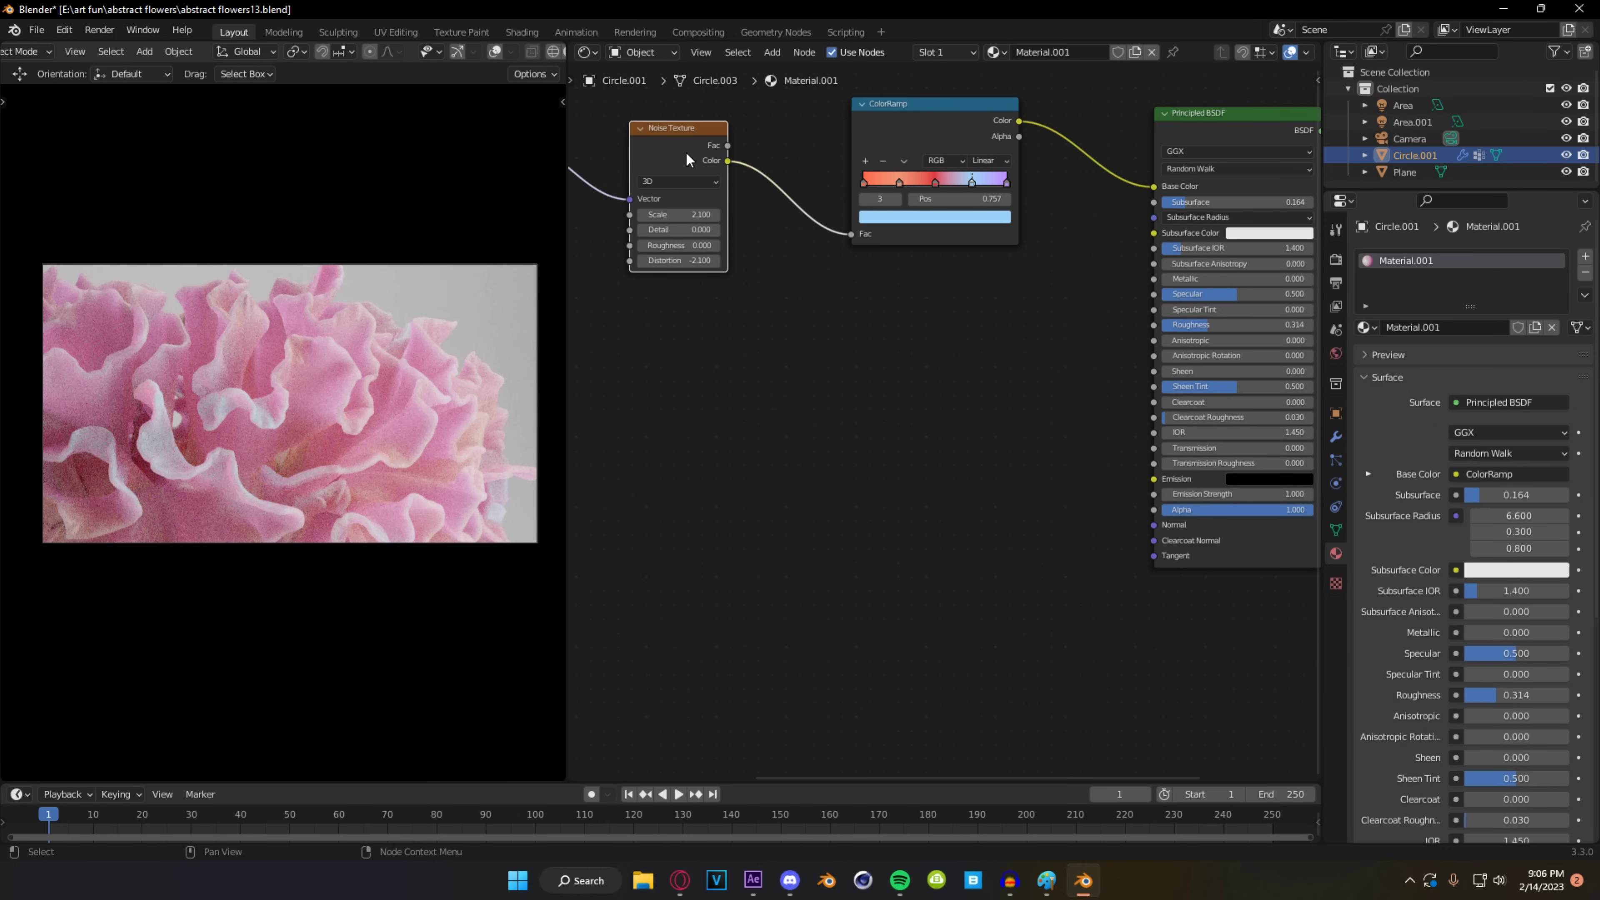
{"action": "key", "text": "shift+d"}
{"action": "left_click", "coordinate": [765, 473]}
- Add a Bump node, feeding its Height from the duplicated noise's Color and linking its Normal output to the Principled BSDF's Normal
{"action": "left_click", "coordinate": [948, 444]}
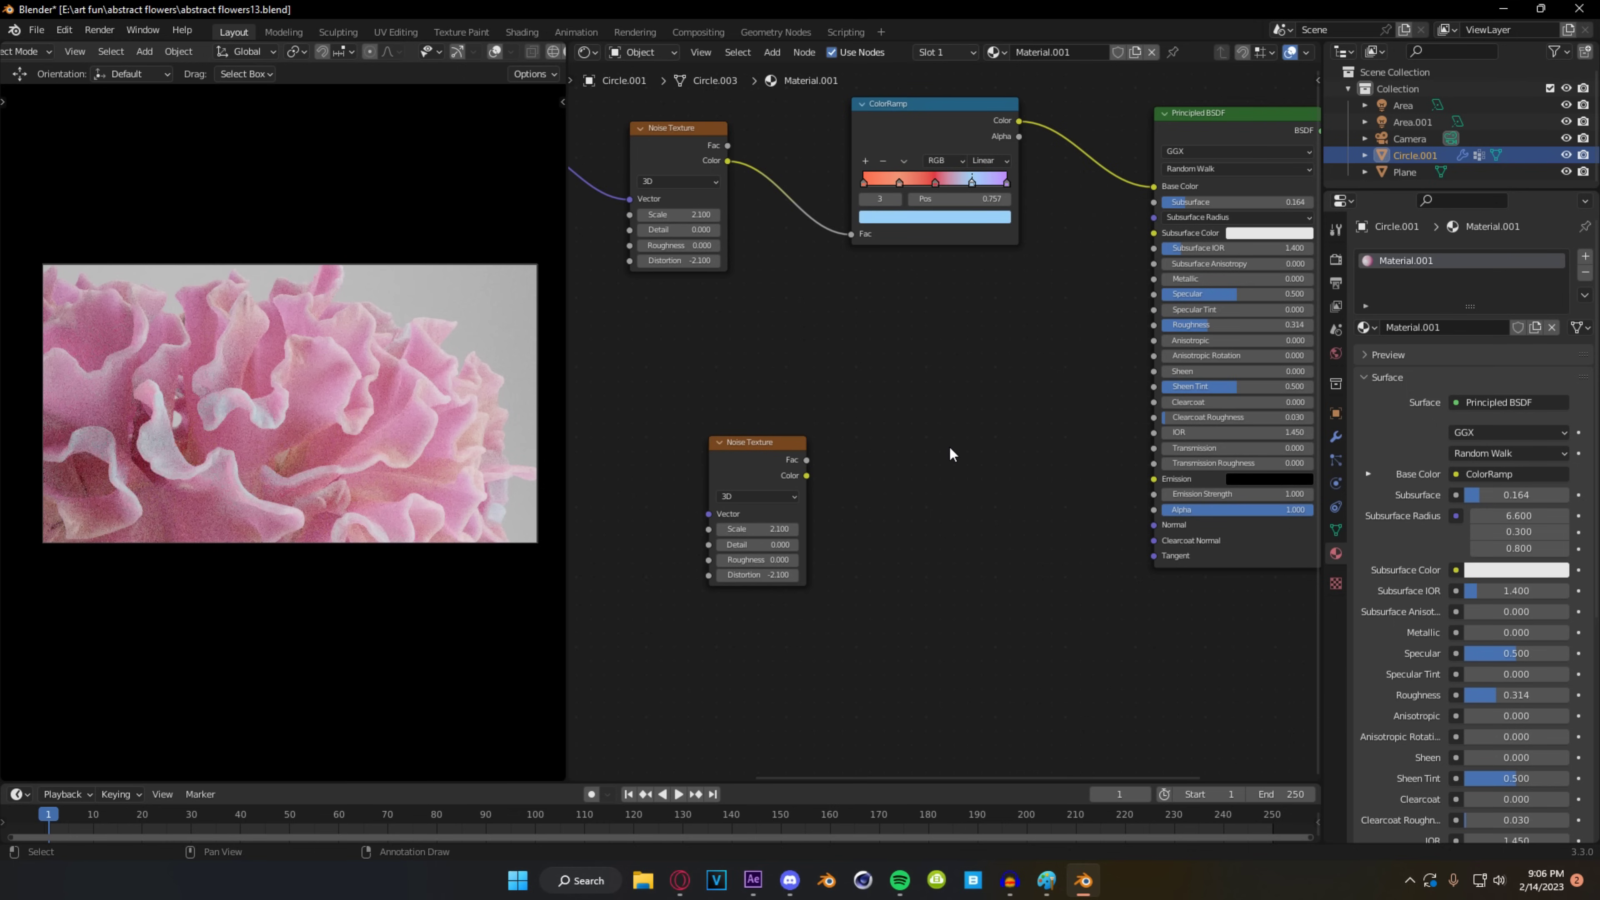
{"action": "key", "text": "shift+a"}
{"action": "type", "text": "bum"}
{"action": "key", "text": "Return"}
{"action": "left_click", "coordinate": [921, 446]}
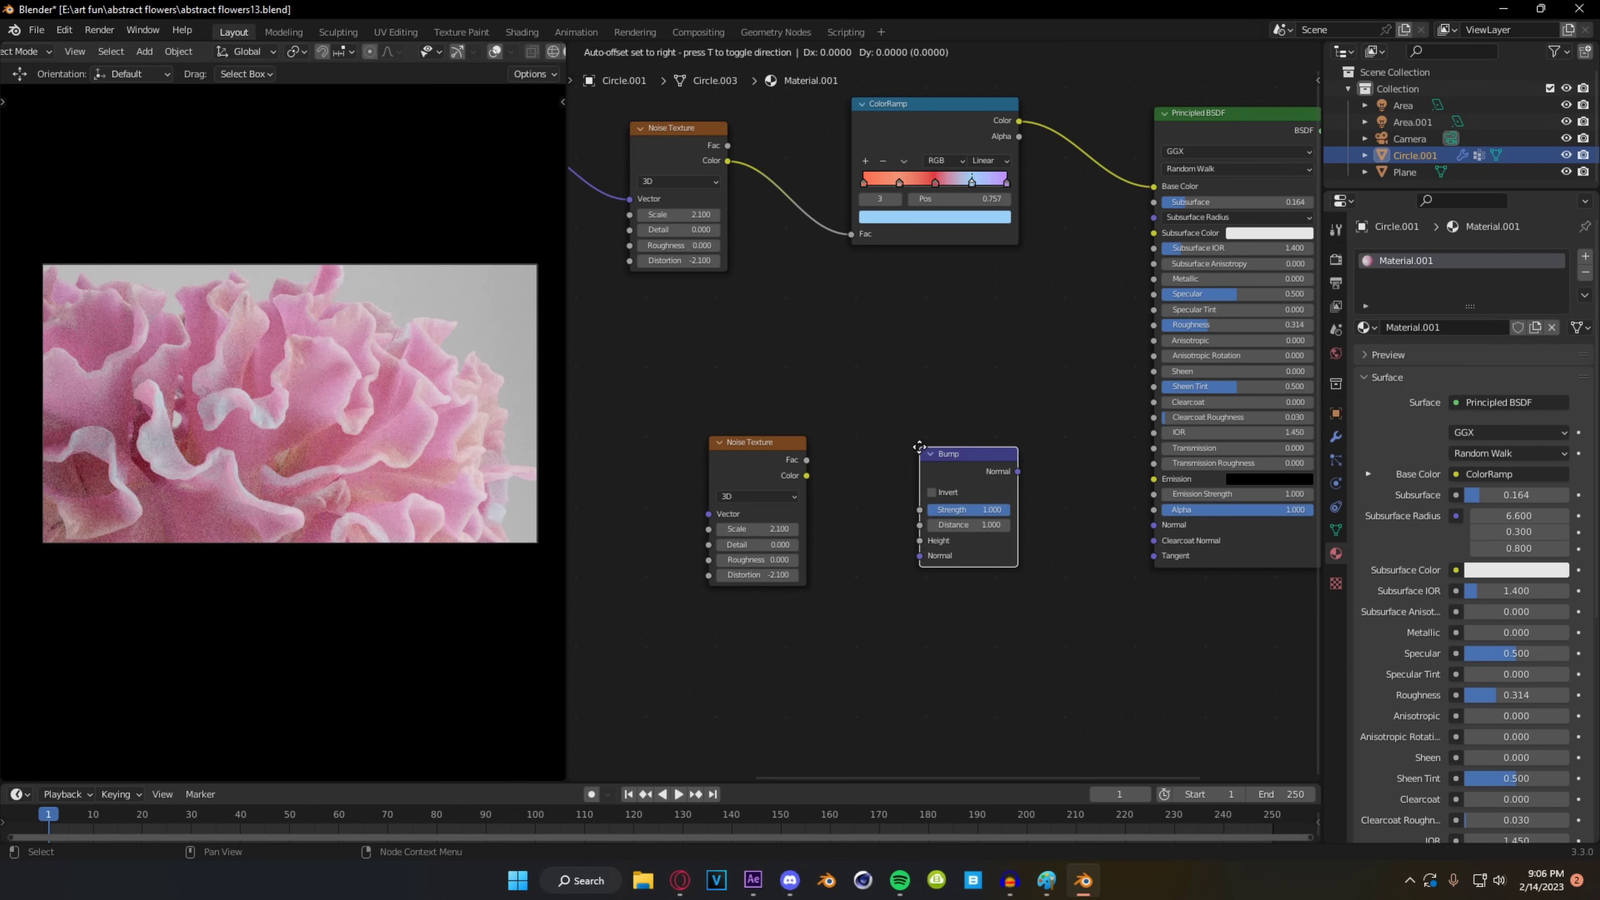
{"action": "left_click_drag", "start_coordinate": [806, 475], "coordinate": [919, 540]}
{"action": "left_click_drag", "start_coordinate": [1017, 471], "coordinate": [1154, 524]}
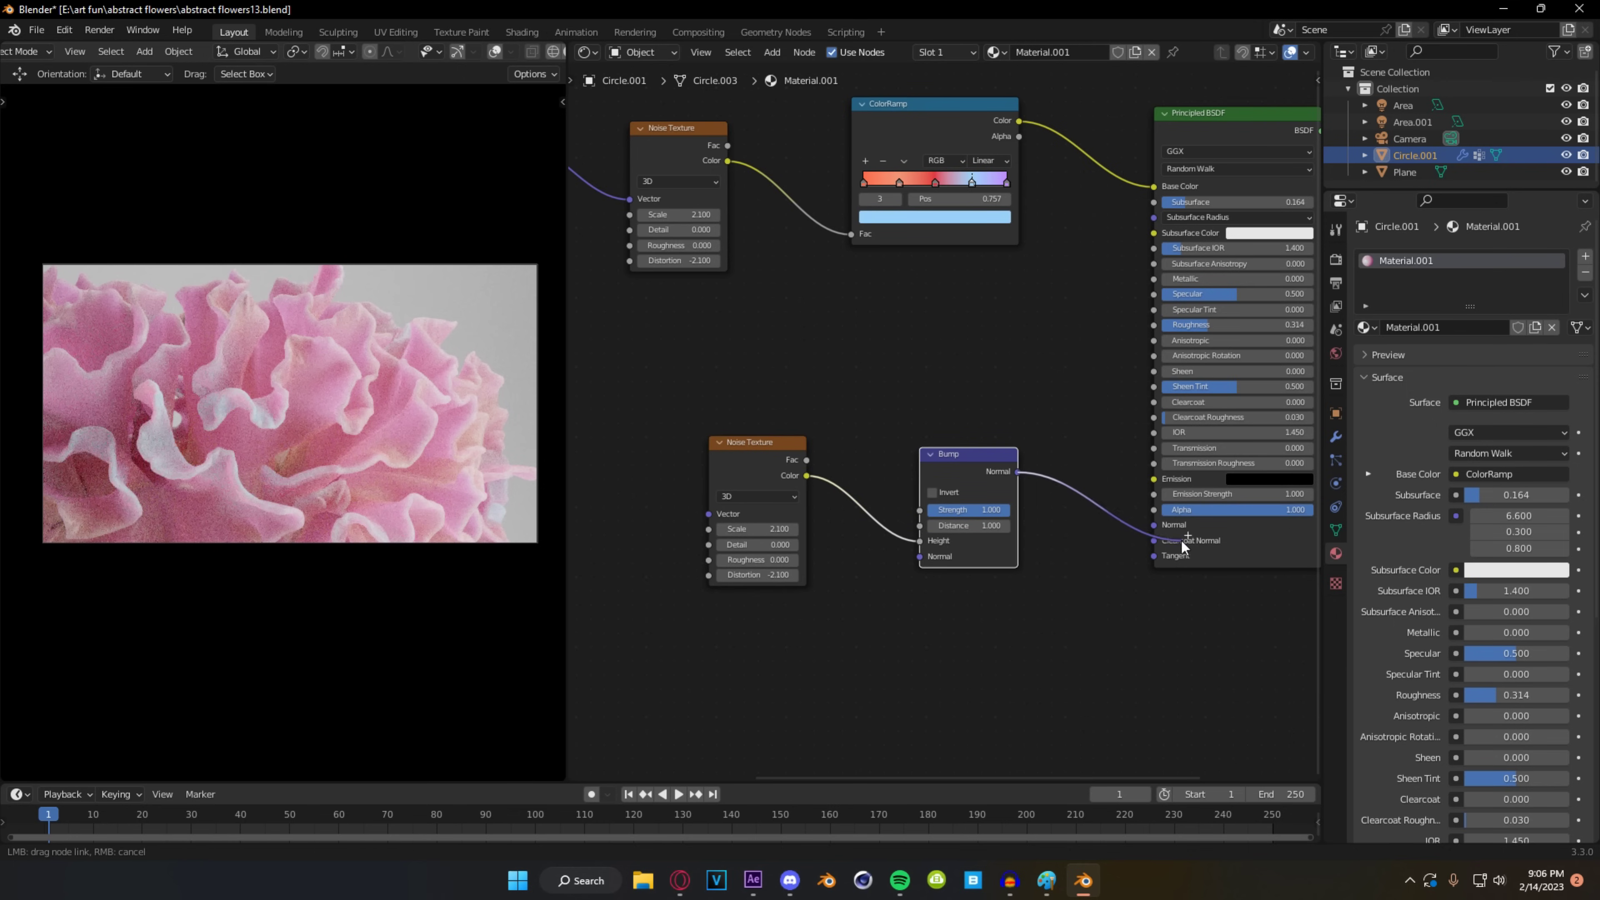
- Switch the viewport to Material Preview and set the bump's Noise Texture scale to 110
{"action": "key", "text": "z"}
{"action": "left_click", "coordinate": [236, 419]}
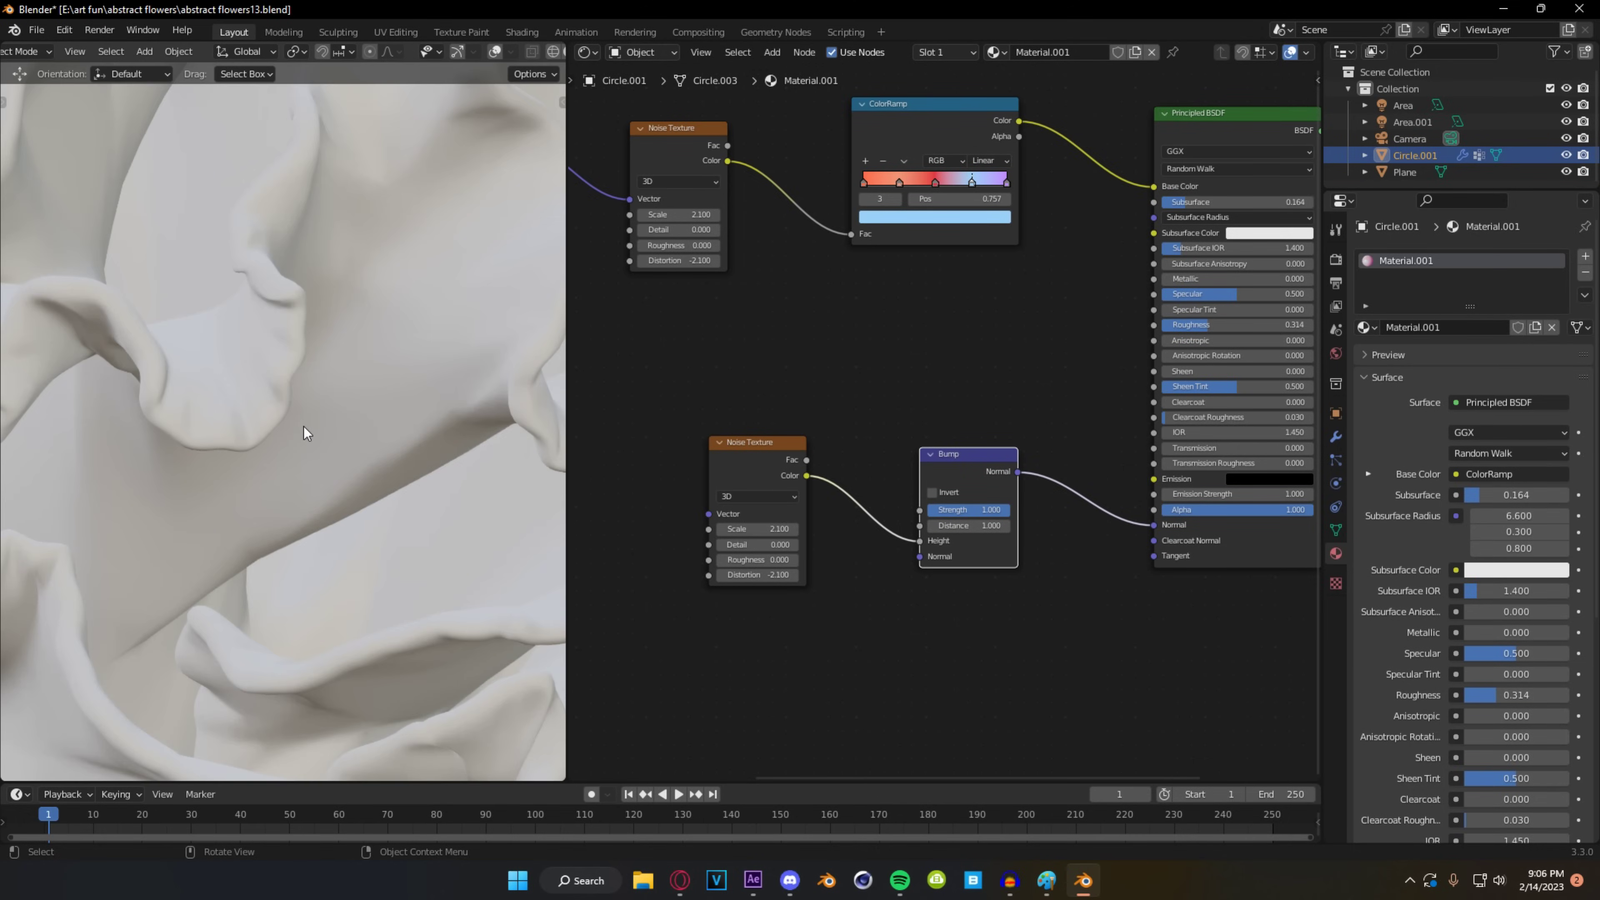
{"action": "scroll", "coordinate": [966, 671], "scroll_direction": "up", "scroll_amount": 5}
{"action": "middle_click_drag", "start_coordinate": [849, 683], "coordinate": [1089, 564]}
{"action": "scroll", "coordinate": [986, 590], "scroll_direction": "up", "scroll_amount": 3}
{"action": "scroll", "coordinate": [276, 477], "scroll_direction": "down", "scroll_amount": 4}
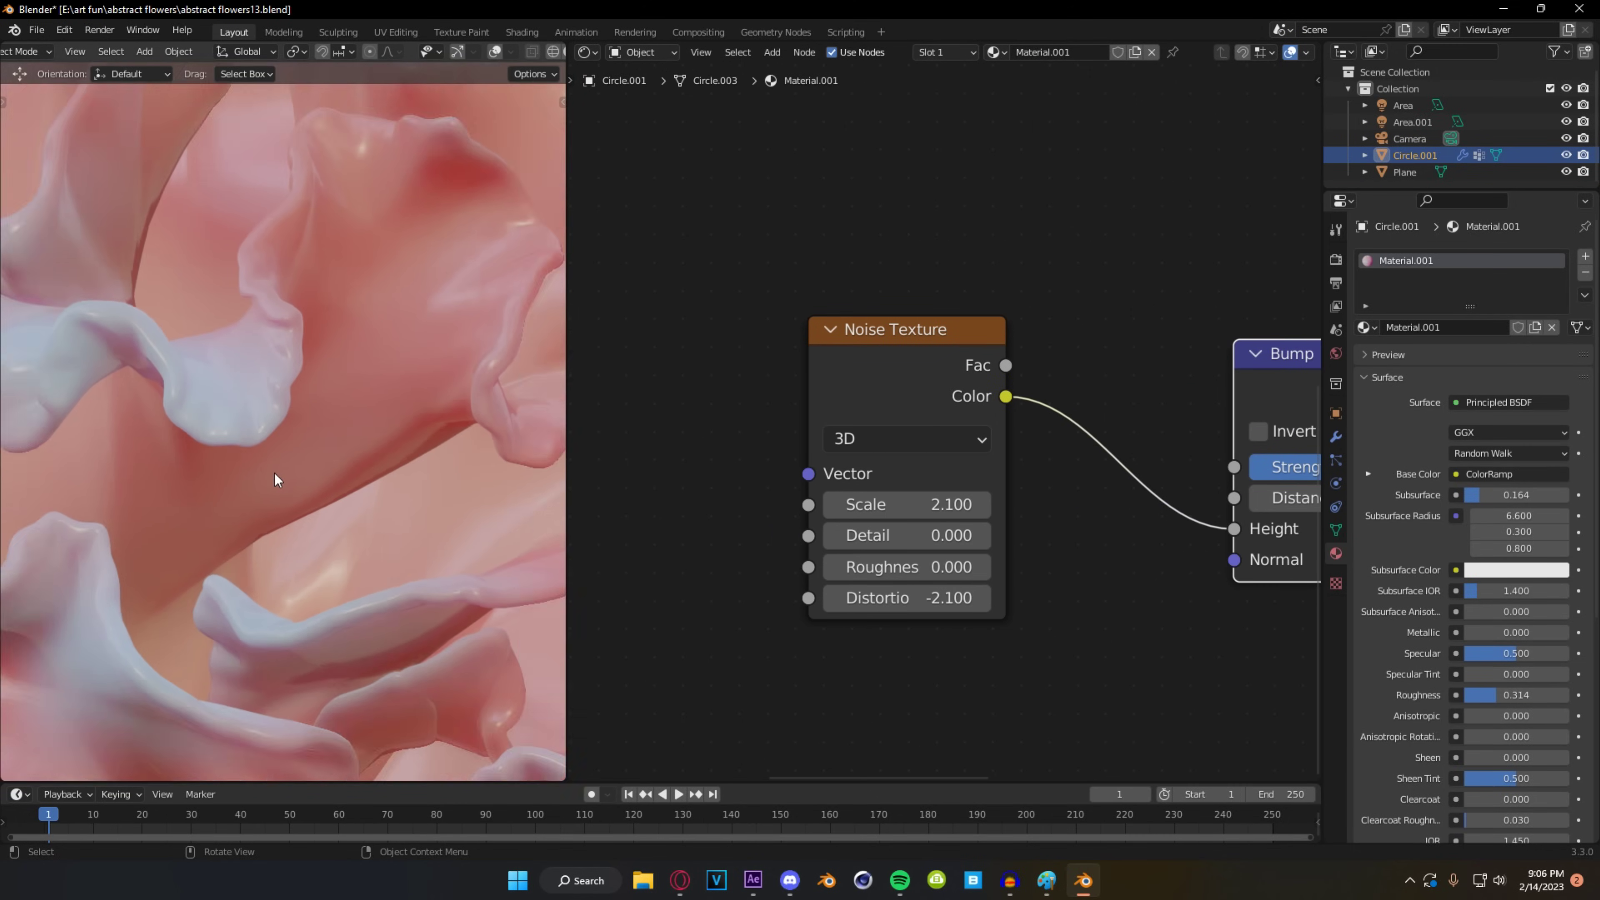
{"action": "left_click_drag", "start_coordinate": [936, 506], "coordinate": [1096, 507]}
{"action": "left_click", "coordinate": [937, 507]}
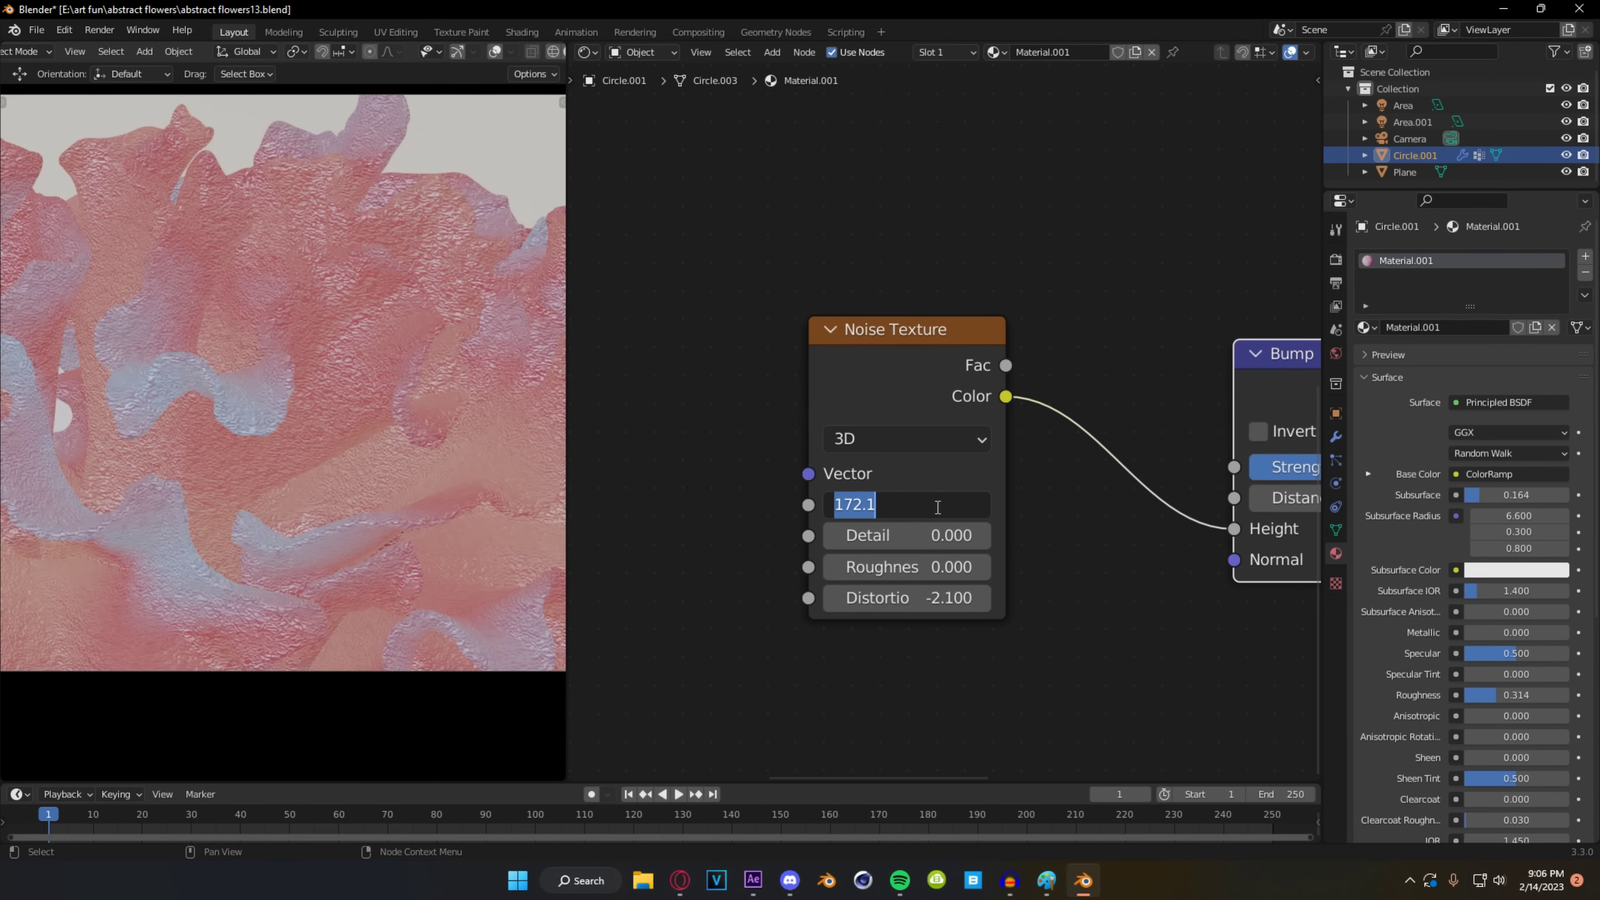
{"action": "type", "text": "110"}
{"action": "key", "text": "Return"}
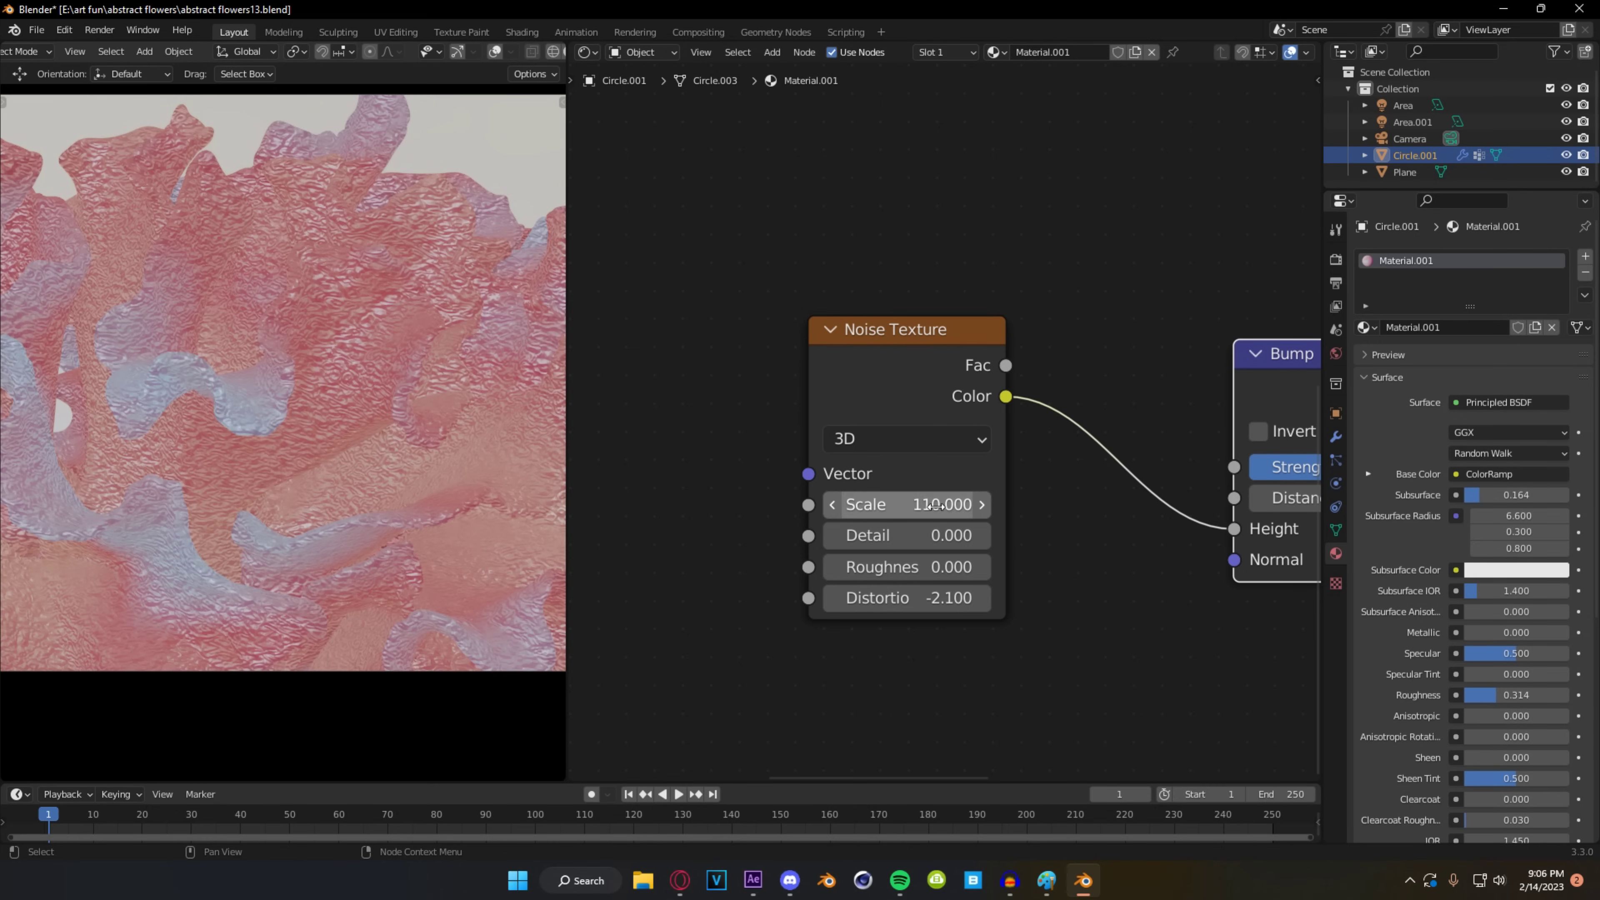
- Set the bump's Noise Texture to detail 2.4, roughness 1 and distortion 18, and check the surface relief up close
{"action": "scroll", "coordinate": [302, 390], "scroll_direction": "down", "scroll_amount": 1}
{"action": "scroll", "coordinate": [309, 407], "scroll_direction": "up", "scroll_amount": 2}
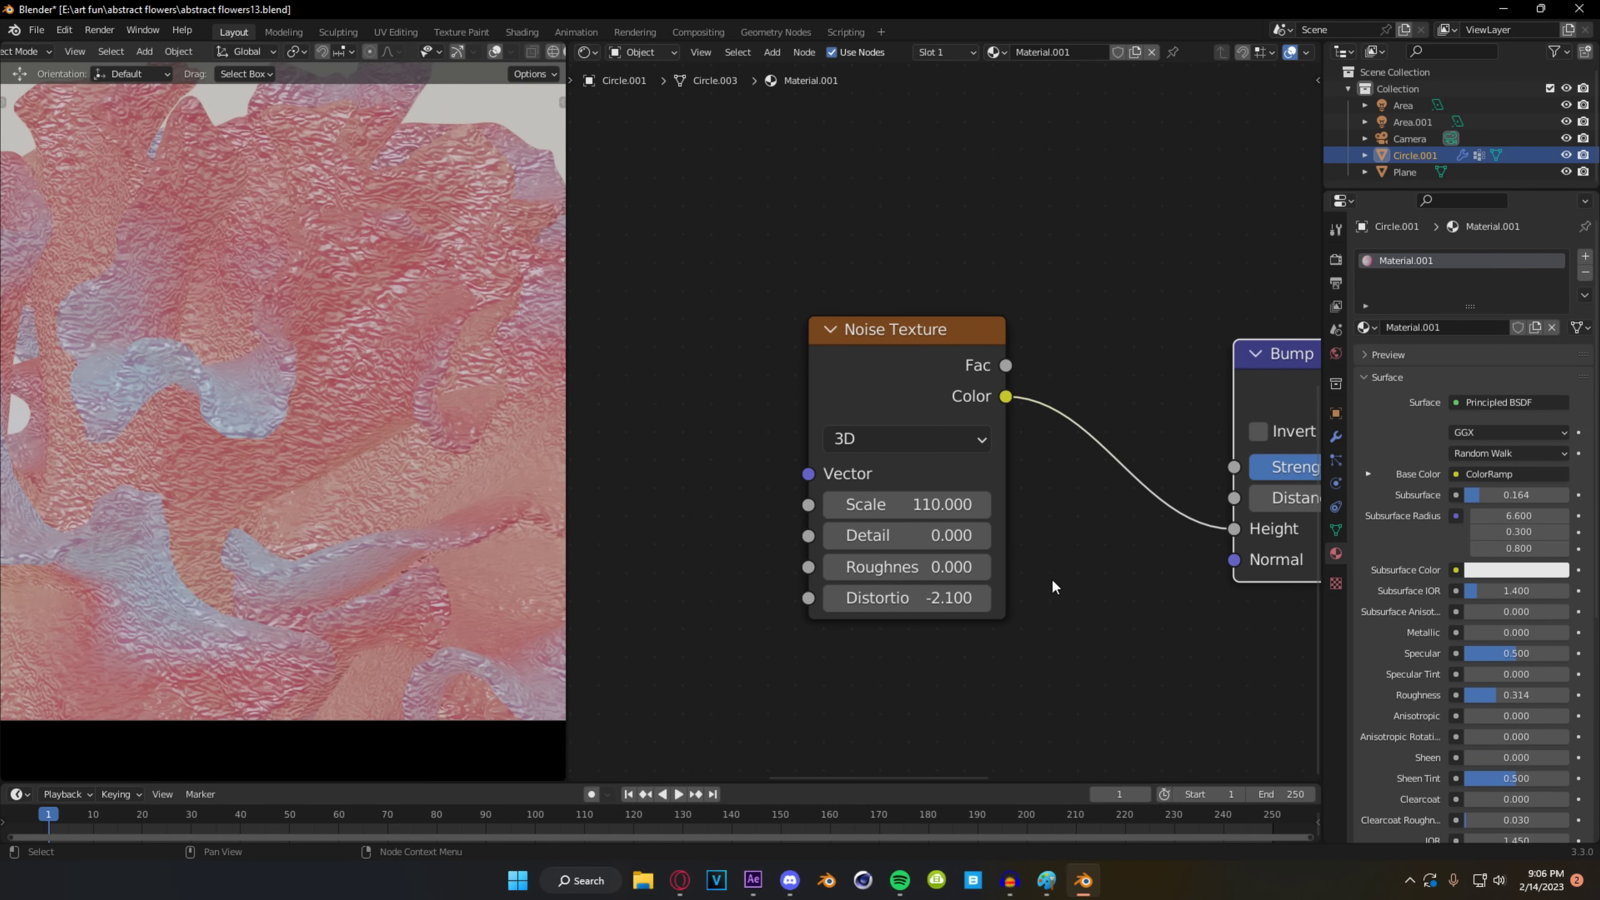
{"action": "scroll", "coordinate": [1021, 587], "scroll_direction": "up", "scroll_amount": 2}
{"action": "left_click_drag", "start_coordinate": [819, 557], "coordinate": [1040, 526]}
{"action": "left_click_drag", "start_coordinate": [918, 559], "coordinate": [995, 560]}
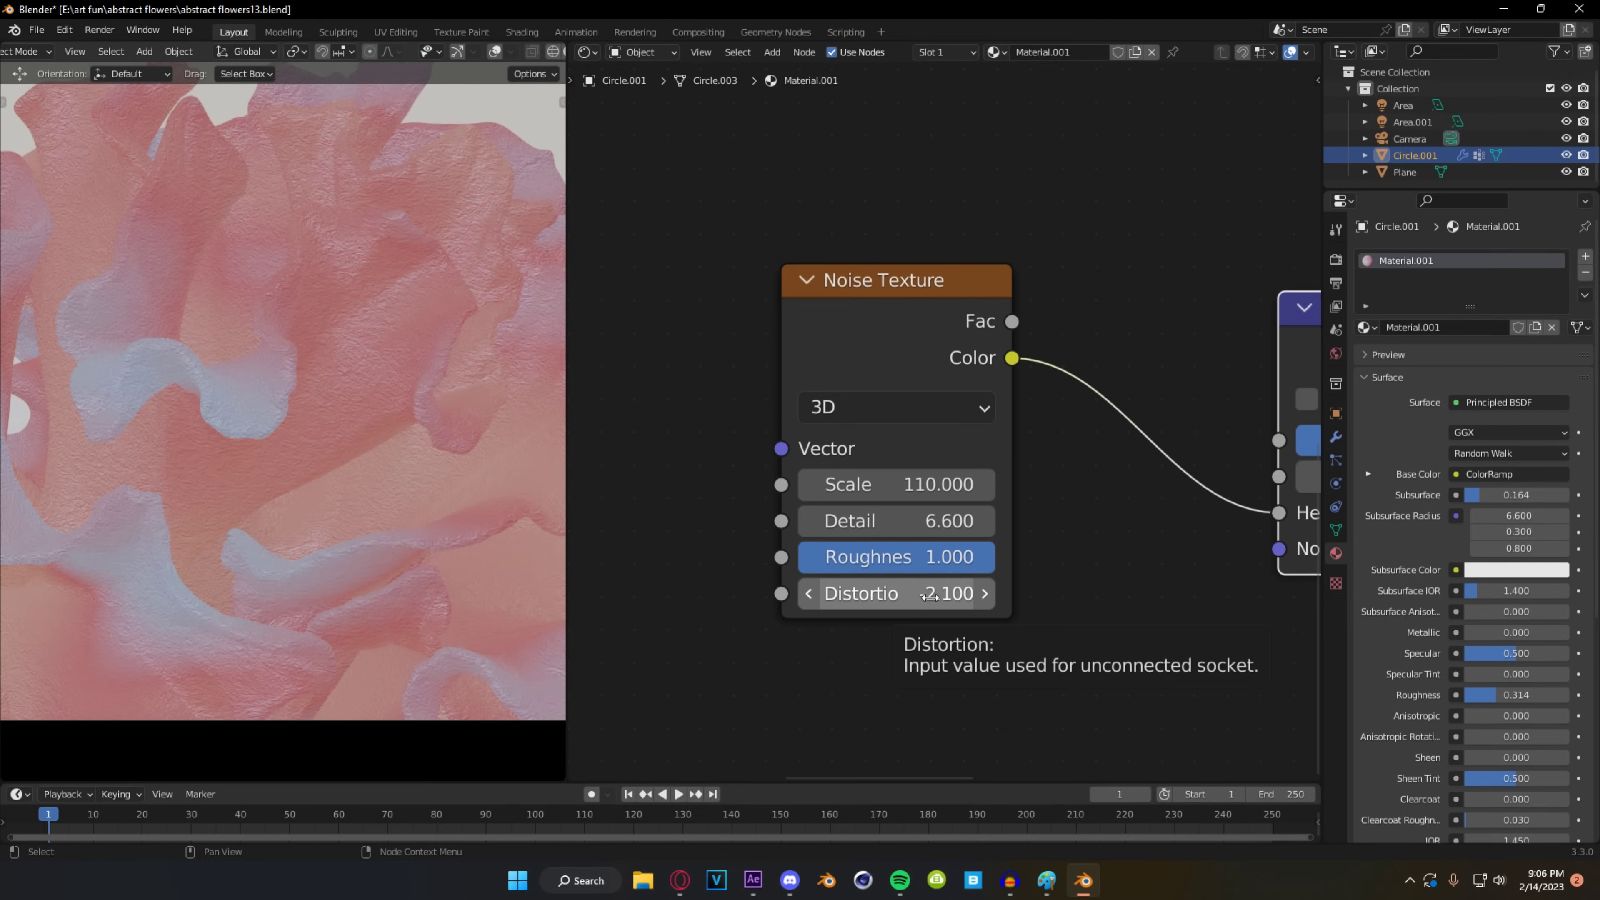
{"action": "left_click_drag", "start_coordinate": [930, 595], "coordinate": [970, 593]}
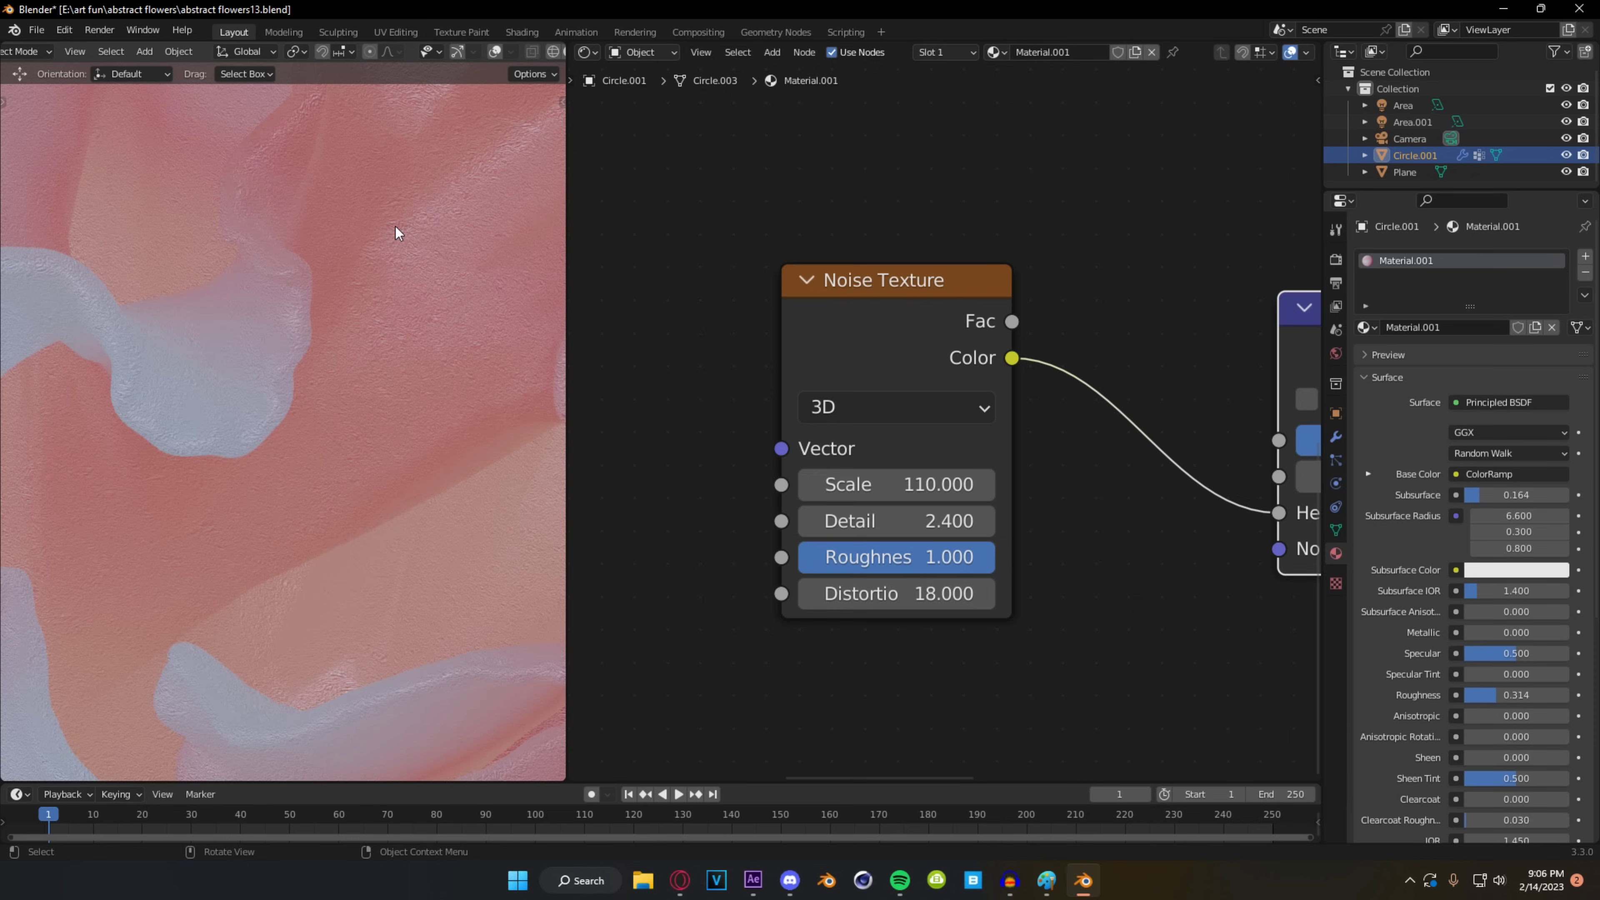
{"action": "middle_click_drag", "start_coordinate": [395, 226], "coordinate": [234, 537]}
{"action": "scroll", "coordinate": [367, 326], "scroll_direction": "up", "scroll_amount": 1}
{"action": "scroll", "coordinate": [346, 346], "scroll_direction": "up", "scroll_amount": 5}
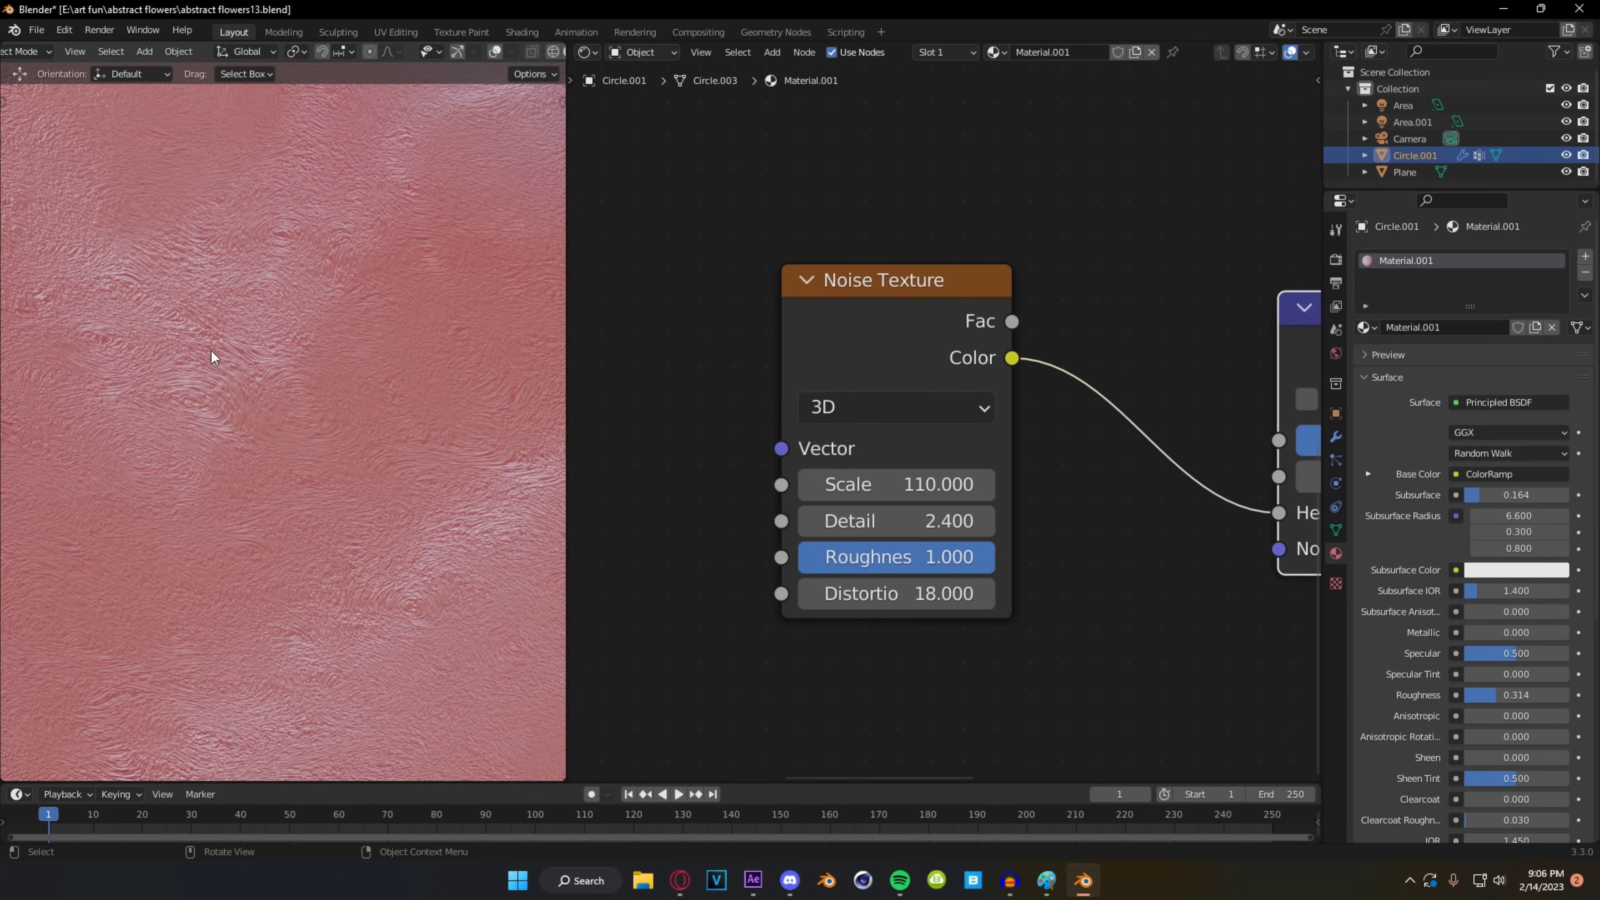
{"action": "scroll", "coordinate": [370, 409], "scroll_direction": "down", "scroll_amount": 8}
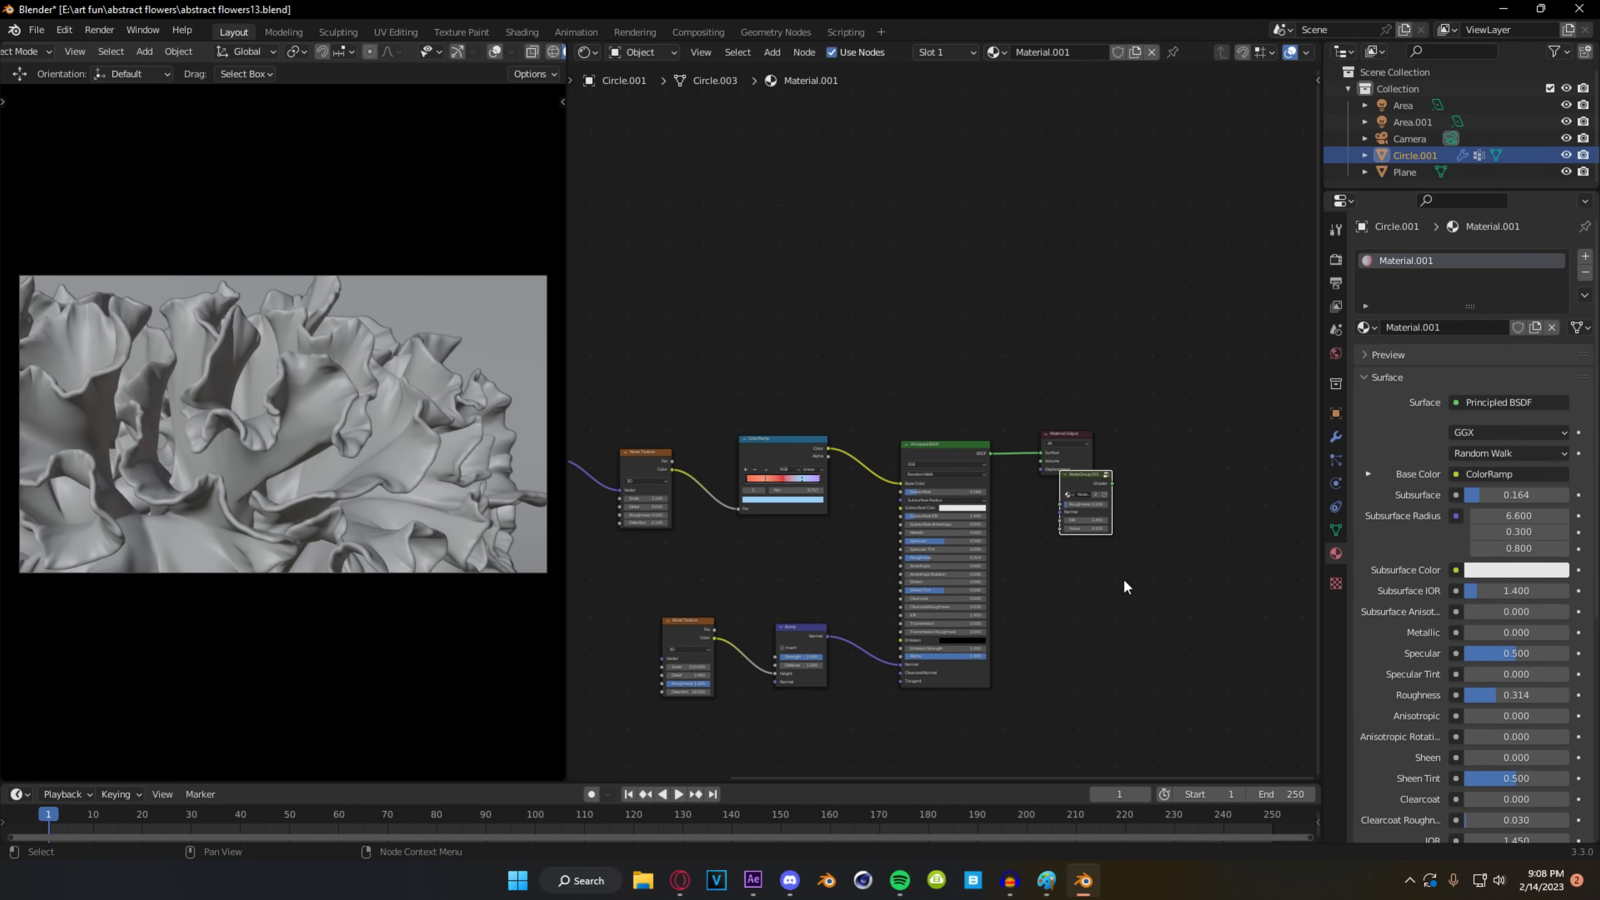
- Move NodeGroup.001 above the Principled BSDF and duplicate the Texture Coordinate, Mapping and color Noise Texture nodes to its left
{"action": "left_click_drag", "start_coordinate": [1075, 494], "coordinate": [914, 313]}
{"action": "scroll", "coordinate": [919, 404], "scroll_direction": "up", "scroll_amount": 3}
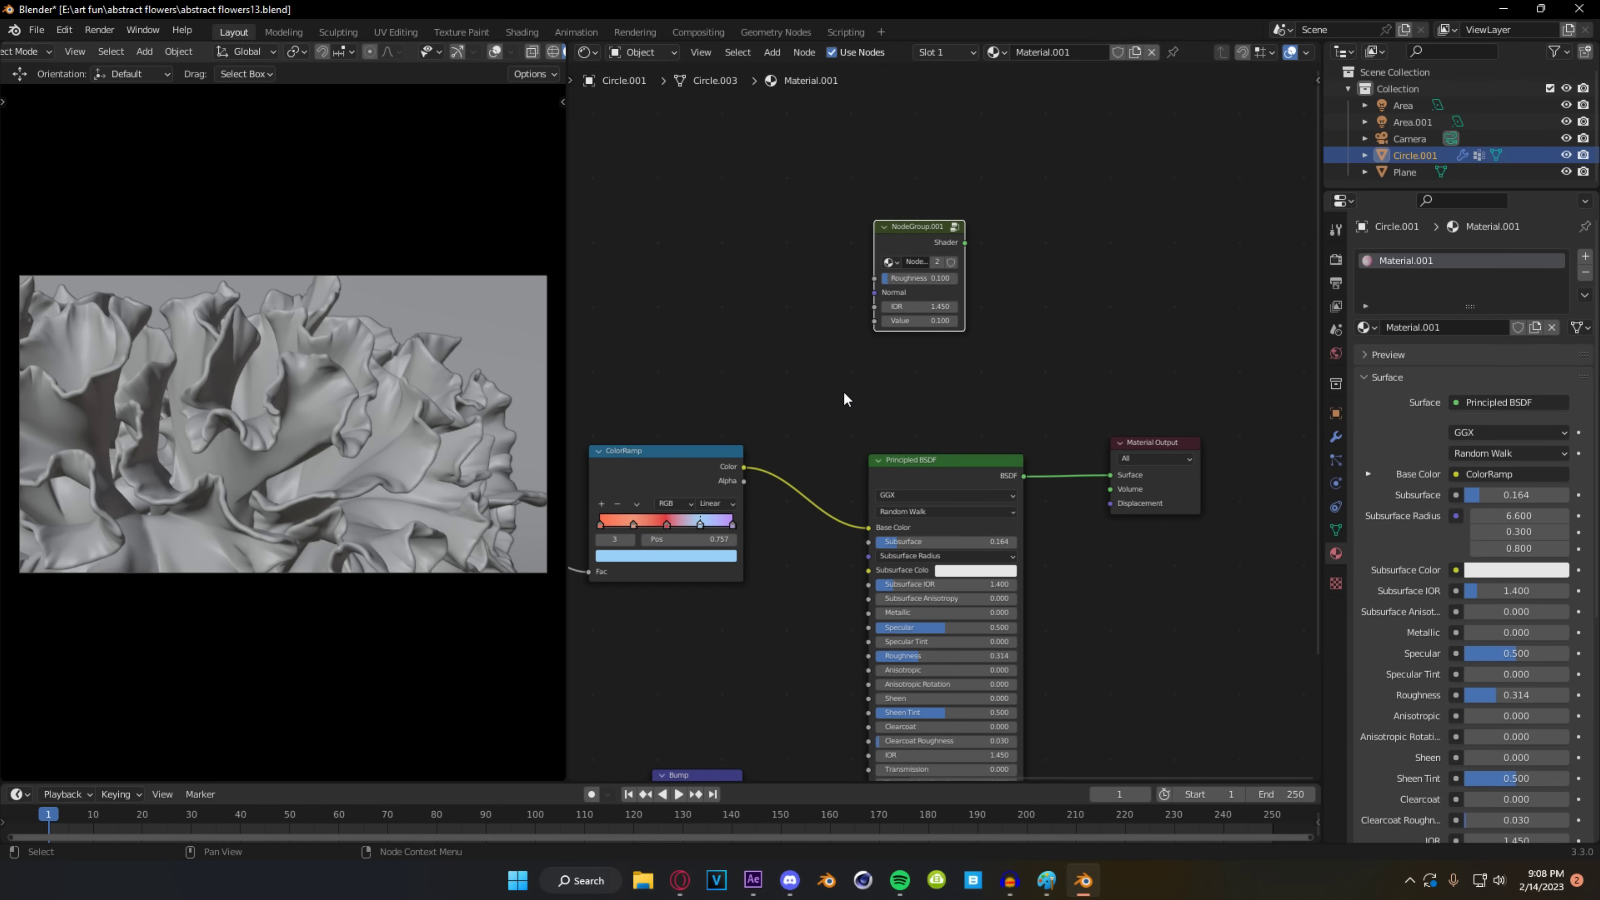
{"action": "key", "text": "Home"}
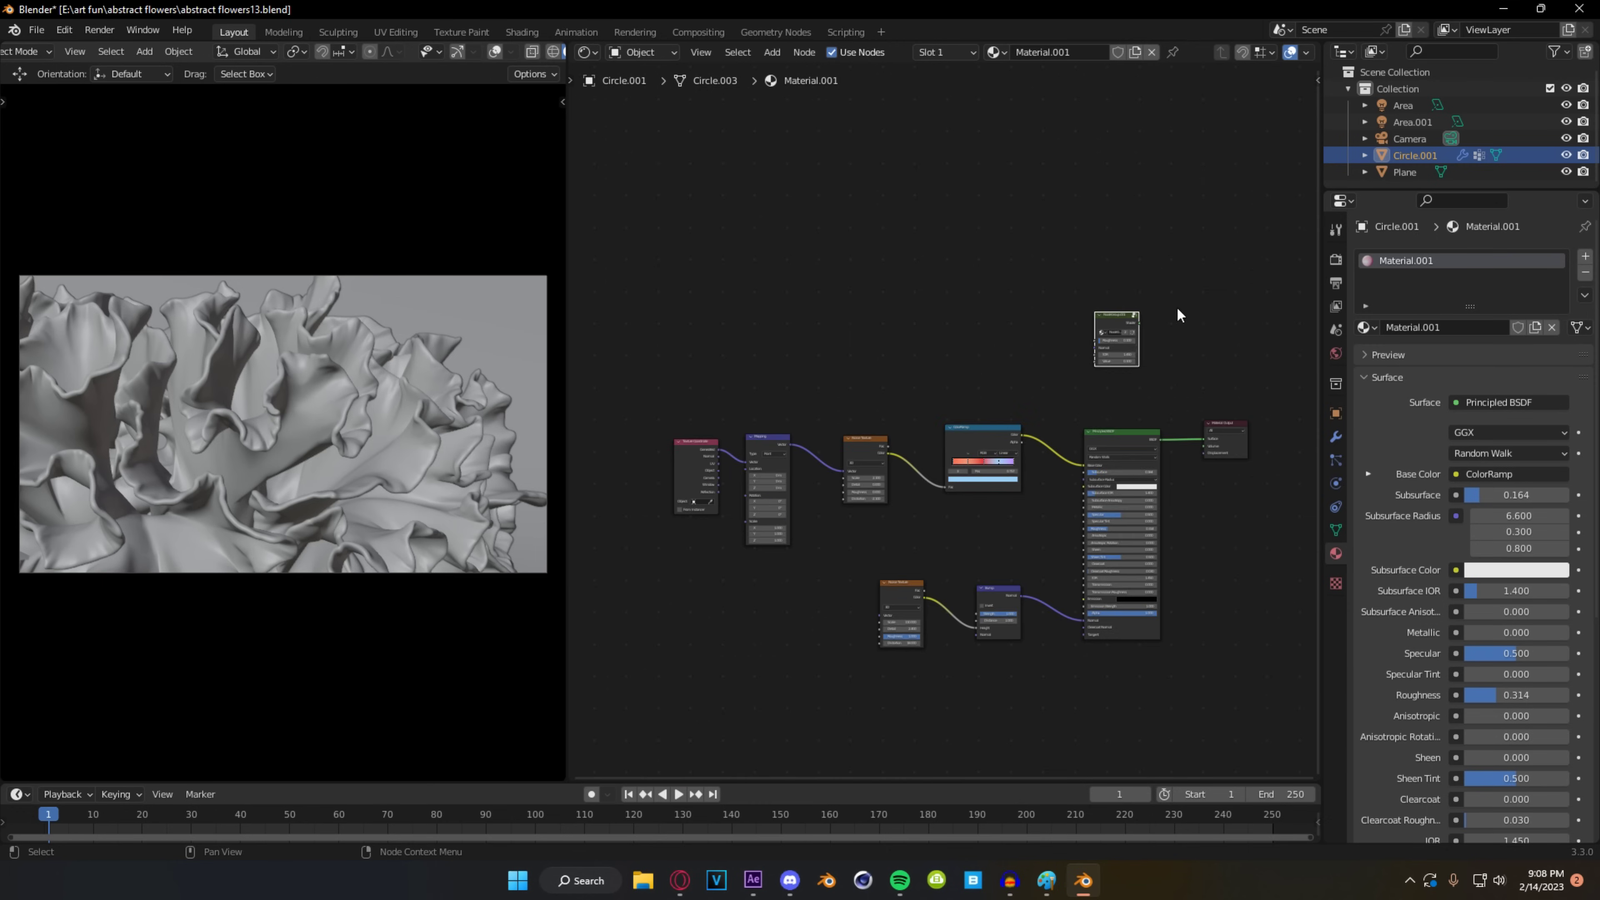
{"action": "left_click_drag", "start_coordinate": [633, 413], "coordinate": [891, 529]}
{"action": "key", "text": "shift+d"}
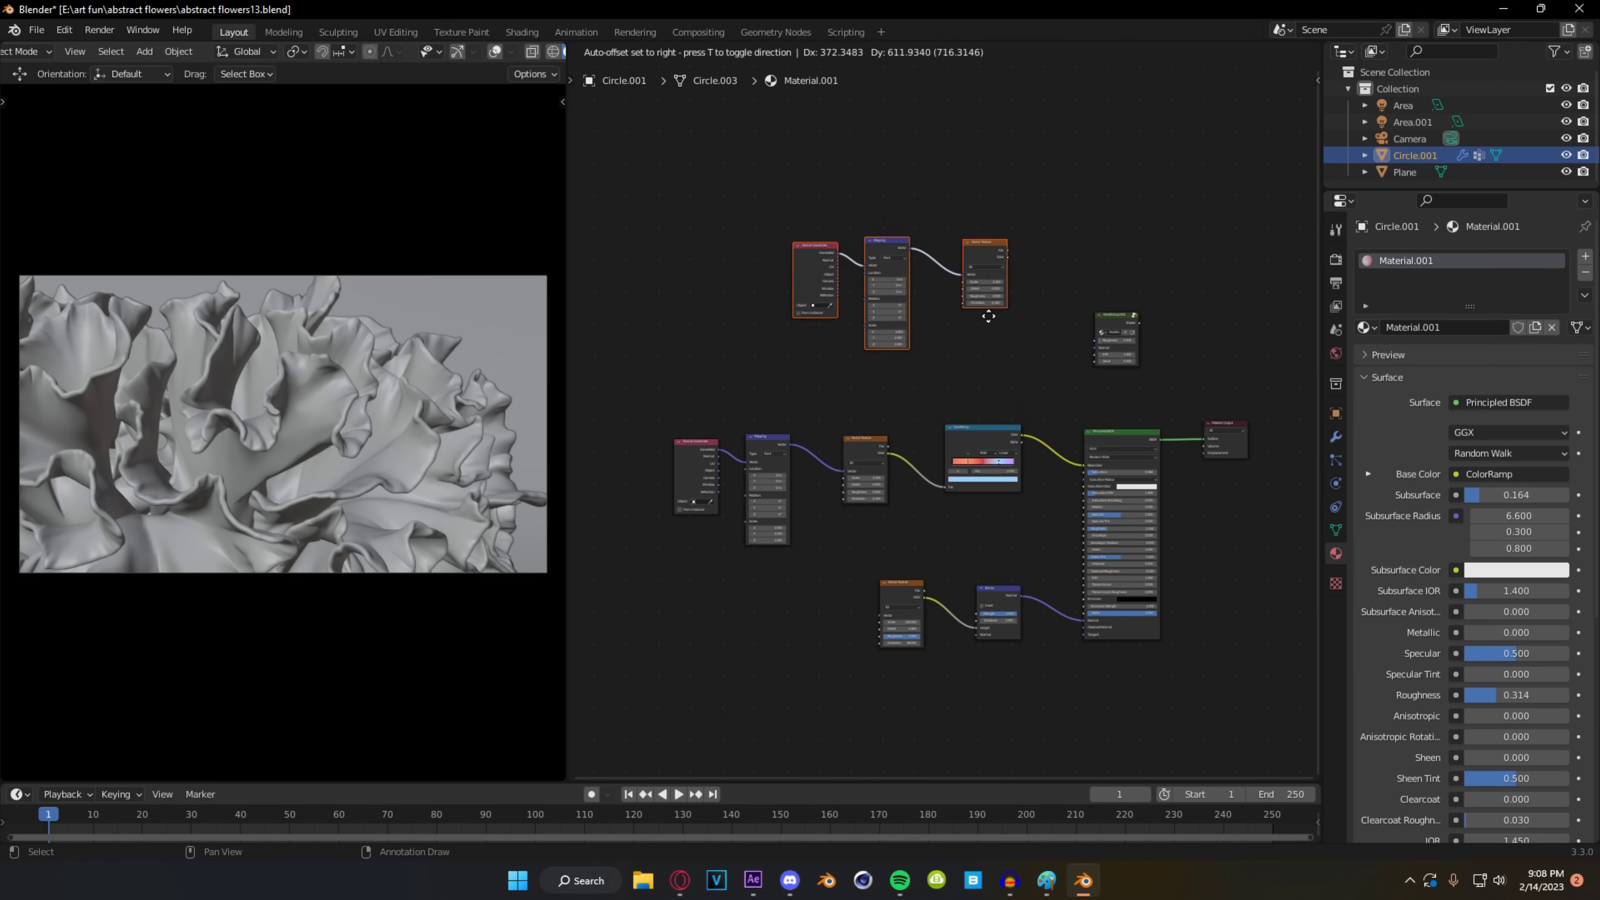
{"action": "left_click", "coordinate": [936, 321]}
- Add a Mix Shader node above the Material Output
{"action": "scroll", "coordinate": [983, 328], "scroll_direction": "up", "scroll_amount": 6}
{"action": "middle_click_drag", "start_coordinate": [1147, 239], "coordinate": [822, 385]}
{"action": "left_click", "coordinate": [942, 283]}
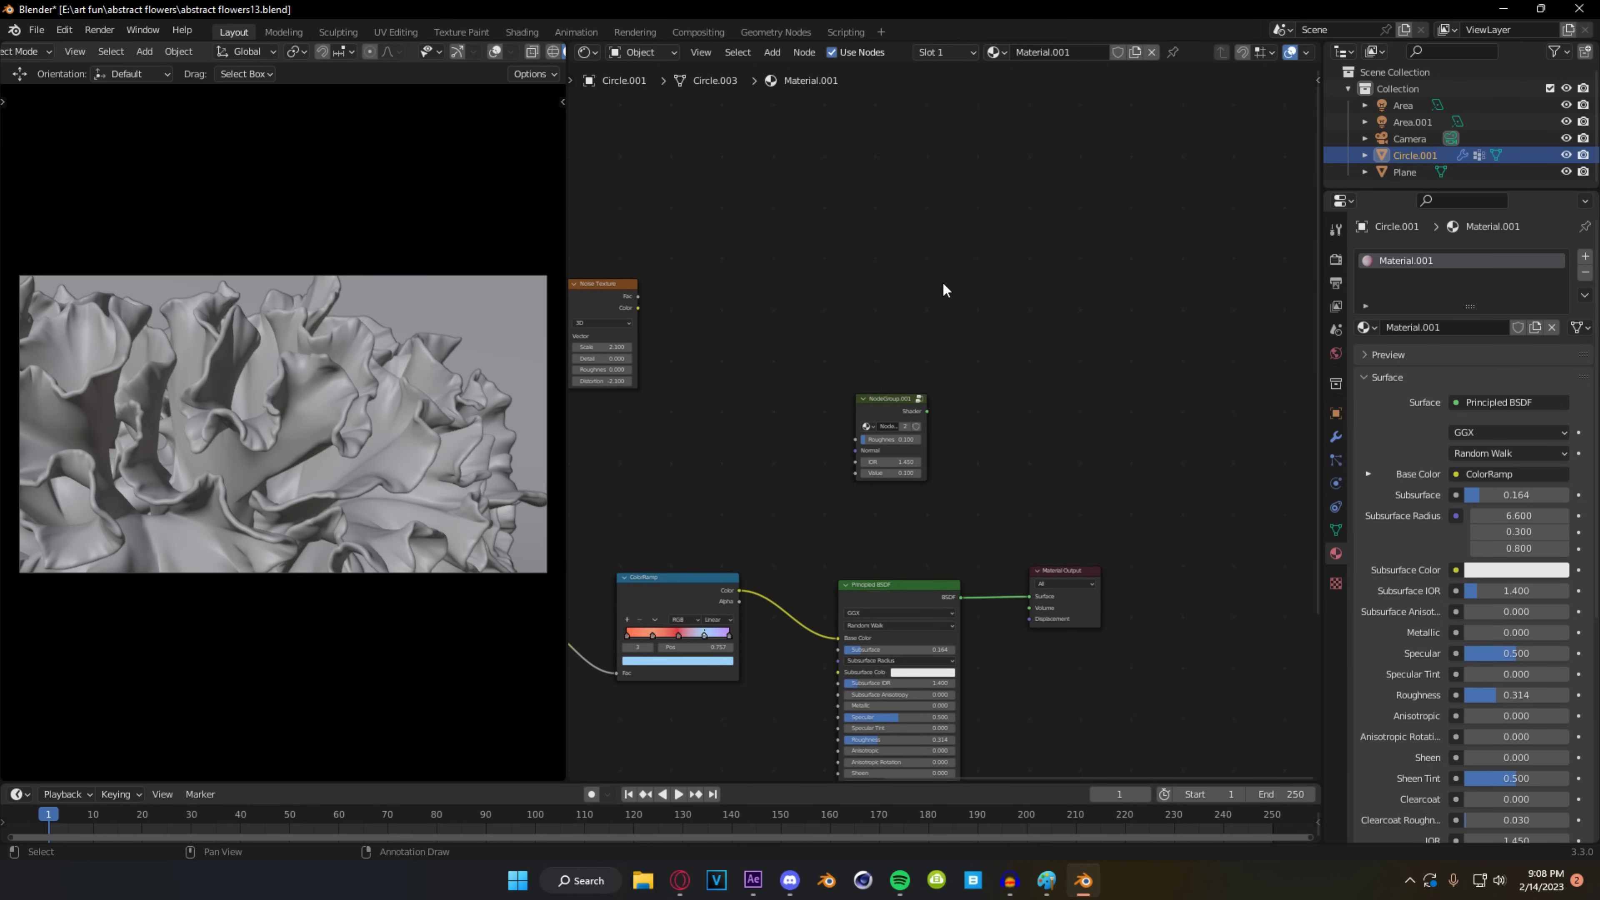
{"action": "key", "text": "shift+a"}
{"action": "left_click", "coordinate": [944, 283]}
{"action": "type", "text": "mix"}
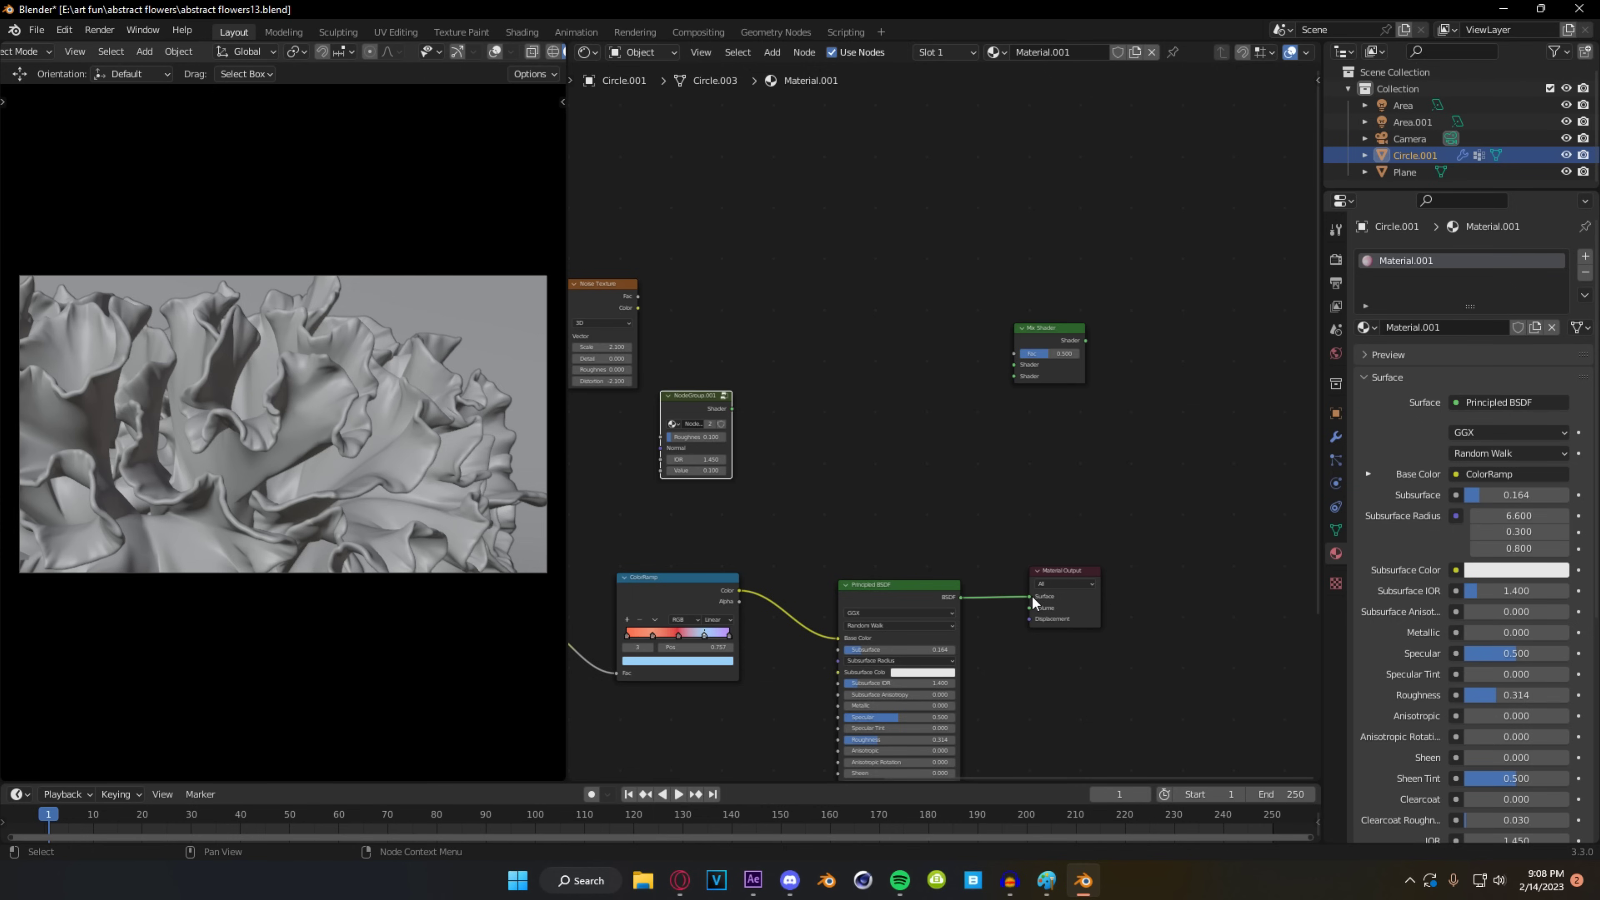
- Feed NodeGroup.001, the Principled BSDF and the duplicated noise's Color as factor into the Mix Shader, and link it to the Material Output's Surface
{"action": "left_click_drag", "start_coordinate": [956, 599], "coordinate": [1015, 375]}
{"action": "left_click_drag", "start_coordinate": [730, 409], "coordinate": [1021, 369]}
{"action": "left_click_drag", "start_coordinate": [638, 308], "coordinate": [1015, 354]}
{"action": "left_click_drag", "start_coordinate": [1061, 577], "coordinate": [1269, 514]}
{"action": "left_click_drag", "start_coordinate": [1085, 341], "coordinate": [1238, 534]}
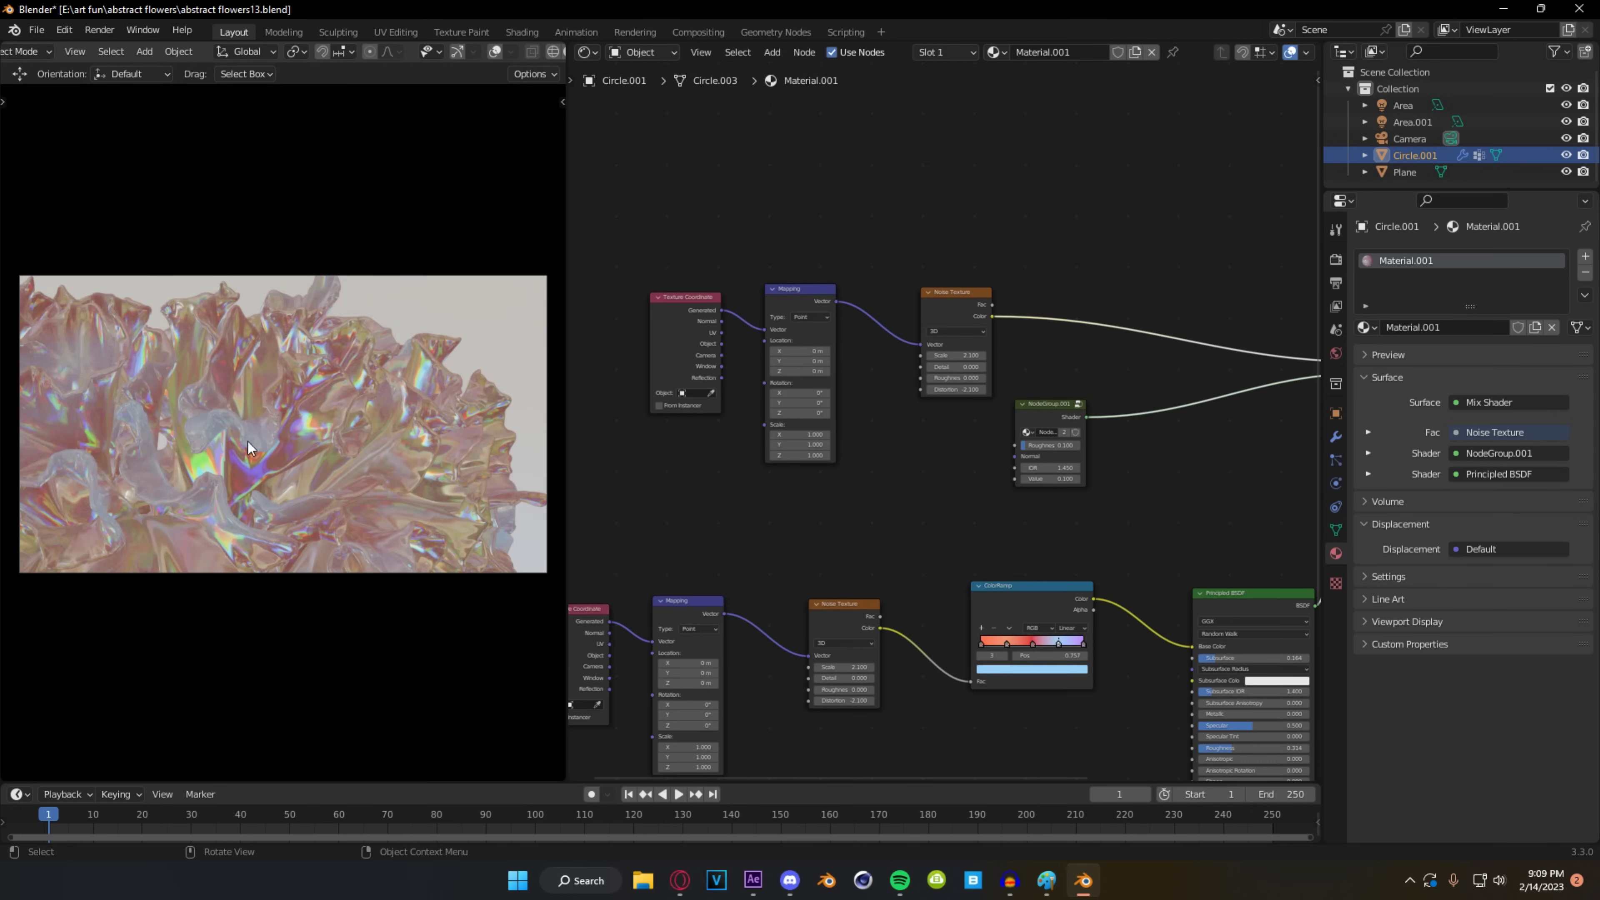
- Move NodeGroup.001 lower to open up space below the Mix Shader's factor link
{"action": "middle_click_drag", "start_coordinate": [1073, 386], "coordinate": [904, 405]}
{"action": "scroll", "coordinate": [904, 405], "scroll_direction": "up", "scroll_amount": 2}
{"action": "left_click_drag", "start_coordinate": [866, 426], "coordinate": [851, 493]}
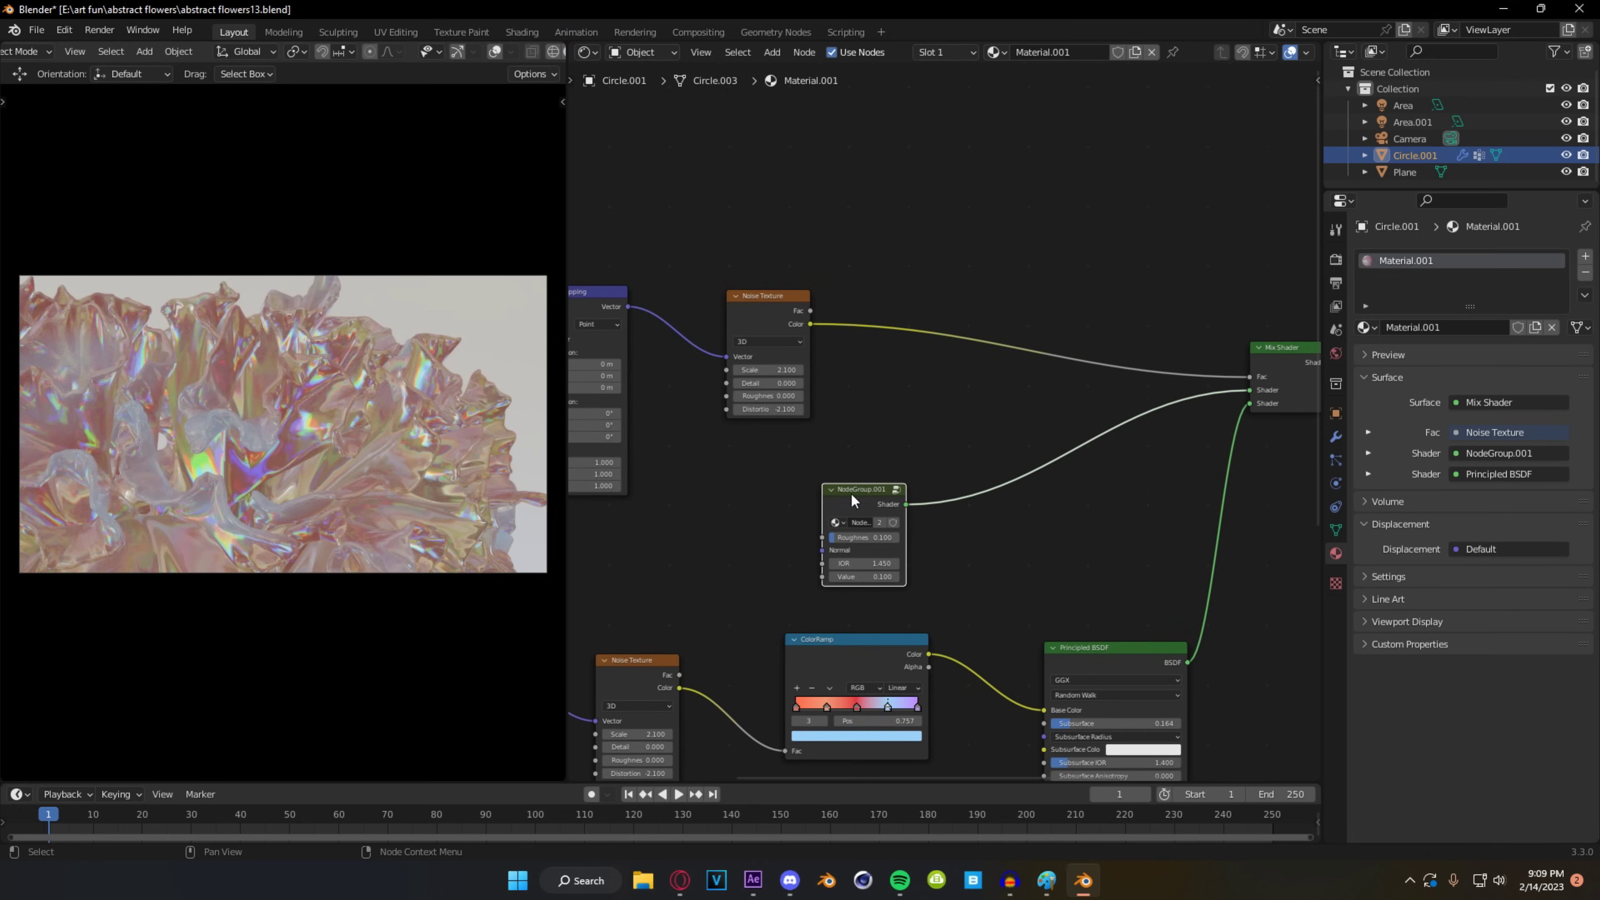
- Insert a ColorRamp between the duplicated Noise Texture and the Mix Shader's factor, bringing the black stop close to a white stop at 0.491
{"action": "key", "text": "shift+a"}
{"action": "type", "text": "coo"}
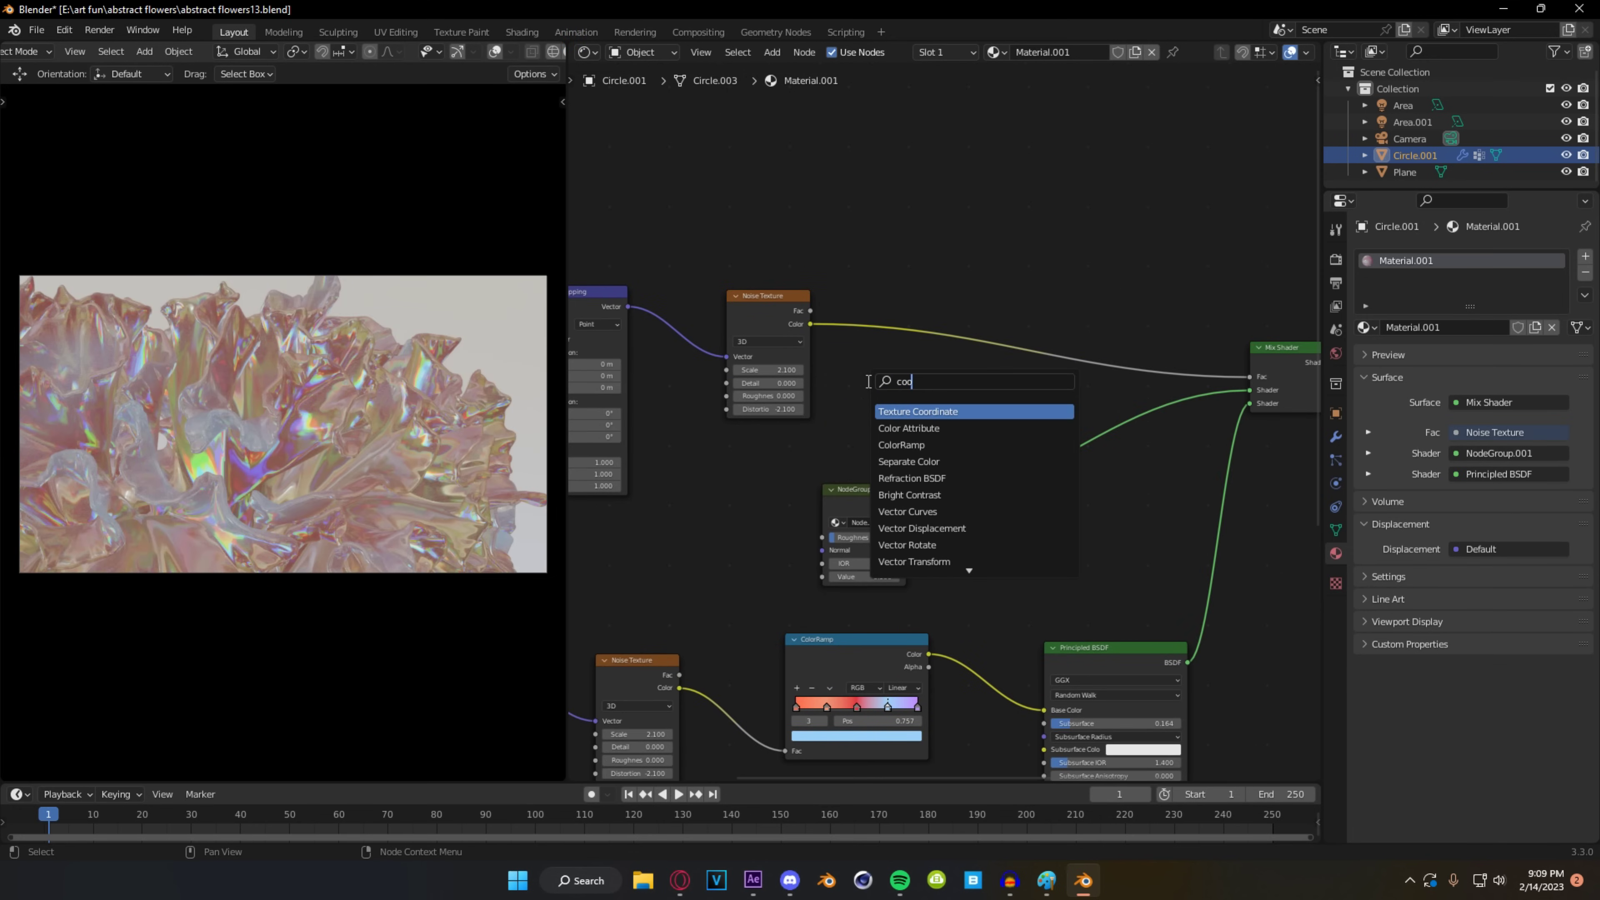
{"action": "key", "text": "BackSpace"}
{"action": "type", "text": "lor"}
{"action": "key", "text": "Return"}
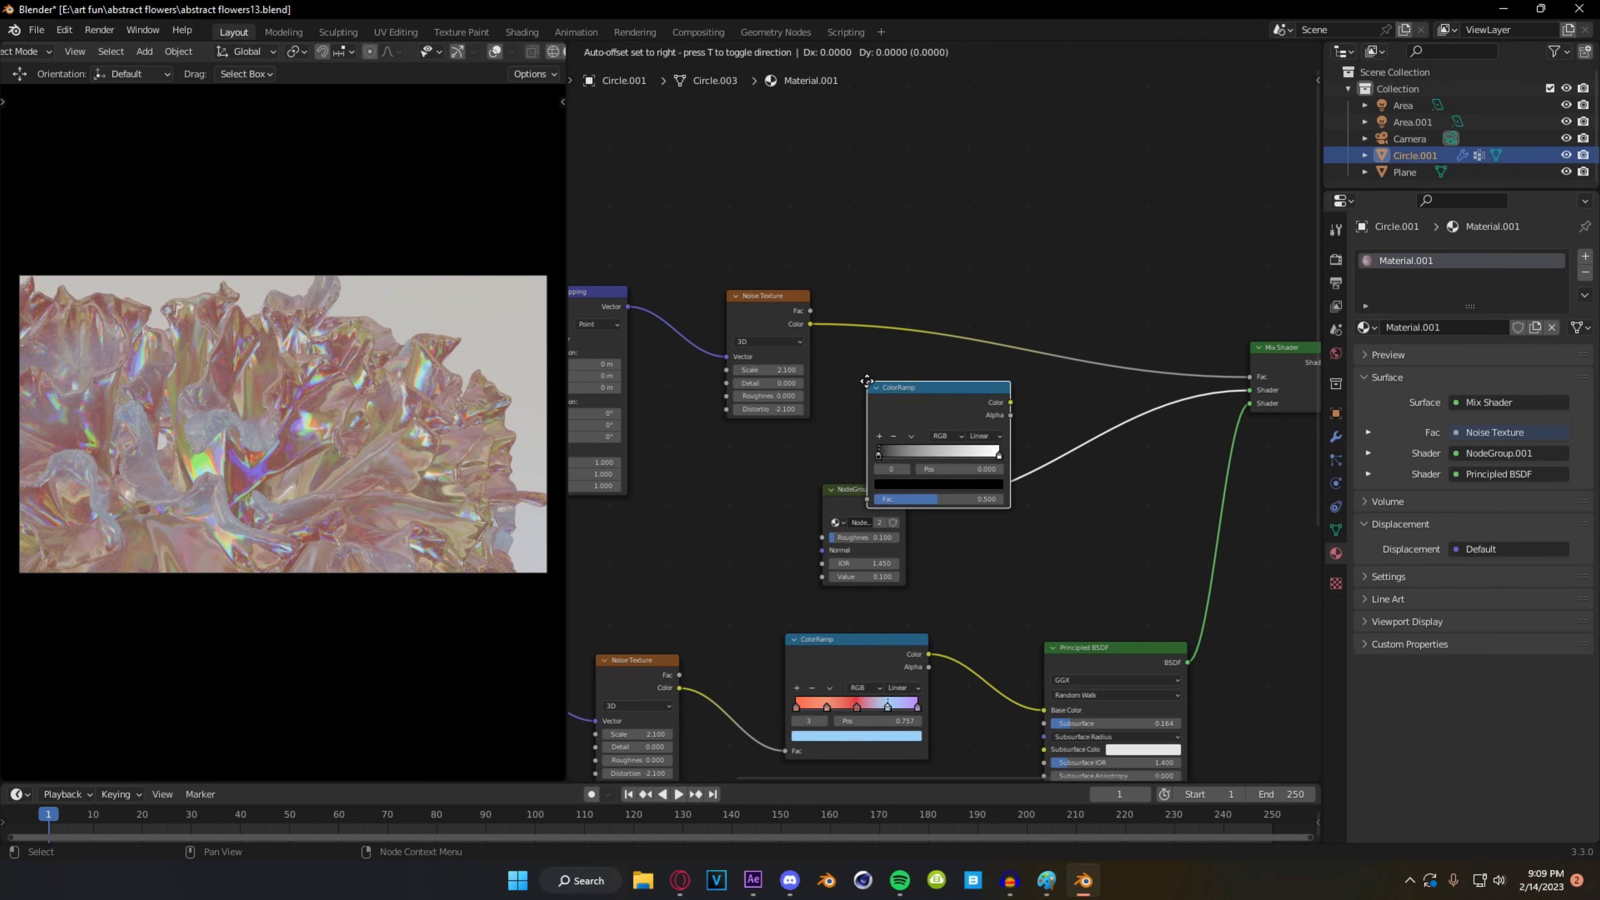
{"action": "left_click", "coordinate": [888, 277]}
{"action": "scroll", "coordinate": [967, 434], "scroll_direction": "up", "scroll_amount": 5}
{"action": "left_click_drag", "start_coordinate": [1091, 377], "coordinate": [954, 372]}
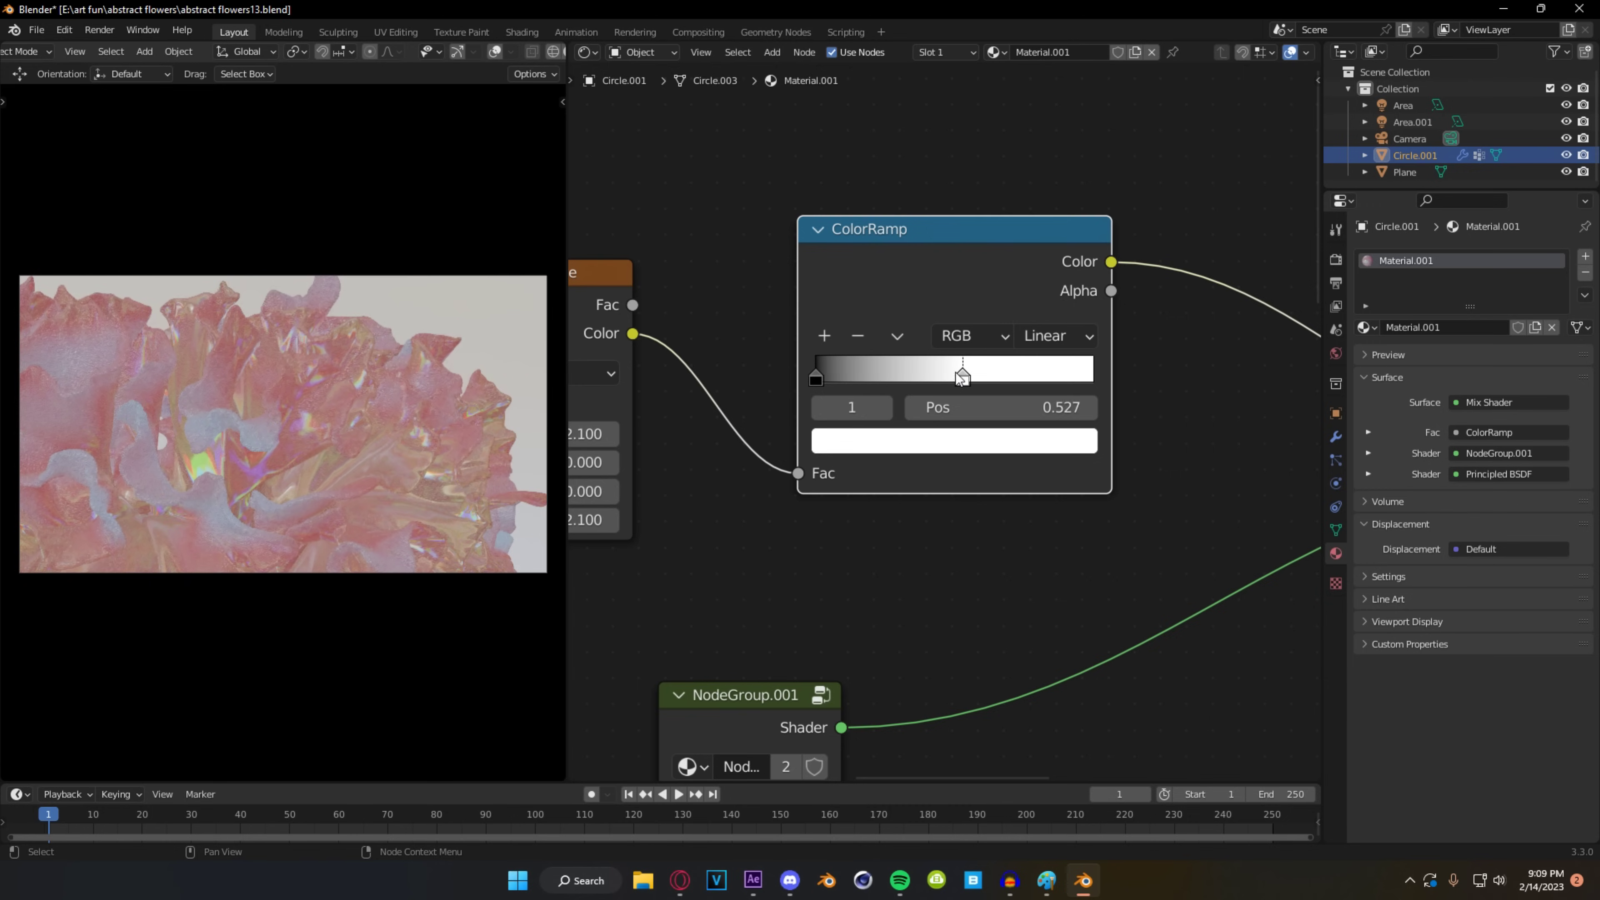
{"action": "left_click_drag", "start_coordinate": [852, 379], "coordinate": [963, 374]}
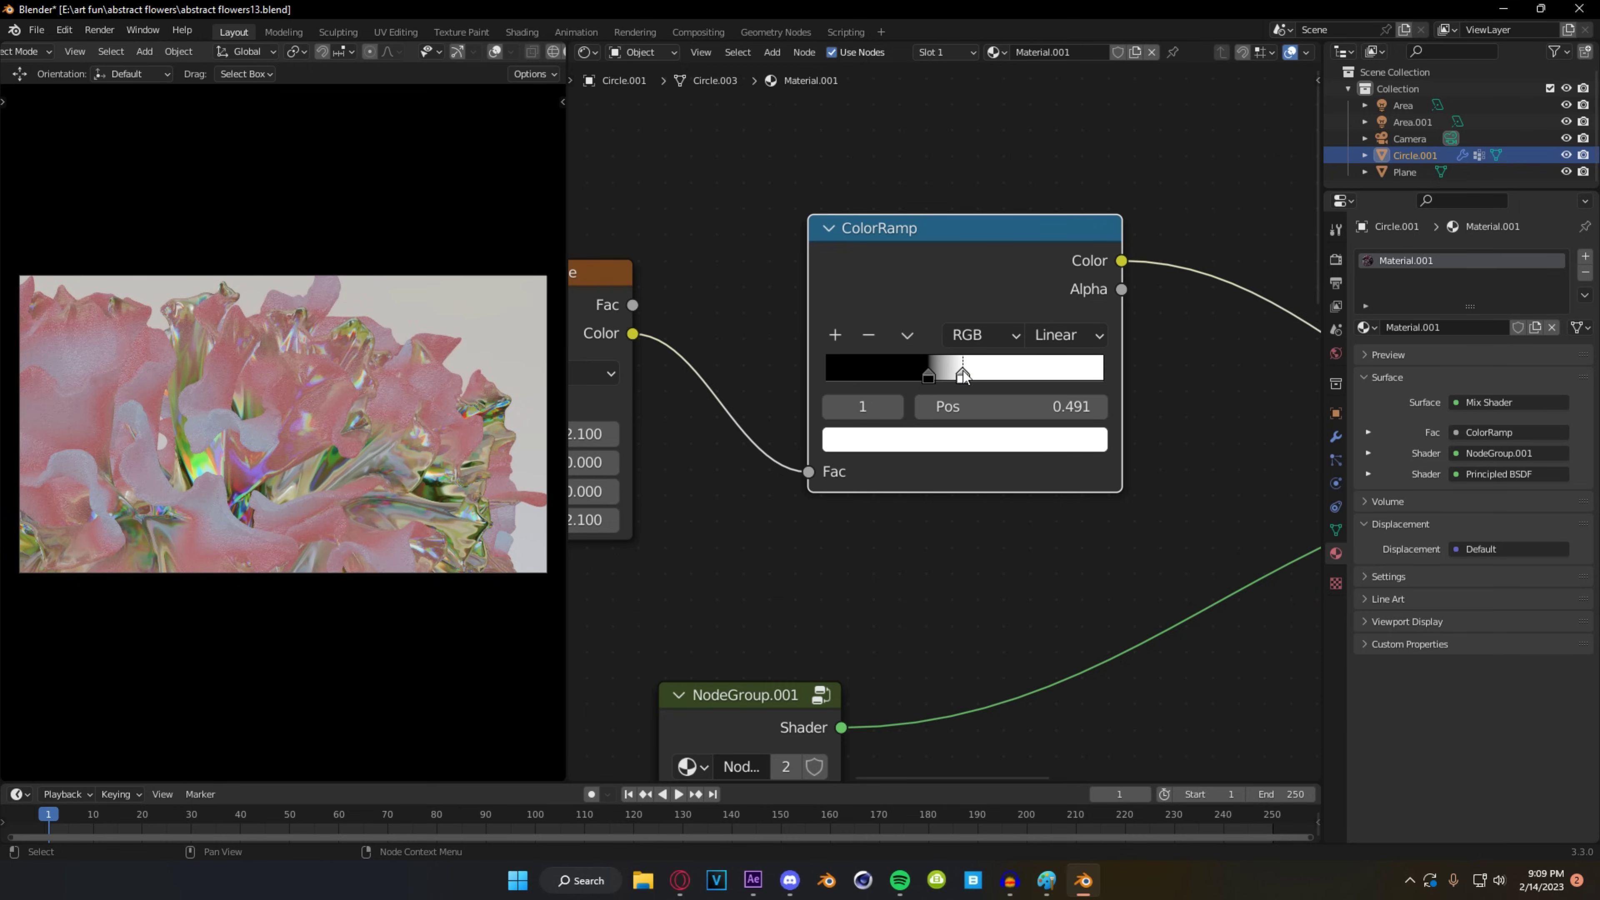
- Set the Scale of the Noise Texture driving the Mix Shader factor to 2.6 and save the file
{"action": "scroll", "coordinate": [759, 559], "scroll_direction": "down", "scroll_amount": 5}
{"action": "middle_click_drag", "start_coordinate": [717, 544], "coordinate": [946, 559]}
{"action": "scroll", "coordinate": [874, 491], "scroll_direction": "up", "scroll_amount": 10}
{"action": "left_click_drag", "start_coordinate": [957, 345], "coordinate": [1004, 345]}
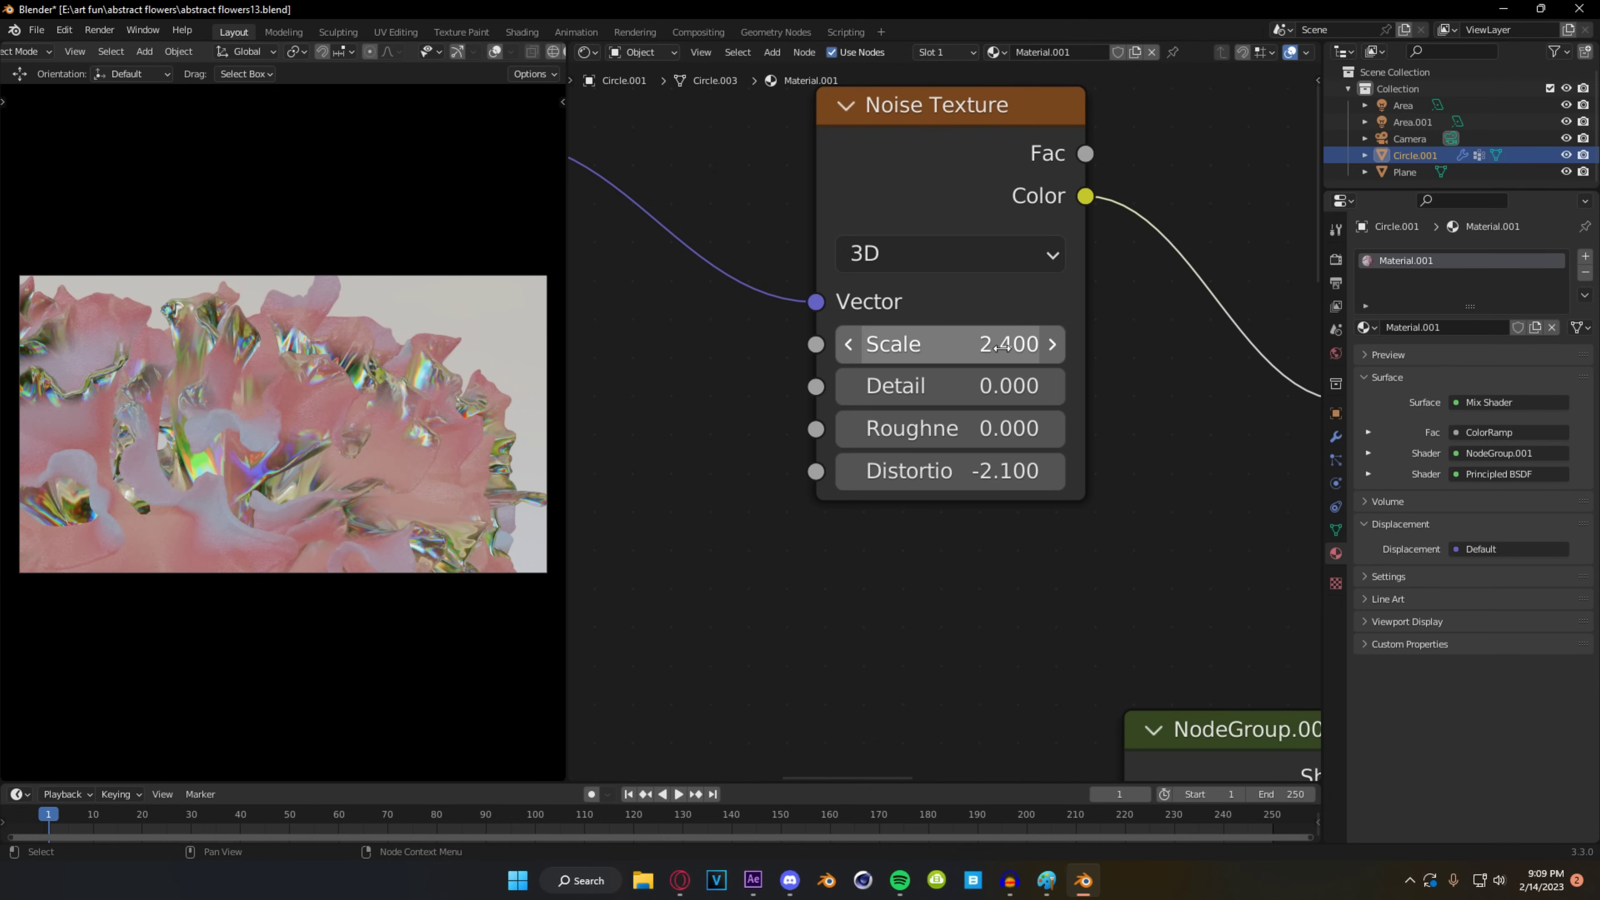
{"action": "left_click_drag", "start_coordinate": [1004, 345], "coordinate": [984, 346], "text": "ctrl"}
{"action": "left_click_drag", "start_coordinate": [949, 344], "coordinate": [985, 344]}
{"action": "middle_click_drag", "start_coordinate": [1136, 425], "coordinate": [1069, 408]}
{"action": "scroll", "coordinate": [1069, 408], "scroll_direction": "down", "scroll_amount": 2}
{"action": "key", "text": "ctrl+s"}
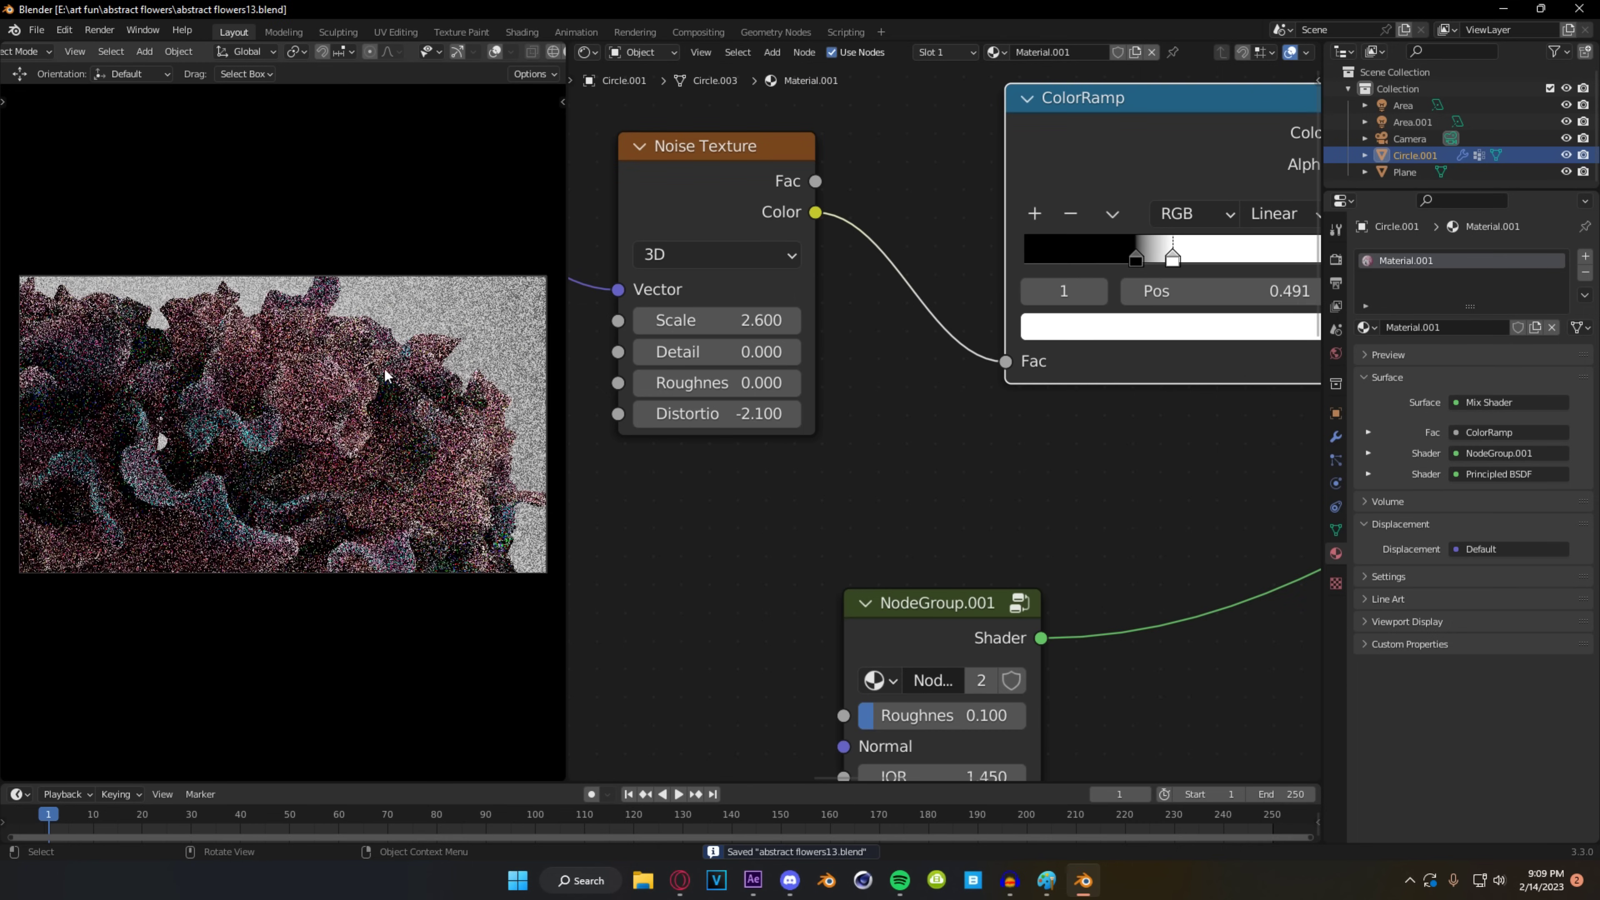
- Shift the factor ColorRamp's stops toward white, placing the white stop at 0.545 with the black stop just before it
{"action": "scroll", "coordinate": [864, 492], "scroll_direction": "up", "scroll_amount": 1}
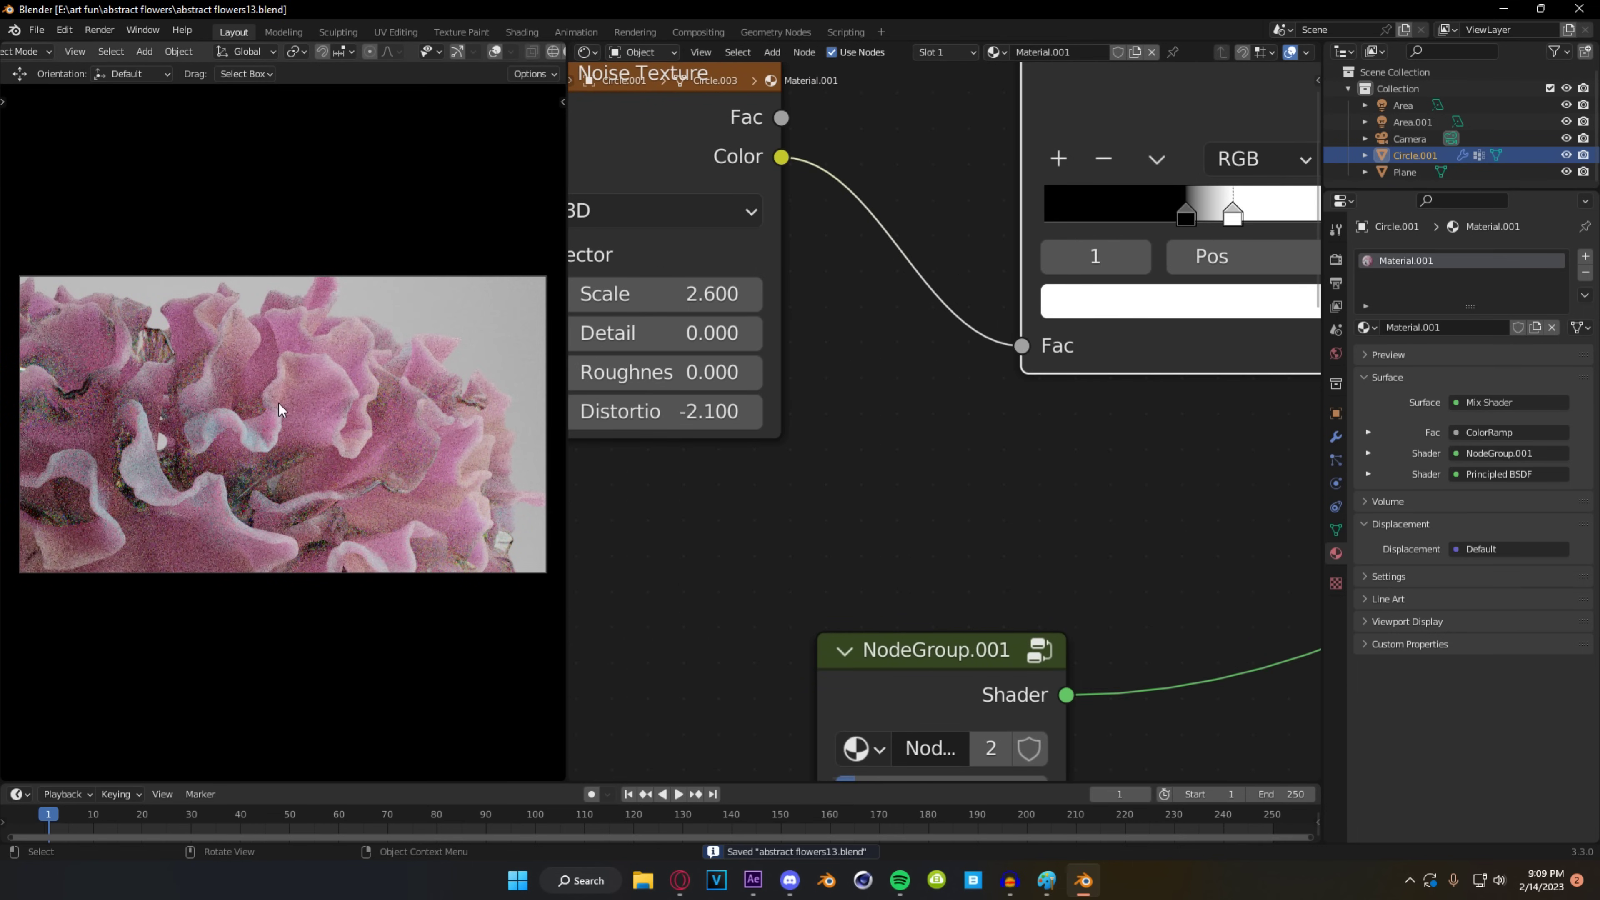
{"action": "scroll", "coordinate": [378, 441], "scroll_direction": "up", "scroll_amount": 3}
{"action": "scroll", "coordinate": [304, 463], "scroll_direction": "down", "scroll_amount": 3}
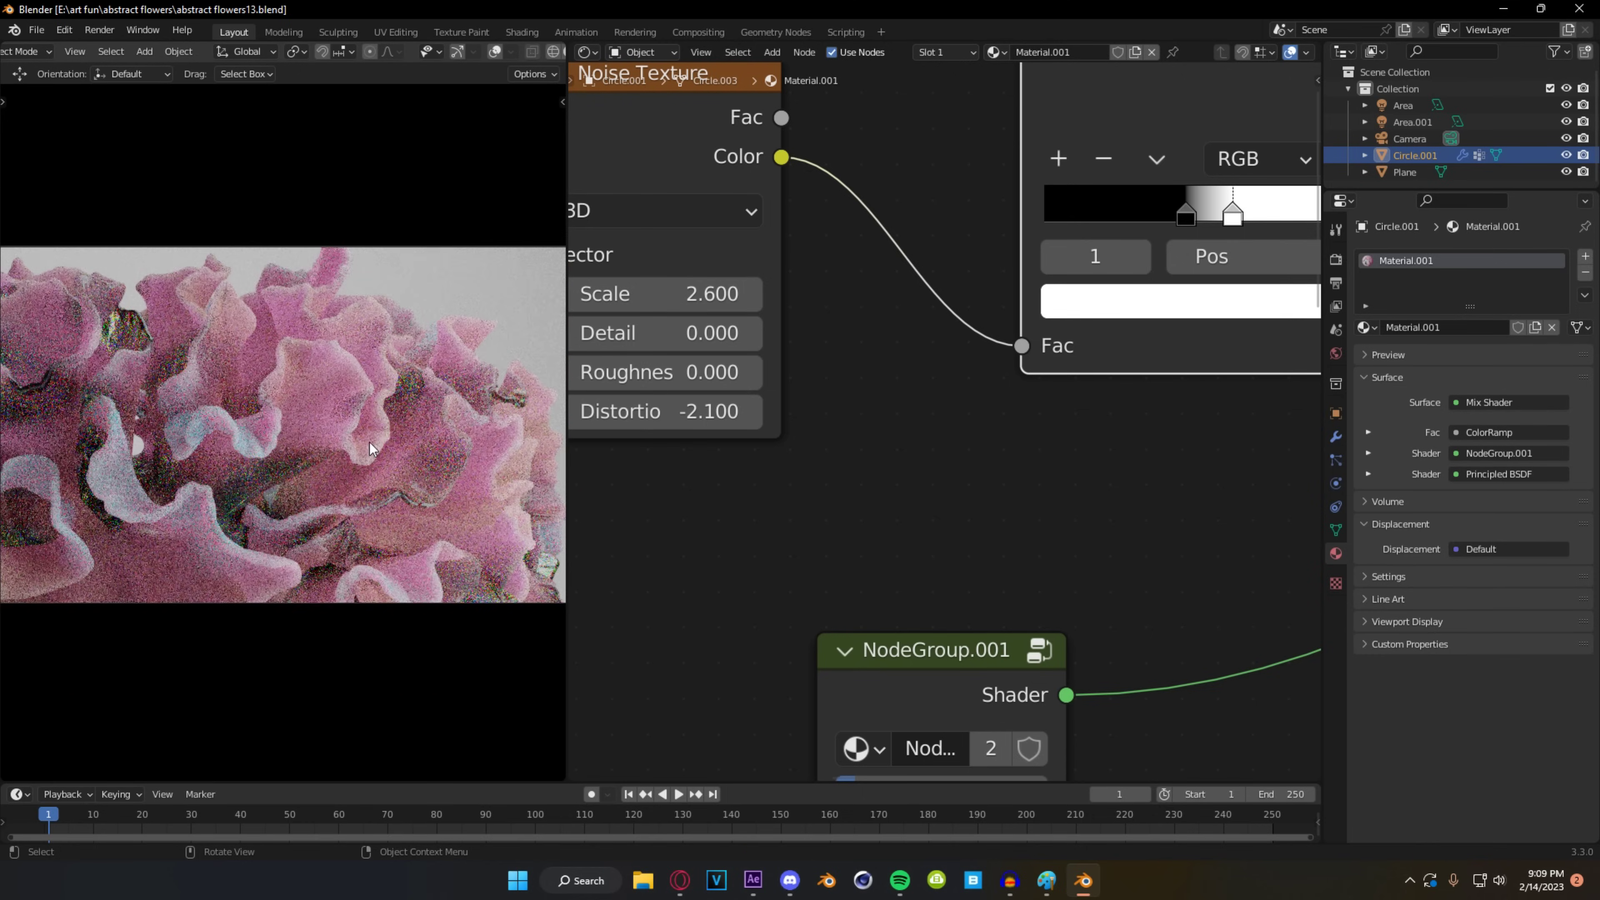
{"action": "scroll", "coordinate": [367, 439], "scroll_direction": "down", "scroll_amount": 1}
{"action": "middle_click_drag", "start_coordinate": [1225, 186], "coordinate": [965, 299]}
{"action": "left_click_drag", "start_coordinate": [968, 304], "coordinate": [1029, 322]}
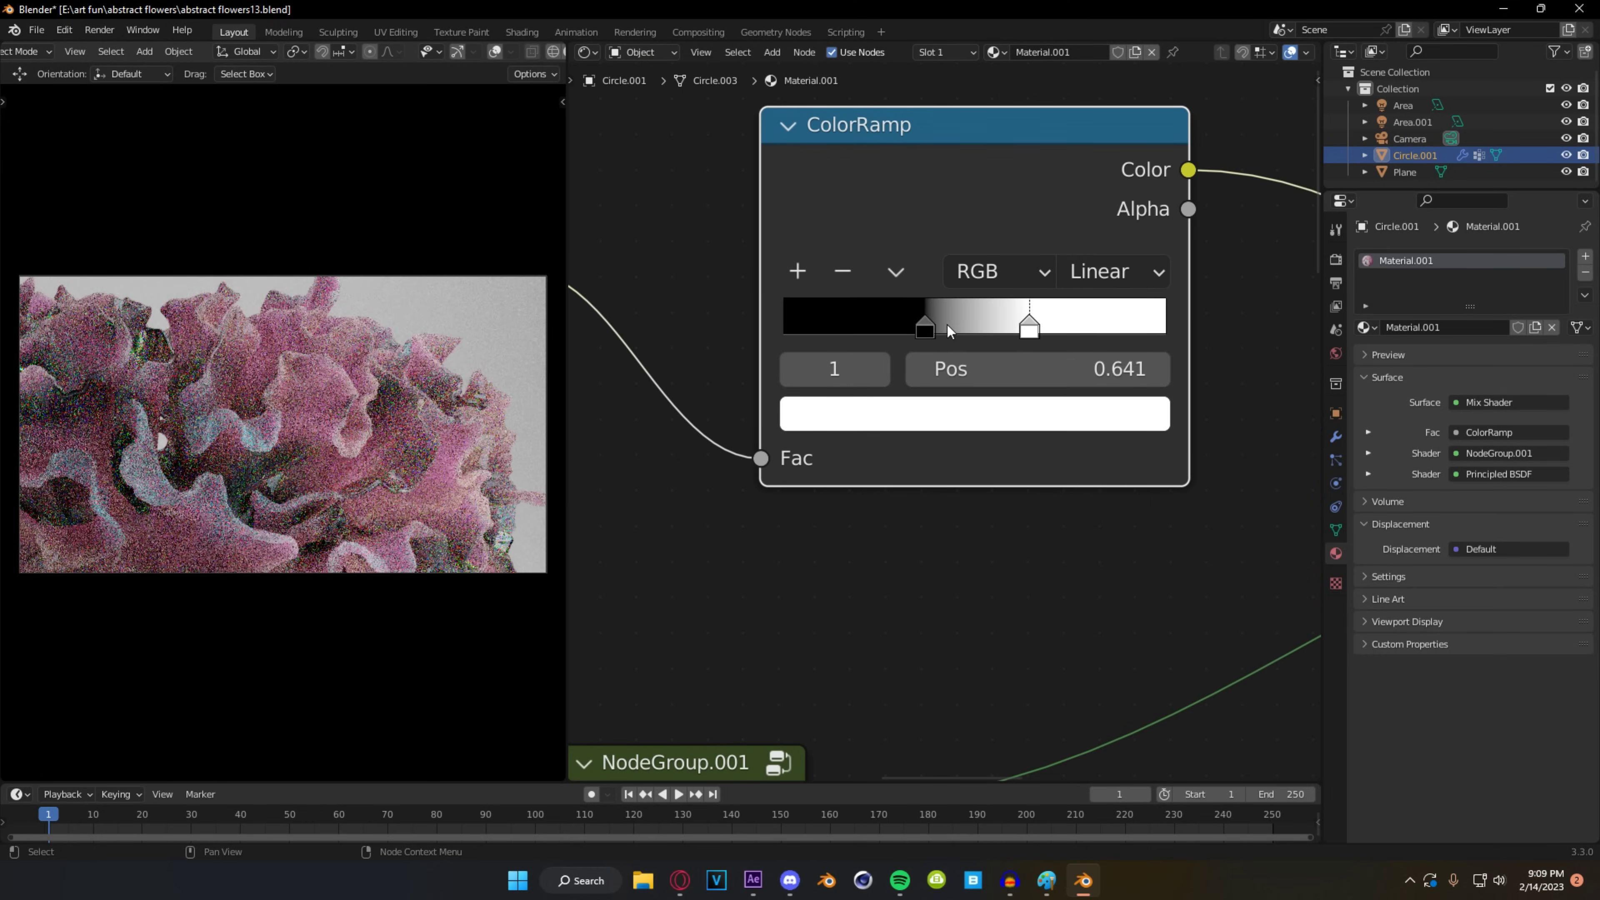
{"action": "left_click_drag", "start_coordinate": [924, 327], "coordinate": [992, 315]}
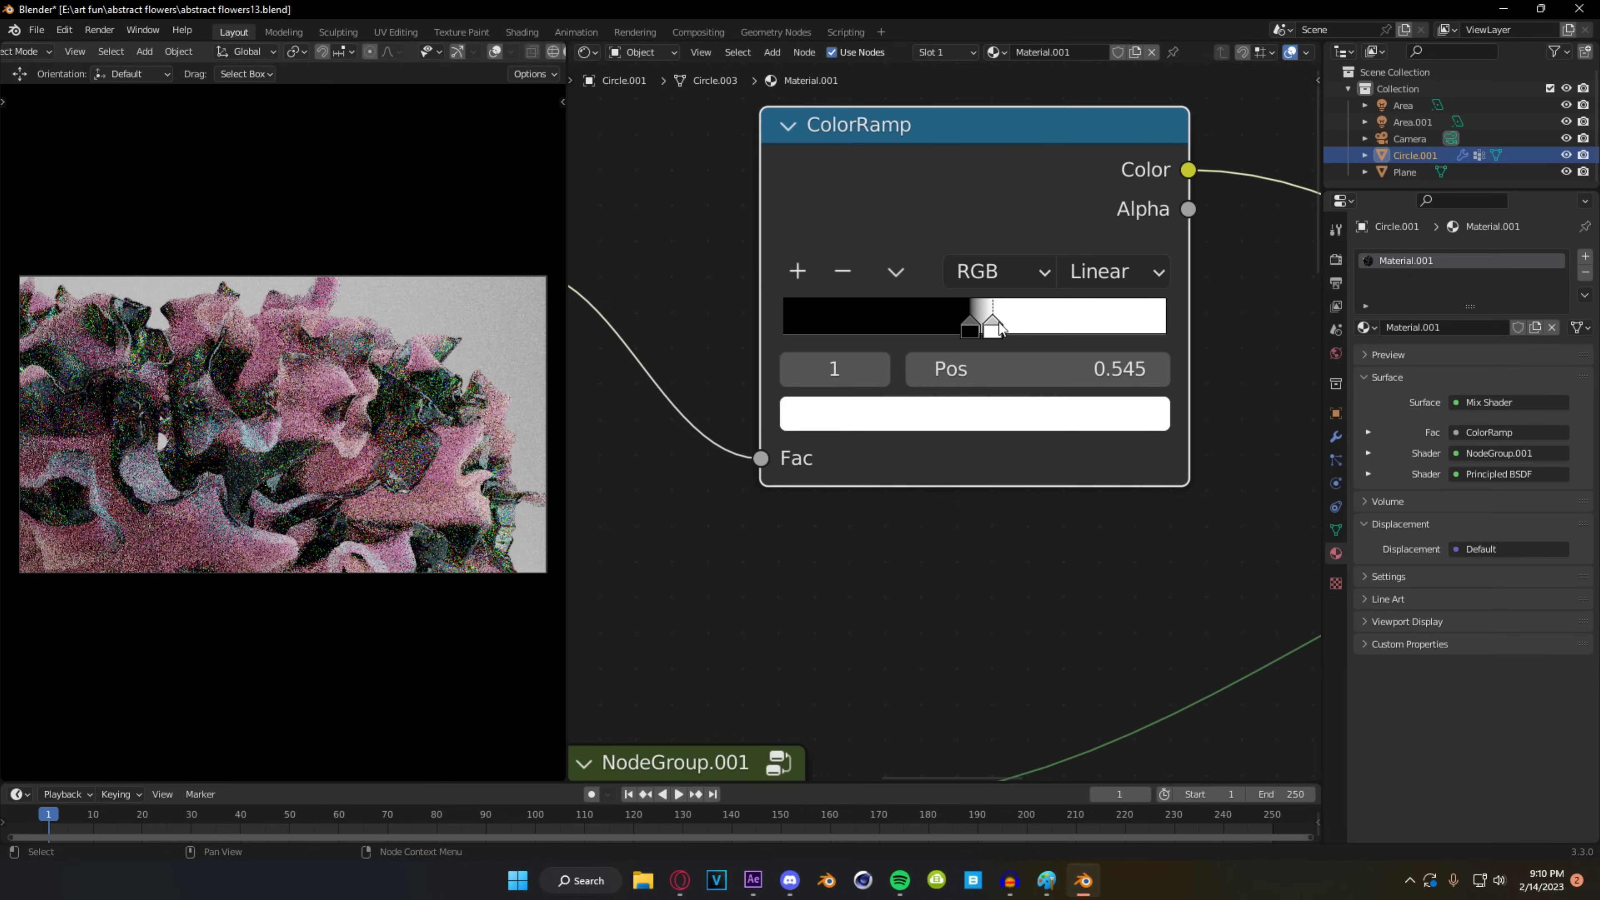
- Open NodeGroup.001 to edit its internal nodes
{"action": "scroll", "coordinate": [731, 526], "scroll_direction": "down", "scroll_amount": 6}
{"action": "middle_click_drag", "start_coordinate": [647, 550], "coordinate": [856, 397]}
{"action": "scroll", "coordinate": [856, 397], "scroll_direction": "down", "scroll_amount": 5}
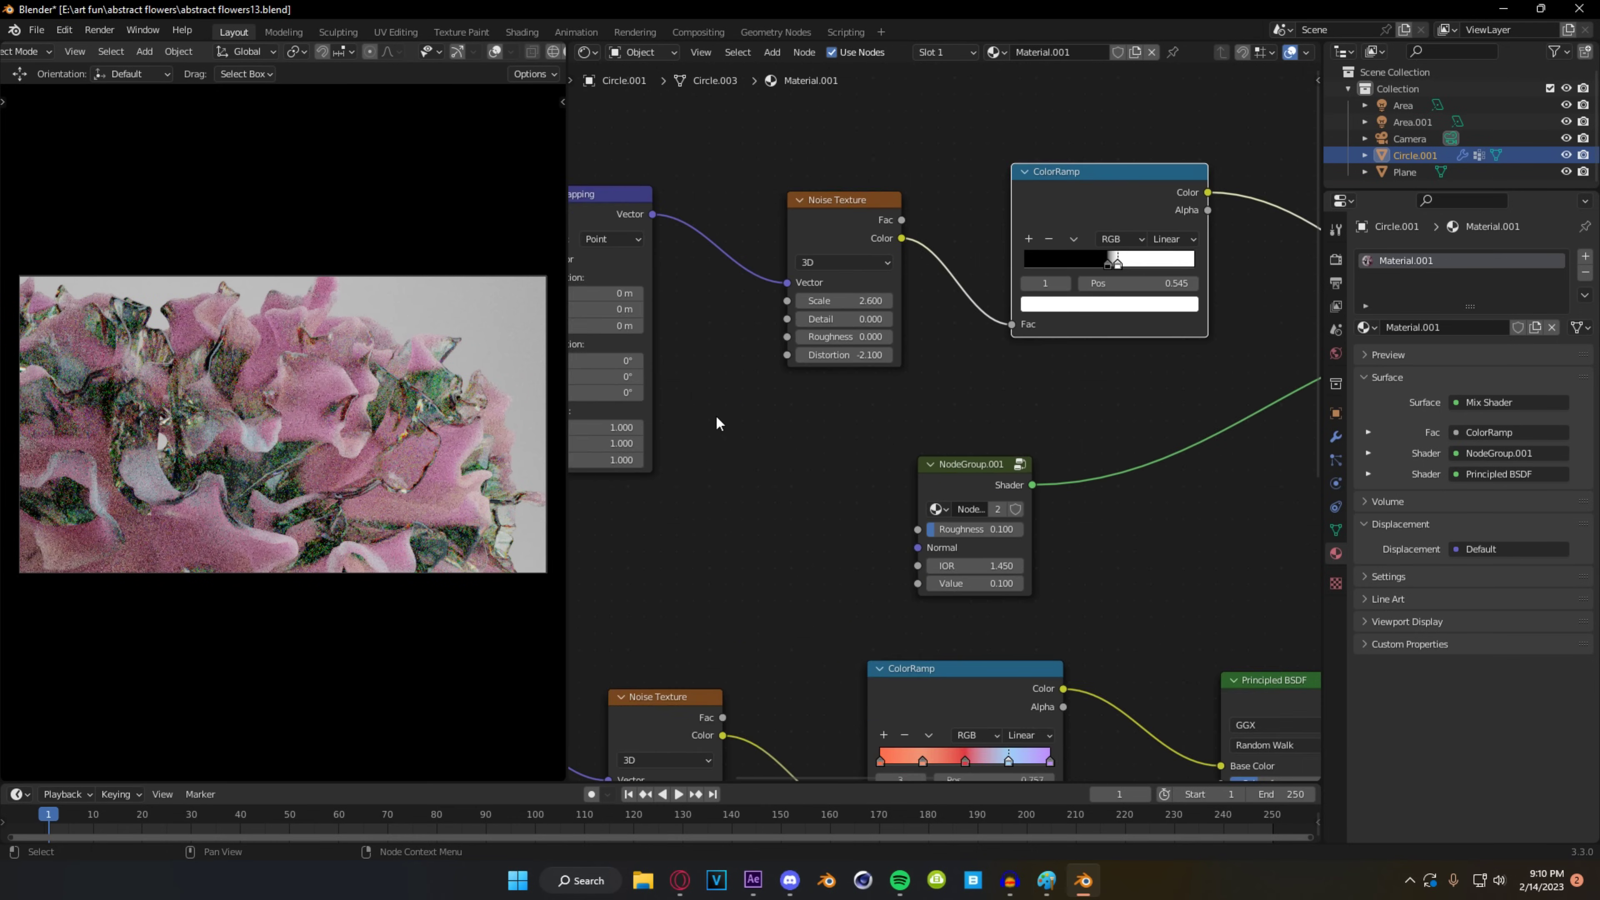
{"action": "middle_click_drag", "start_coordinate": [714, 415], "coordinate": [789, 432]}
{"action": "middle_click_drag", "start_coordinate": [1087, 444], "coordinate": [1037, 523]}
{"action": "left_click", "coordinate": [1033, 521]}
{"action": "key", "text": "Tab"}
- Set the color of the lowest of the three Glass BSDF nodes to a pale yellow-green
{"action": "scroll", "coordinate": [885, 491], "scroll_direction": "down", "scroll_amount": 5}
{"action": "scroll", "coordinate": [1038, 524], "scroll_direction": "up", "scroll_amount": 4}
{"action": "scroll", "coordinate": [1039, 530], "scroll_direction": "down", "scroll_amount": 2}
{"action": "left_click_drag", "start_coordinate": [925, 151], "coordinate": [921, 812]}
{"action": "scroll", "coordinate": [1014, 574], "scroll_direction": "down", "scroll_amount": 2}
{"action": "scroll", "coordinate": [967, 433], "scroll_direction": "up", "scroll_amount": 2}
{"action": "left_click", "coordinate": [1027, 378]}
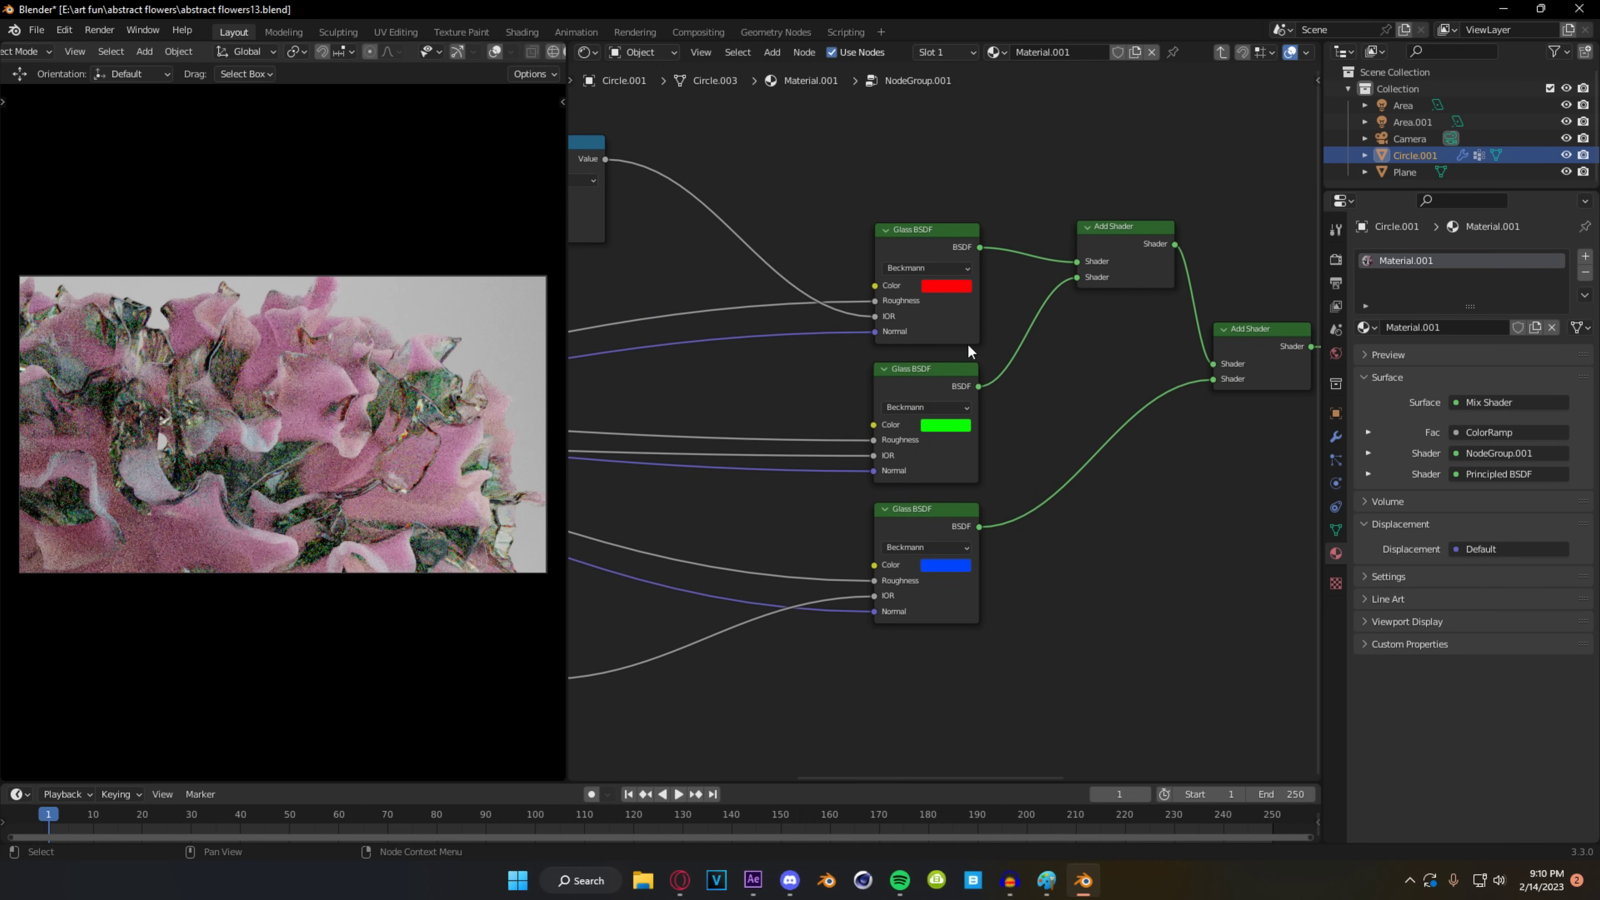
{"action": "left_click", "coordinate": [945, 288]}
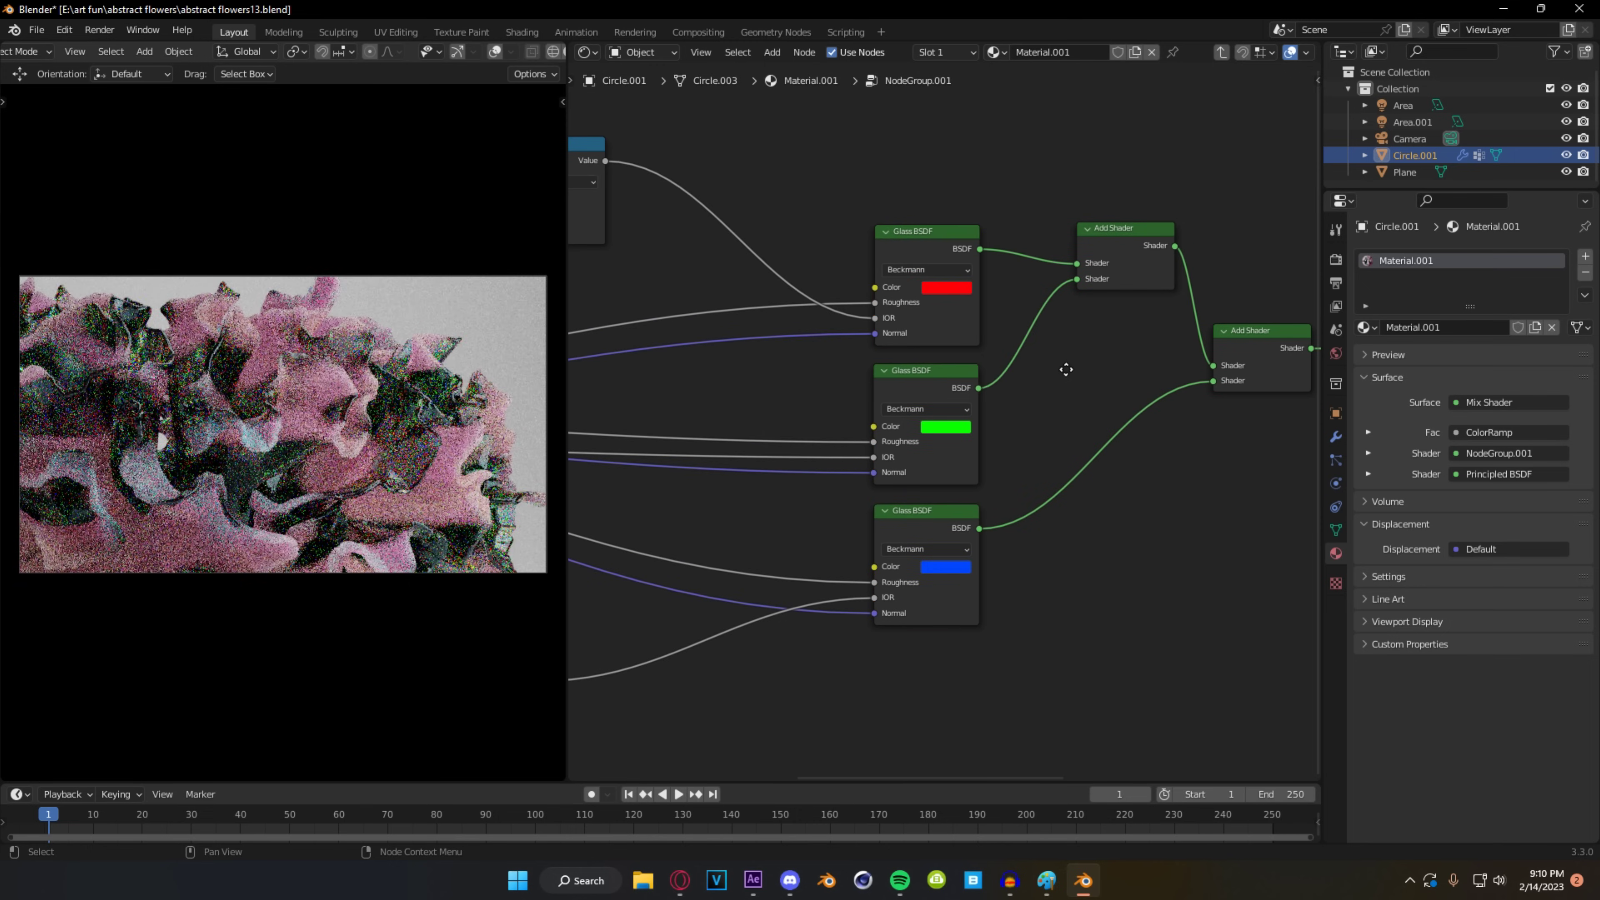
{"action": "scroll", "coordinate": [951, 404], "scroll_direction": "up", "scroll_amount": 2}
{"action": "left_click", "coordinate": [953, 411]}
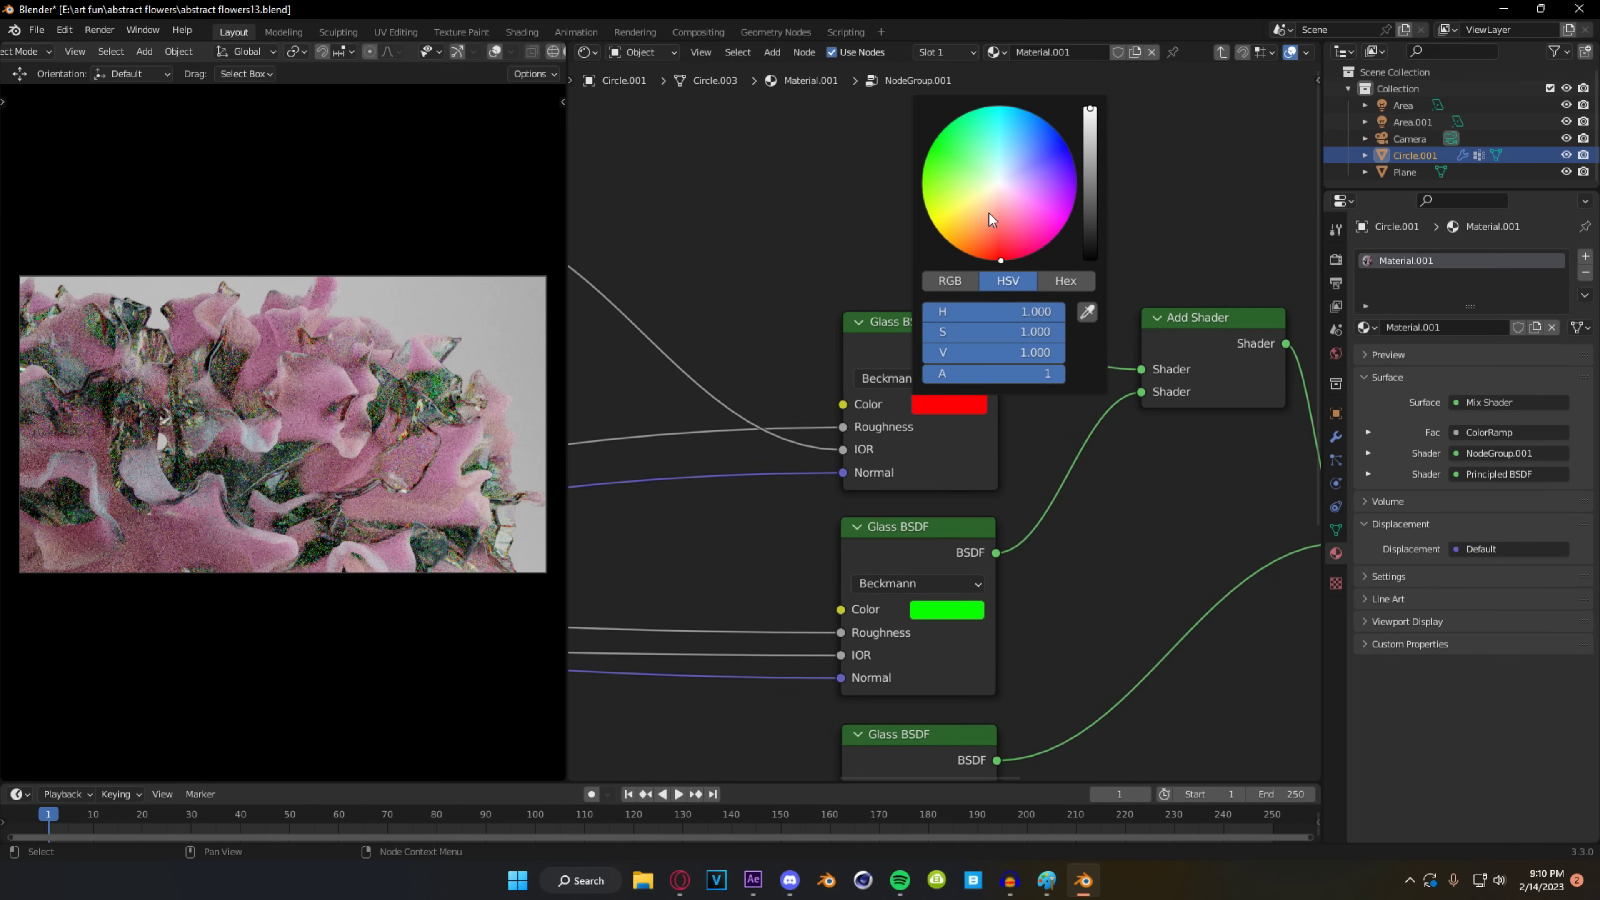
{"action": "scroll", "coordinate": [1108, 403], "scroll_direction": "down", "scroll_amount": 2}
{"action": "left_click", "coordinate": [946, 572]}
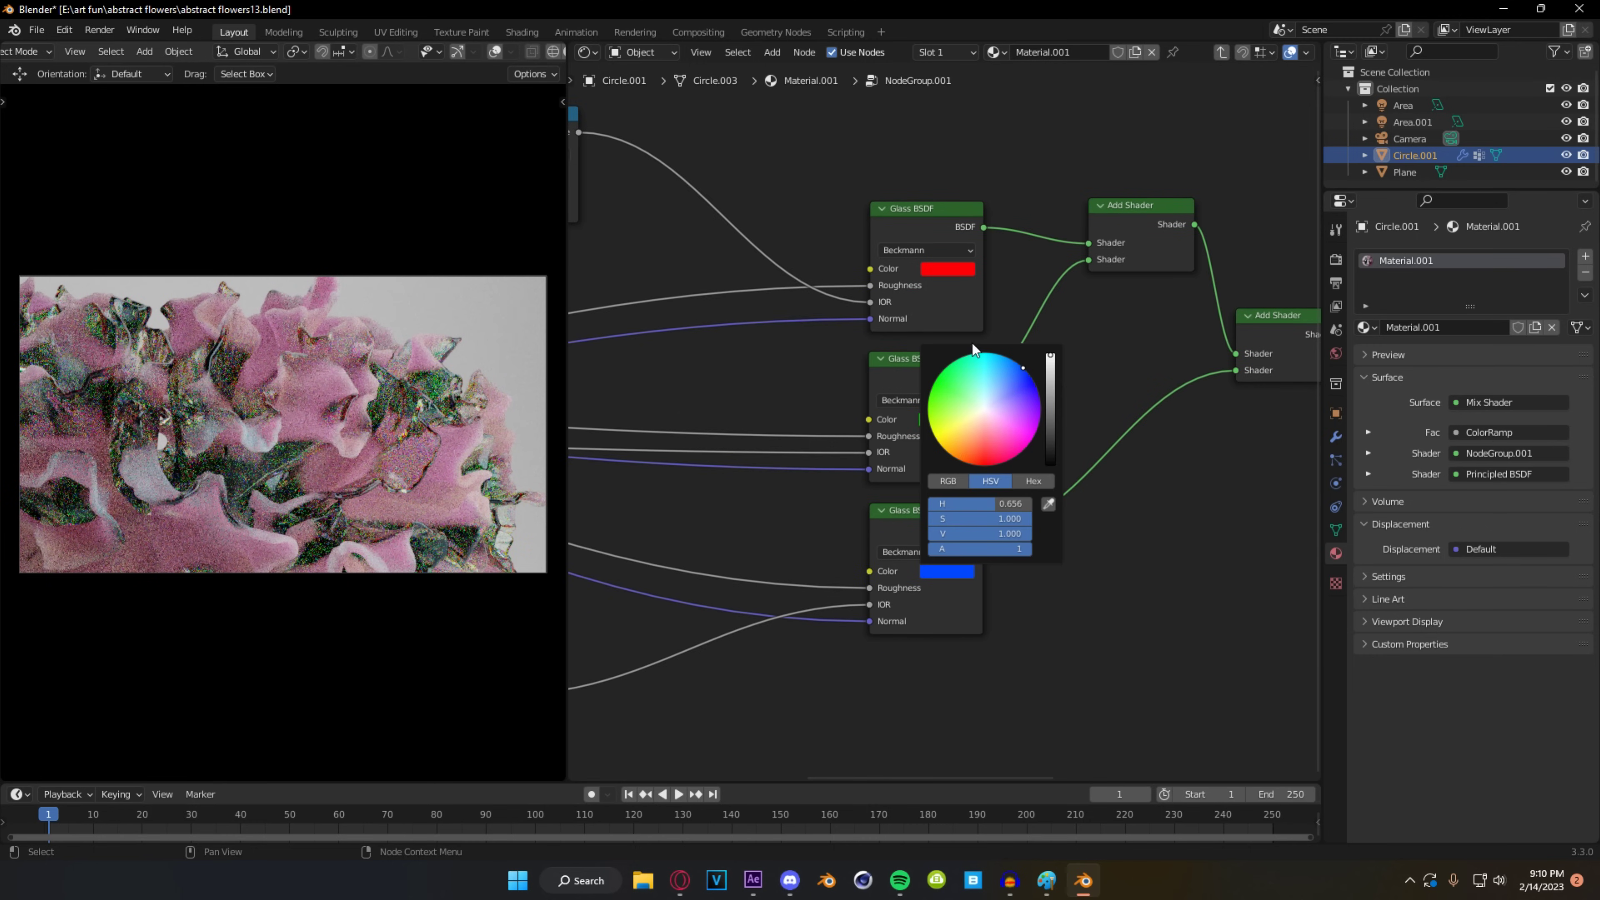
{"action": "left_click", "coordinate": [996, 421]}
{"action": "left_click_drag", "start_coordinate": [997, 422], "coordinate": [966, 408]}
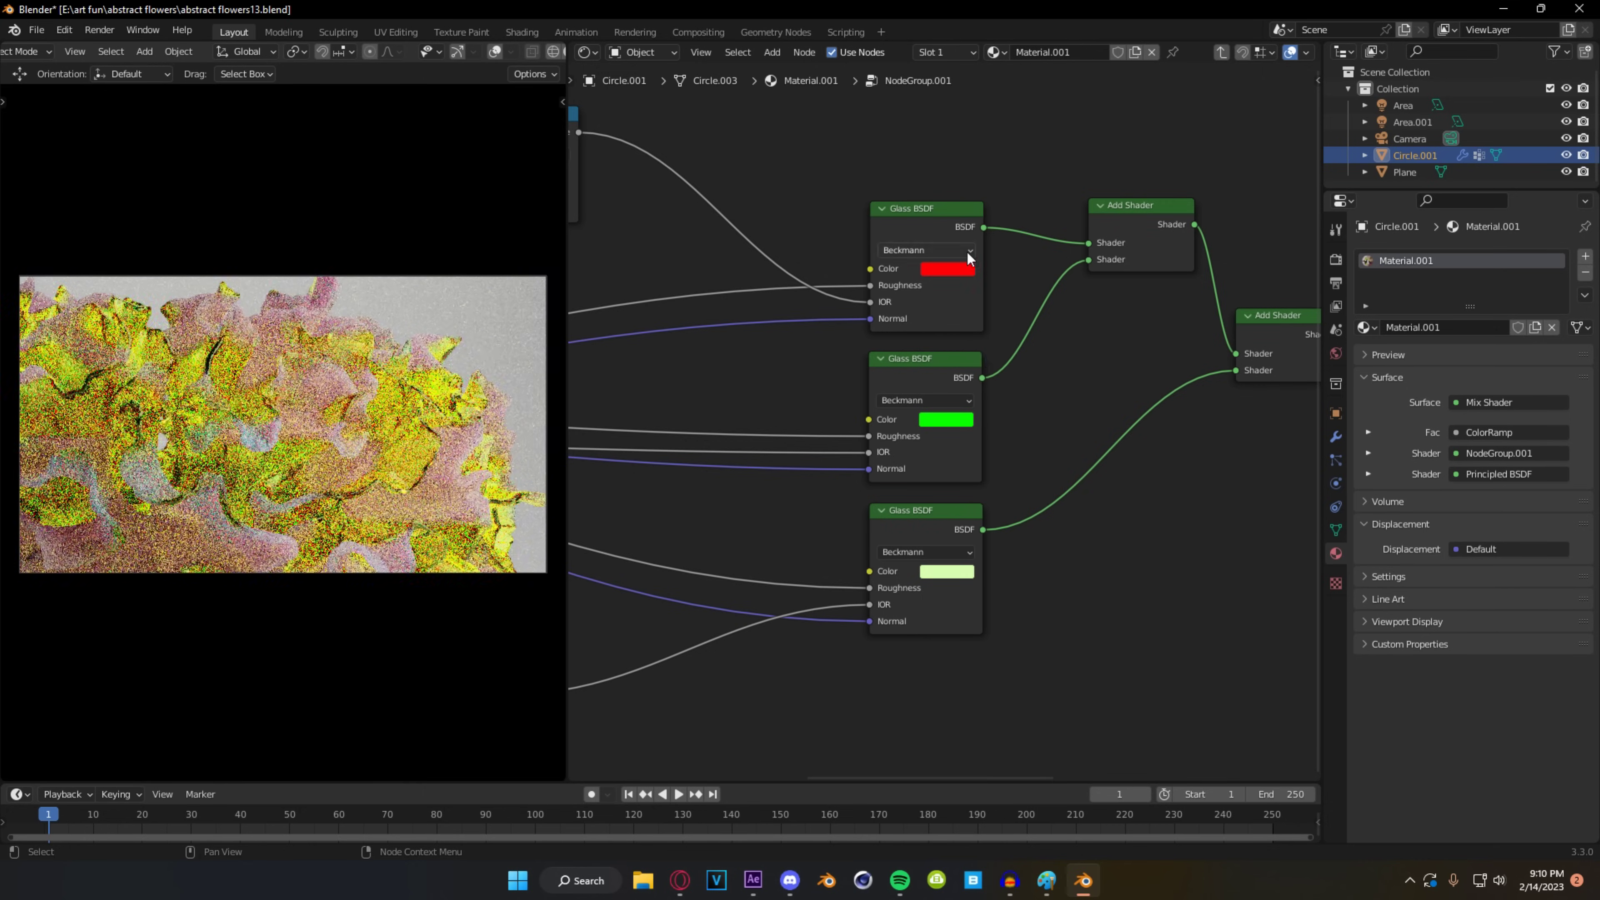
- Set the middle Glass BSDF's color to pale lavender-blue and the lowest Glass BSDF's color to mint green
{"action": "left_click", "coordinate": [946, 419]}
{"action": "left_click_drag", "start_coordinate": [1005, 274], "coordinate": [994, 252]}
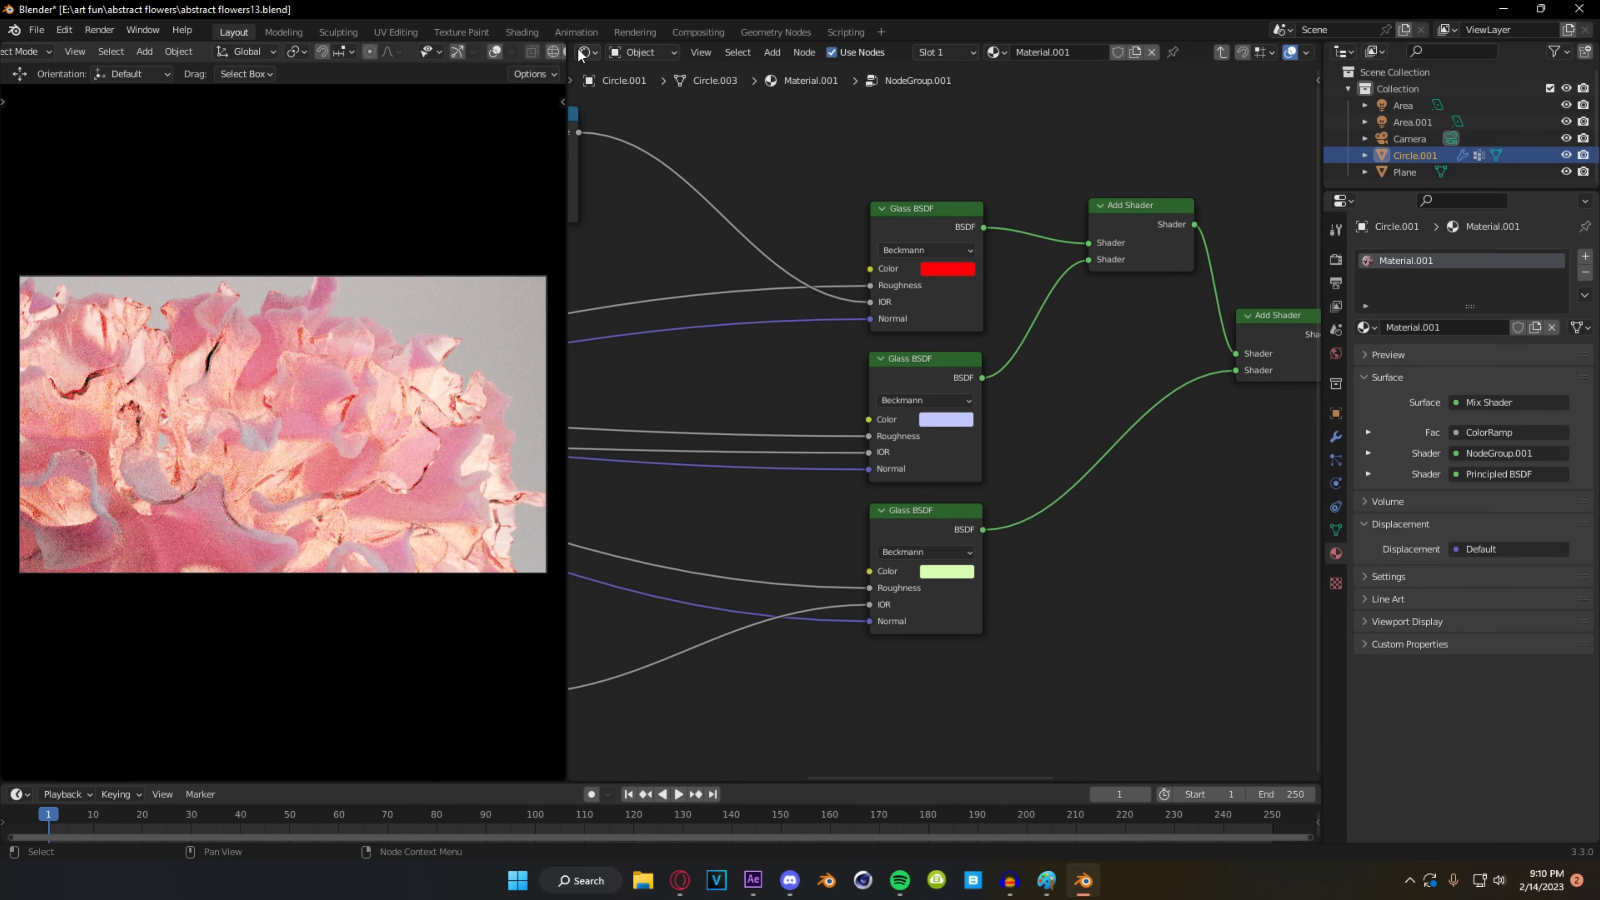
{"action": "scroll", "coordinate": [956, 530], "scroll_direction": "up", "scroll_amount": 4}
{"action": "middle_click_drag", "start_coordinate": [993, 475], "coordinate": [997, 402]}
{"action": "left_click", "coordinate": [954, 511]}
{"action": "mouse_move", "coordinate": [944, 276]}
{"action": "left_mouse_down"}
{"action": "mouse_move", "coordinate": [929, 267]}
{"action": "mouse_move", "coordinate": [958, 232]}
{"action": "mouse_move", "coordinate": [976, 246]}
{"action": "left_mouse_up"}
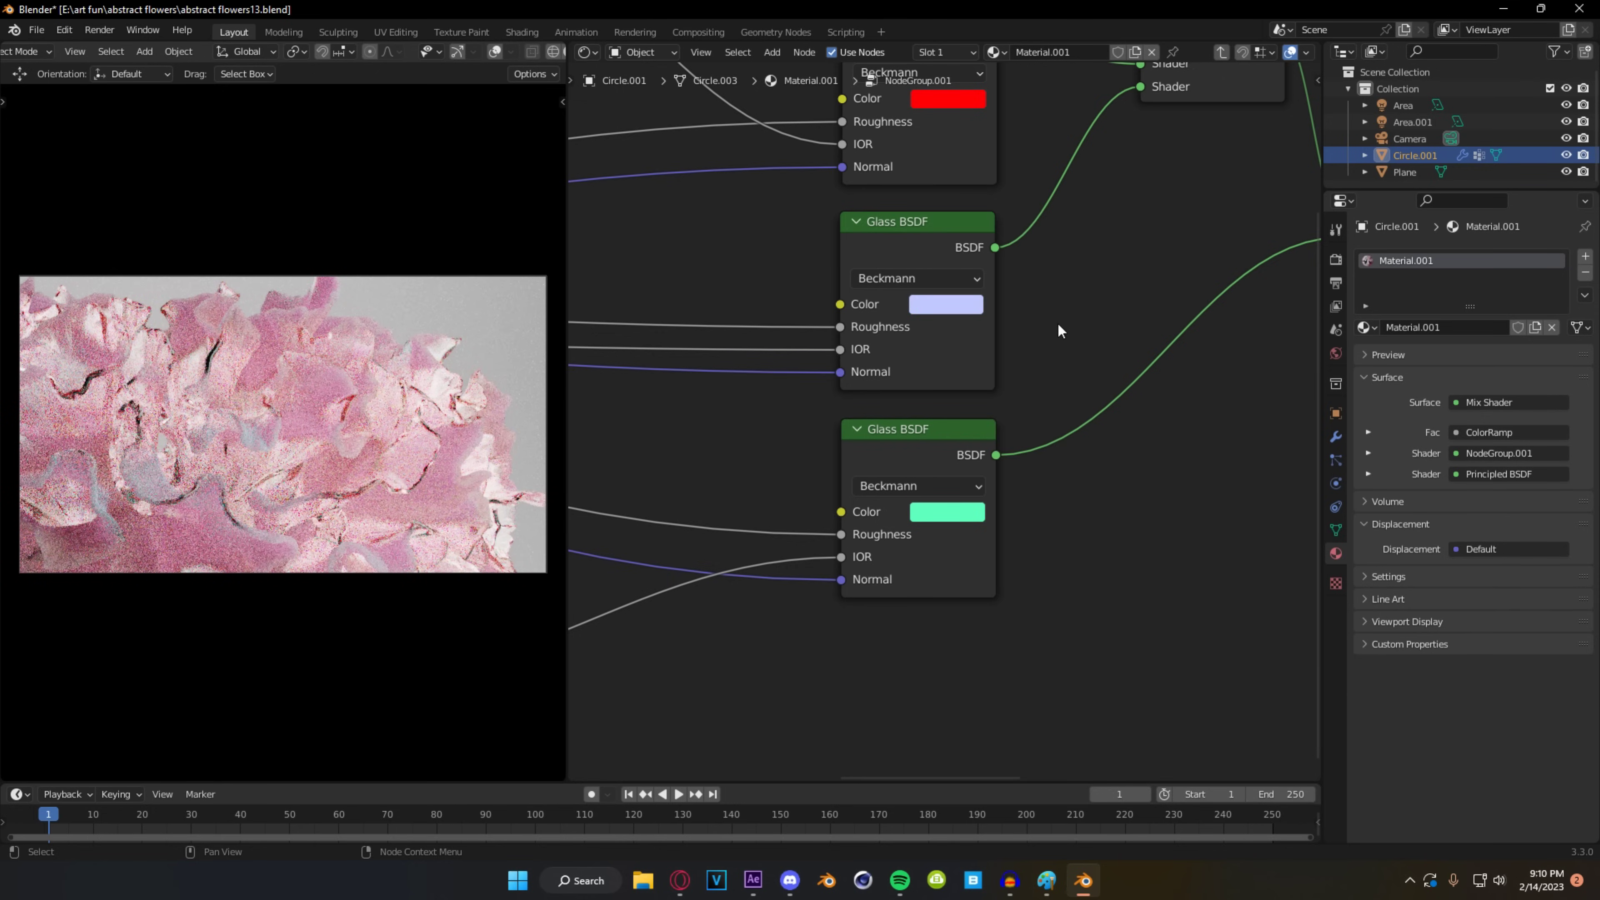
{"action": "scroll", "coordinate": [1008, 600], "scroll_direction": "down", "scroll_amount": 5}
{"action": "left_click_drag", "start_coordinate": [947, 672], "coordinate": [978, 110]}
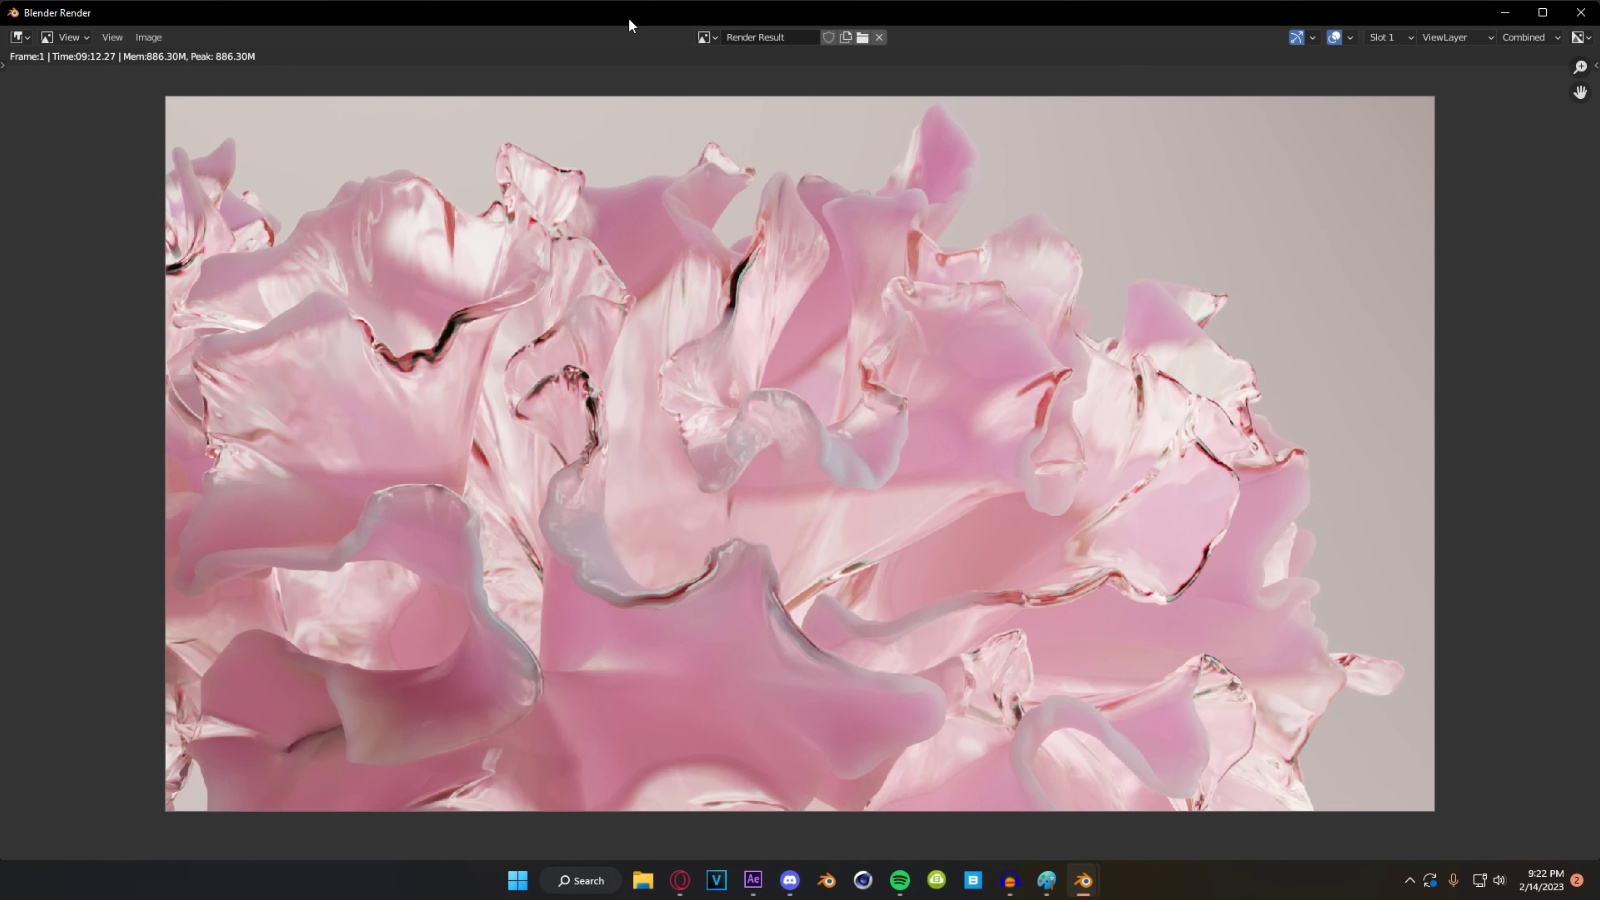
- Move the render result window aside to view the finished image, and close it
{"action": "left_click_drag", "start_coordinate": [637, 18], "coordinate": [648, 53]}
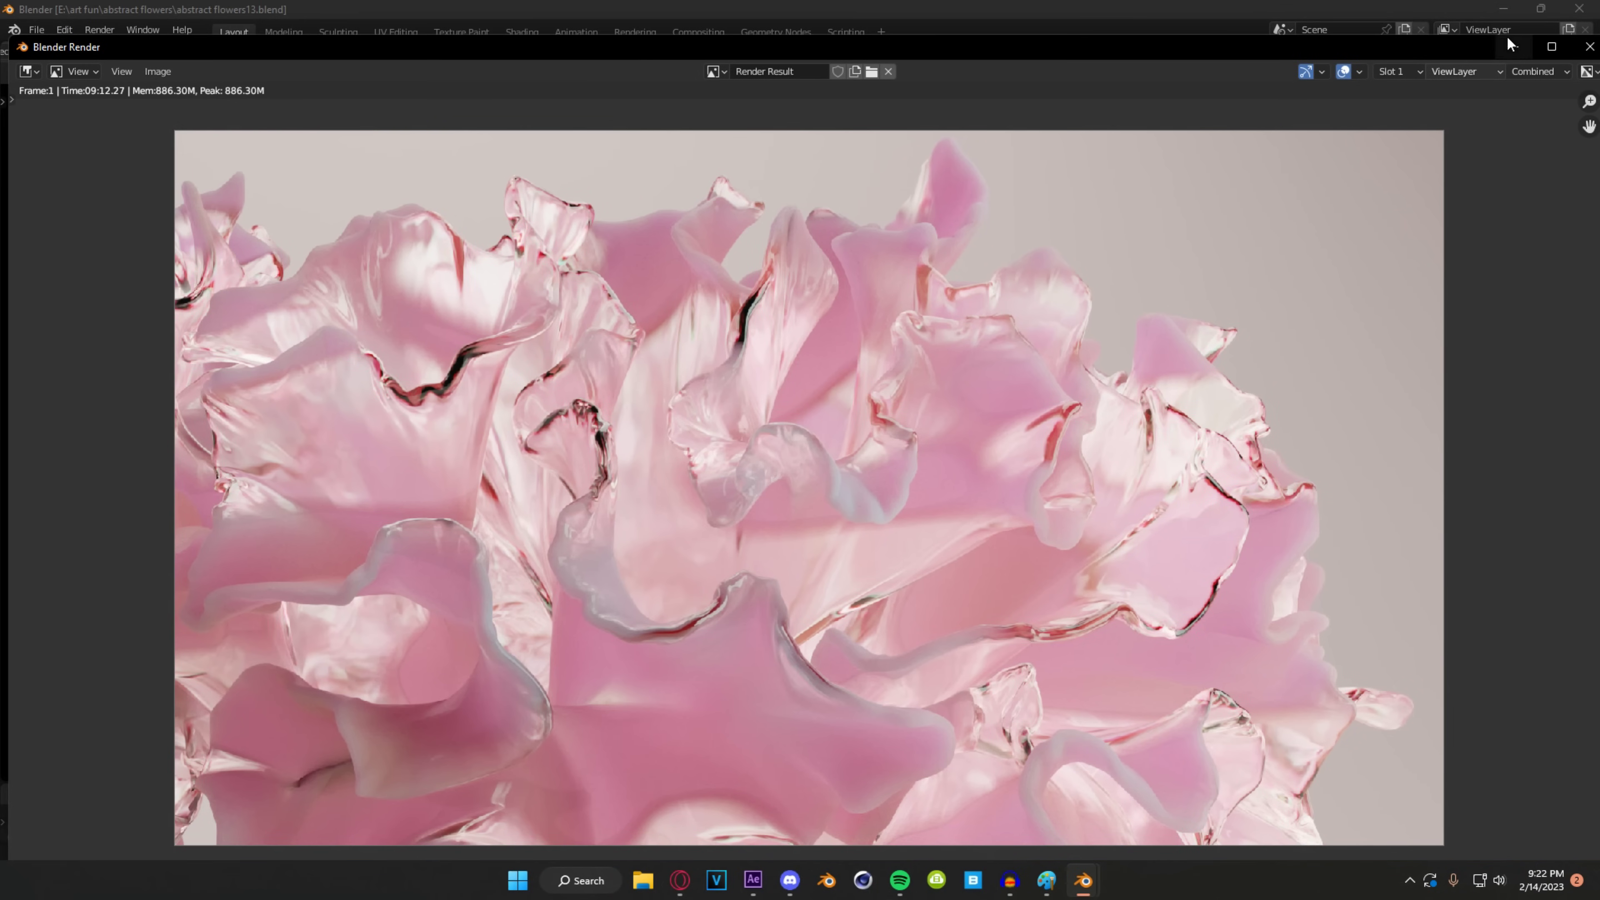
{"action": "left_click_drag", "start_coordinate": [1510, 43], "coordinate": [1405, 39]}
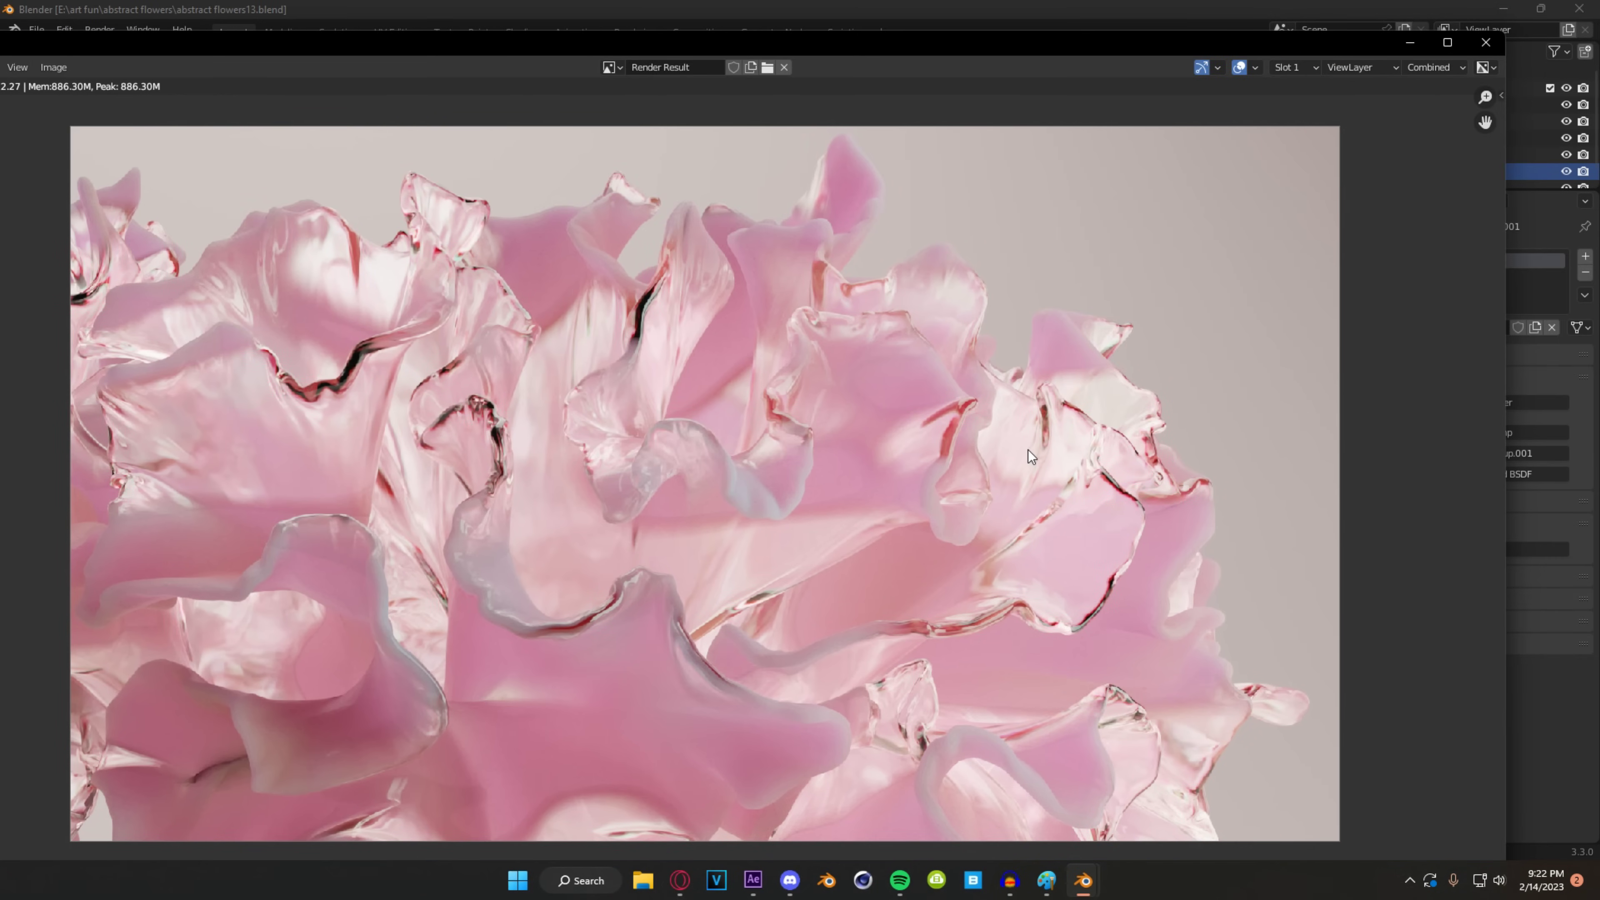
{"action": "left_click", "coordinate": [1488, 44]}
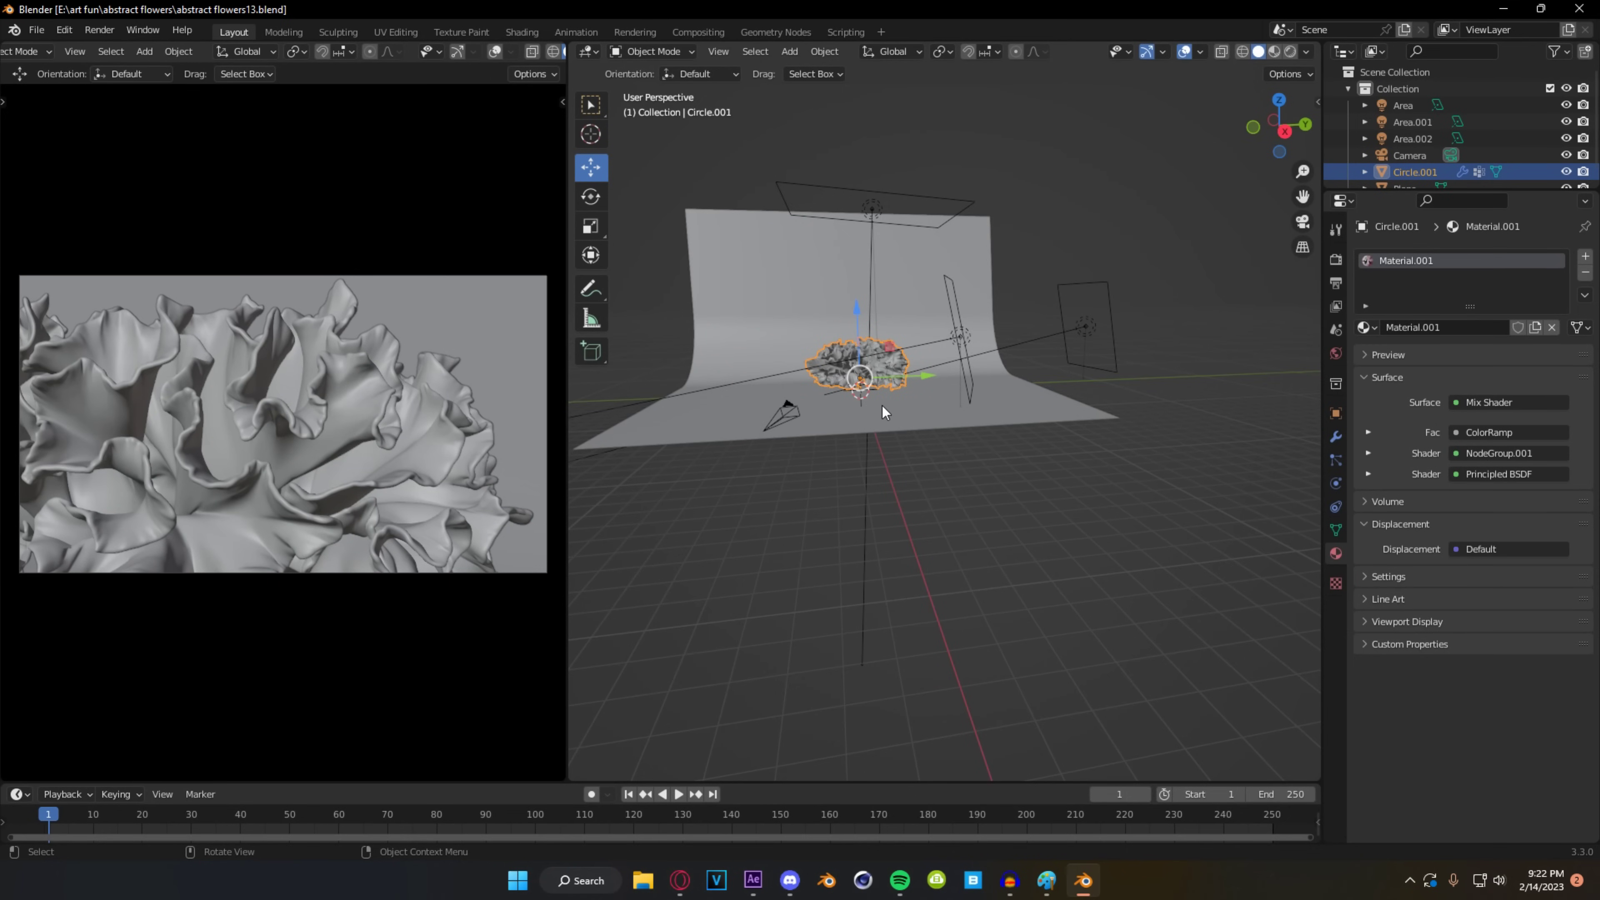
- Orbit the scene to show the area light arrangement and switch the camera viewport to Rendered shading
{"action": "scroll", "coordinate": [901, 393], "scroll_direction": "up", "scroll_amount": 3}
{"action": "middle_click_drag", "start_coordinate": [910, 387], "coordinate": [1109, 554]}
{"action": "scroll", "coordinate": [1108, 554], "scroll_direction": "down", "scroll_amount": 3}
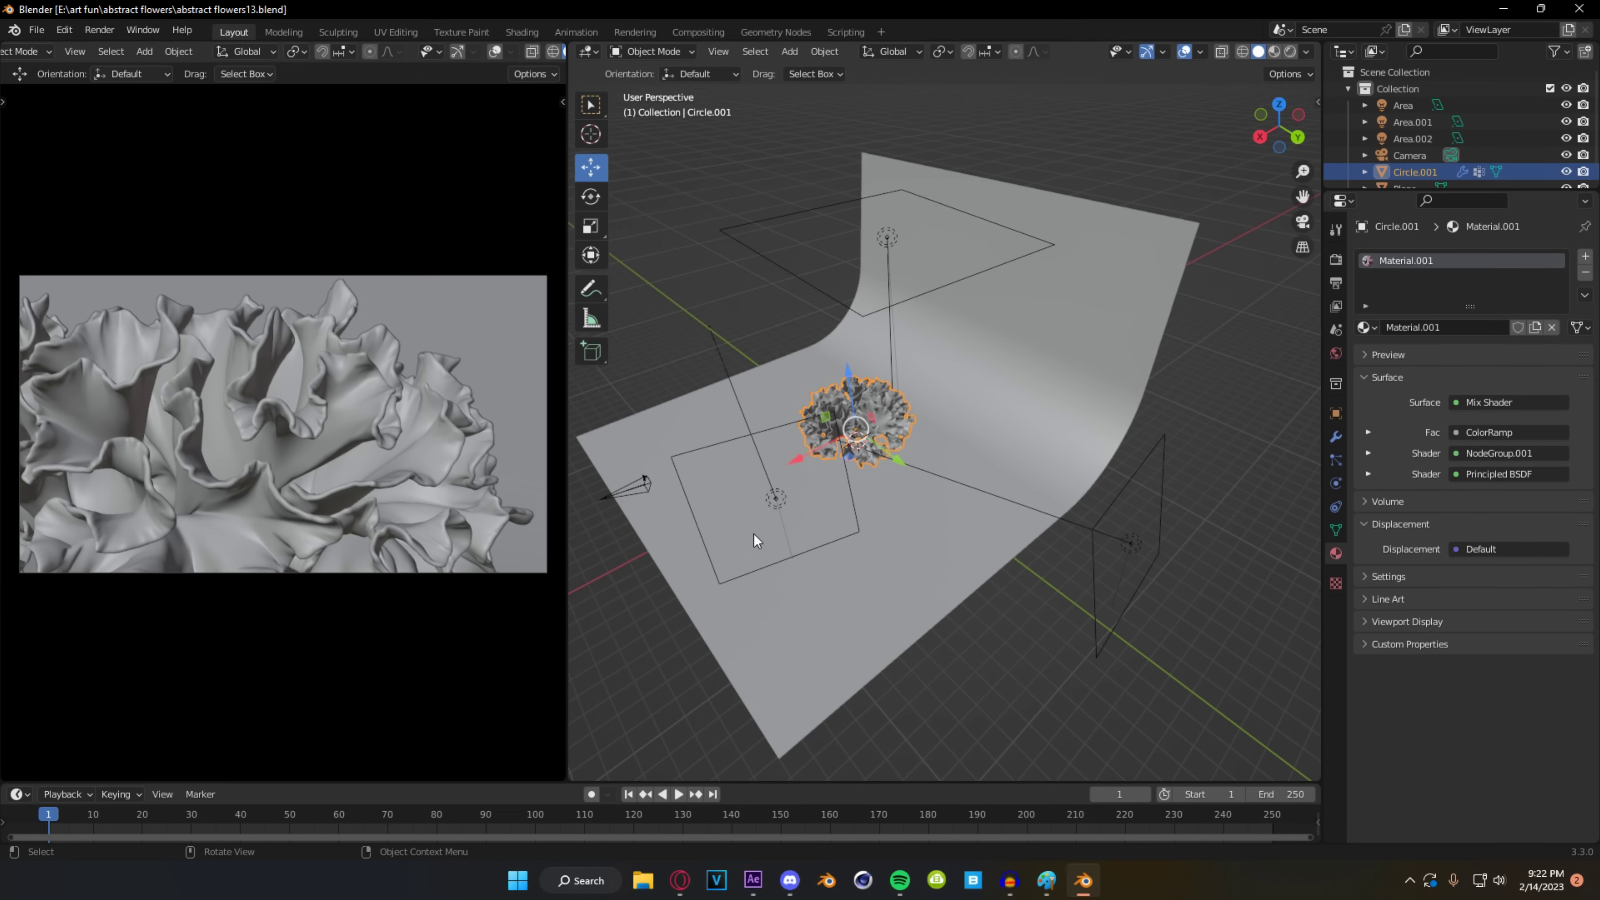
{"action": "middle_click_drag", "start_coordinate": [804, 501], "coordinate": [756, 497]}
{"action": "key", "text": "z"}
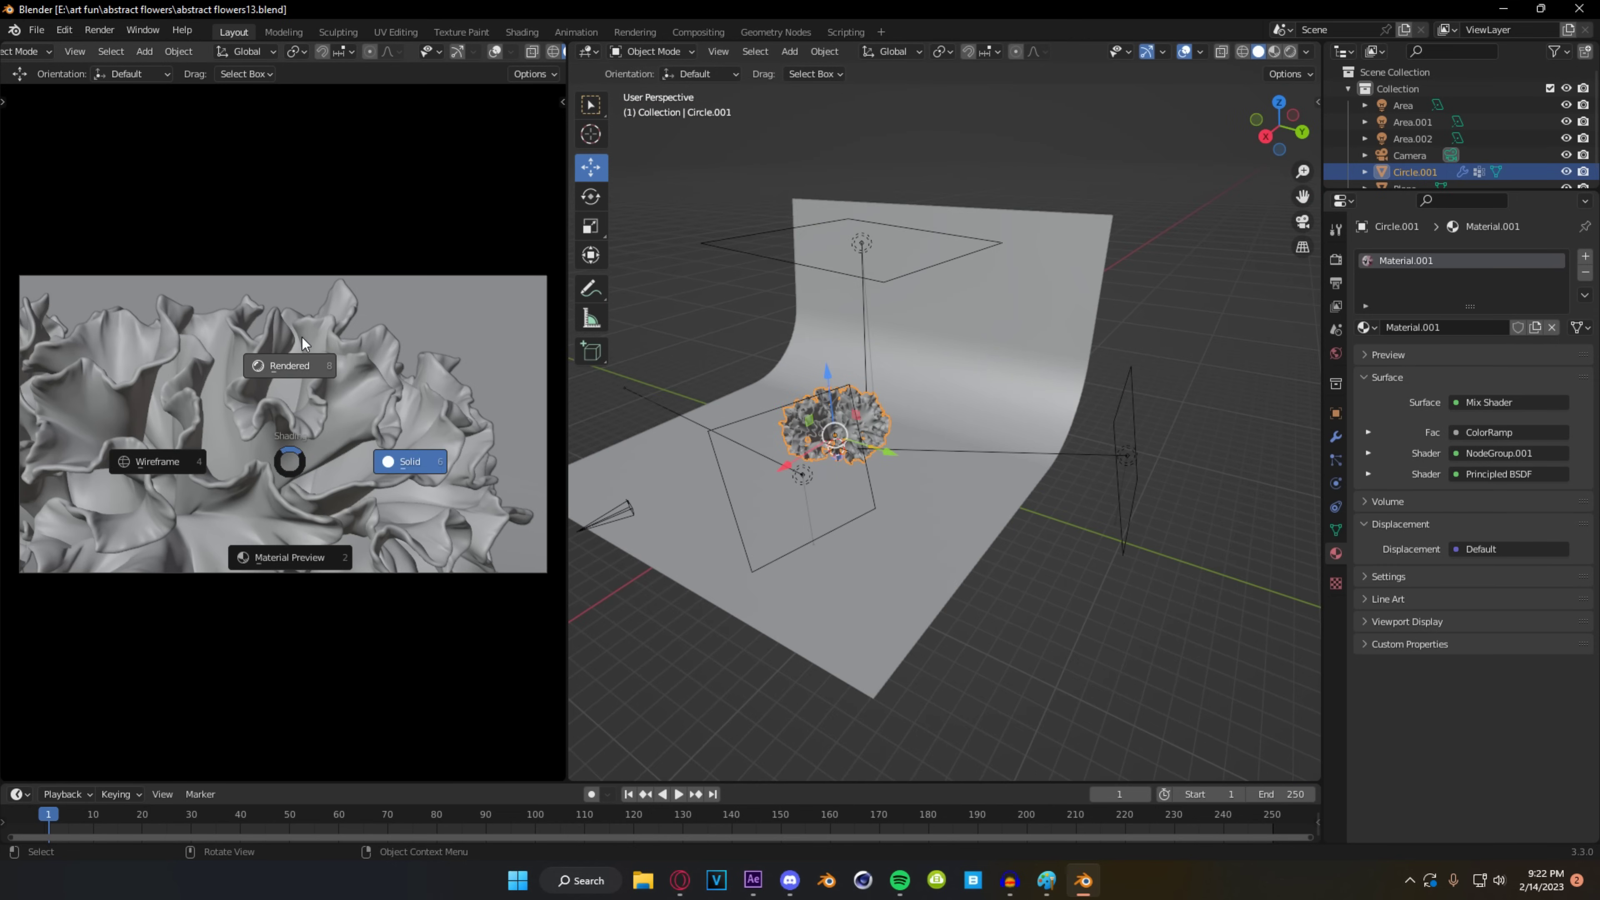
{"action": "left_click", "coordinate": [291, 359]}
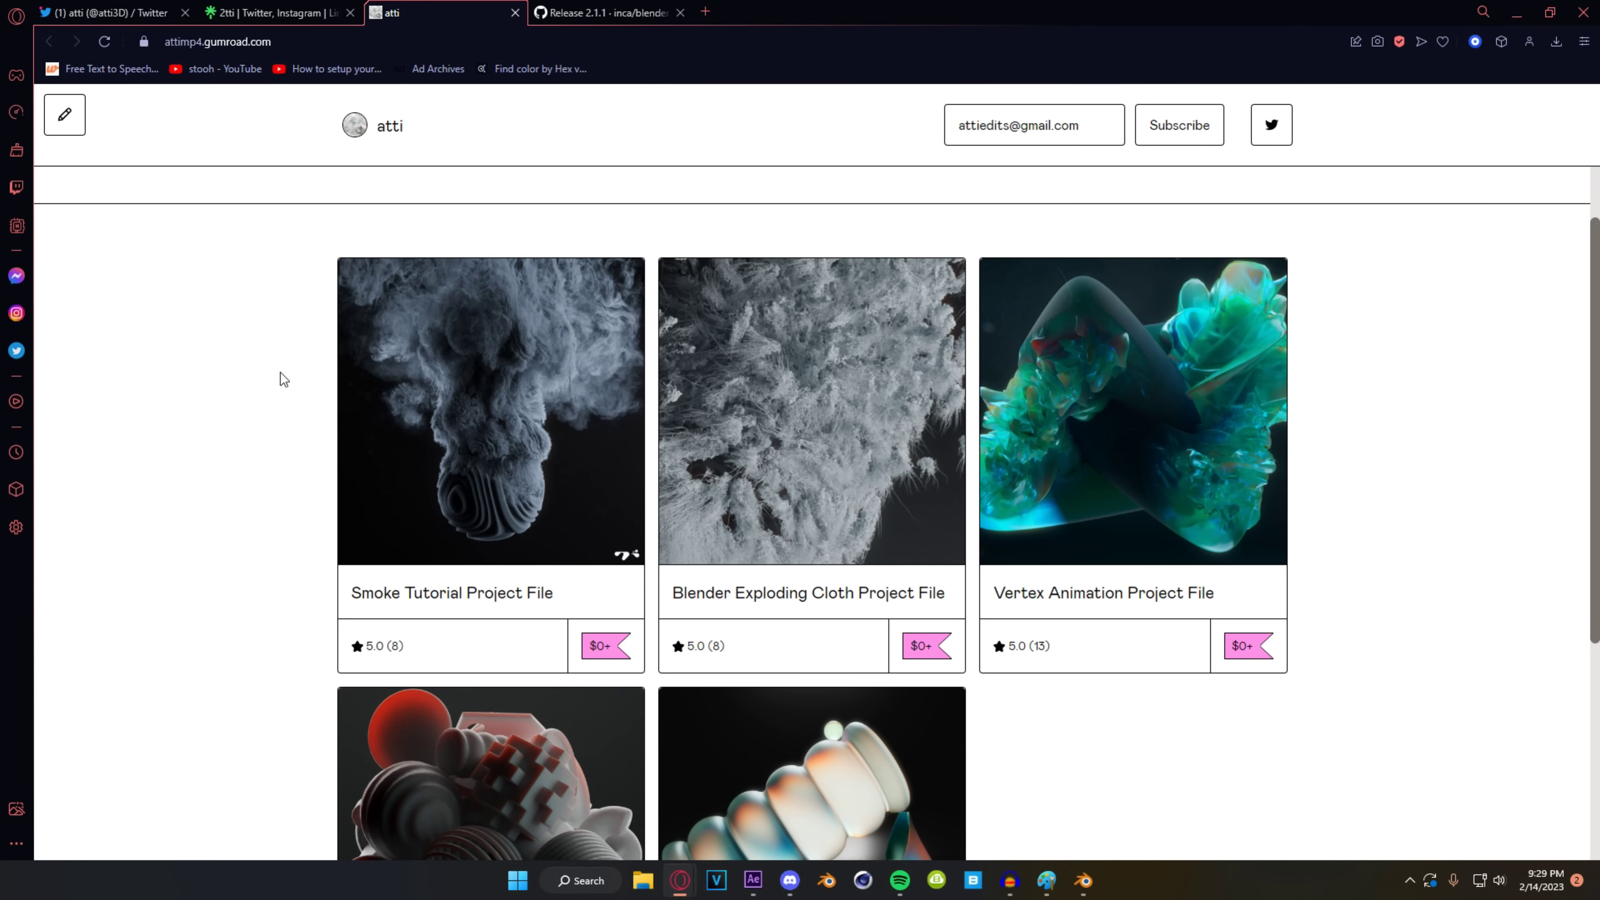
- Look through the project files and shaders offered on the Gumroad page in the browser
{"action": "scroll", "coordinate": [285, 413], "scroll_direction": "down", "scroll_amount": 3}
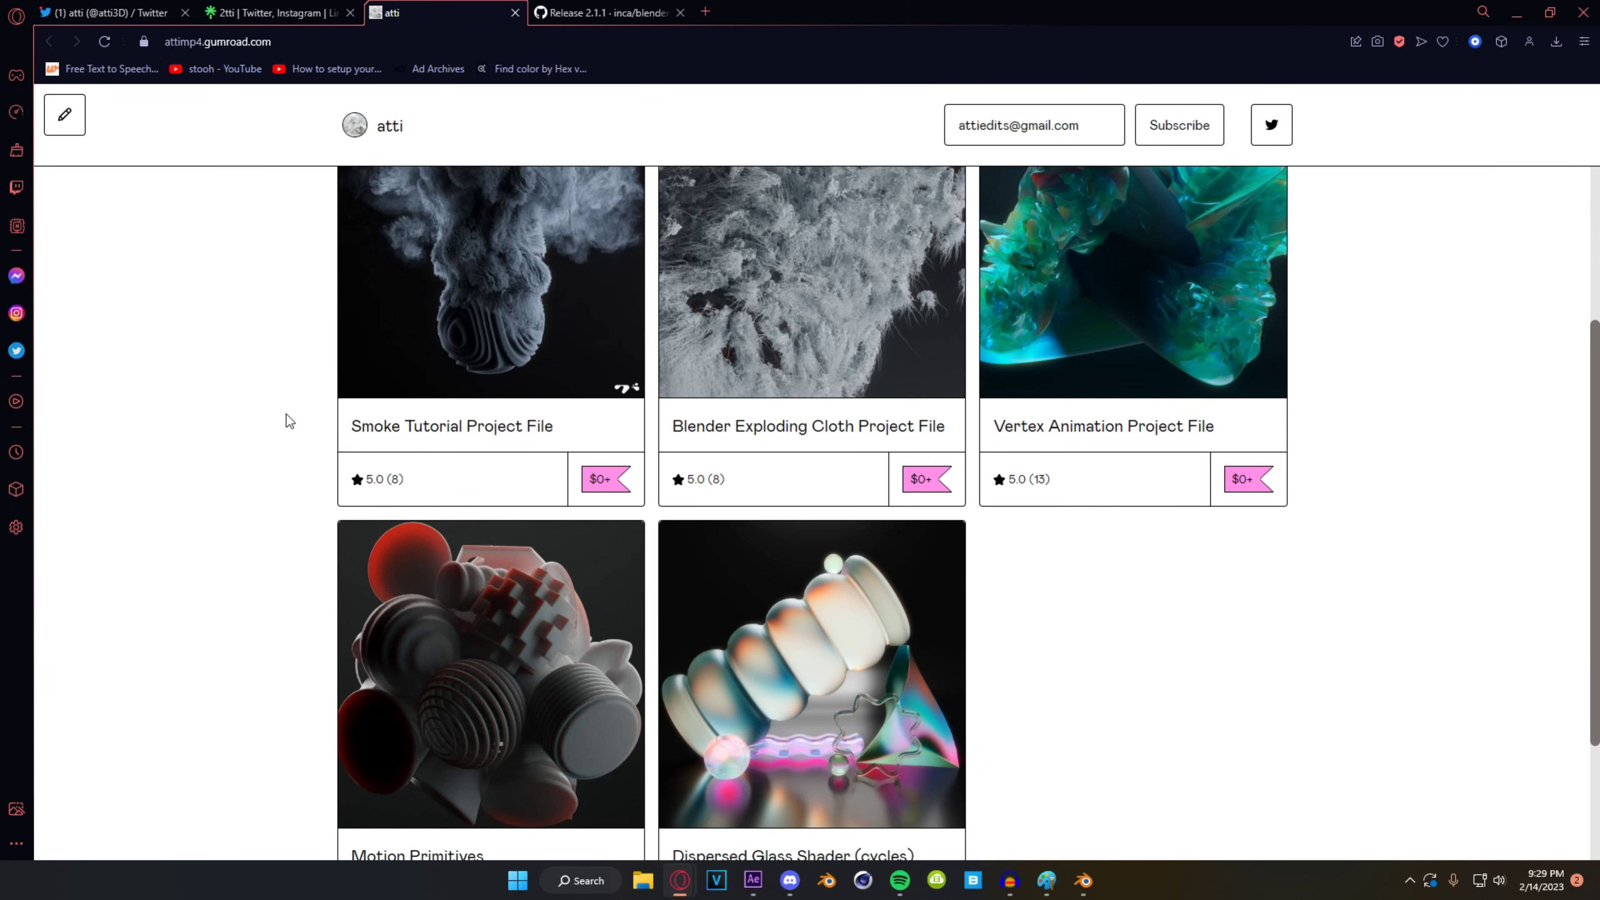
{"action": "scroll", "coordinate": [286, 414], "scroll_direction": "up", "scroll_amount": 2}
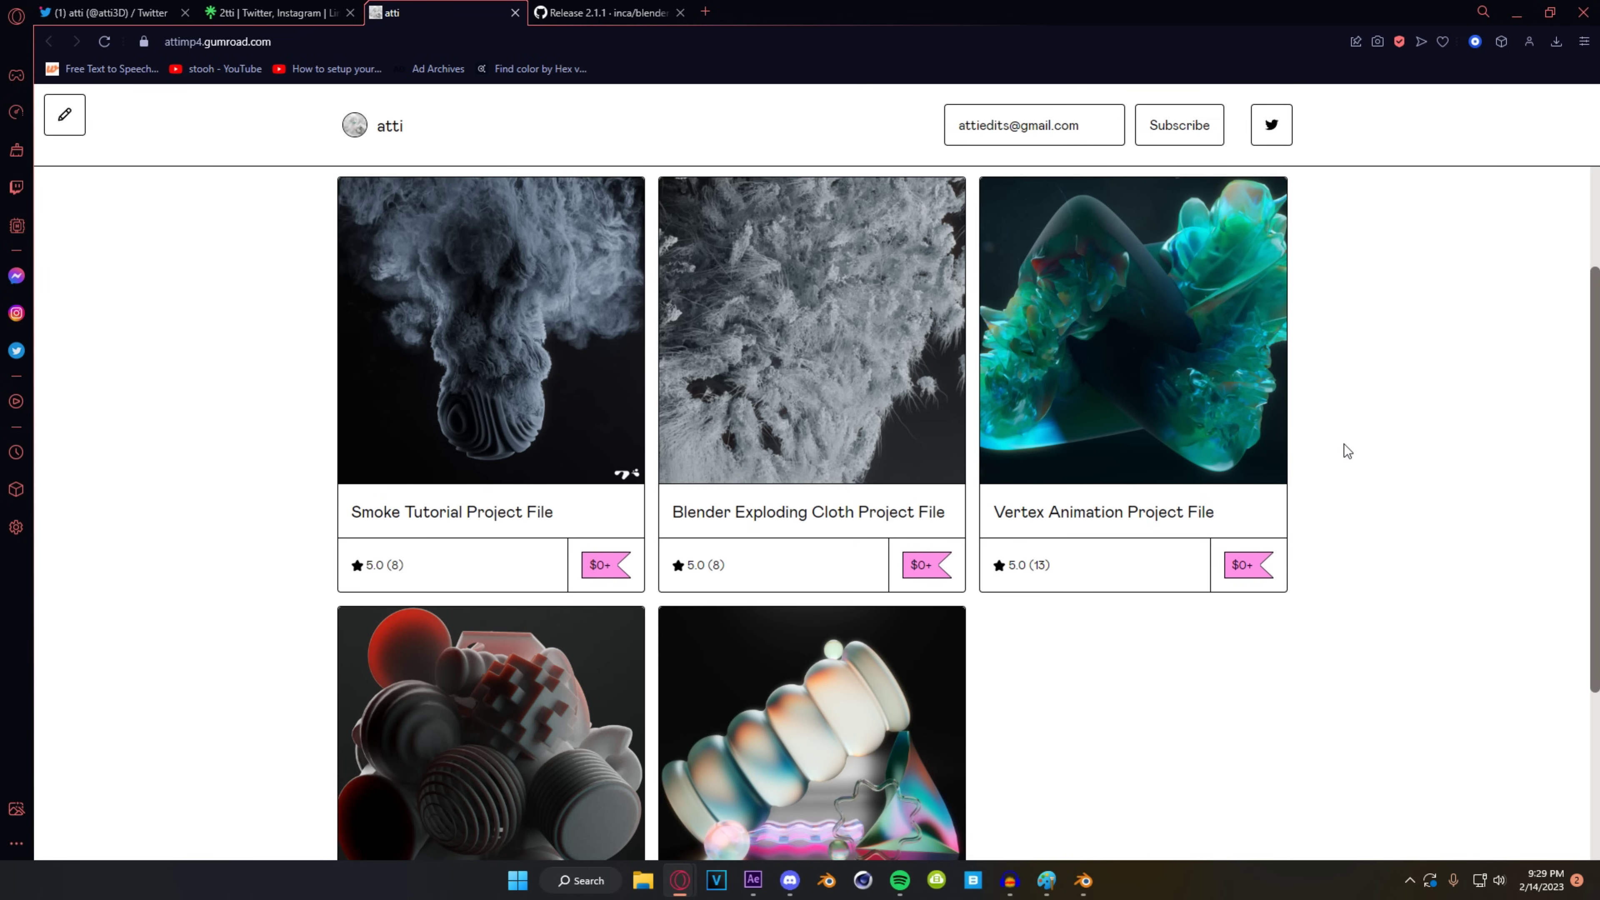
{"action": "scroll", "coordinate": [1200, 488], "scroll_direction": "down", "scroll_amount": 4}
{"action": "scroll", "coordinate": [1349, 464], "scroll_direction": "up", "scroll_amount": 5}
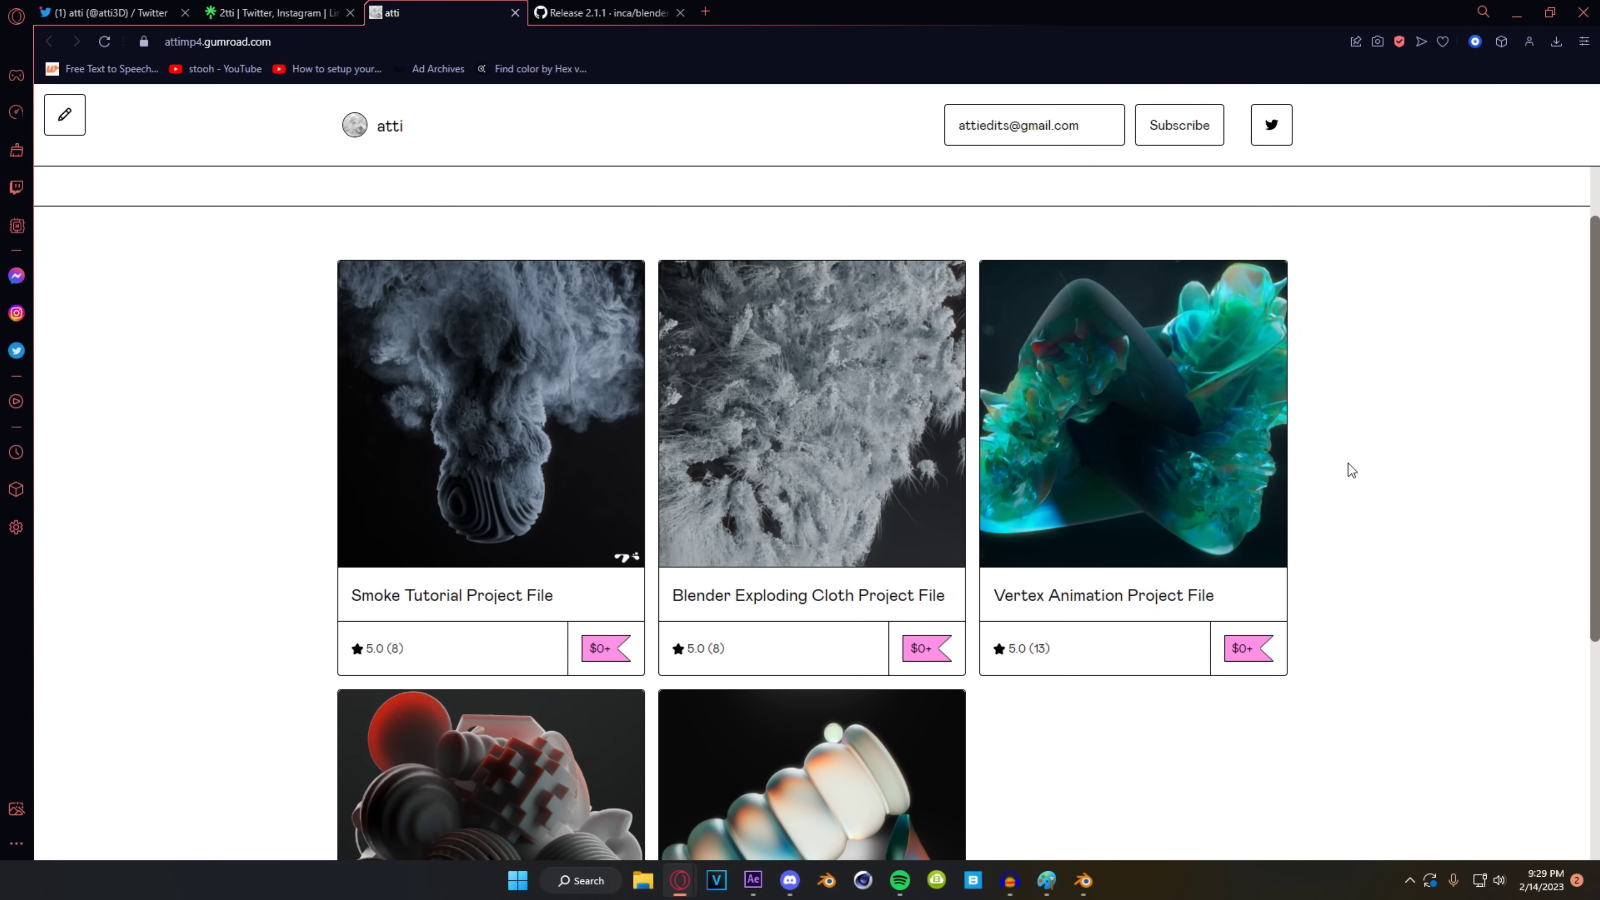
{"action": "scroll", "coordinate": [1347, 463], "scroll_direction": "down", "scroll_amount": 1}
{"action": "scroll", "coordinate": [1347, 462], "scroll_direction": "up", "scroll_amount": 1}
{"action": "scroll", "coordinate": [1337, 387], "scroll_direction": "down", "scroll_amount": 1}
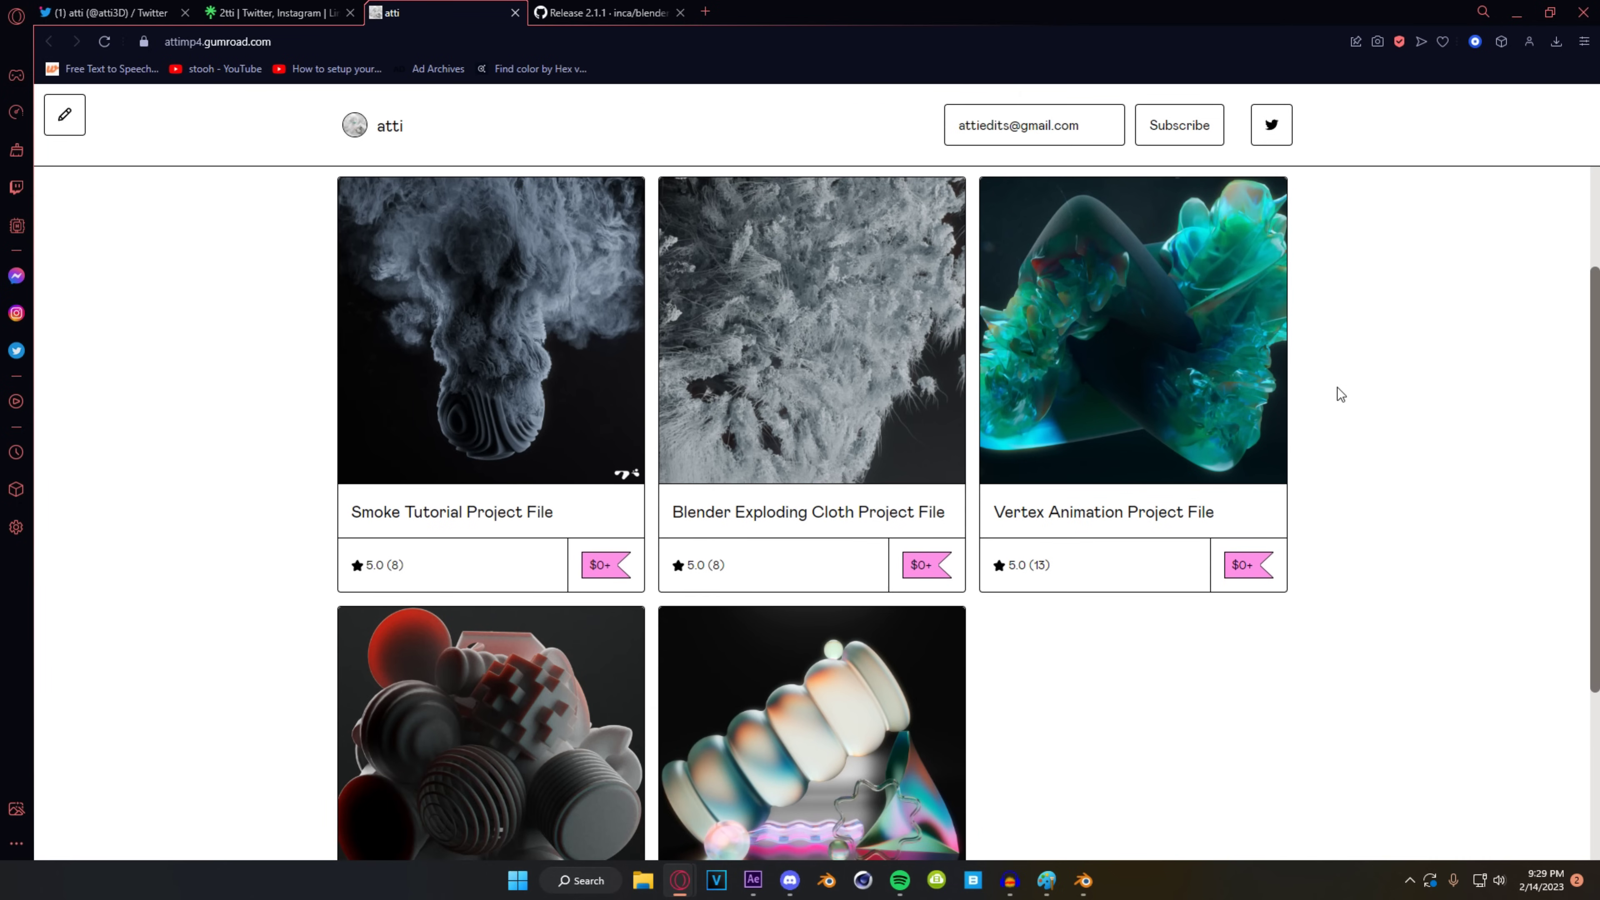
{"action": "scroll", "coordinate": [1337, 388], "scroll_direction": "down", "scroll_amount": 2}
{"action": "scroll", "coordinate": [1337, 387], "scroll_direction": "down", "scroll_amount": 1}
{"action": "scroll", "coordinate": [1337, 387], "scroll_direction": "up", "scroll_amount": 3}
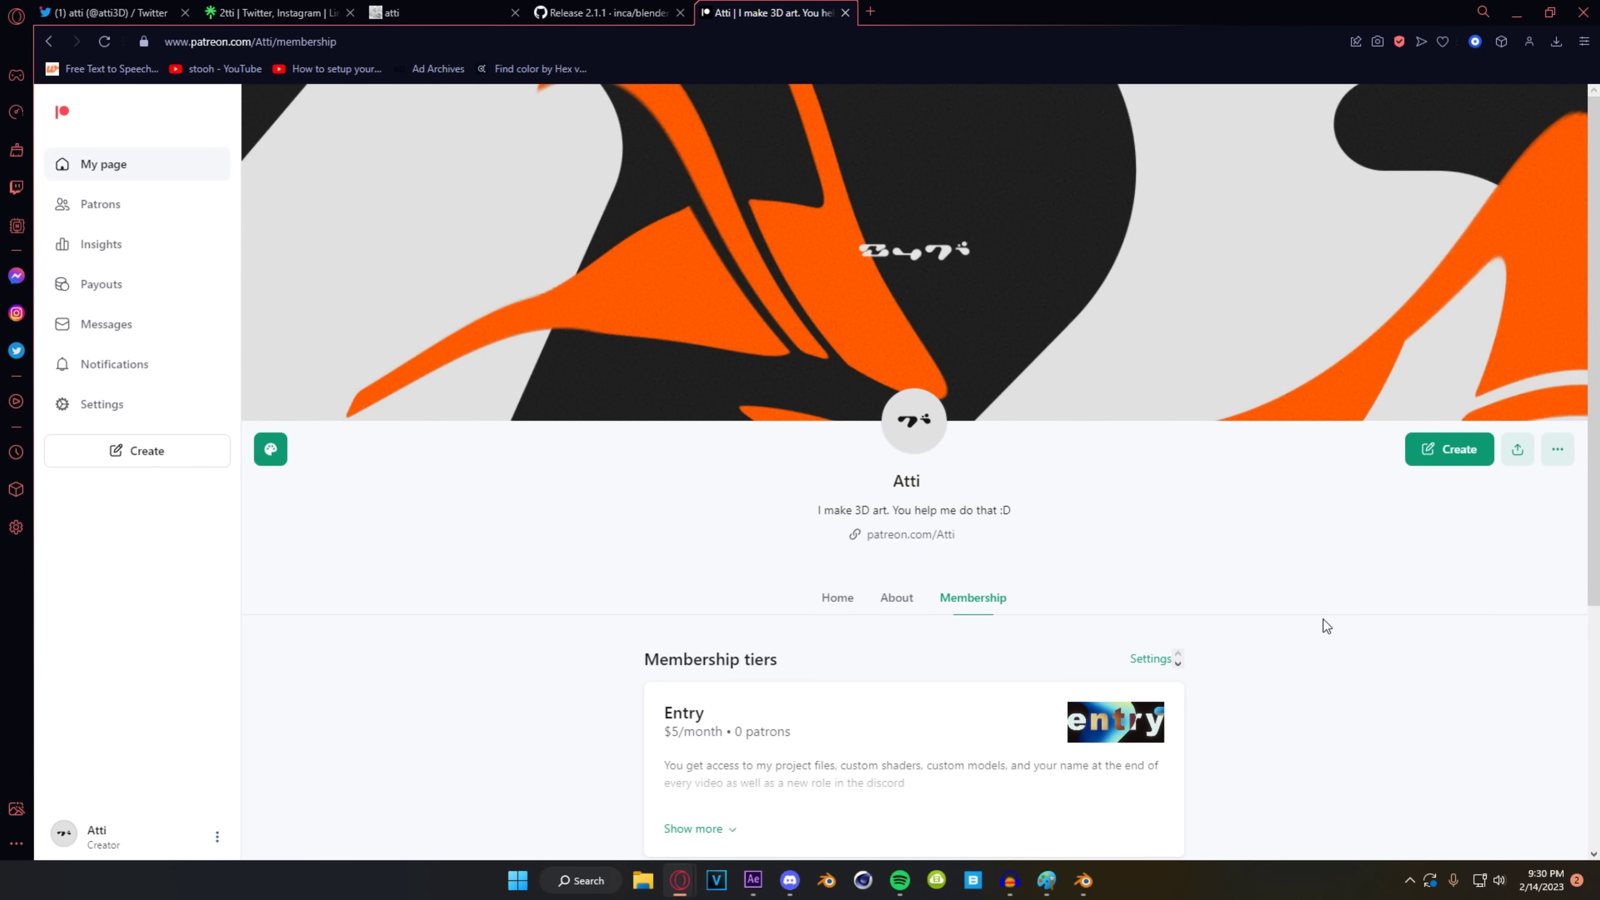
- Examine the membership tiers on the Patreon page and the posts on the Twitter profile
{"action": "scroll", "coordinate": [1259, 624], "scroll_direction": "down", "scroll_amount": 1}
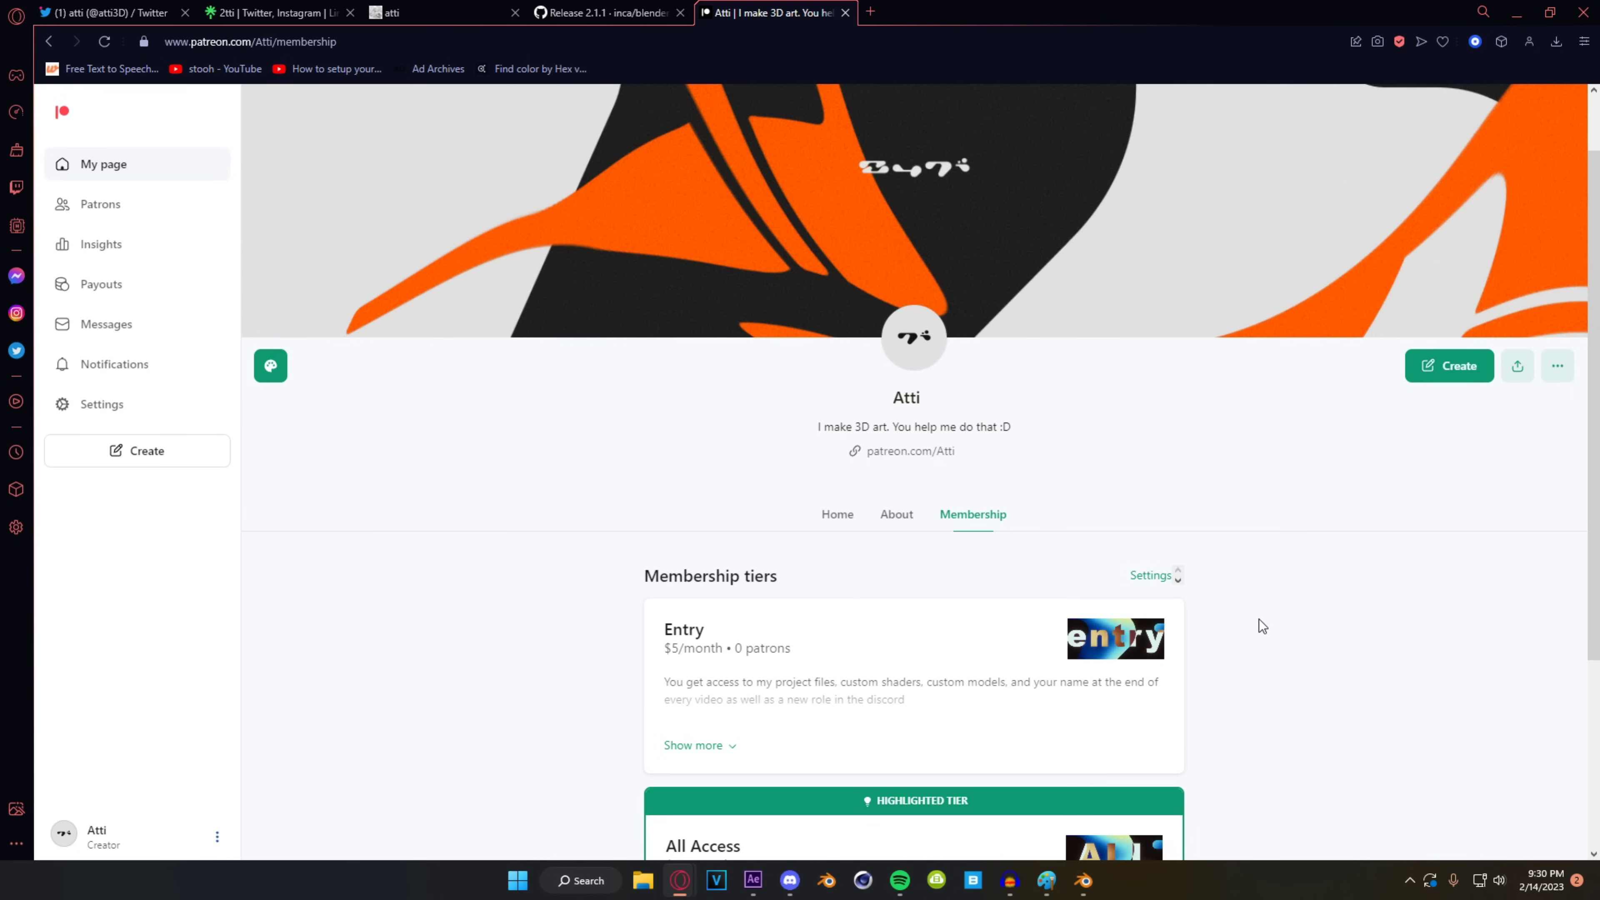
{"action": "scroll", "coordinate": [1258, 618], "scroll_direction": "up", "scroll_amount": 1}
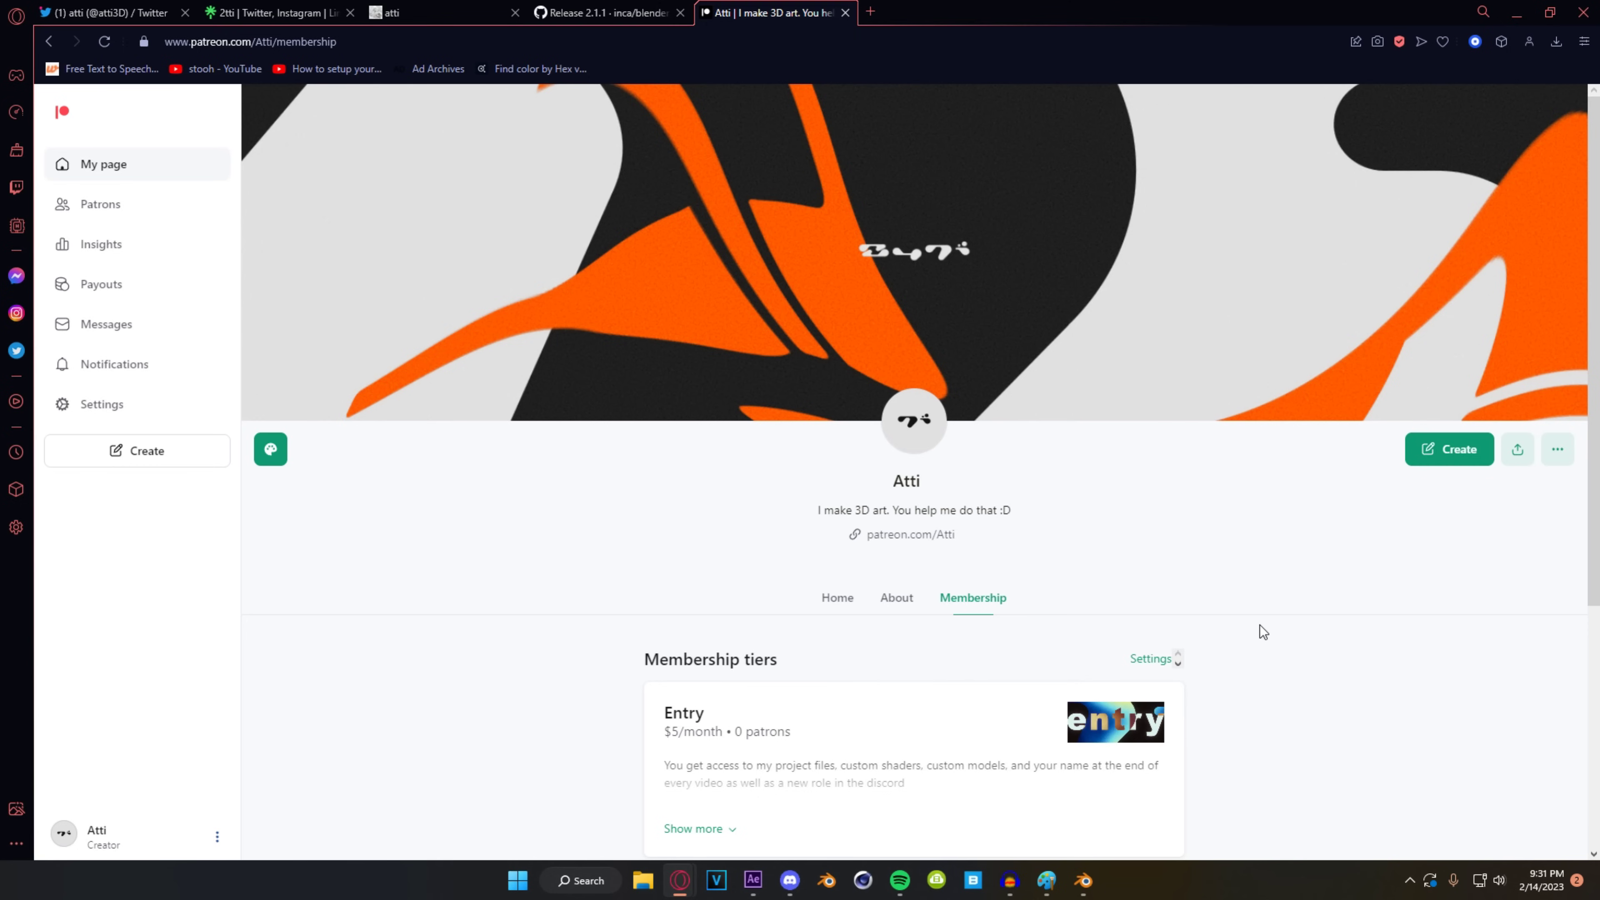
{"action": "scroll", "coordinate": [1266, 577], "scroll_direction": "down", "scroll_amount": 2}
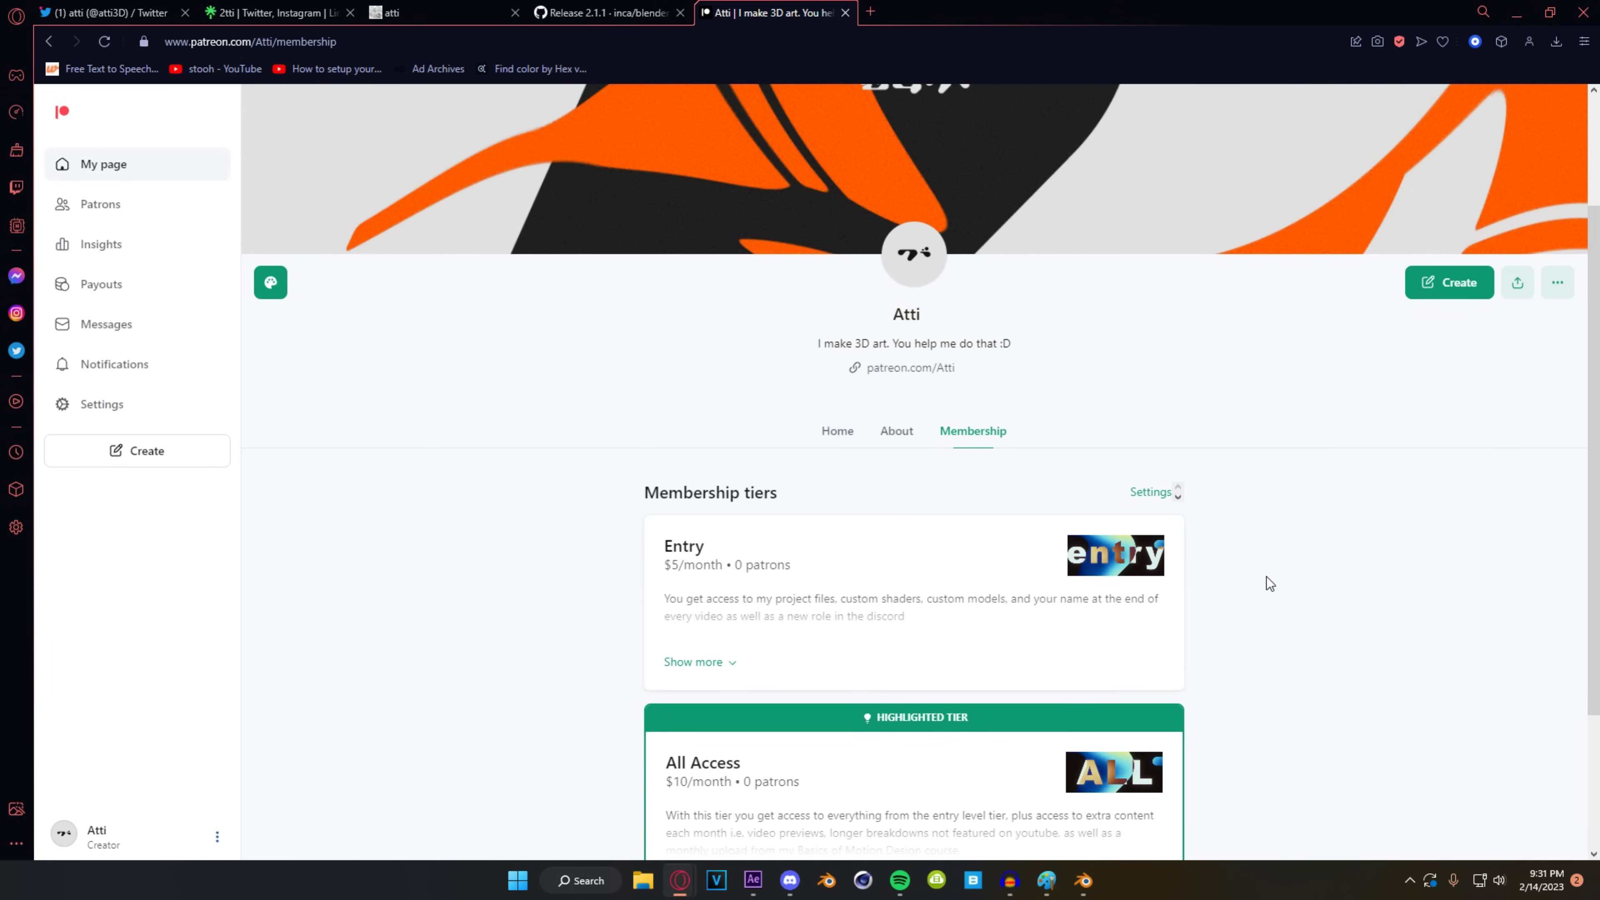
{"action": "scroll", "coordinate": [1265, 575], "scroll_direction": "up", "scroll_amount": 2}
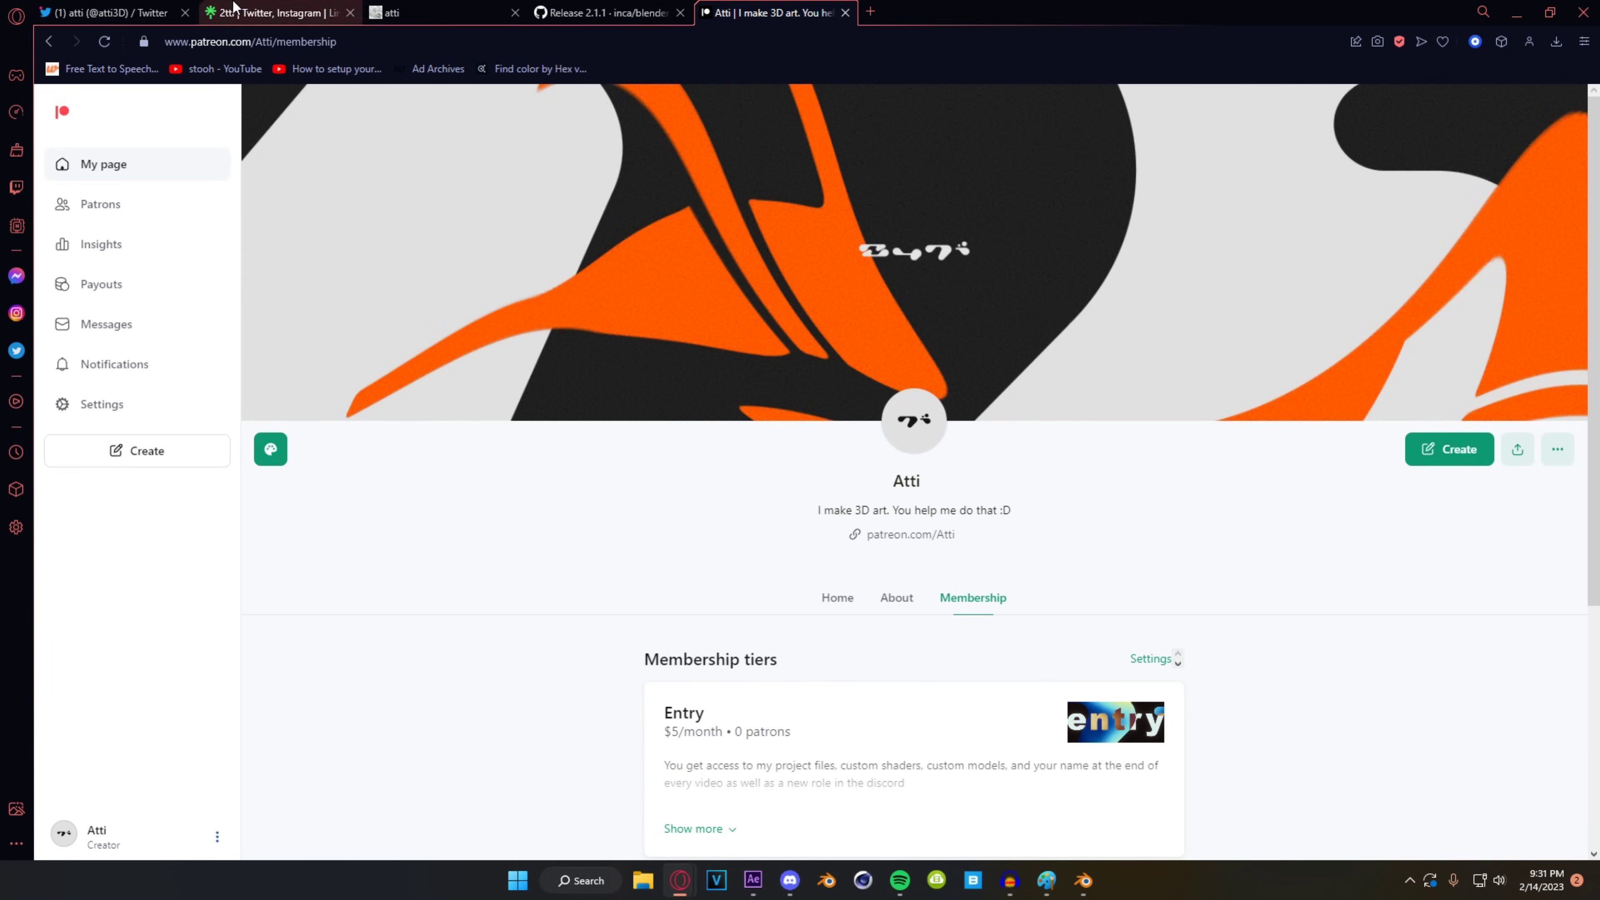
{"action": "left_click", "coordinate": [110, 12]}
{"action": "scroll", "coordinate": [654, 561], "scroll_direction": "down", "scroll_amount": 10}
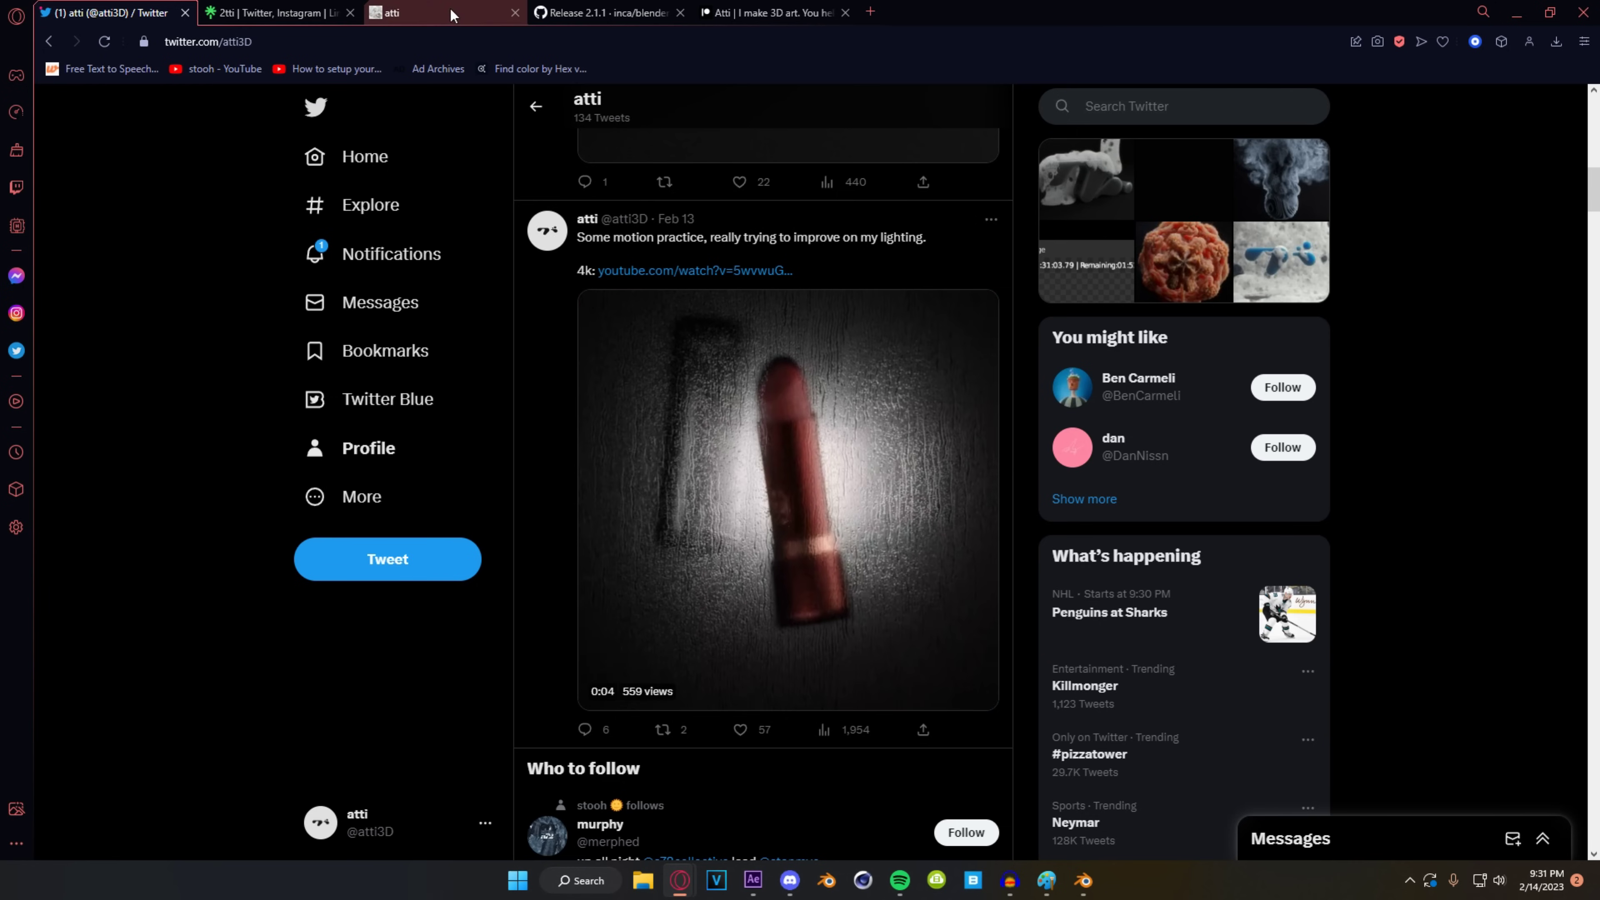
- Look at the Differential Growth add-on's YouTube video and the download links in its description
{"action": "left_click", "coordinate": [772, 12]}
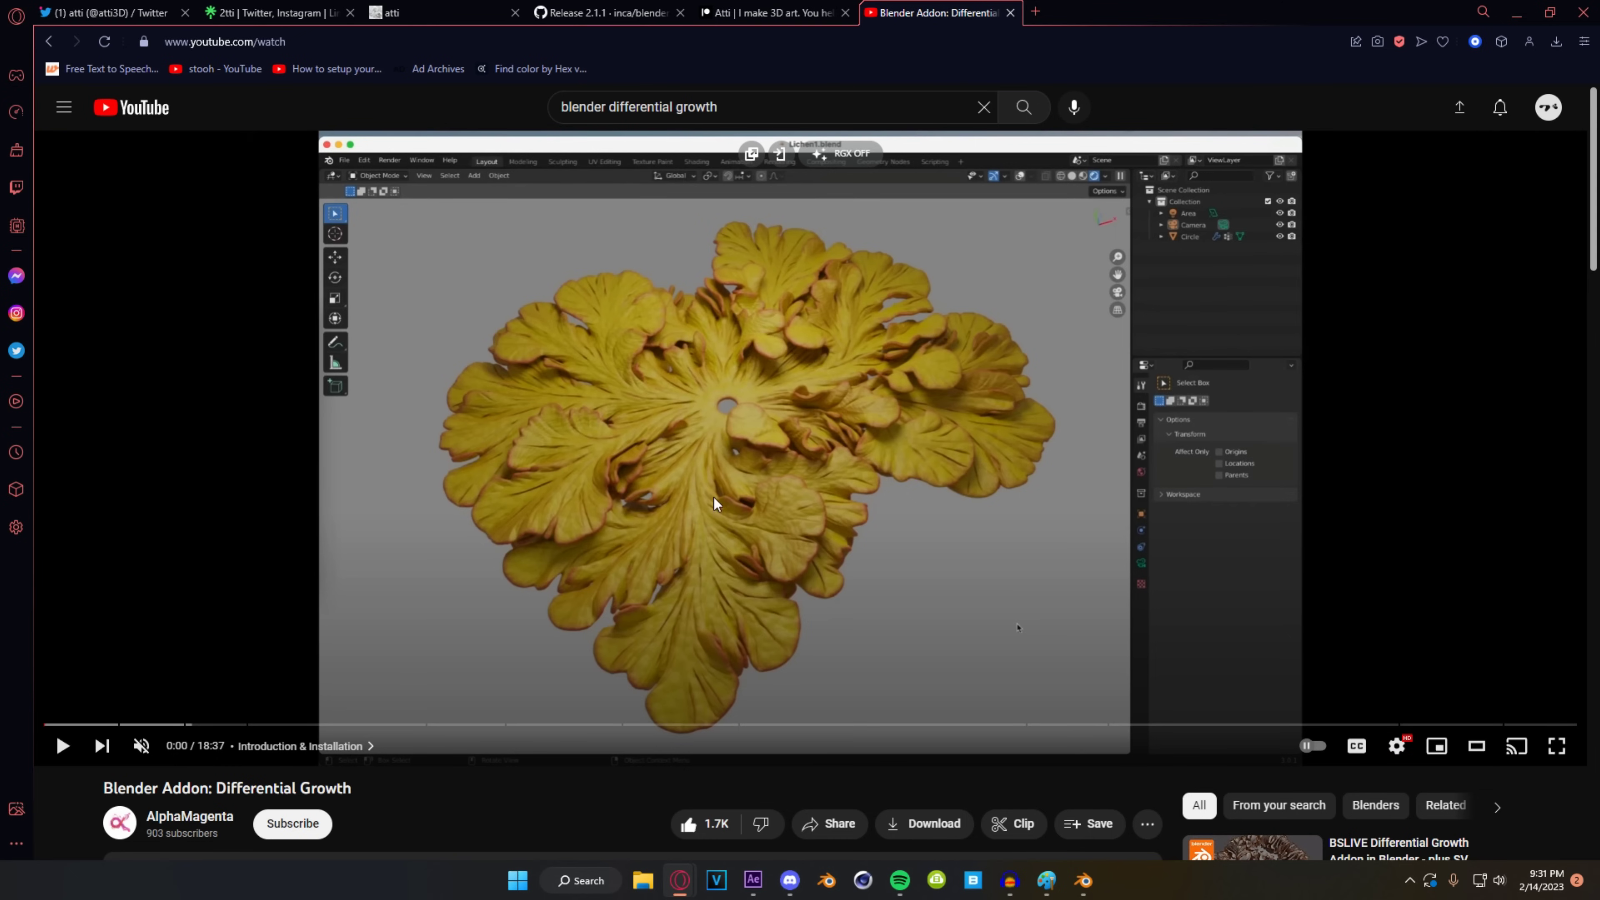
{"action": "scroll", "coordinate": [713, 499], "scroll_direction": "down", "scroll_amount": 5}
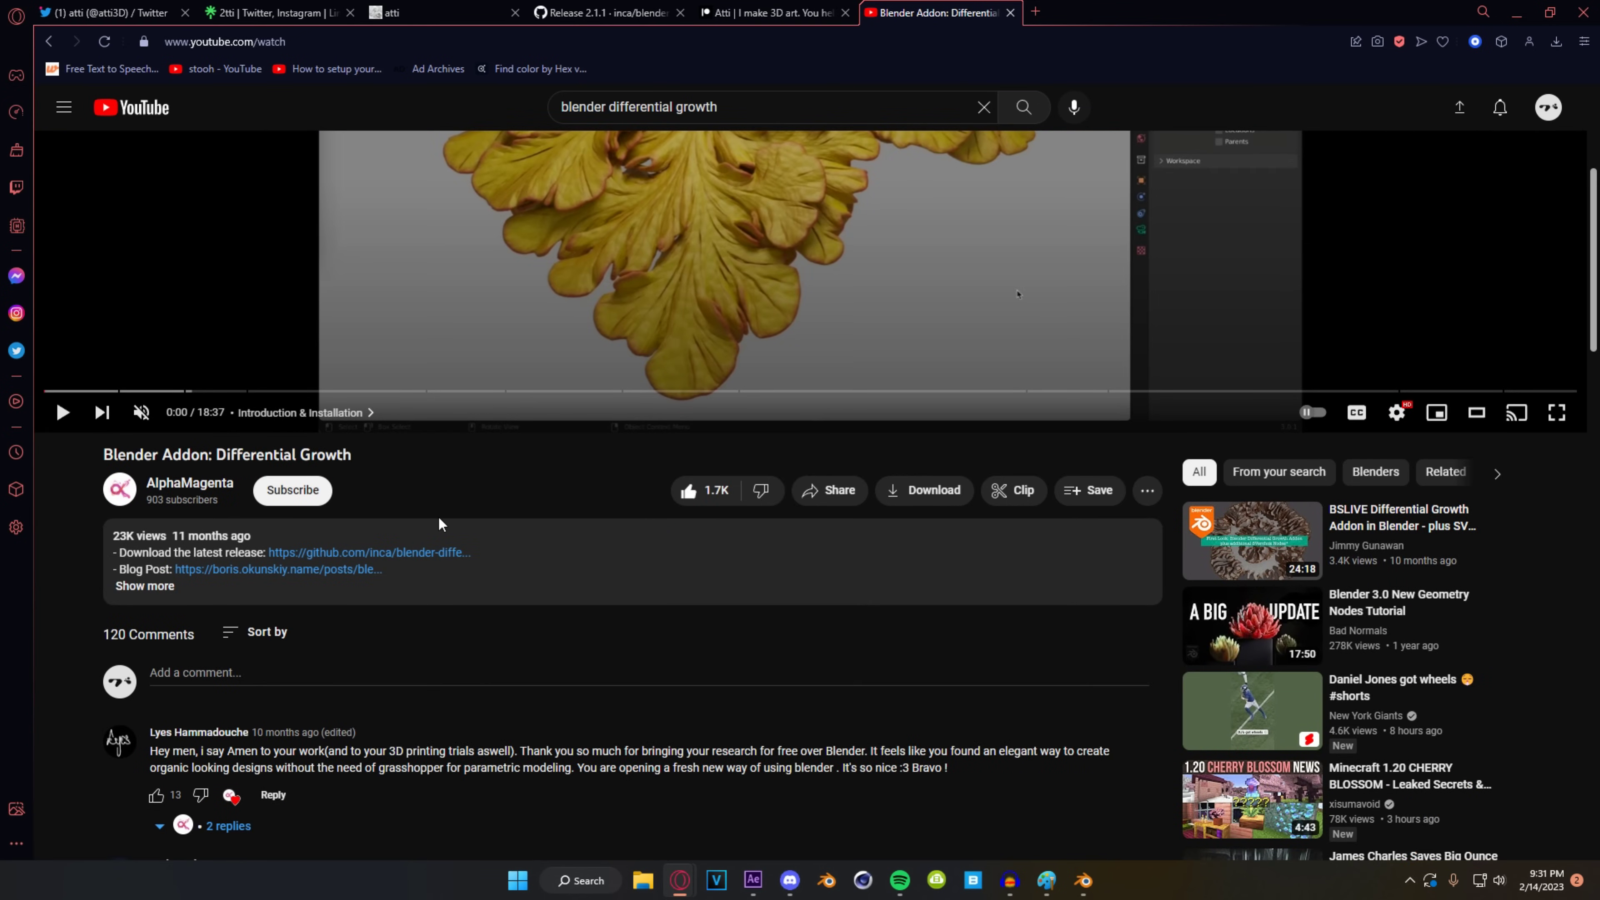
{"action": "scroll", "coordinate": [447, 528], "scroll_direction": "up", "scroll_amount": 4}
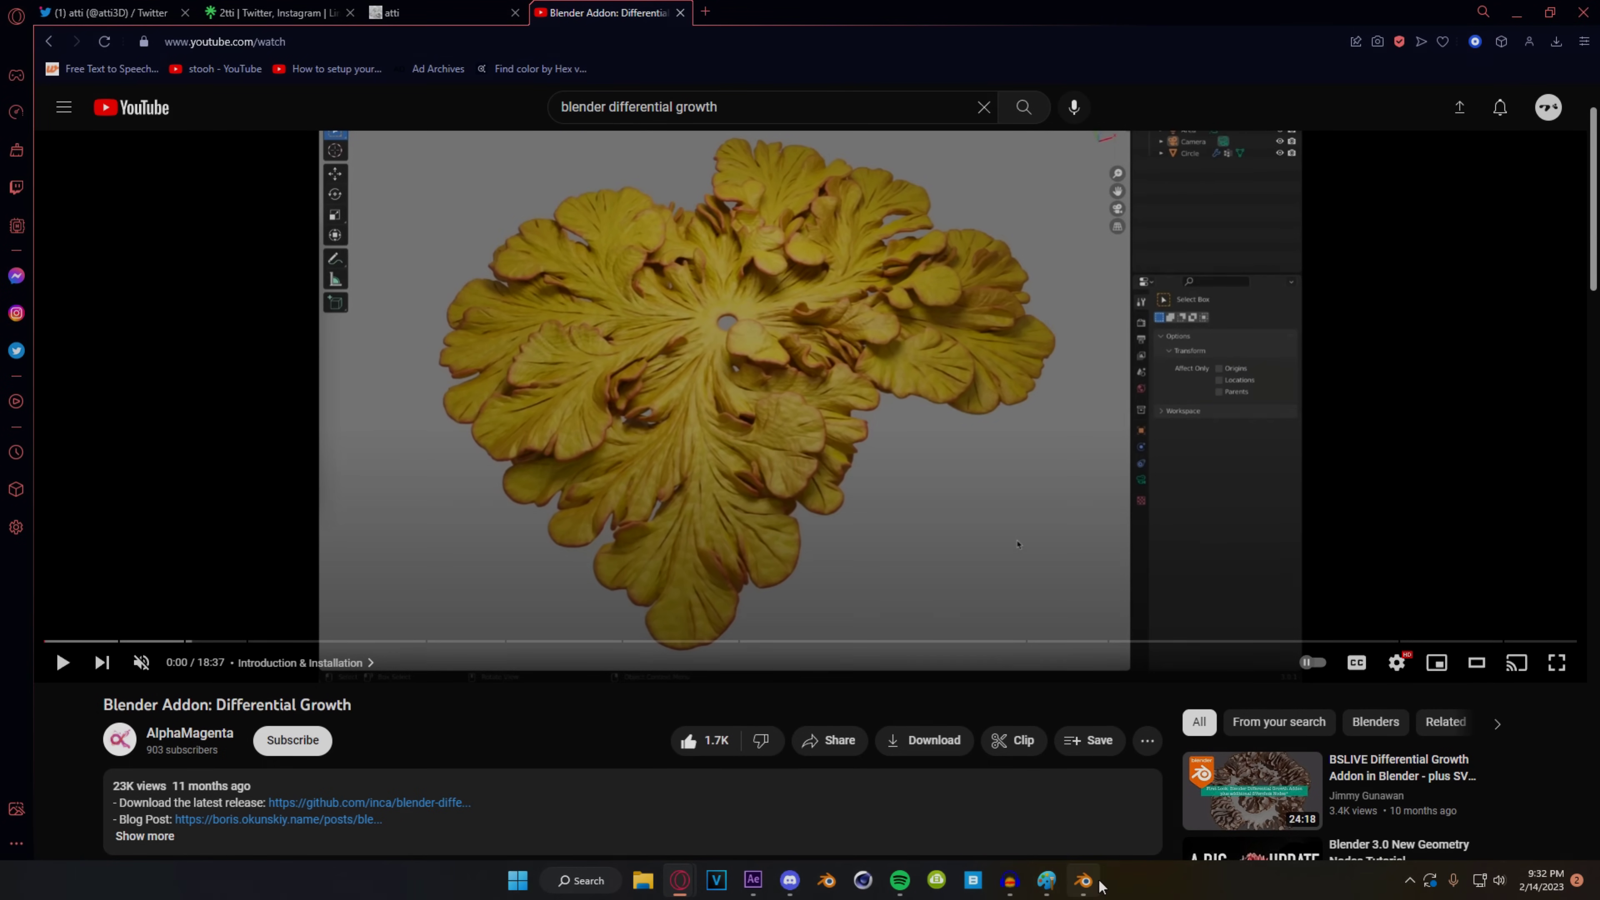
- Switch back to Blender and deselect the coral form in the scene viewport
{"action": "left_click", "coordinate": [1083, 881]}
{"action": "mouse_move", "coordinate": [910, 481]}
{"action": "middle_mouse_down"}
{"action": "mouse_move", "coordinate": [865, 450]}
{"action": "mouse_move", "coordinate": [910, 477]}
{"action": "middle_mouse_up"}
{"action": "left_click", "coordinate": [1201, 290]}
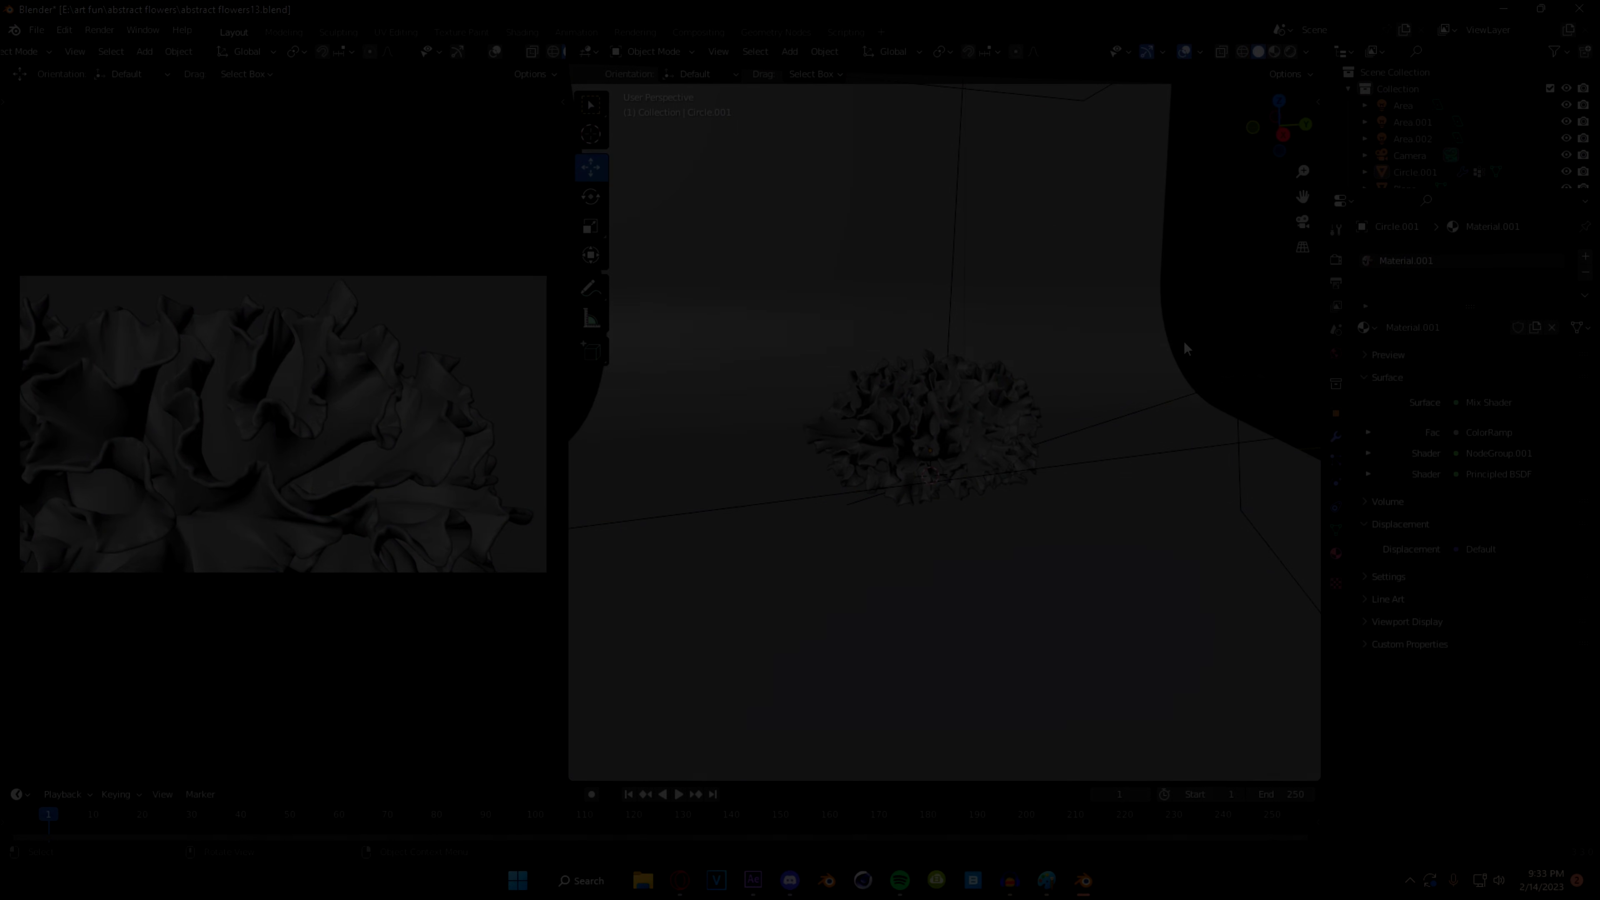